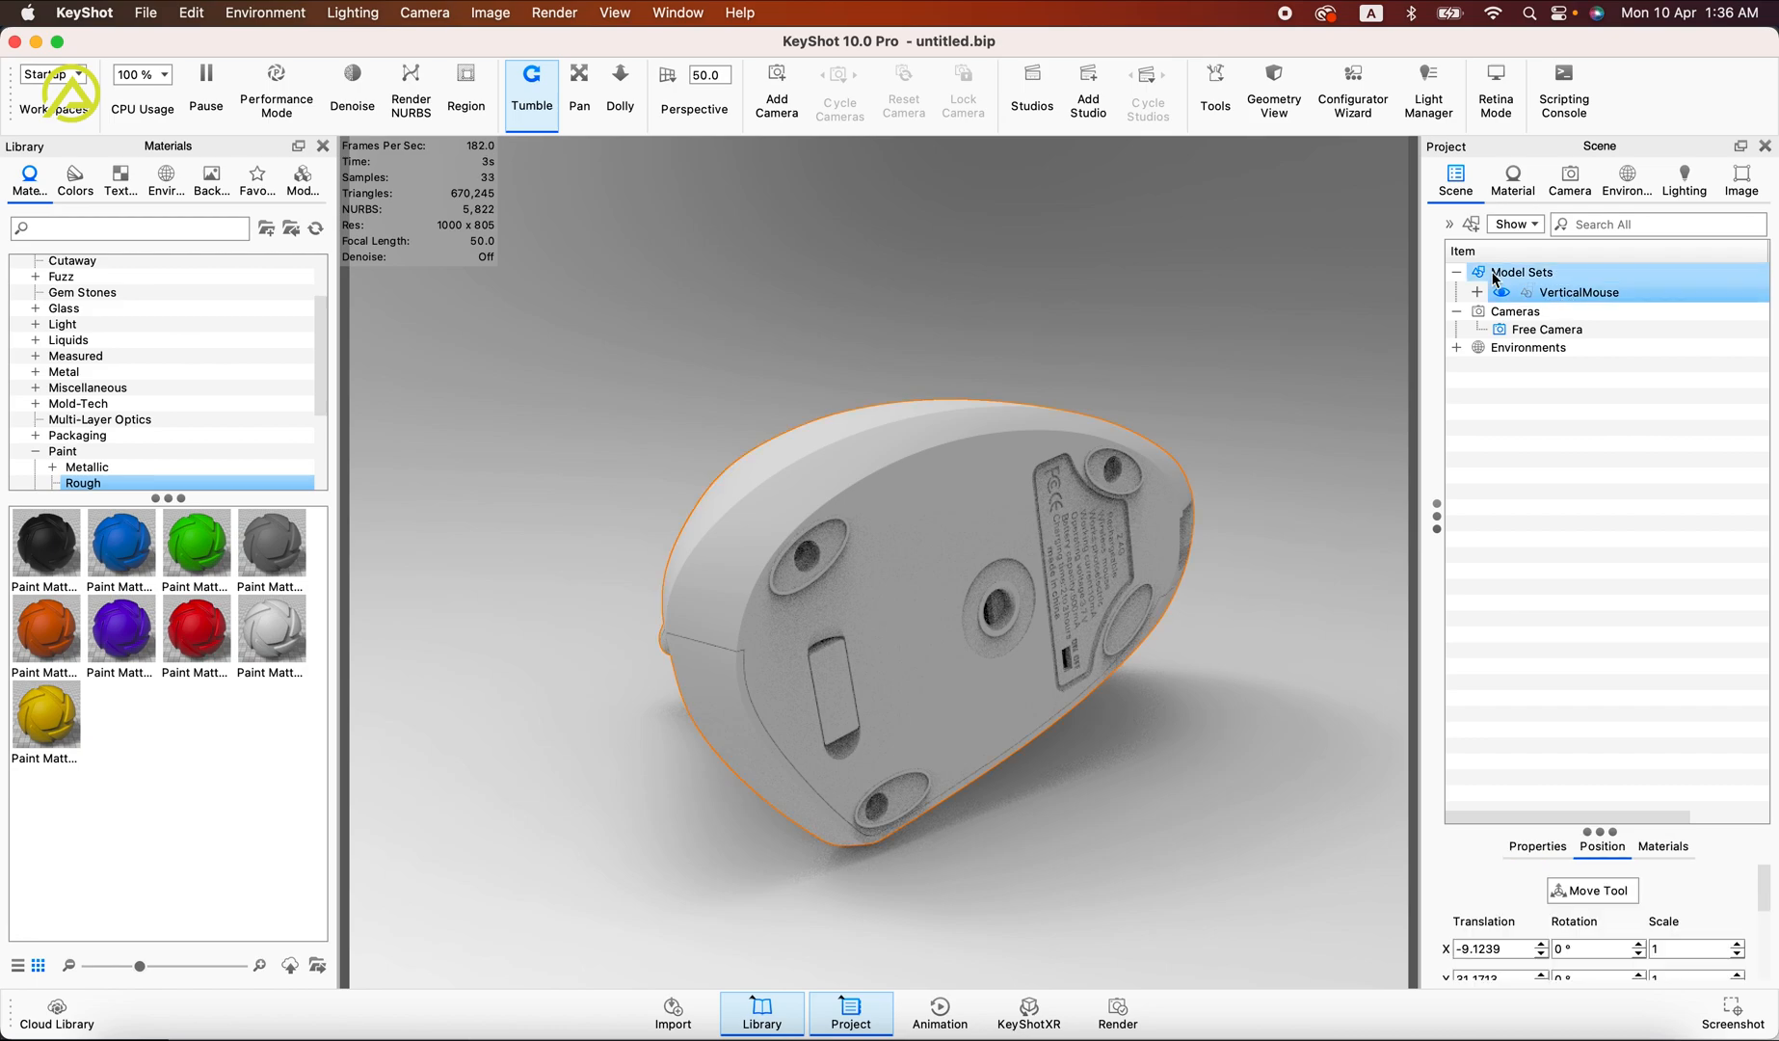
Step: Rotate the VerticalMouse model set 90° about the X axis
left_click(1218, 100)
left_click(897, 195)
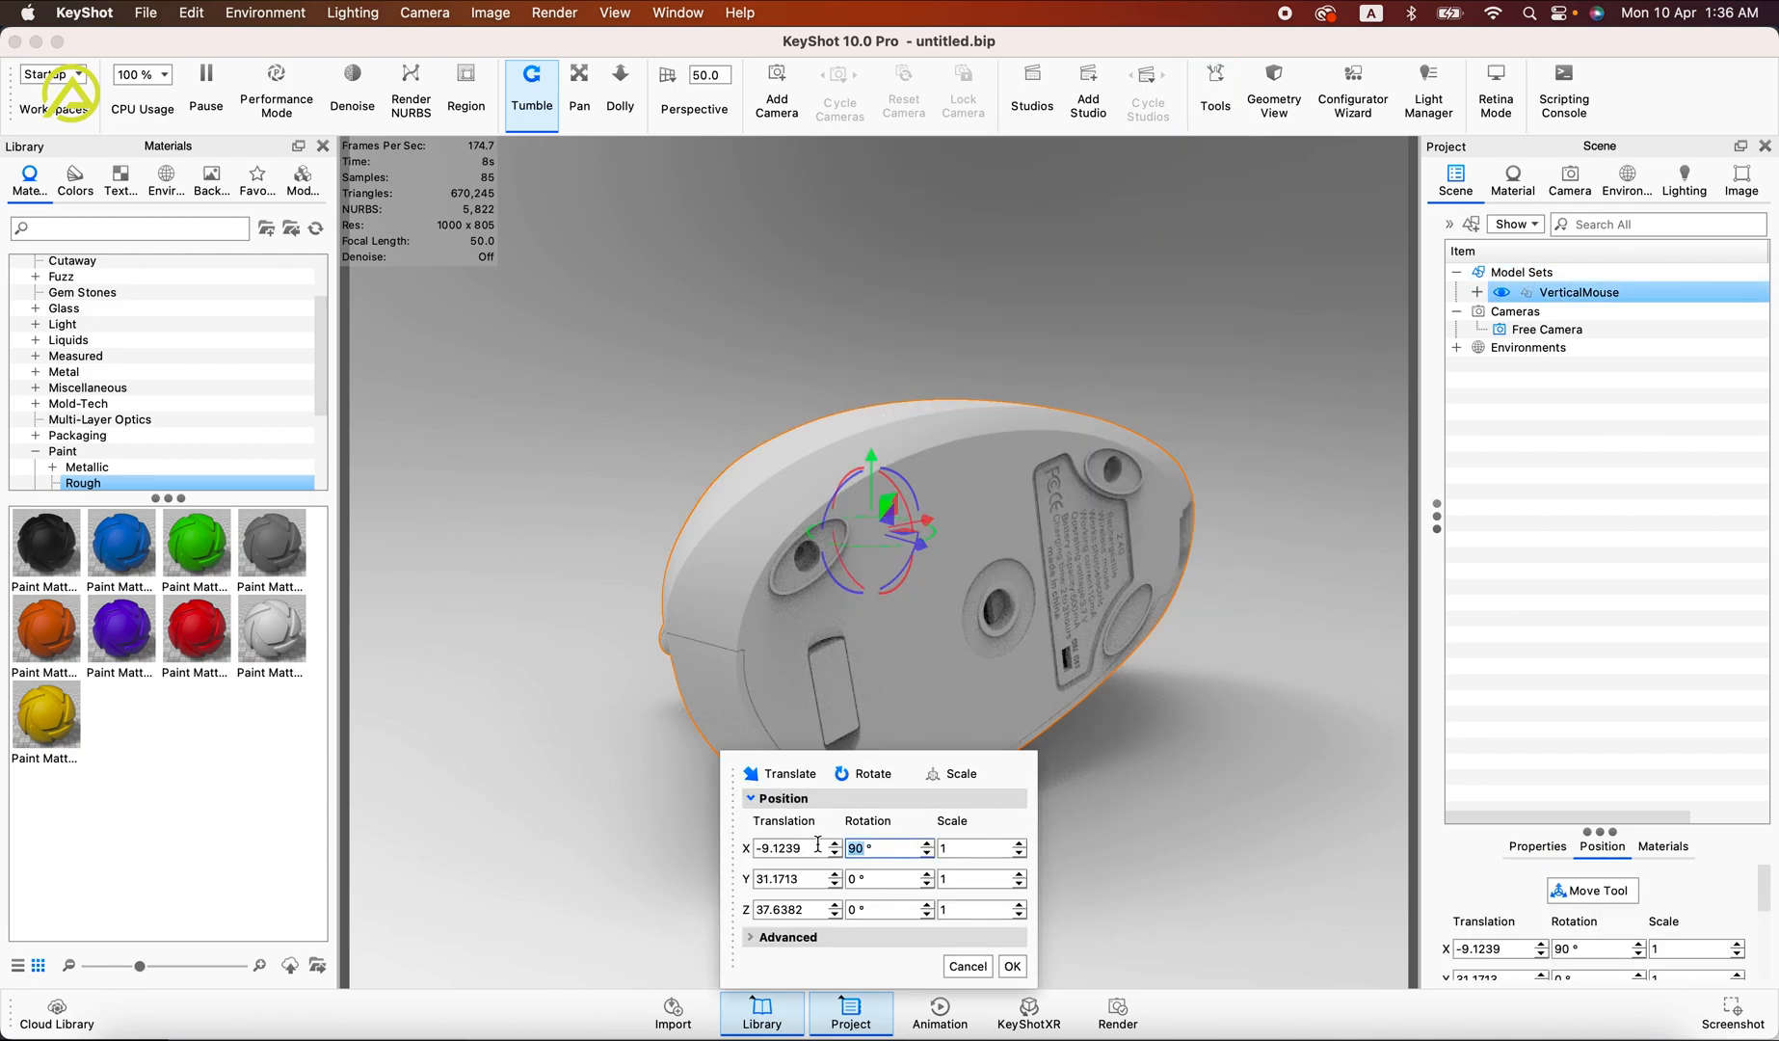
left_click(1012, 966)
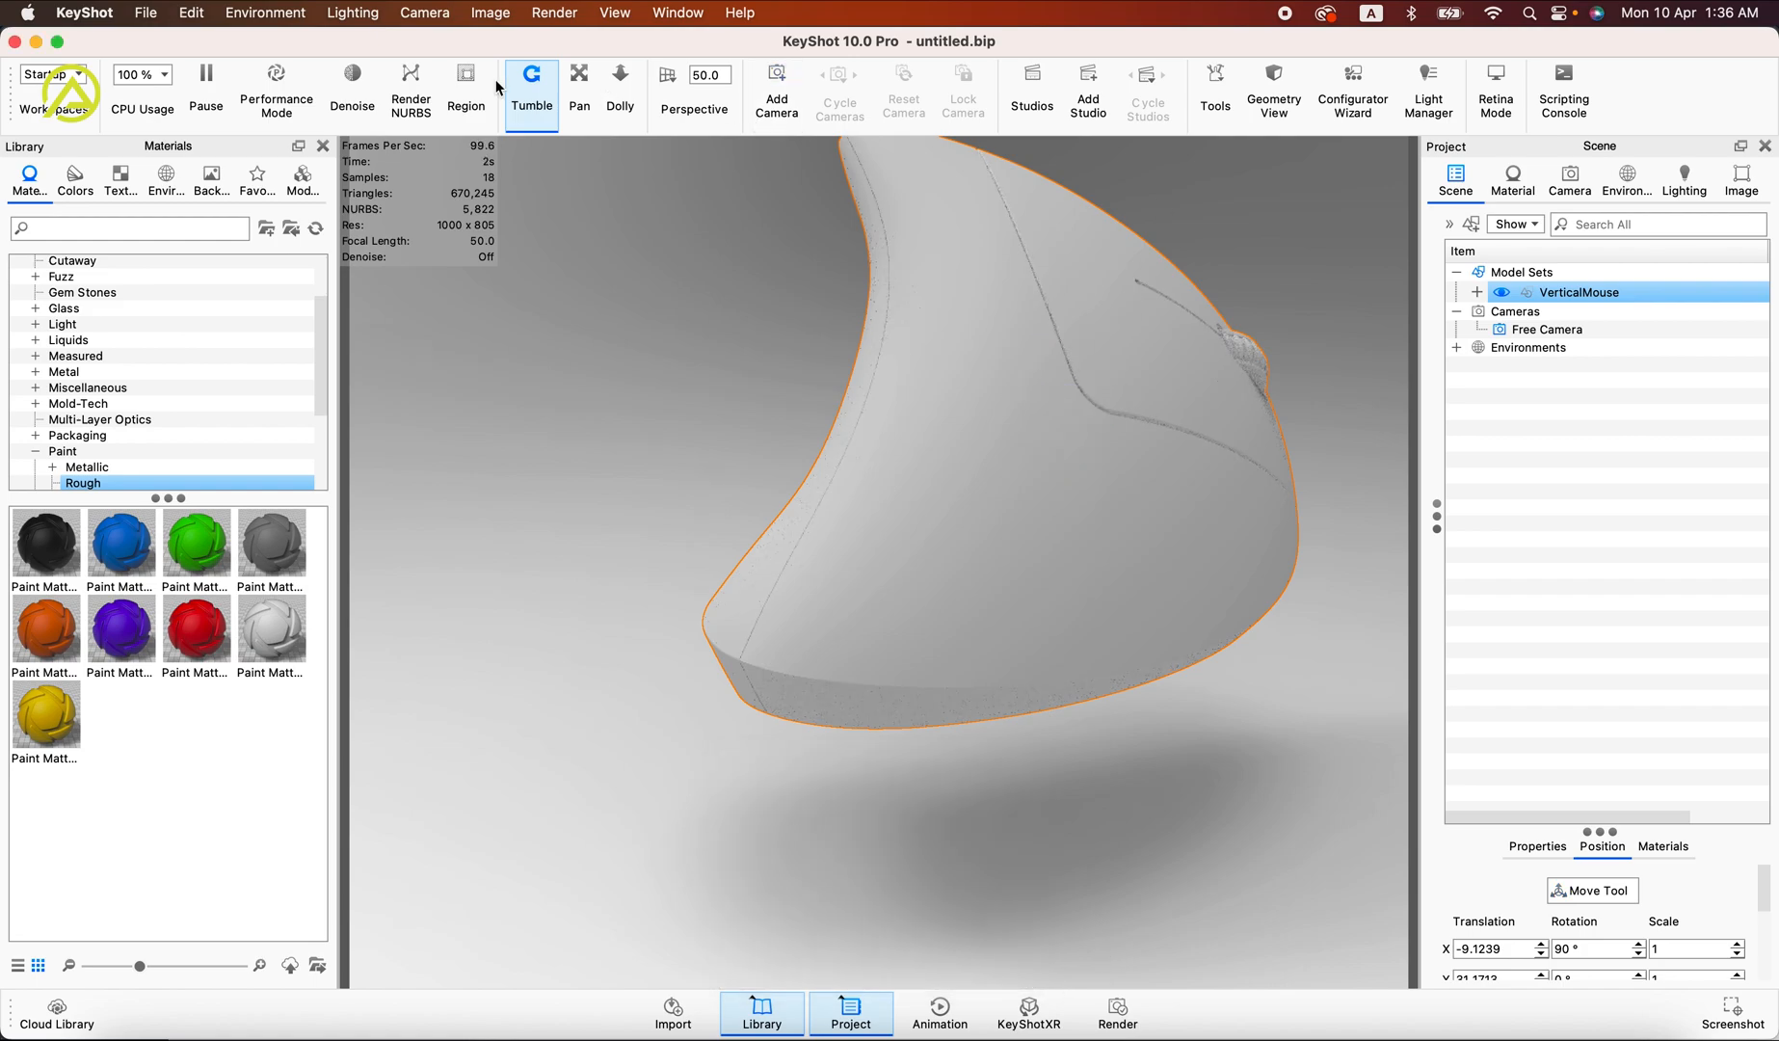
Step: Frame the whole mouse from its scroll-wheel side and add a new camera for that view, keeping the default name
left_click(620, 89)
left_click_drag(729, 241, 703, 418)
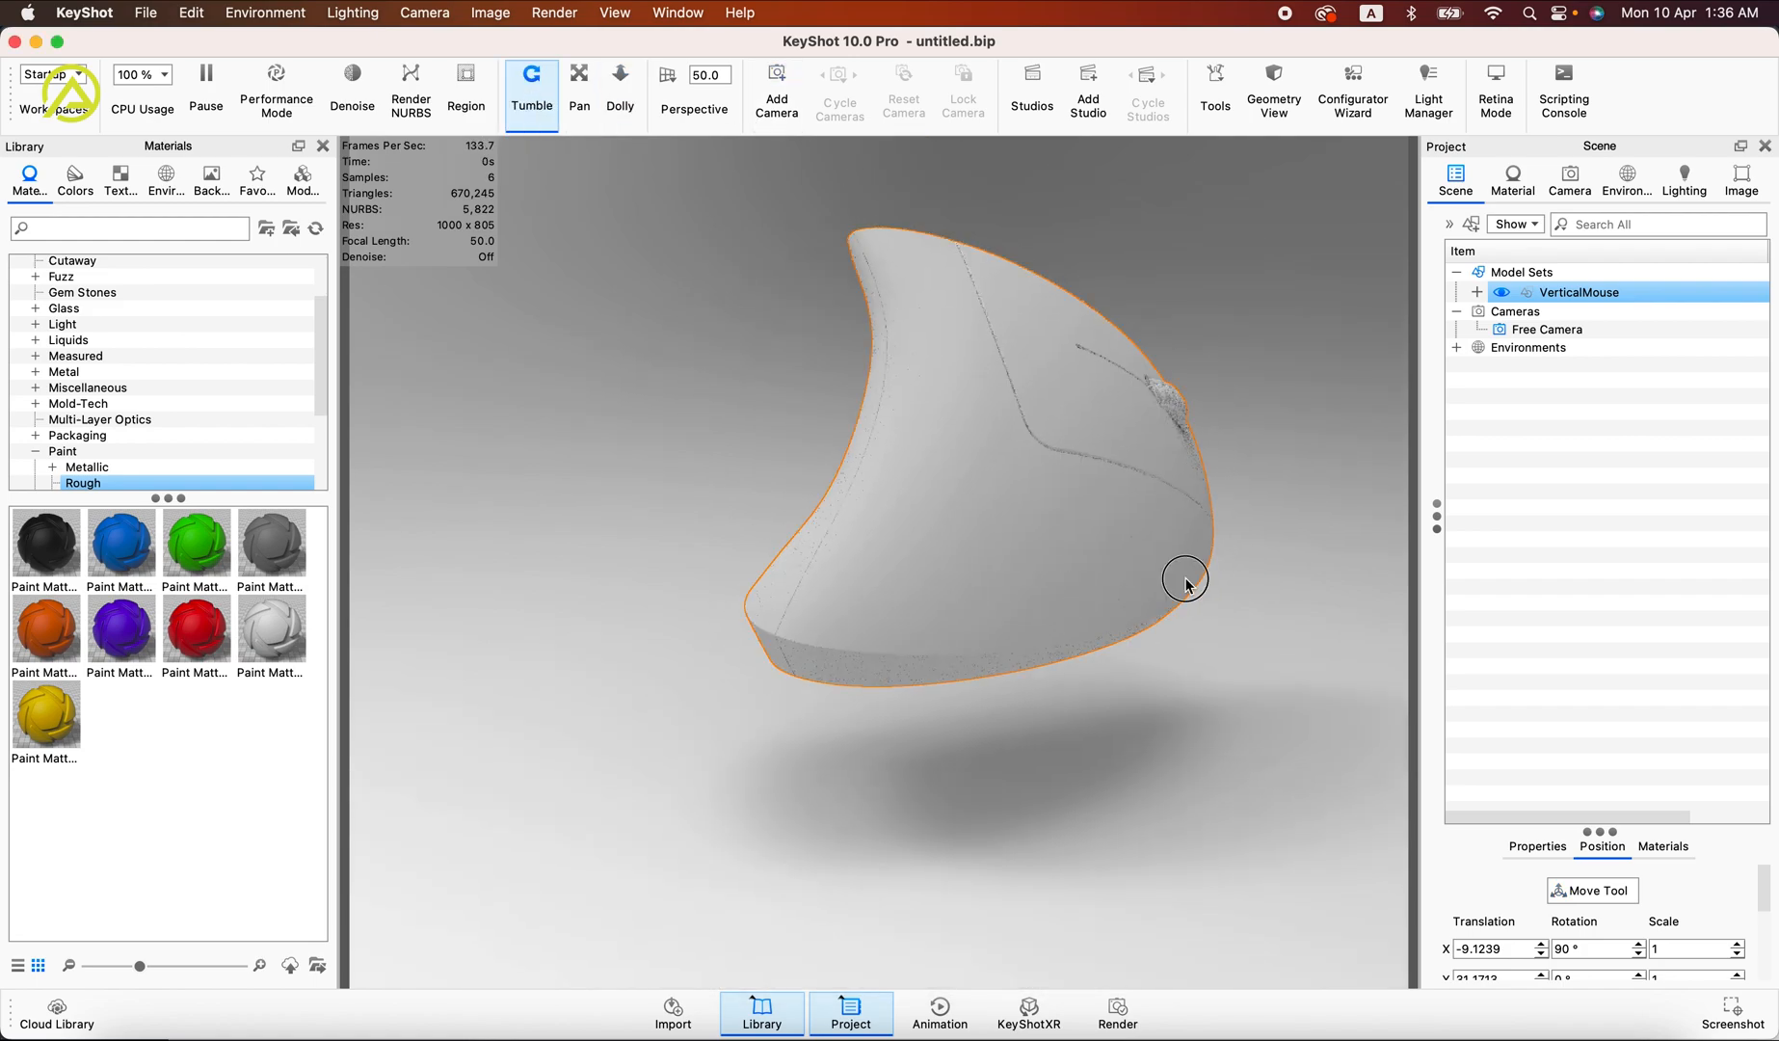
left_click_drag(1185, 583, 420, 520)
left_click(580, 92)
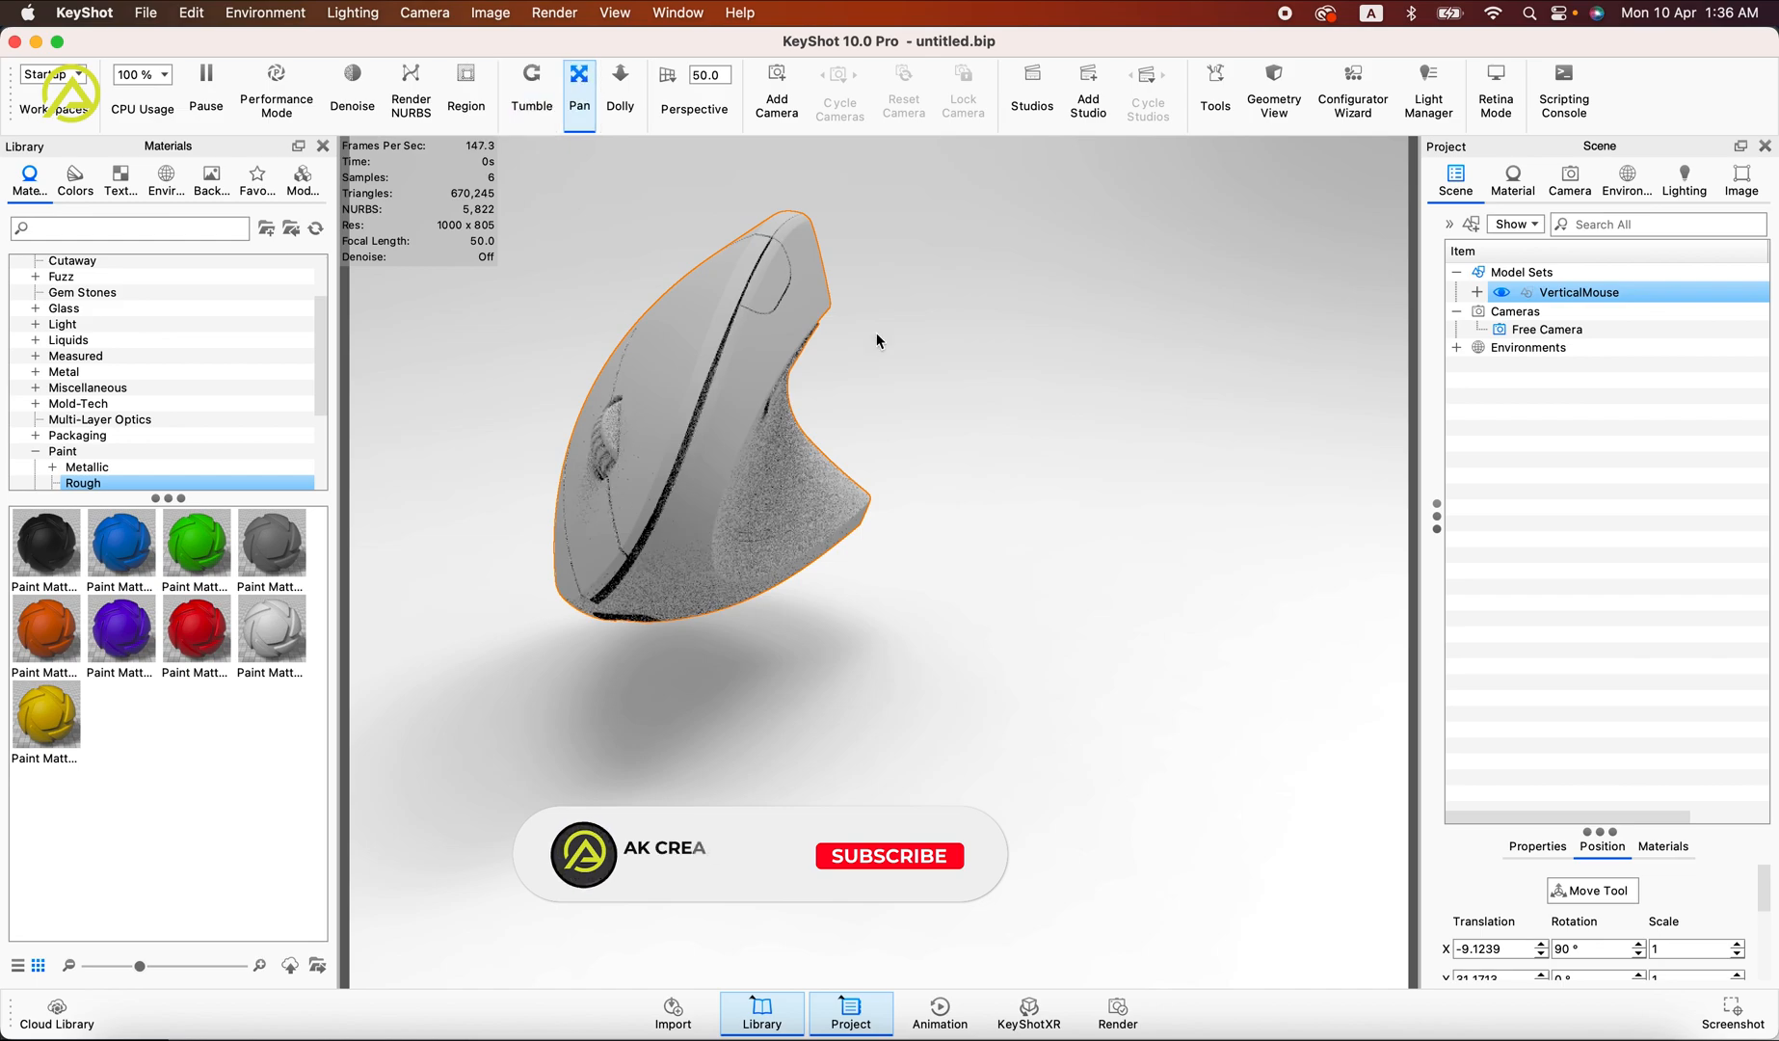
left_click_drag(1093, 448, 1200, 533)
left_click(620, 89)
left_click_drag(970, 430, 1033, 417)
left_click(1033, 417)
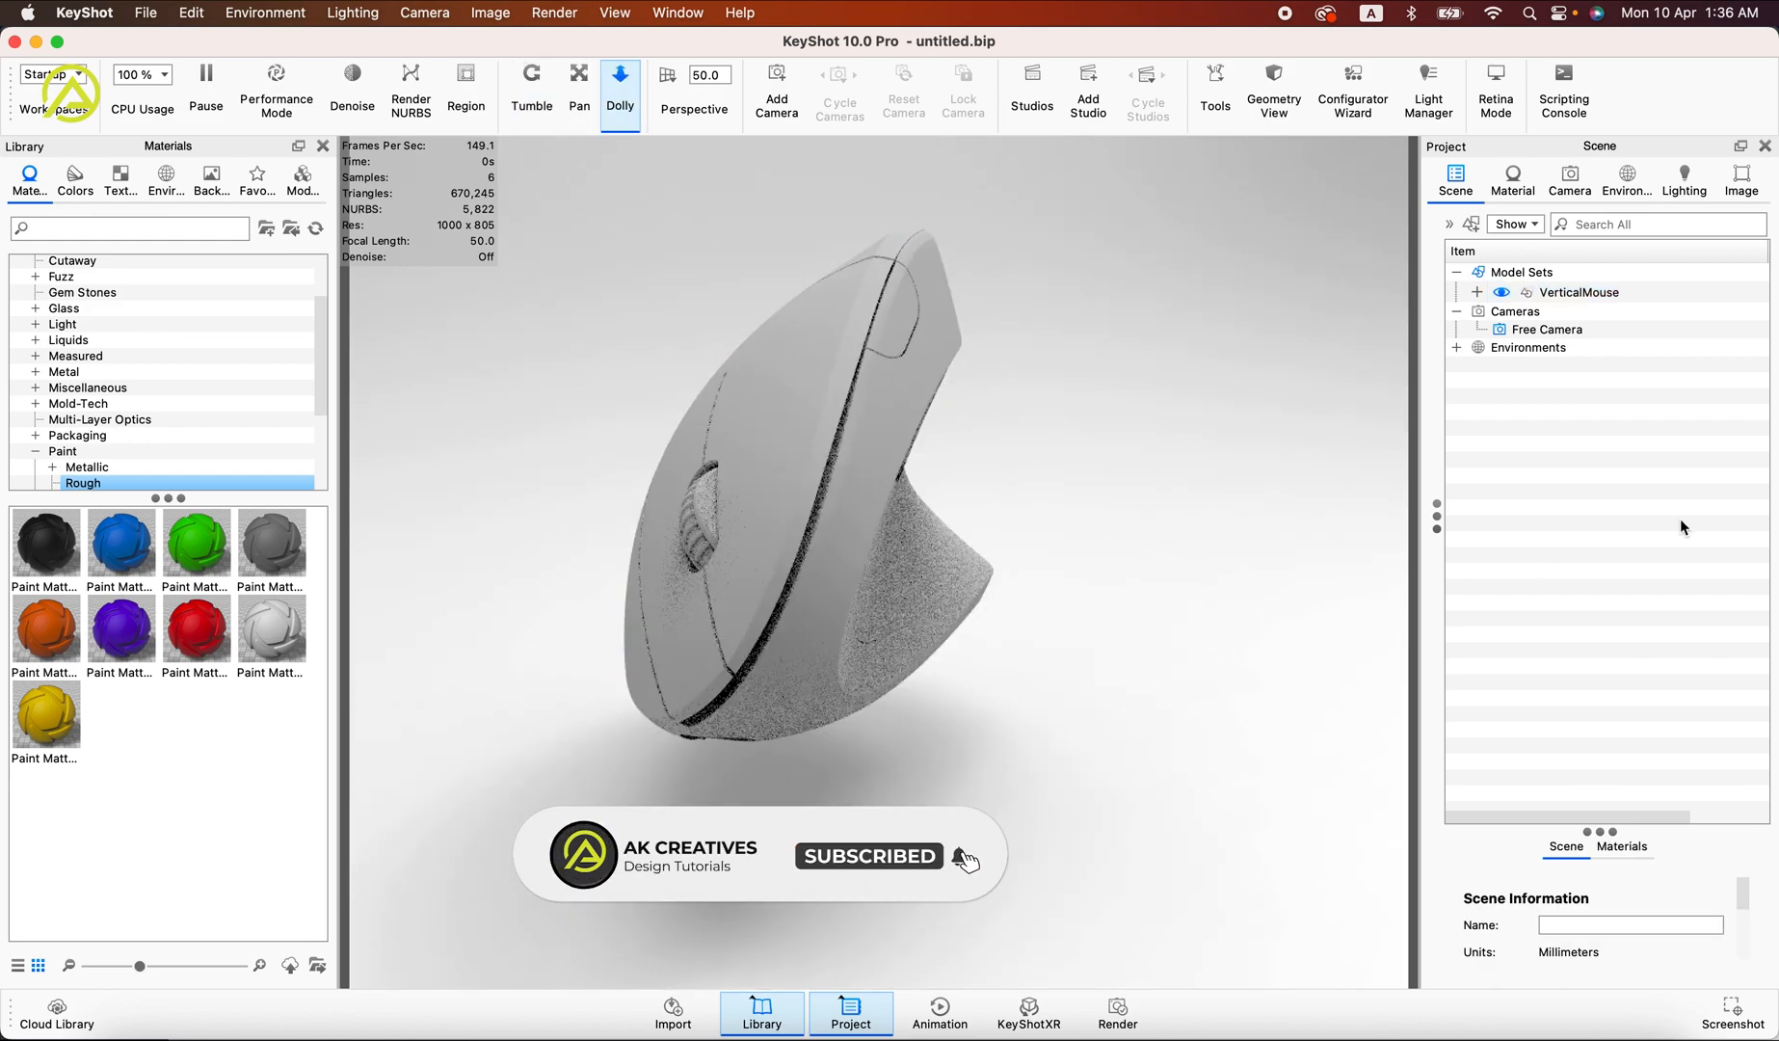
left_click(1570, 183)
left_click(1438, 220)
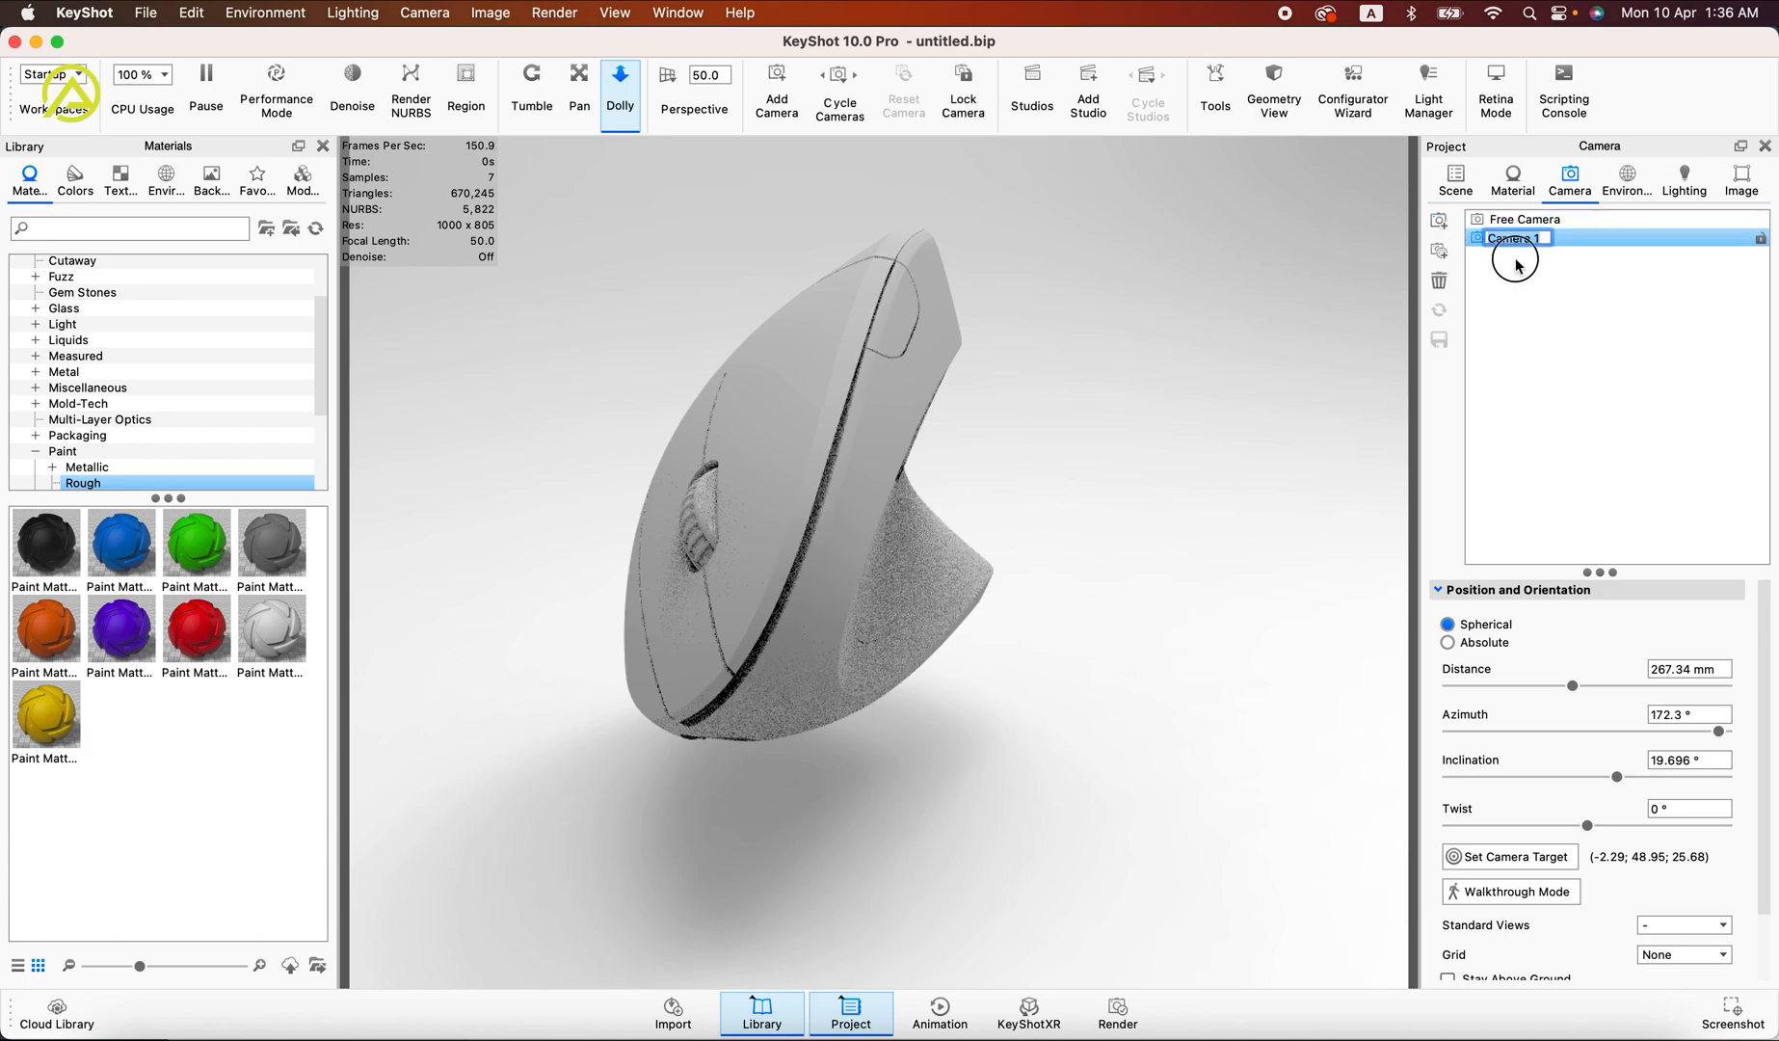
left_click(1516, 259)
double_click(1510, 238)
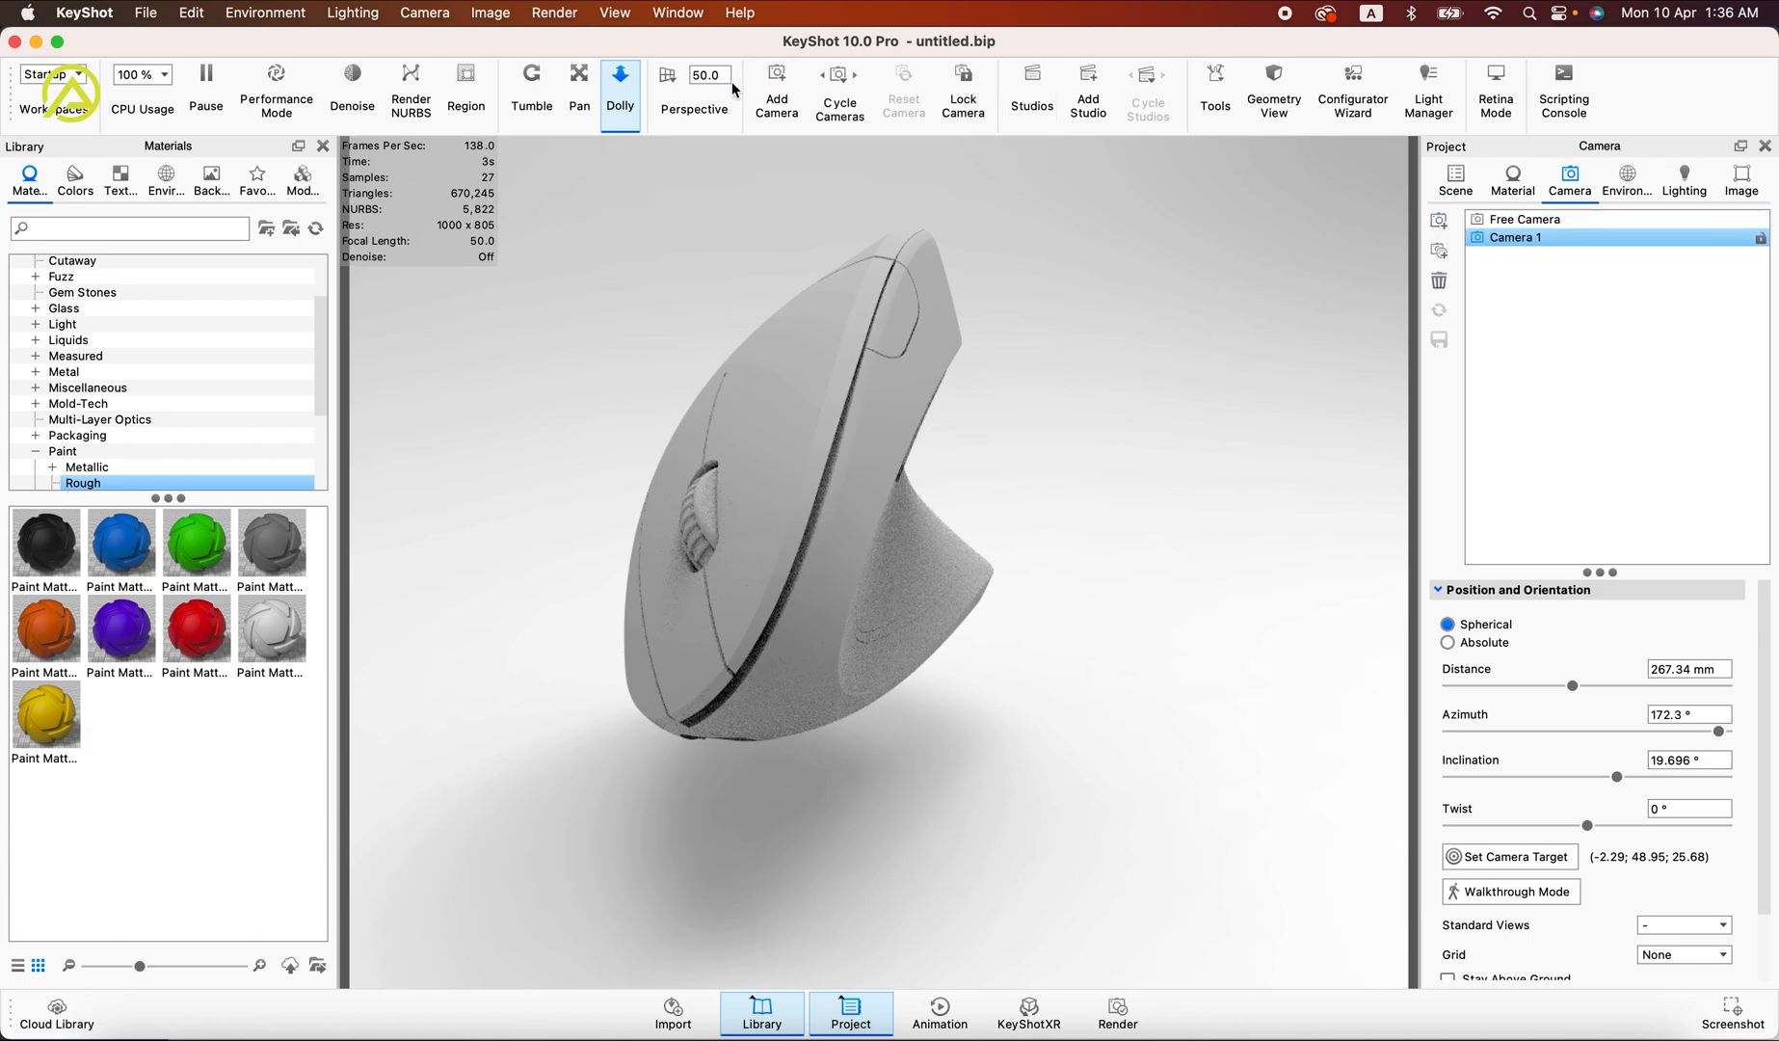
Step: Apply the black metallic paint from the material library to the mouse's top shell
left_click(579, 92)
left_click_drag(1122, 405, 1160, 476)
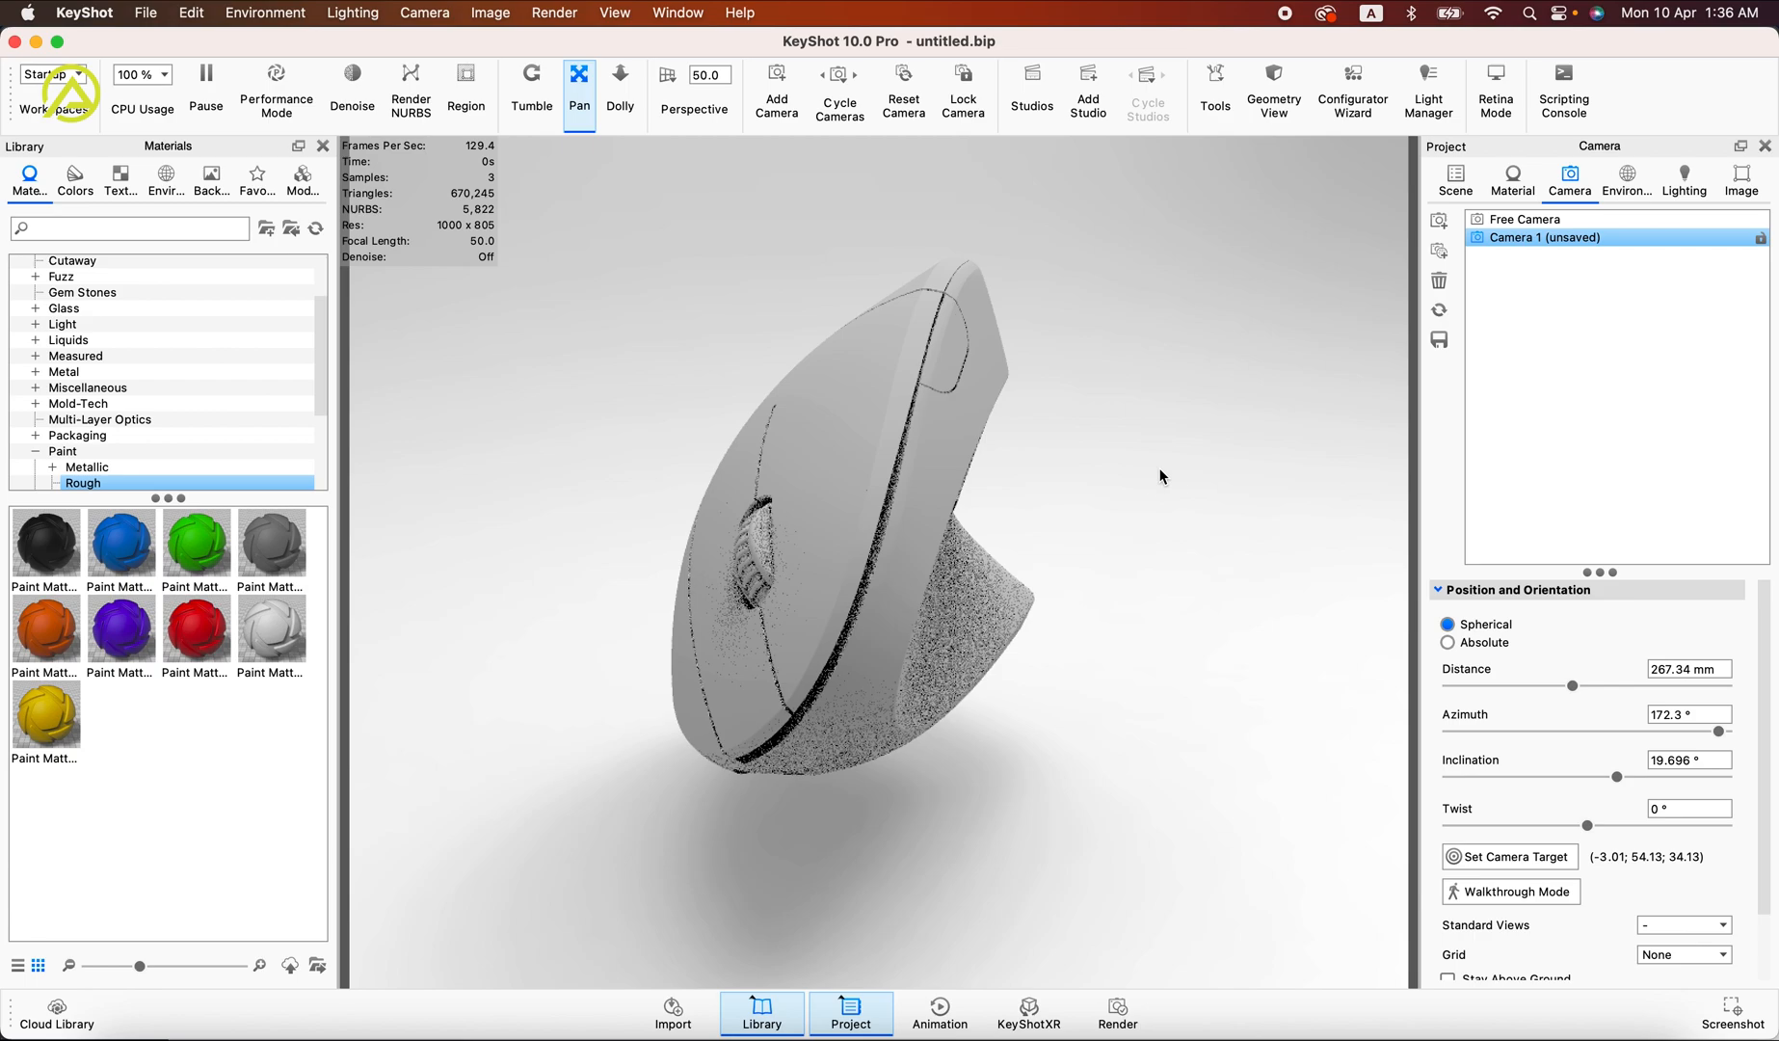
left_click_drag(318, 348, 318, 390)
left_click(141, 367)
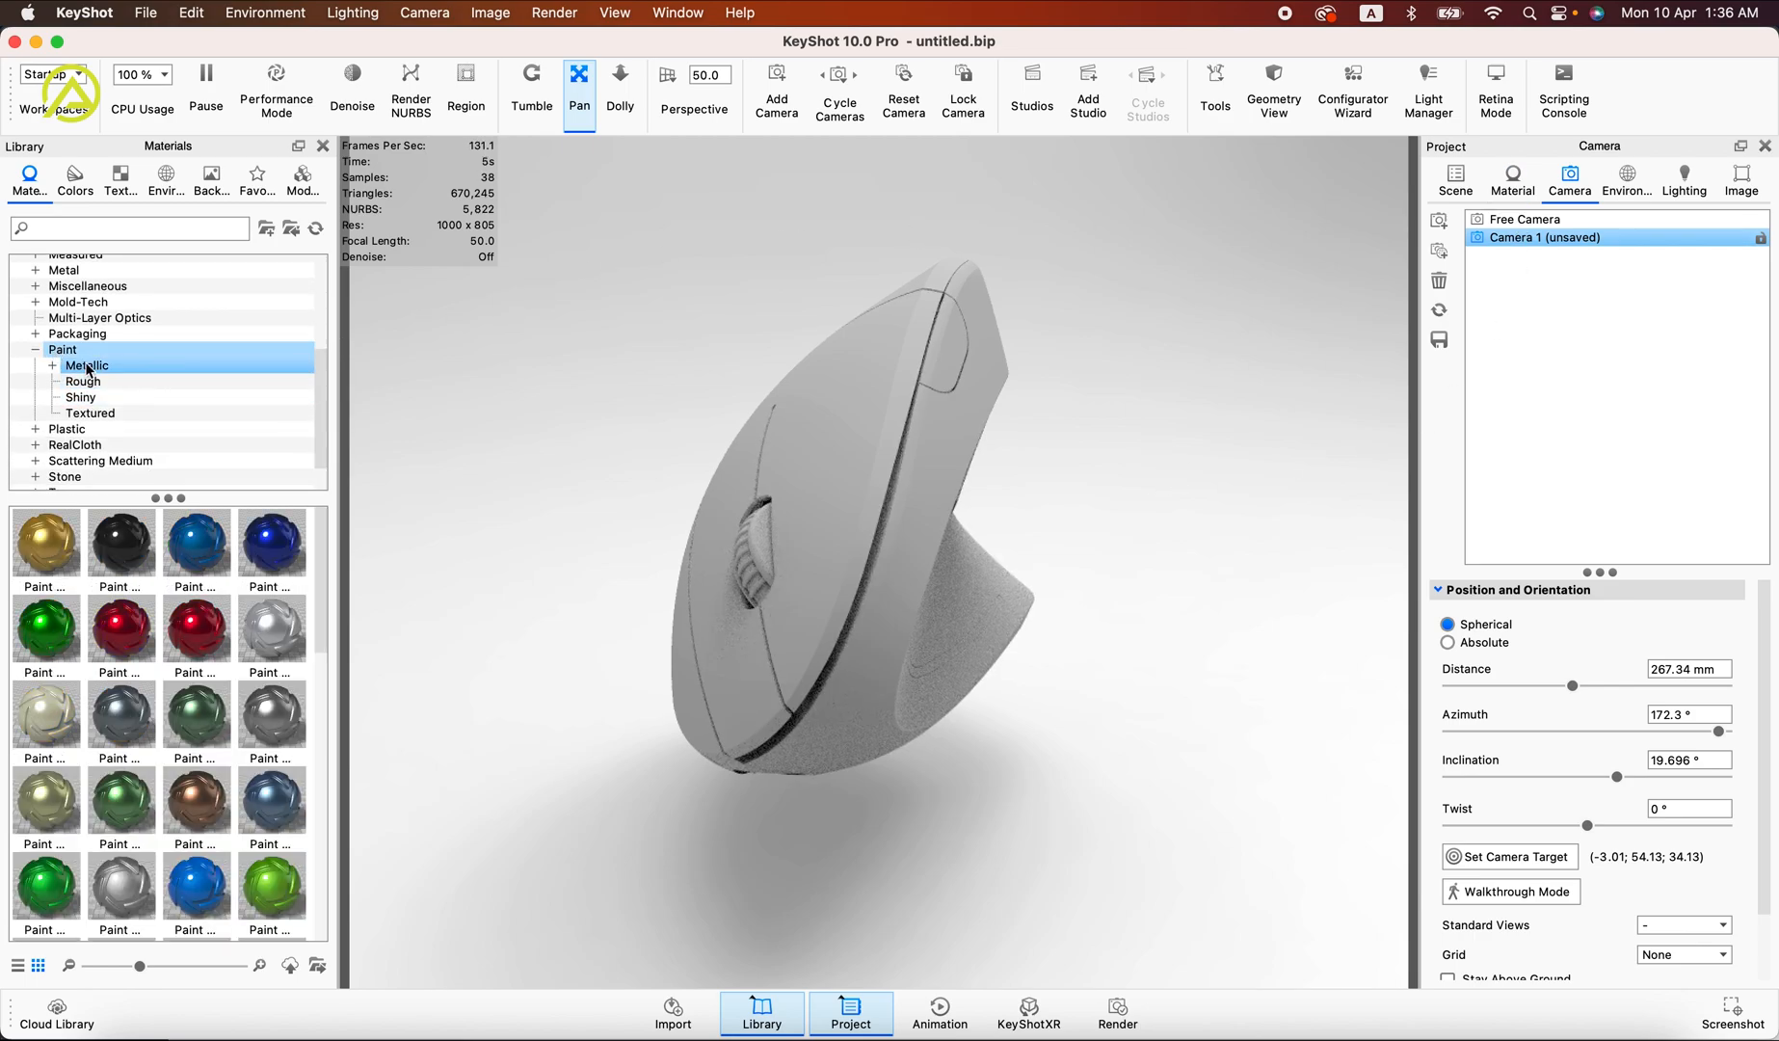
mouse_move(130, 548)
left_mouse_down()
mouse_move(713, 665)
mouse_move(802, 448)
mouse_move(943, 281)
left_mouse_up()
Step: Copy the top shell's black metallic paint and paste it as a linked material onto the remaining body parts
right_click(809, 540)
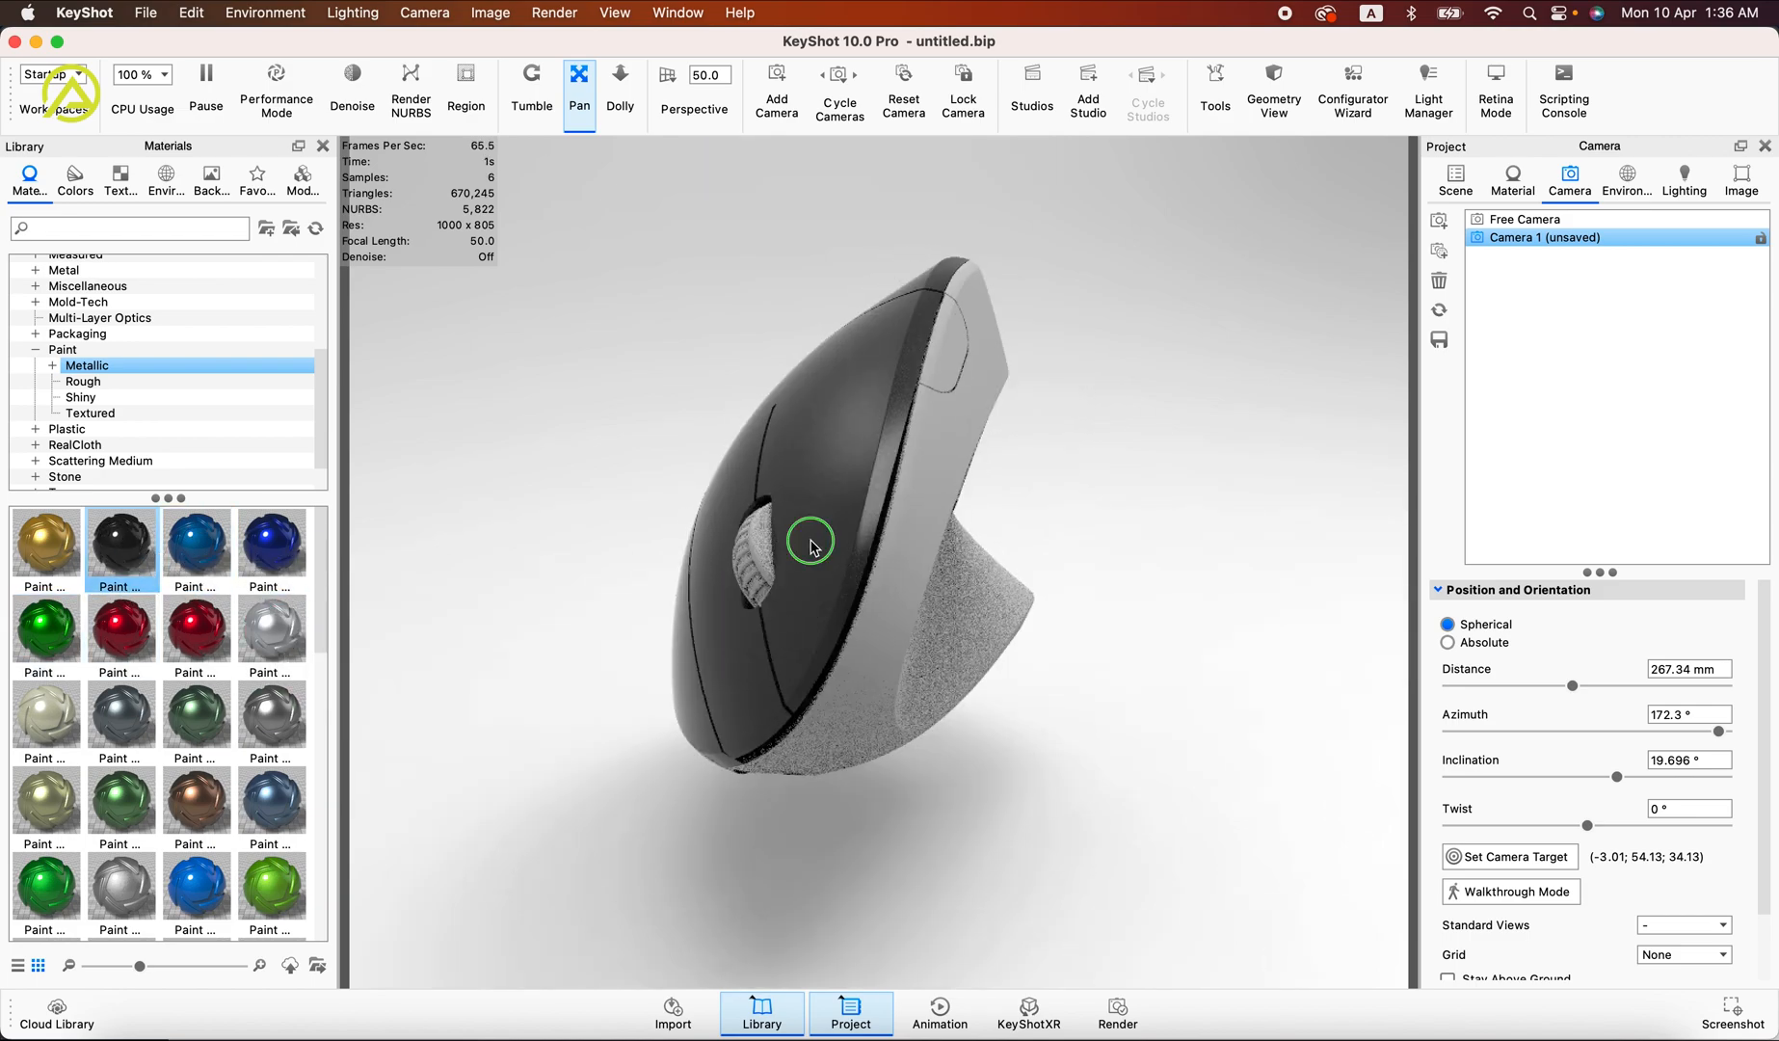
left_click(911, 107)
right_click(877, 643)
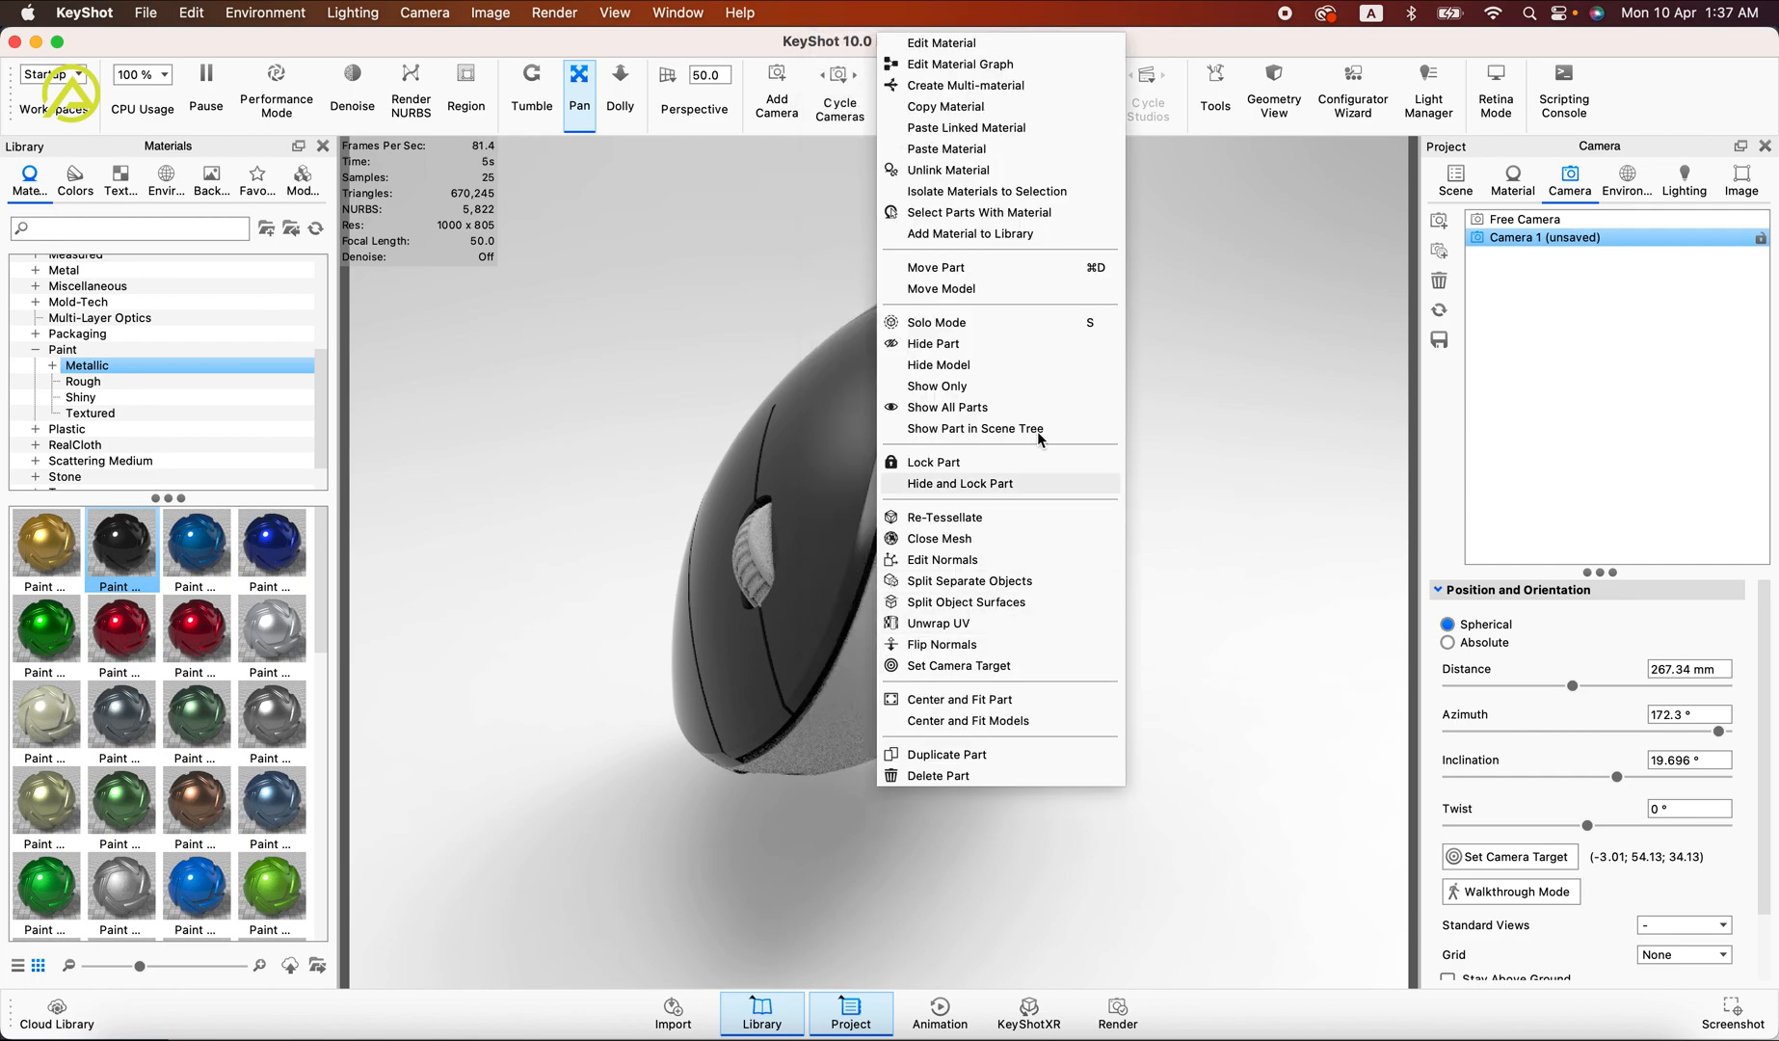
left_click(949, 129)
middle_click_drag(1187, 337, 1164, 347)
left_click_drag(896, 810, 1137, 425)
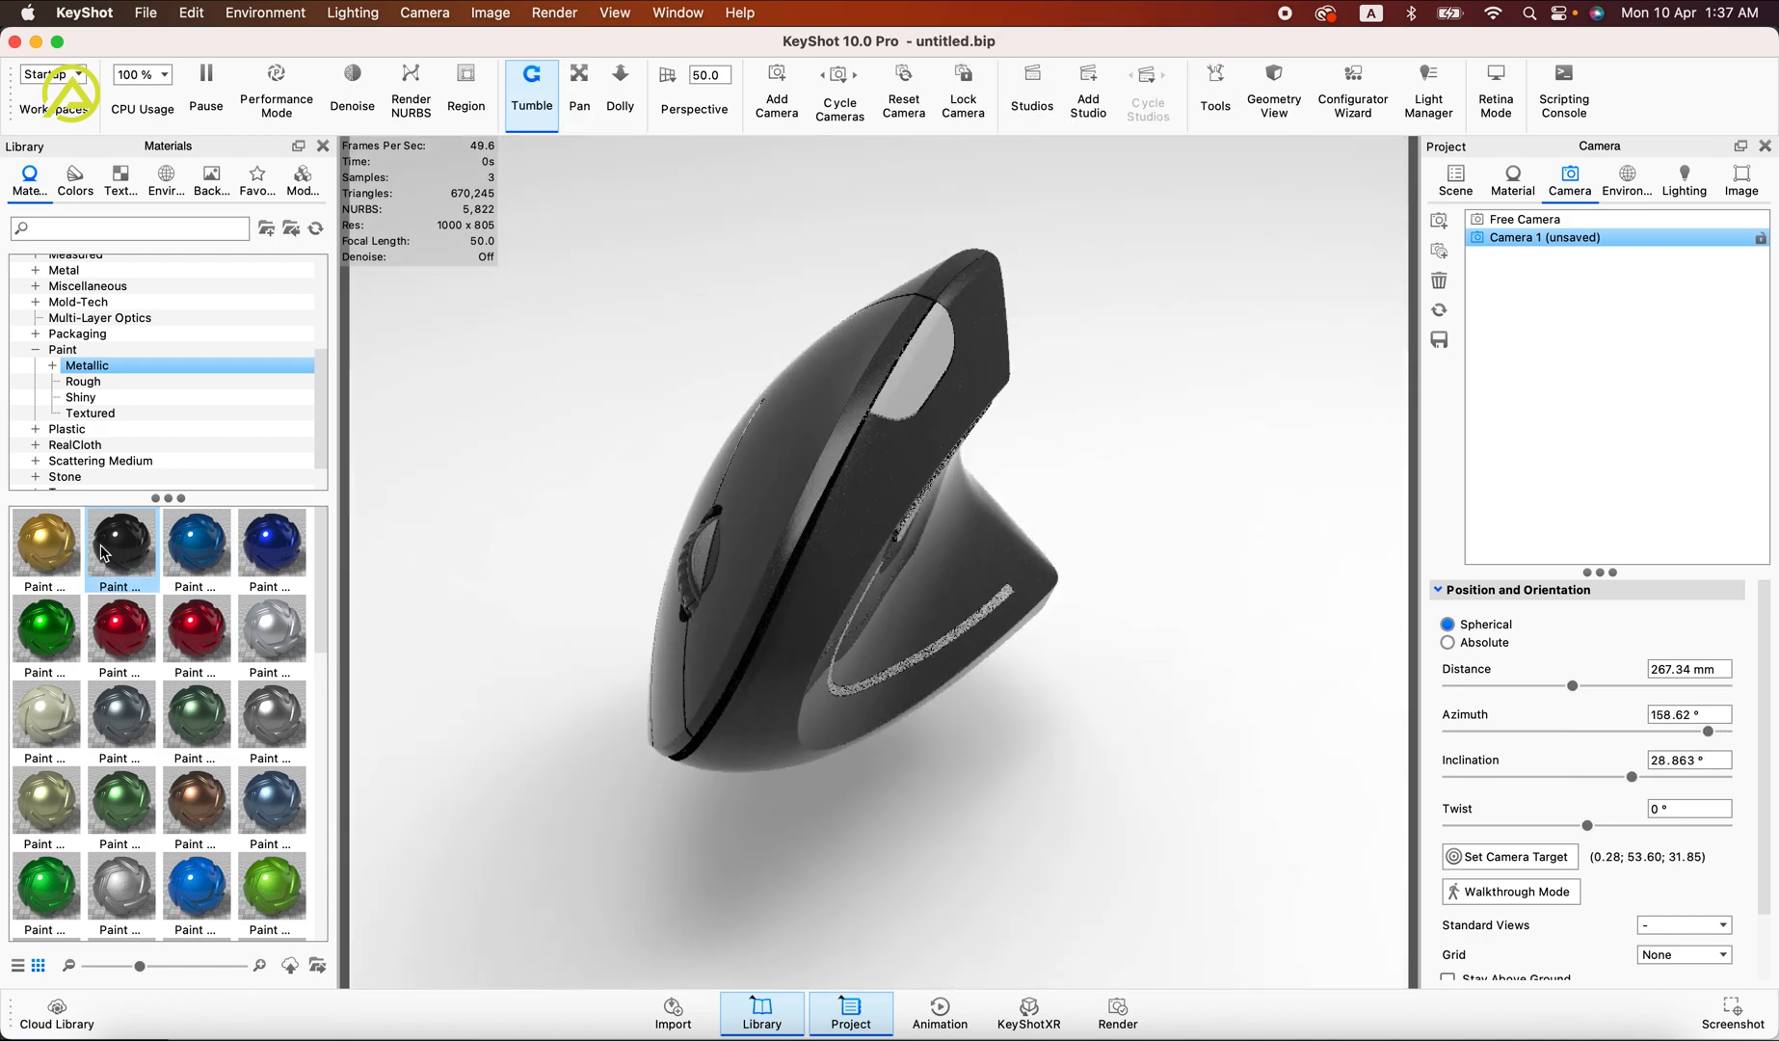
Step: Apply the rough matte black paint to the upper side button and copy it onto the thumb buttons
left_click(85, 382)
mouse_move(46, 551)
left_mouse_down()
mouse_move(878, 435)
mouse_move(942, 386)
mouse_move(930, 376)
left_mouse_up()
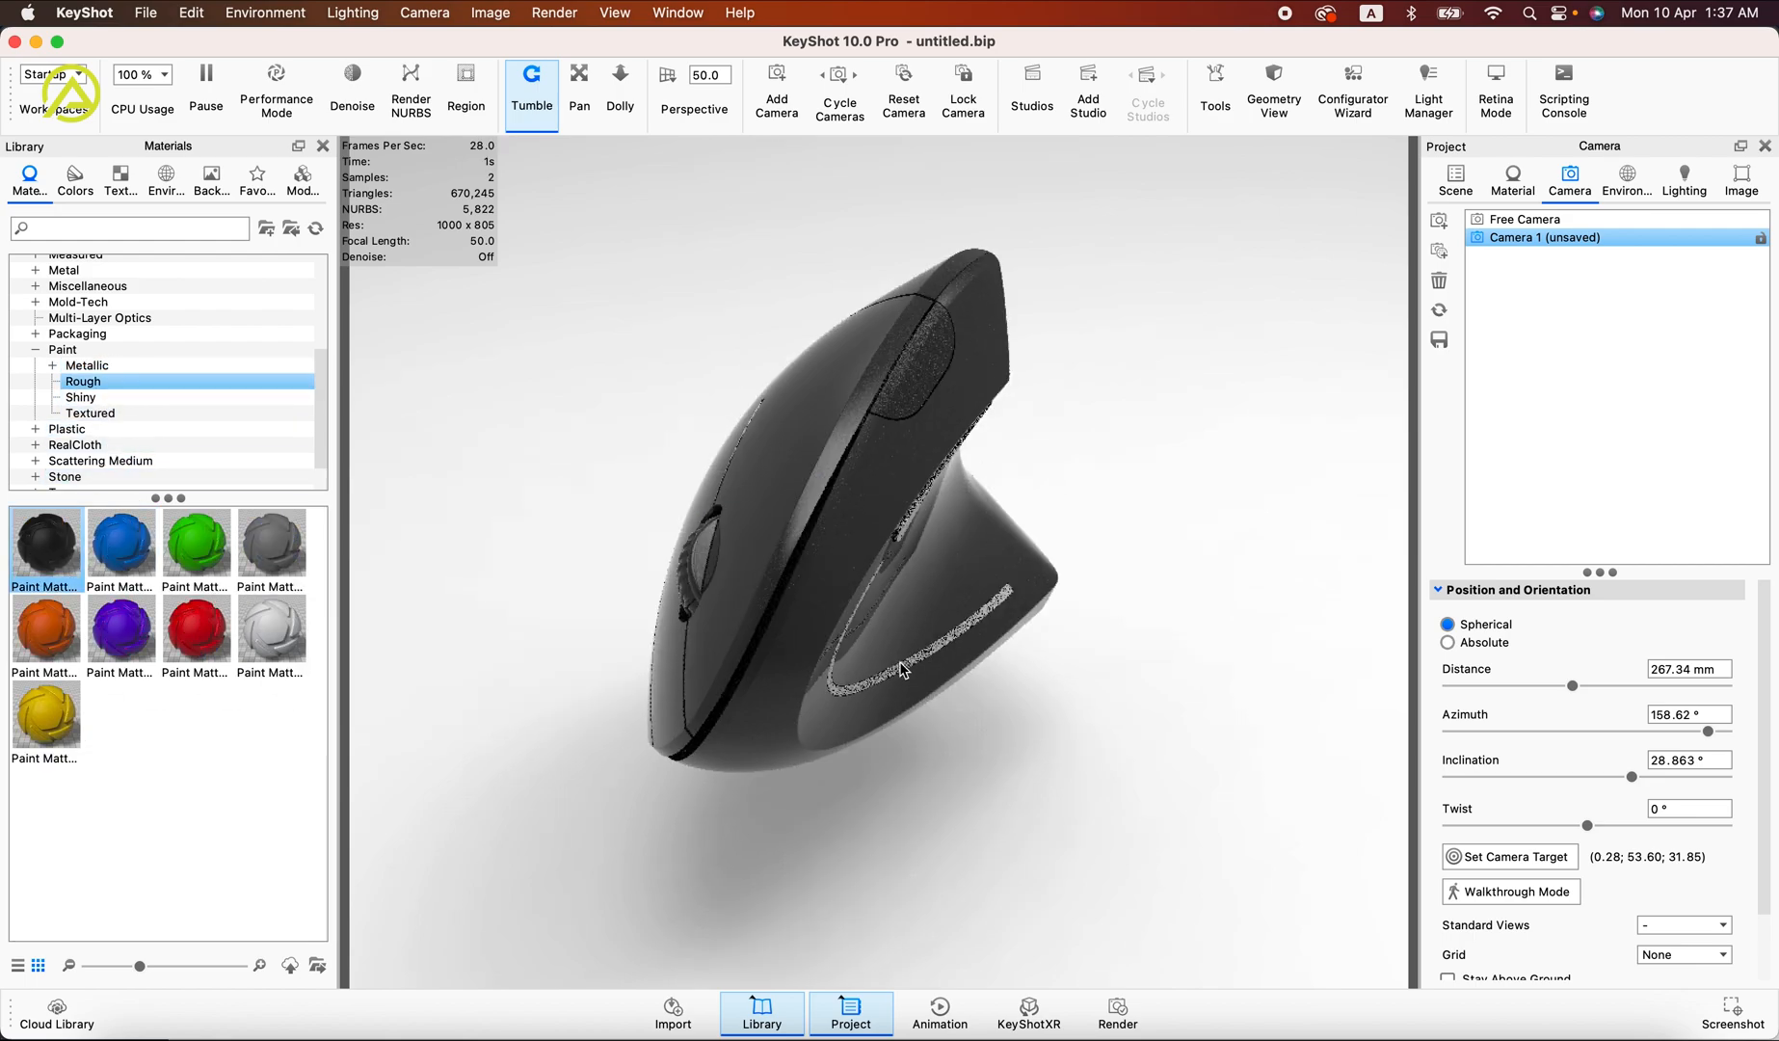
left_click_drag(1239, 643, 1051, 541)
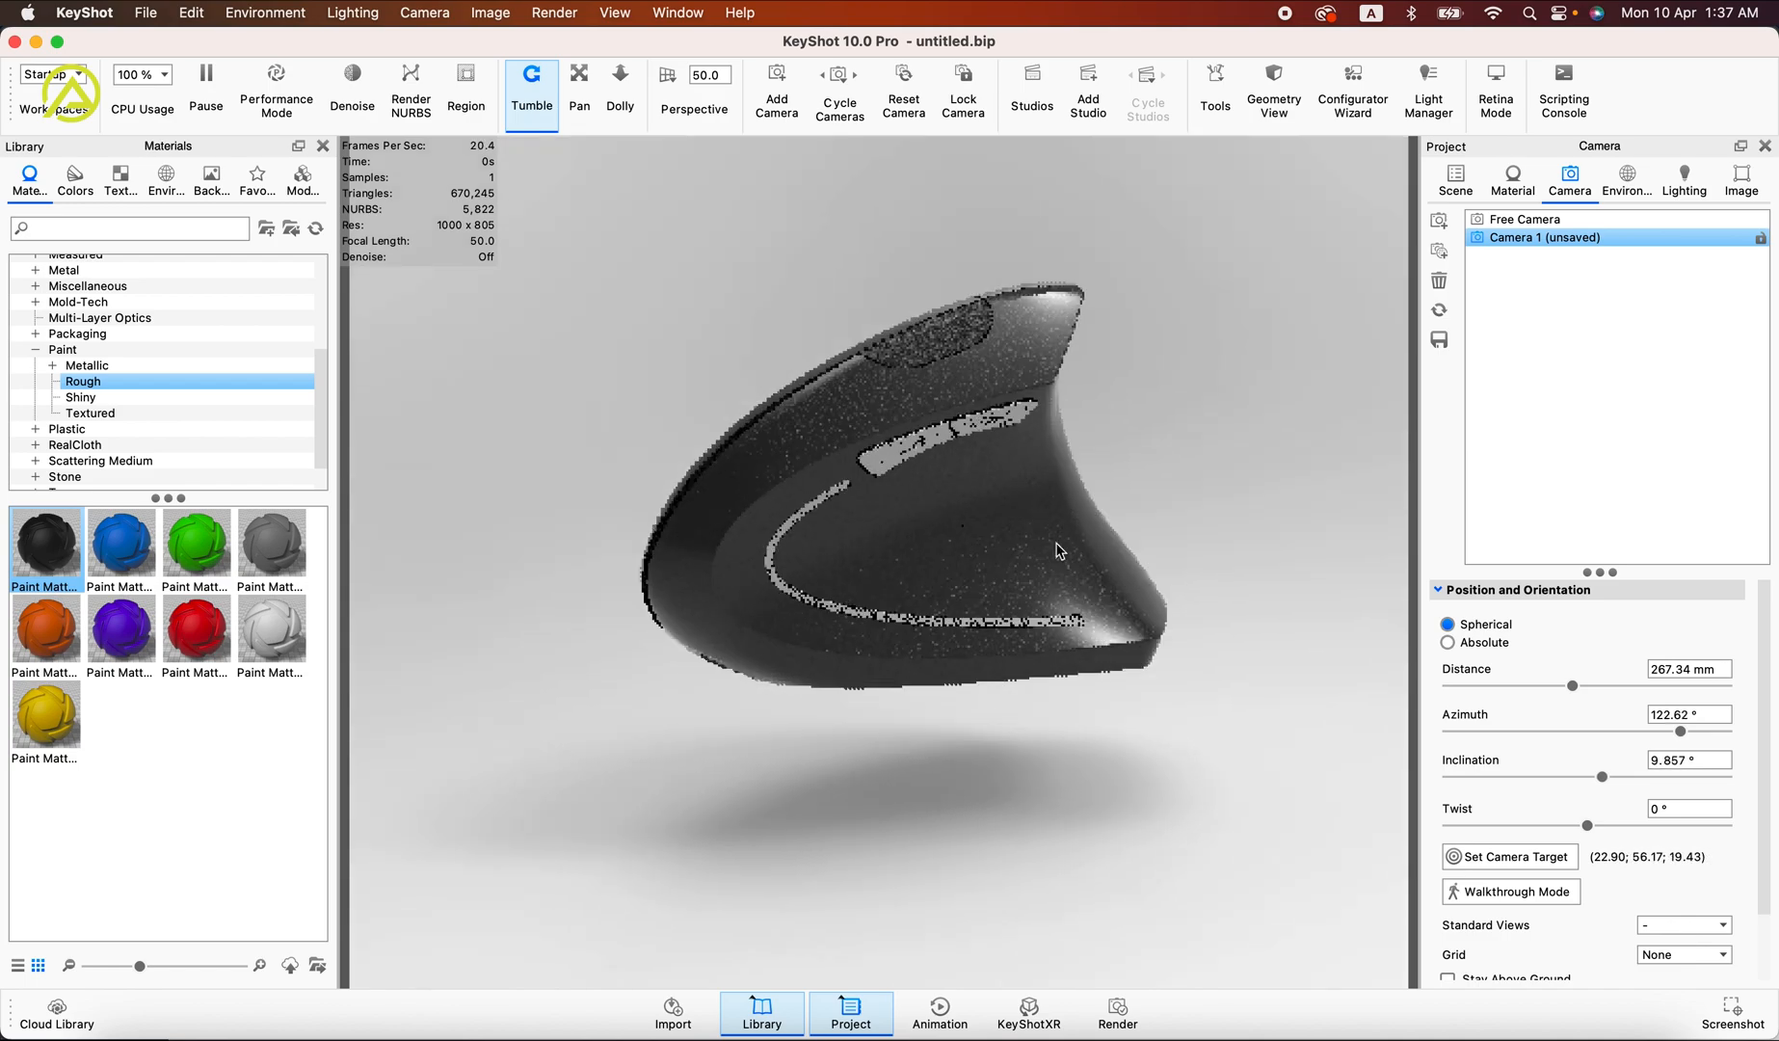
right_click(929, 348)
left_click(993, 125)
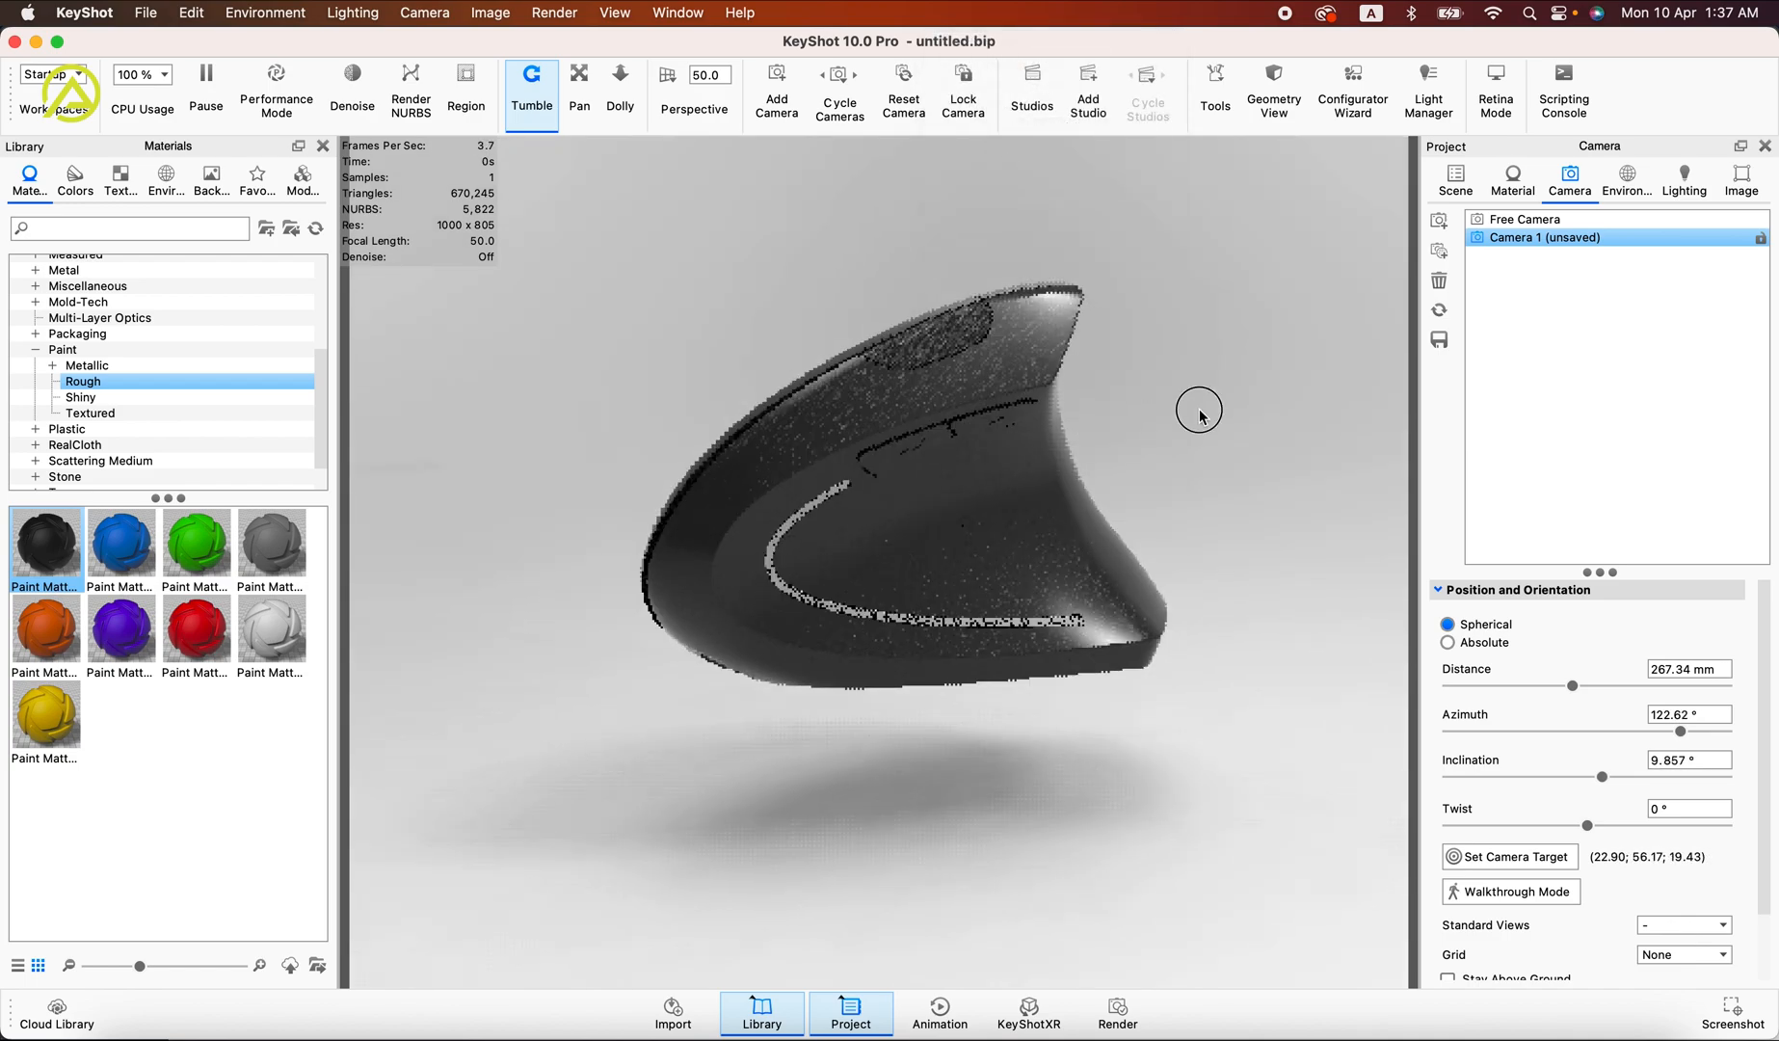
Step: Search the material library for "Emi" and apply Emissive Cool to the curved light strip on the thumb side
double_click(847, 619)
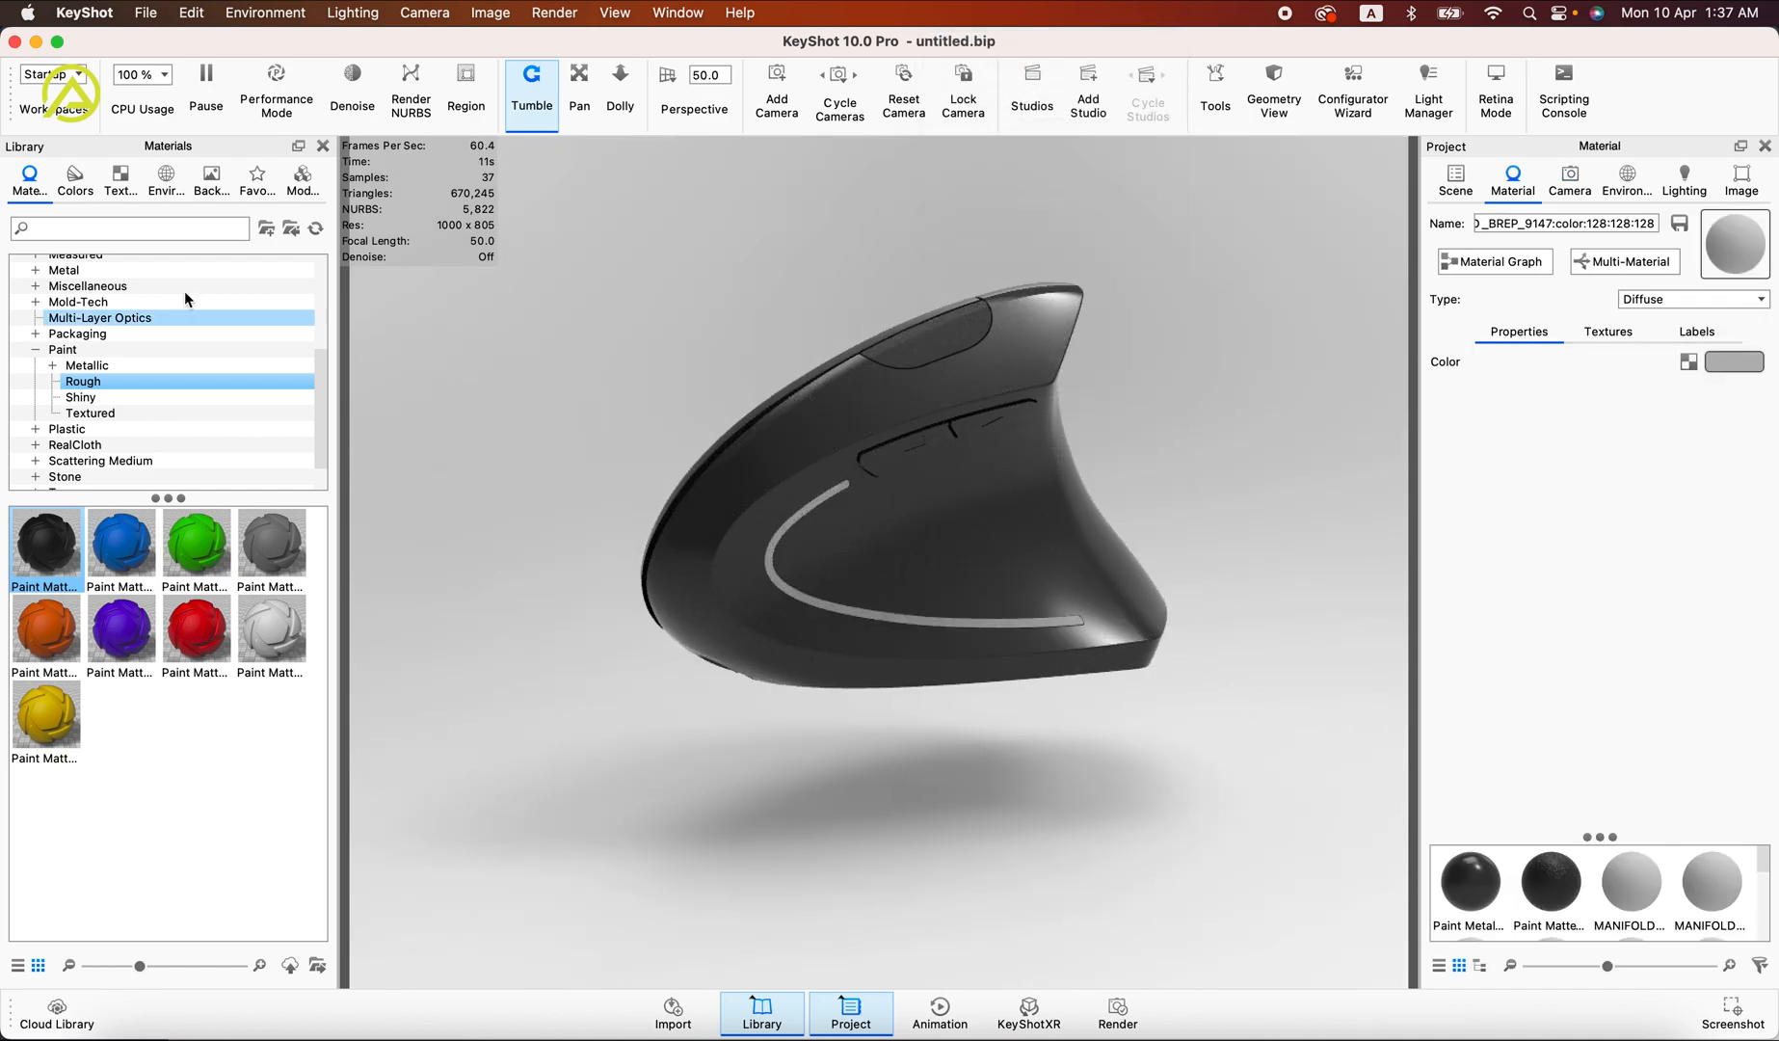
left_click(80, 229)
type("Emi")
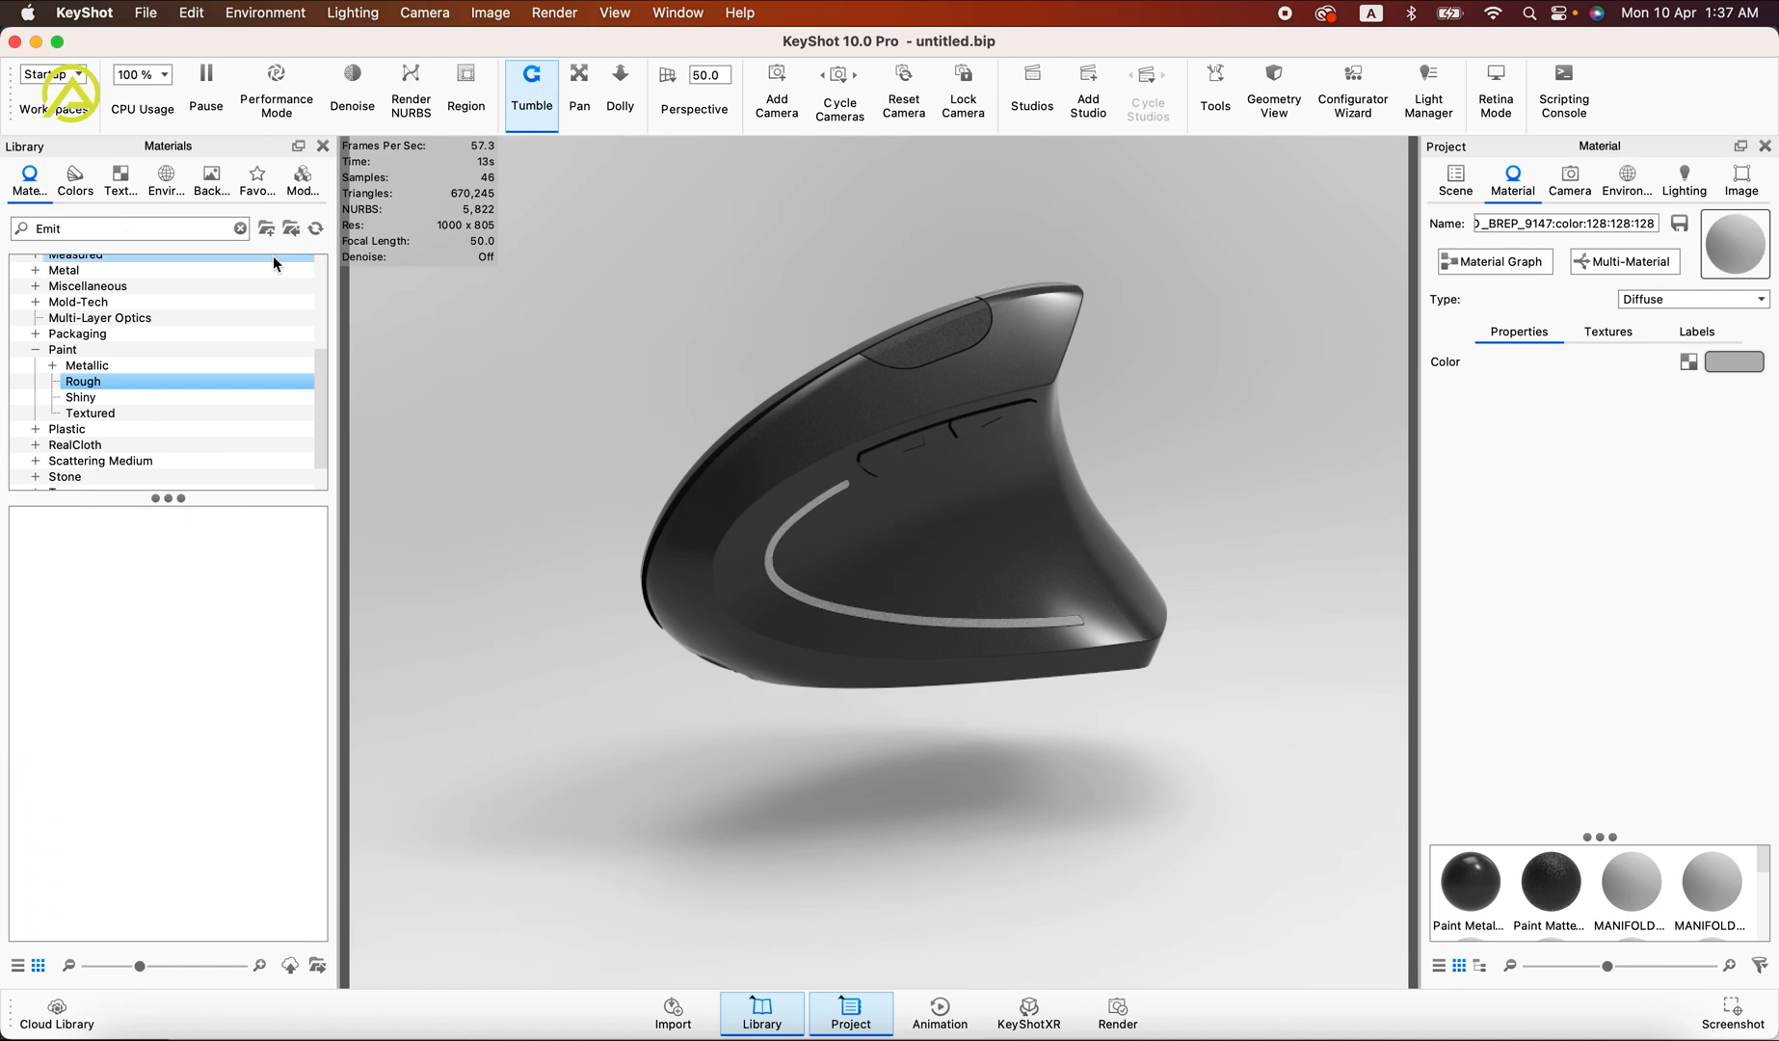
left_click_drag(272, 556, 774, 582)
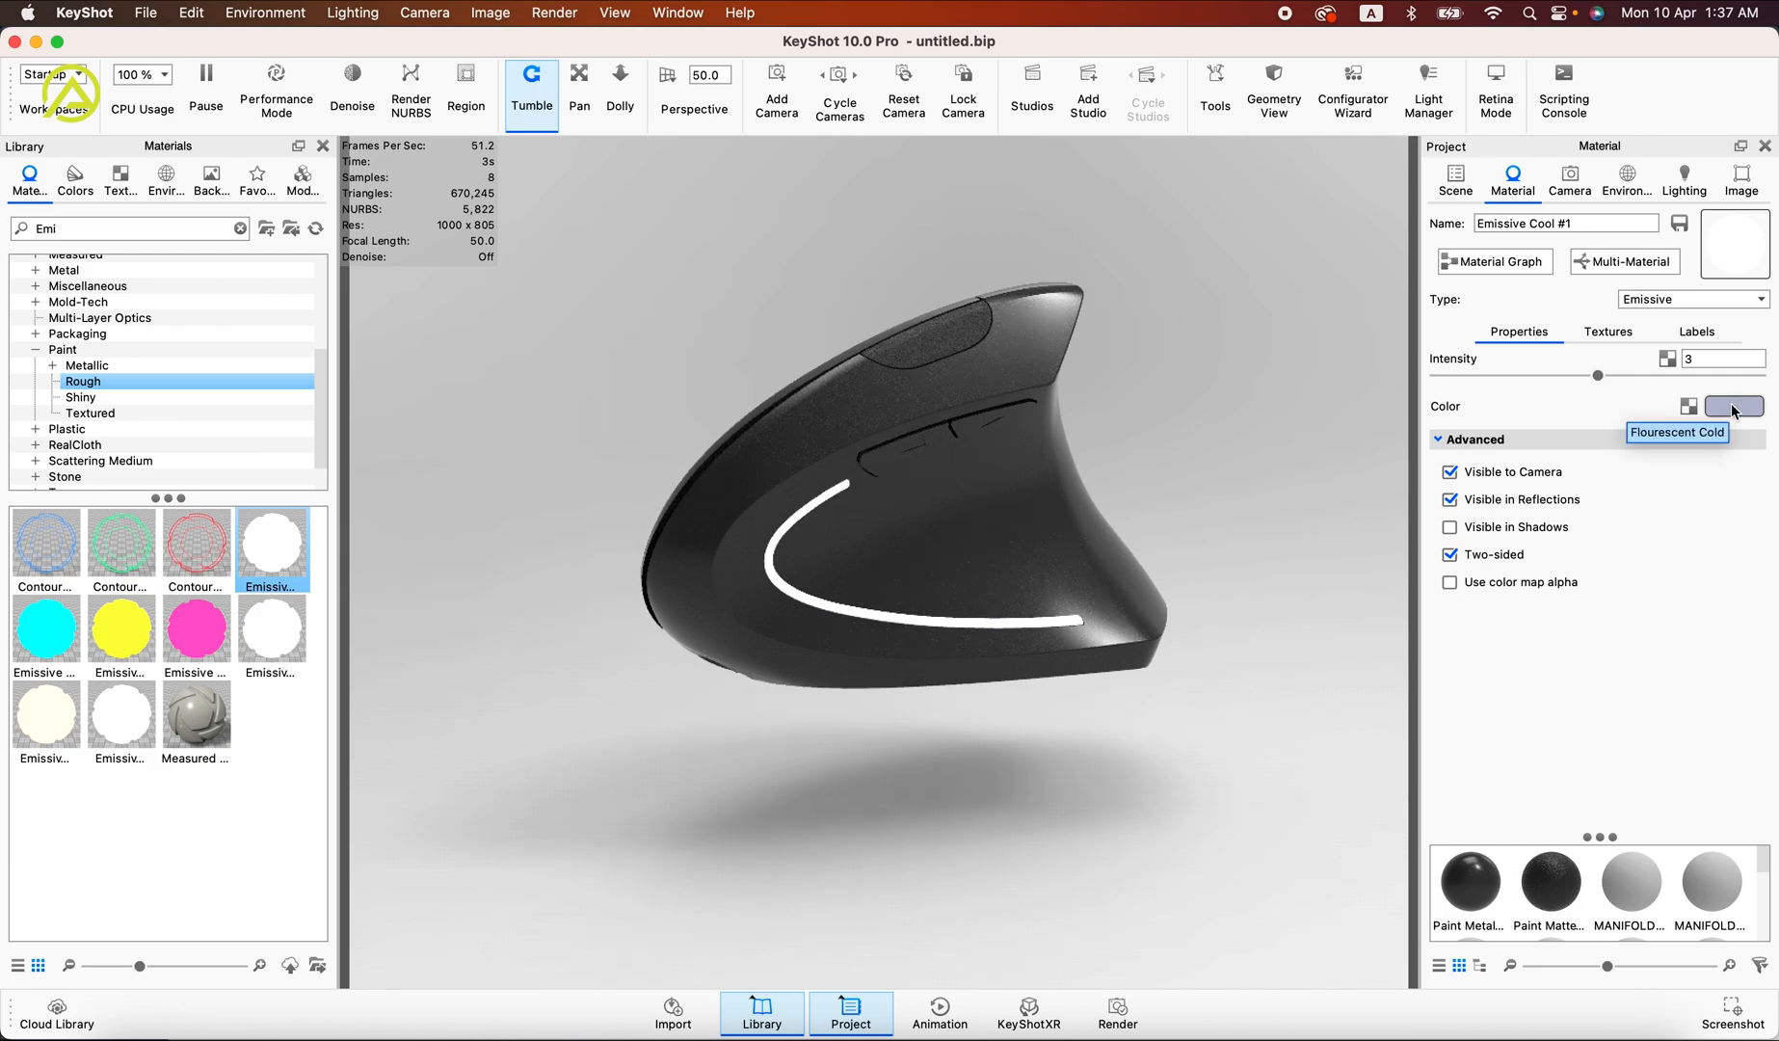
Step: Set the light strip's emissive color to cyan with hue 190°, saturation 72% and value 100%
left_click(1732, 409)
left_click_drag(1691, 168, 1721, 82)
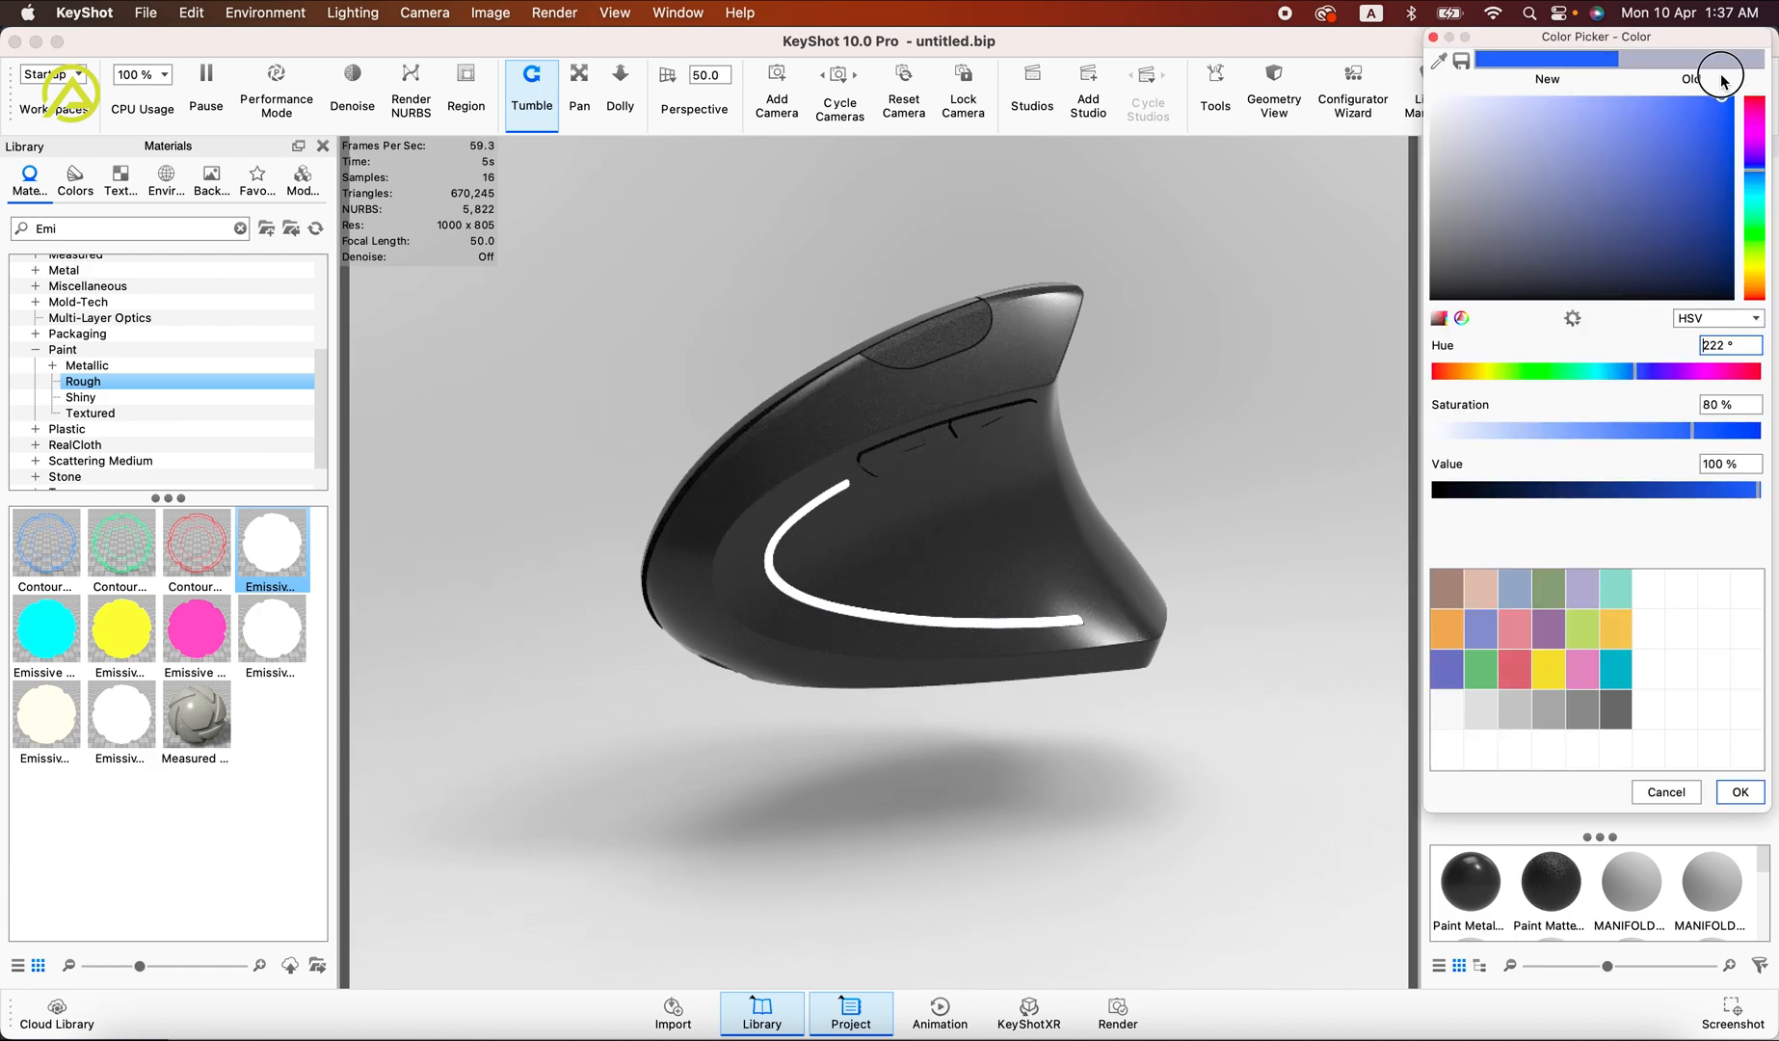
left_click_drag(1523, 430, 1596, 429)
left_click(1604, 371)
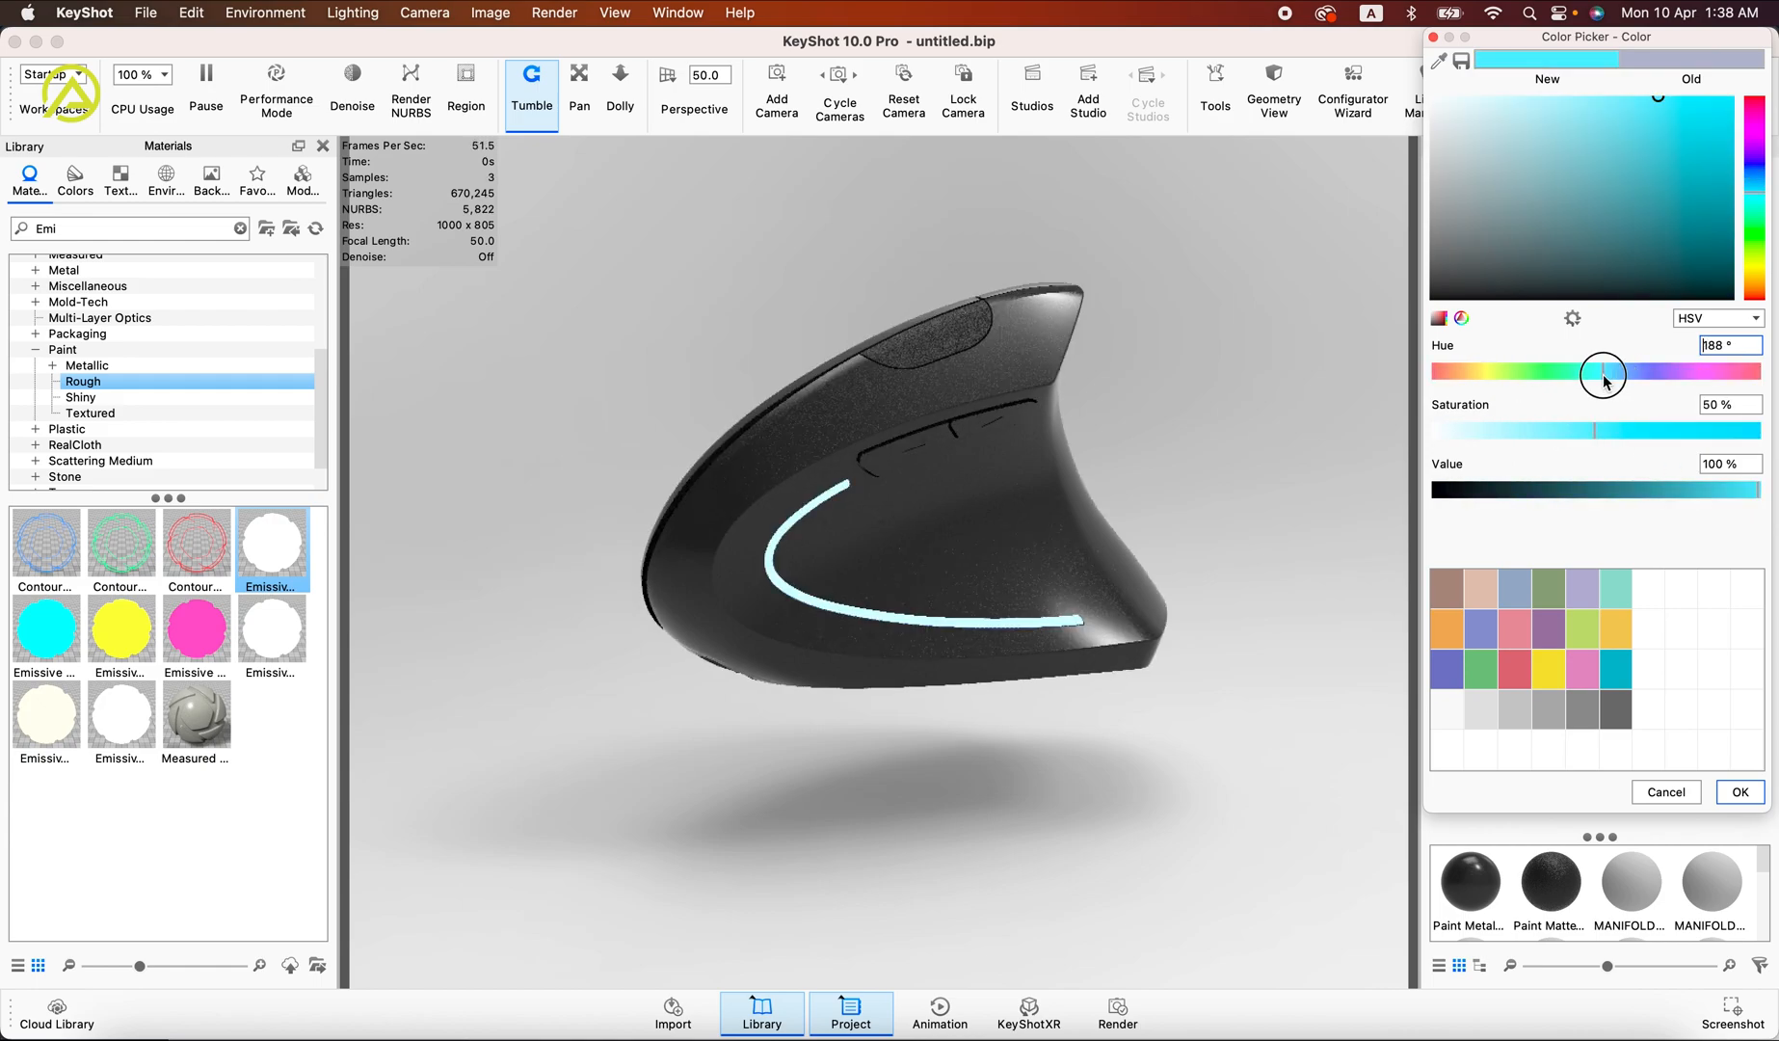
left_click(1657, 430)
left_click(1664, 430)
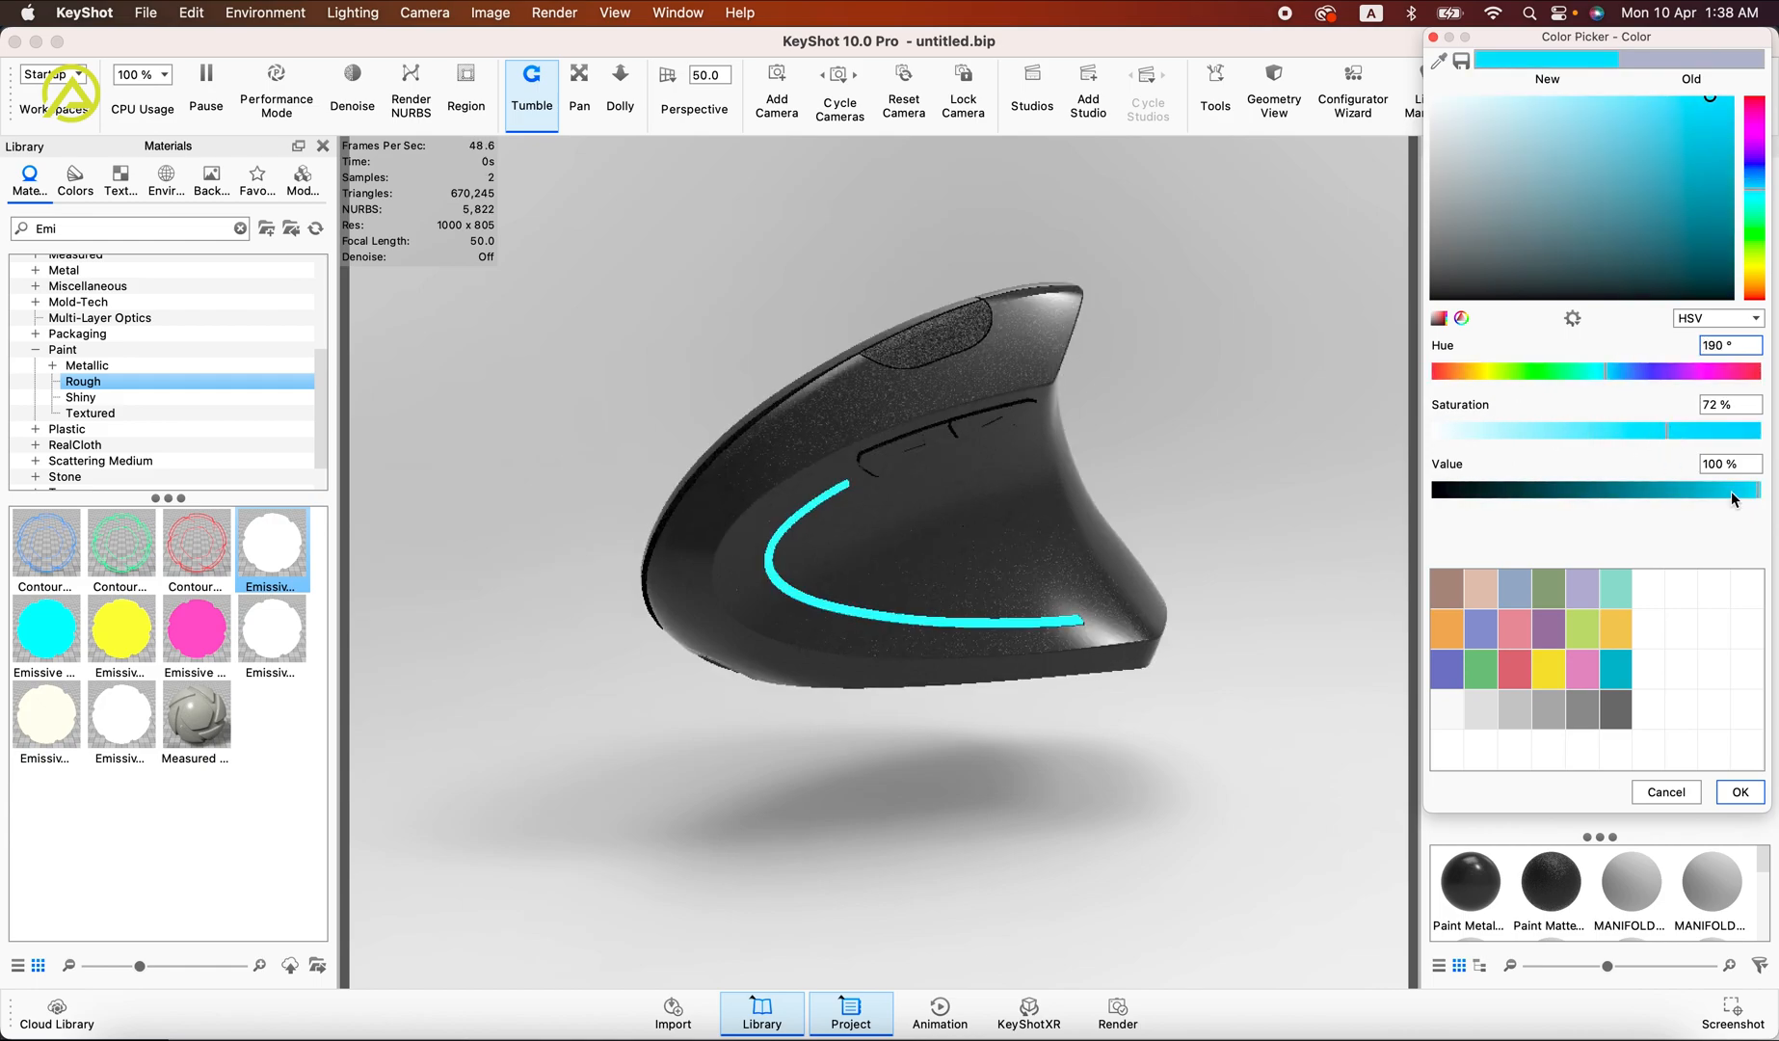
left_click(1740, 794)
Step: Set the upper side button's matte black paint to roughness 0.117 and refractive index 1.099
left_click_drag(783, 809, 1029, 824)
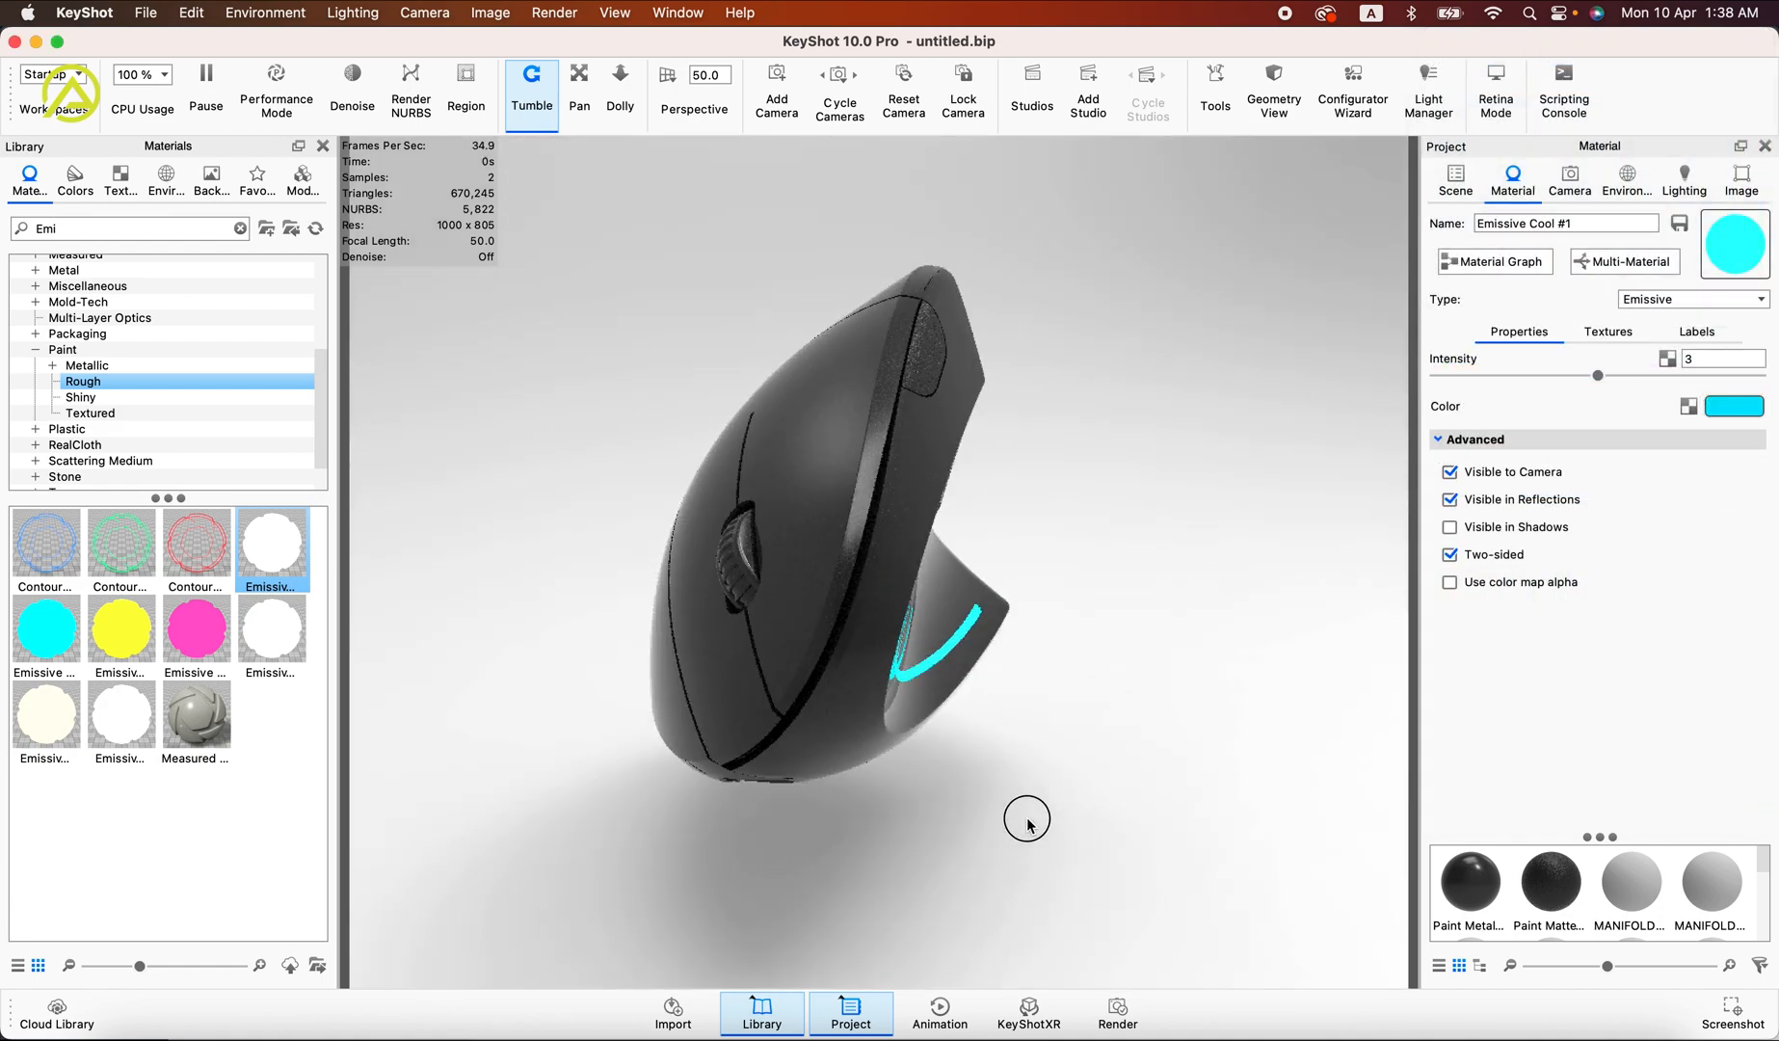
double_click(941, 346)
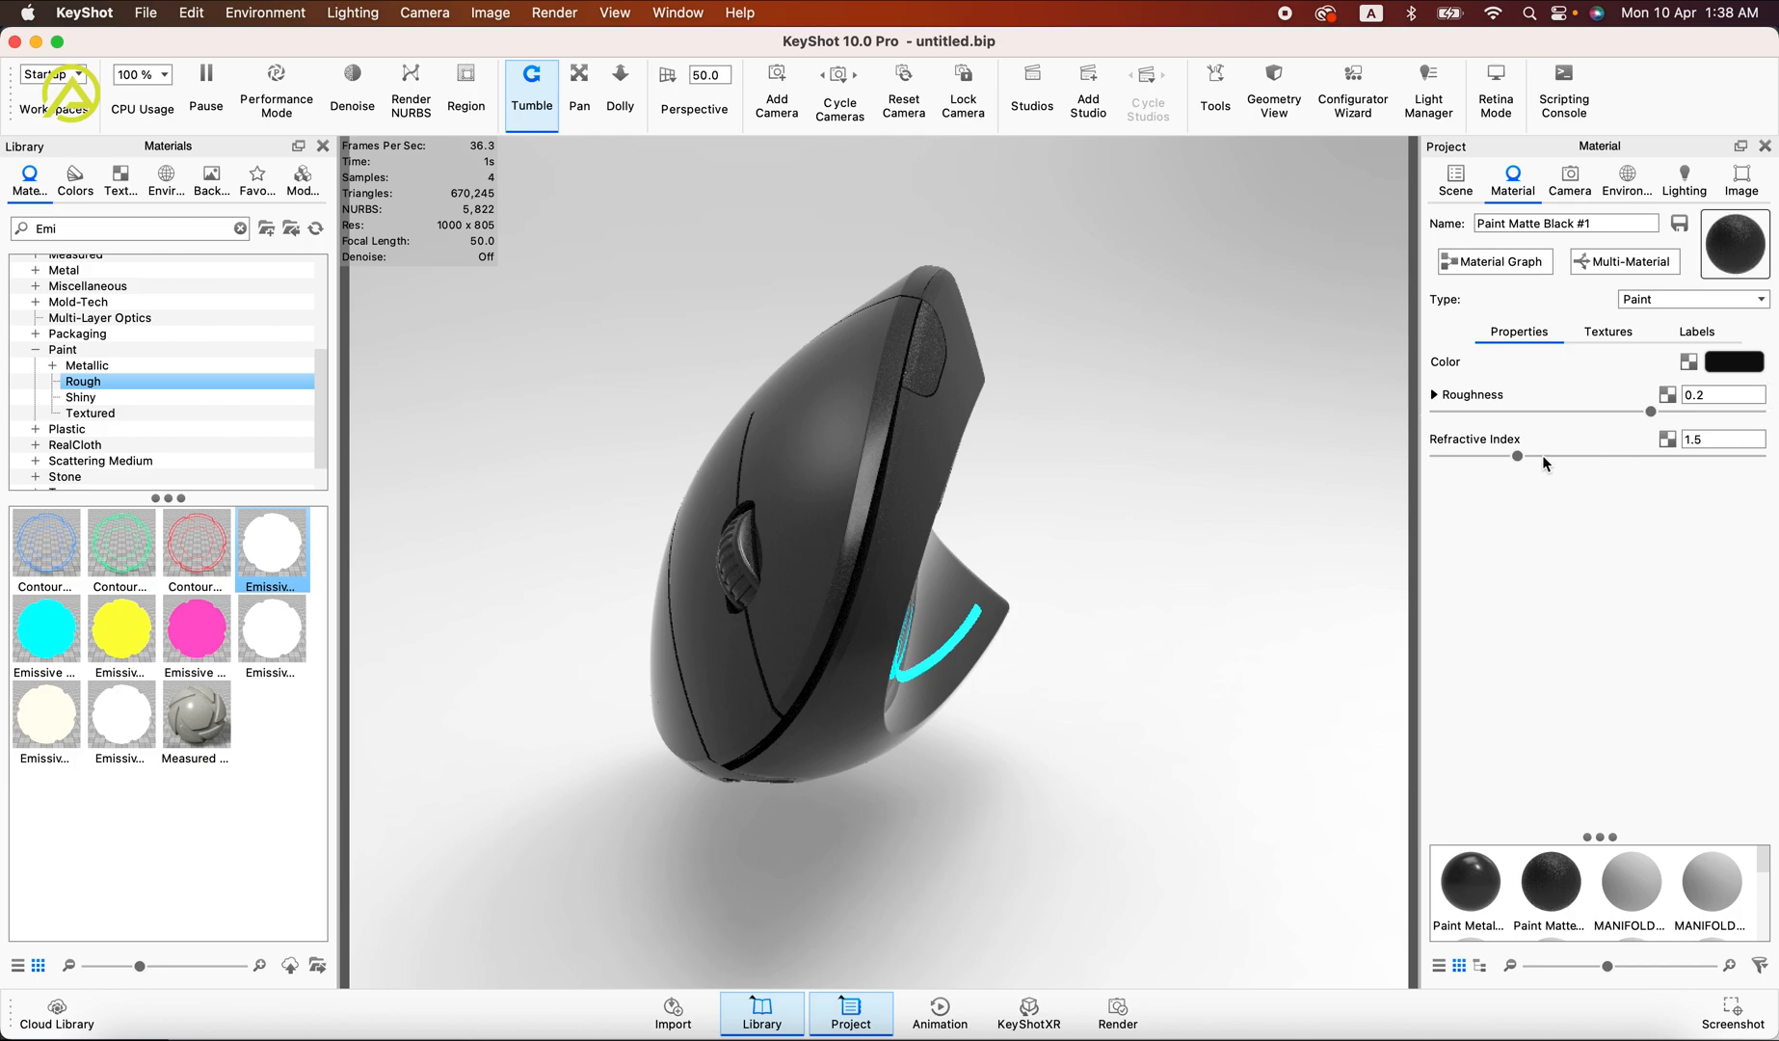
left_click_drag(1648, 411, 1455, 456)
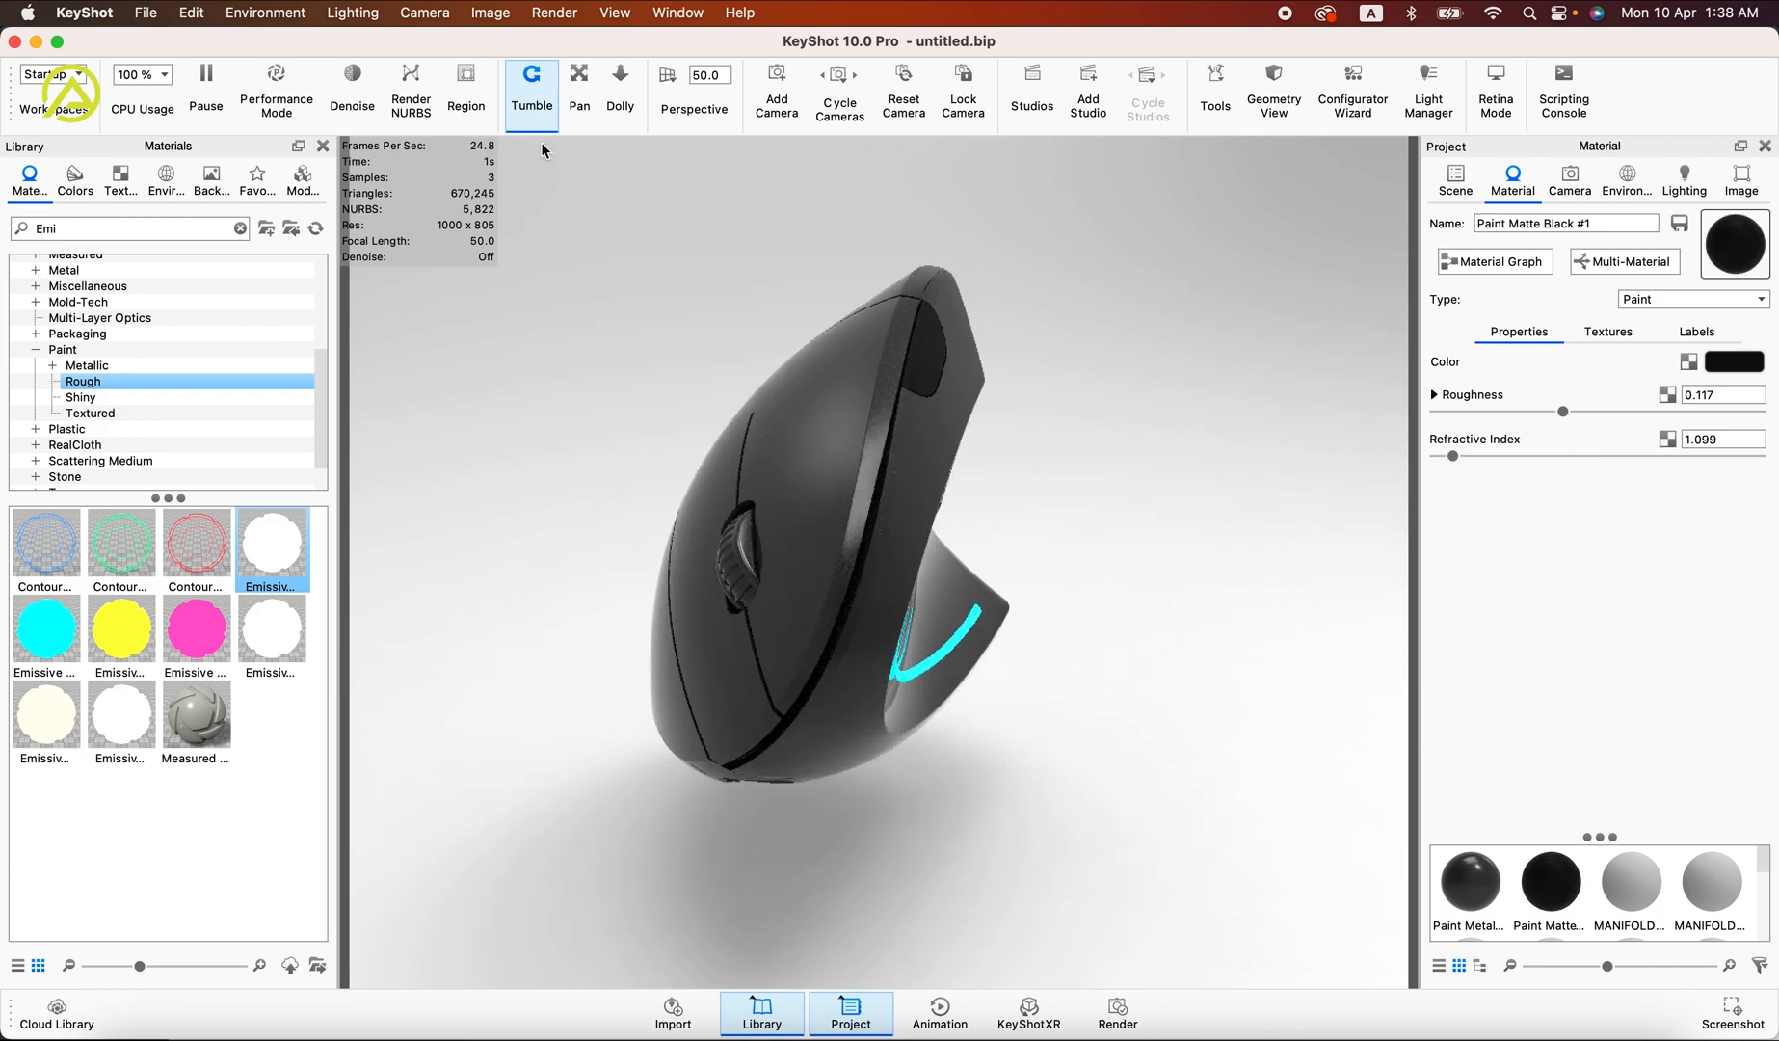
Step: Set the body's black metallic paint to clear-coat roughness 0.0702 and metal roughness 0.141
left_click(621, 83)
left_click_drag(672, 701, 641, 414)
left_click(540, 96)
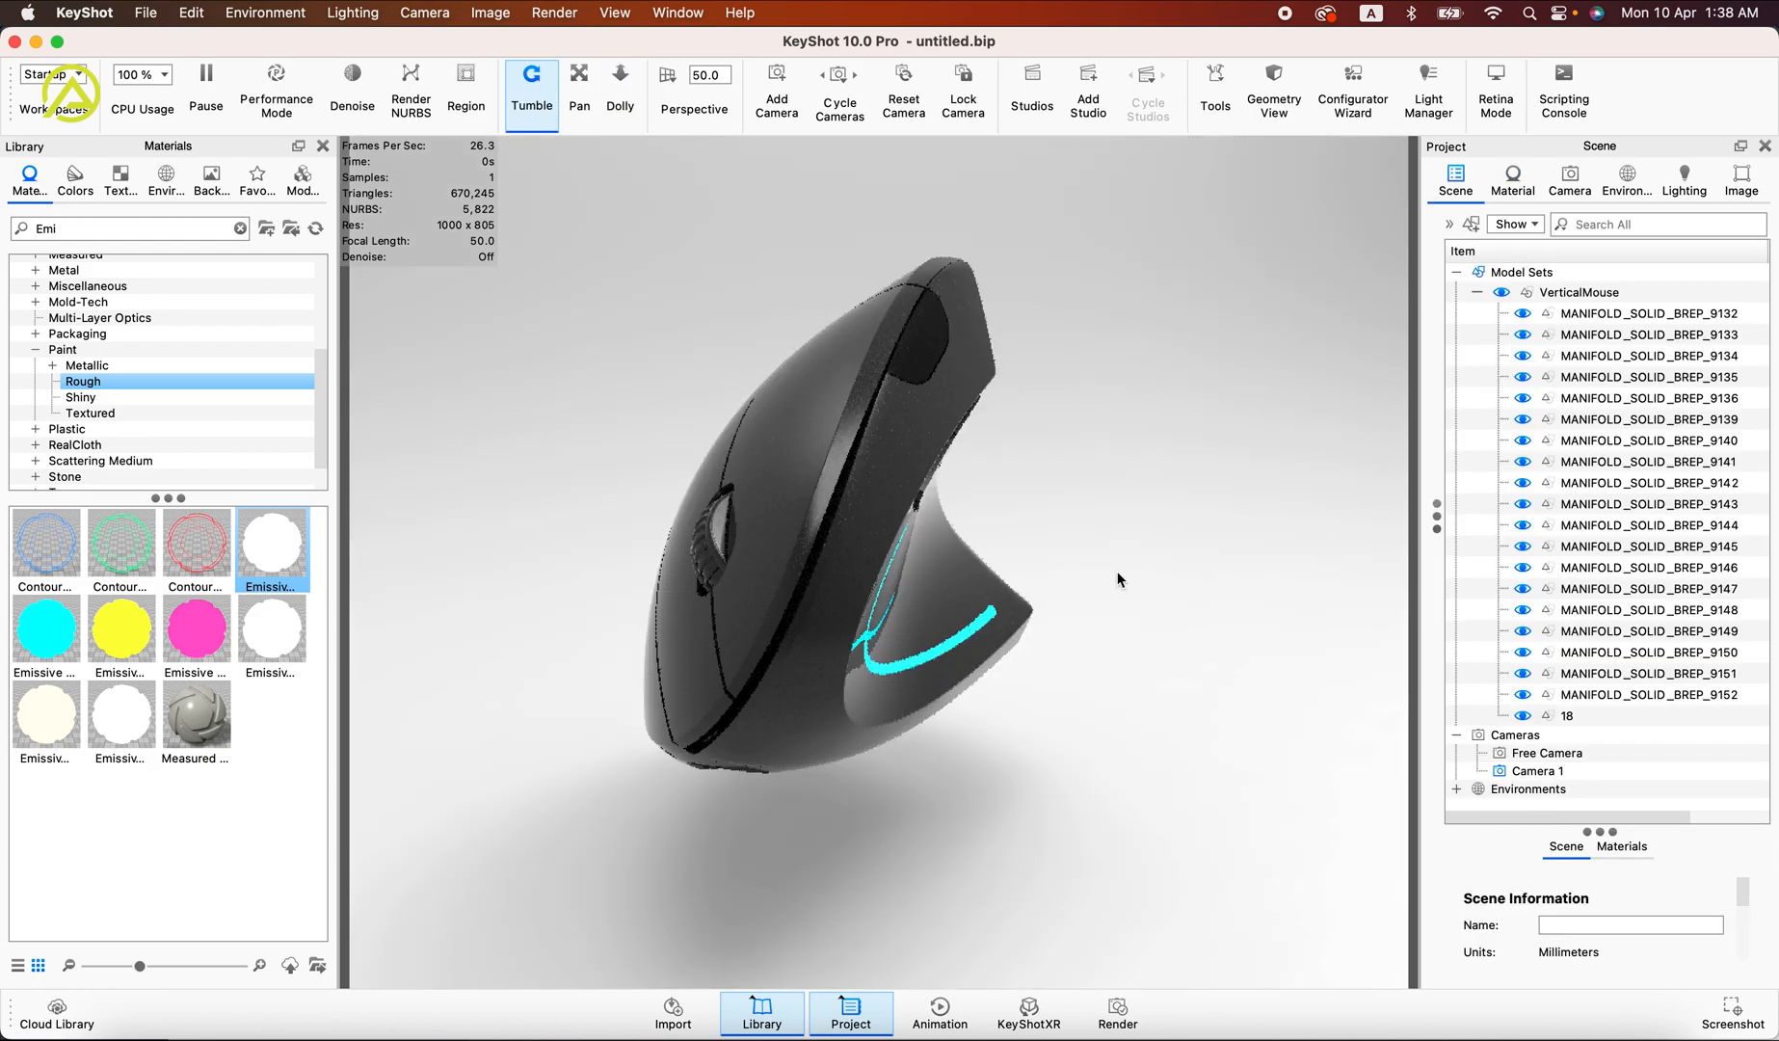
left_click_drag(1116, 580, 888, 533)
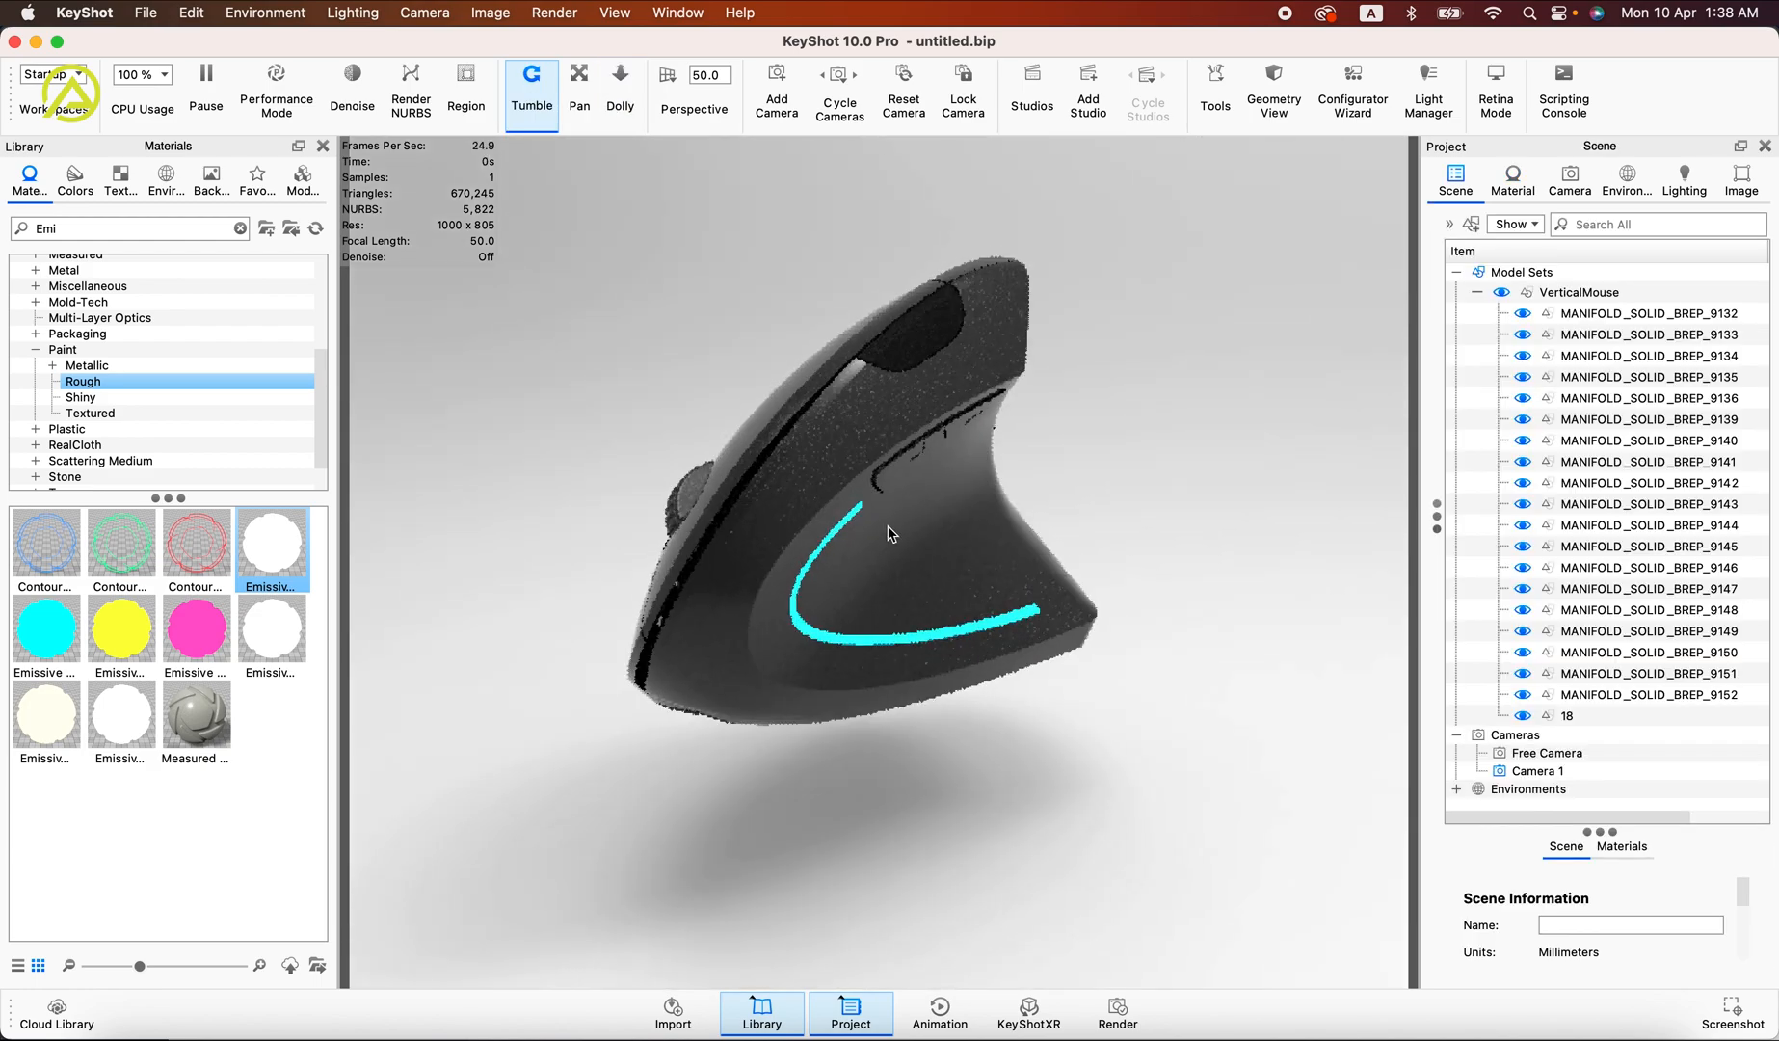
double_click(888, 534)
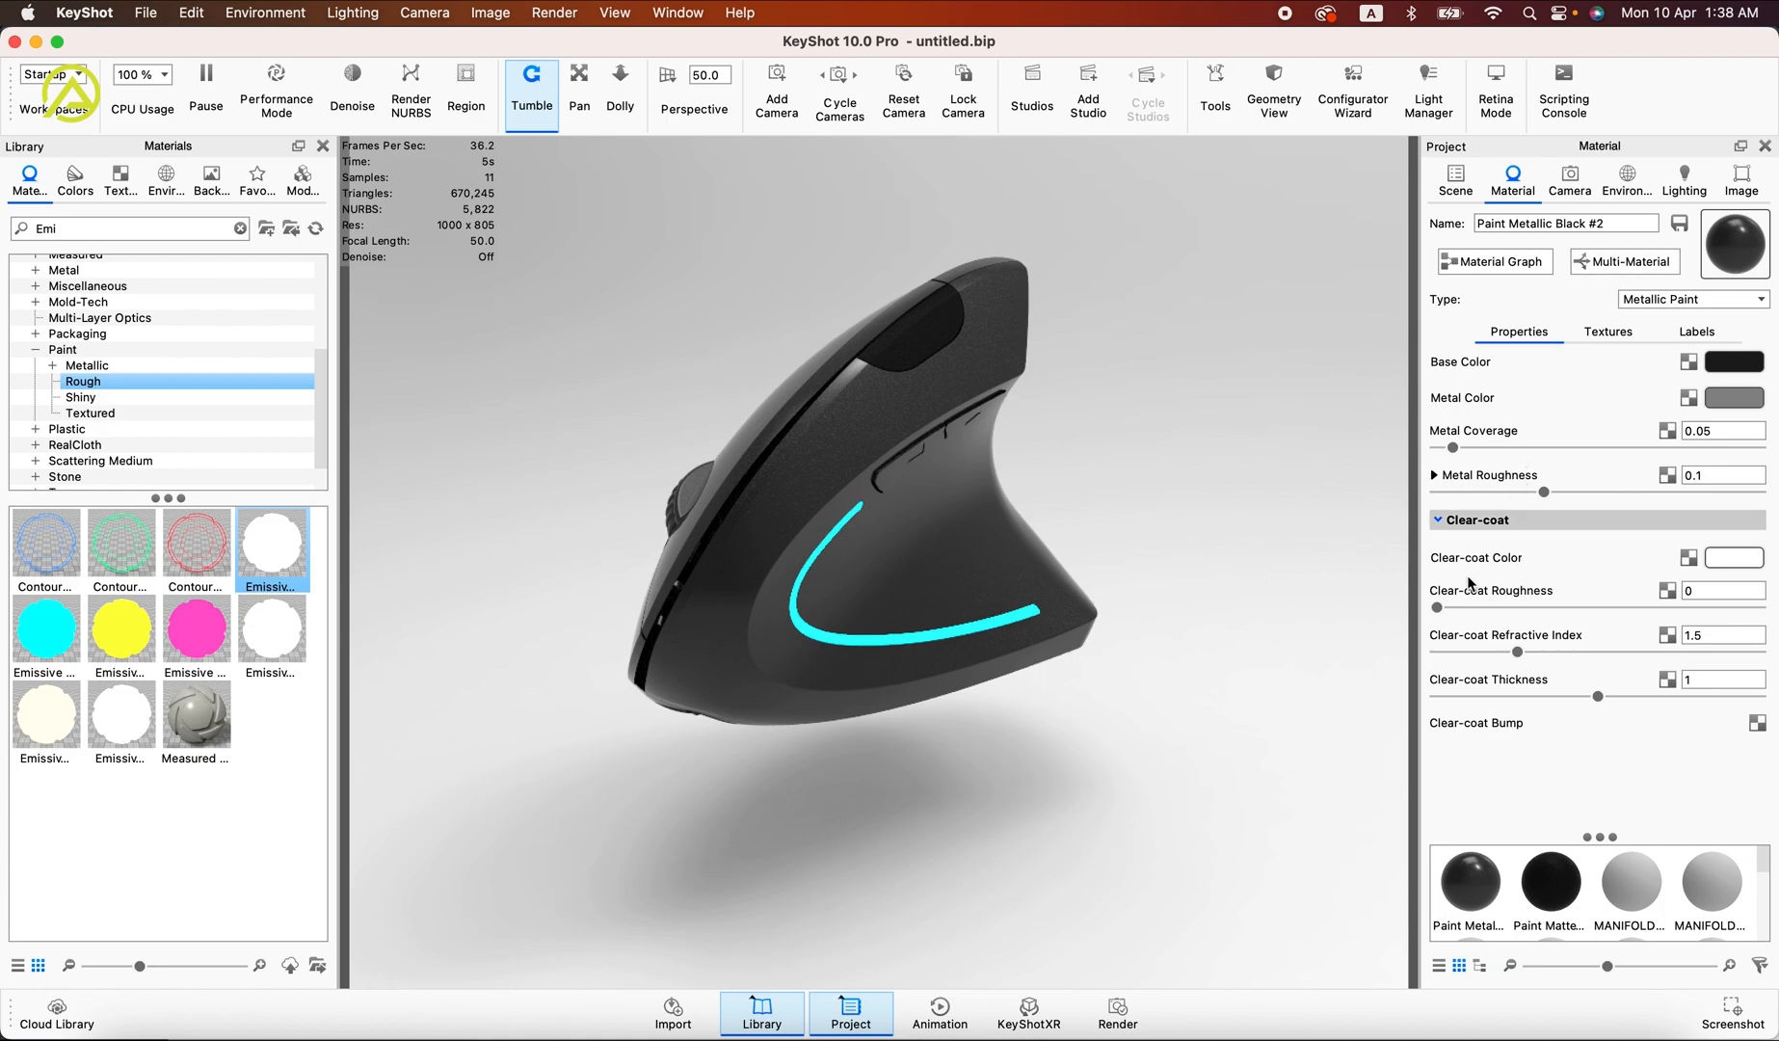
left_click_drag(1448, 608, 1511, 607)
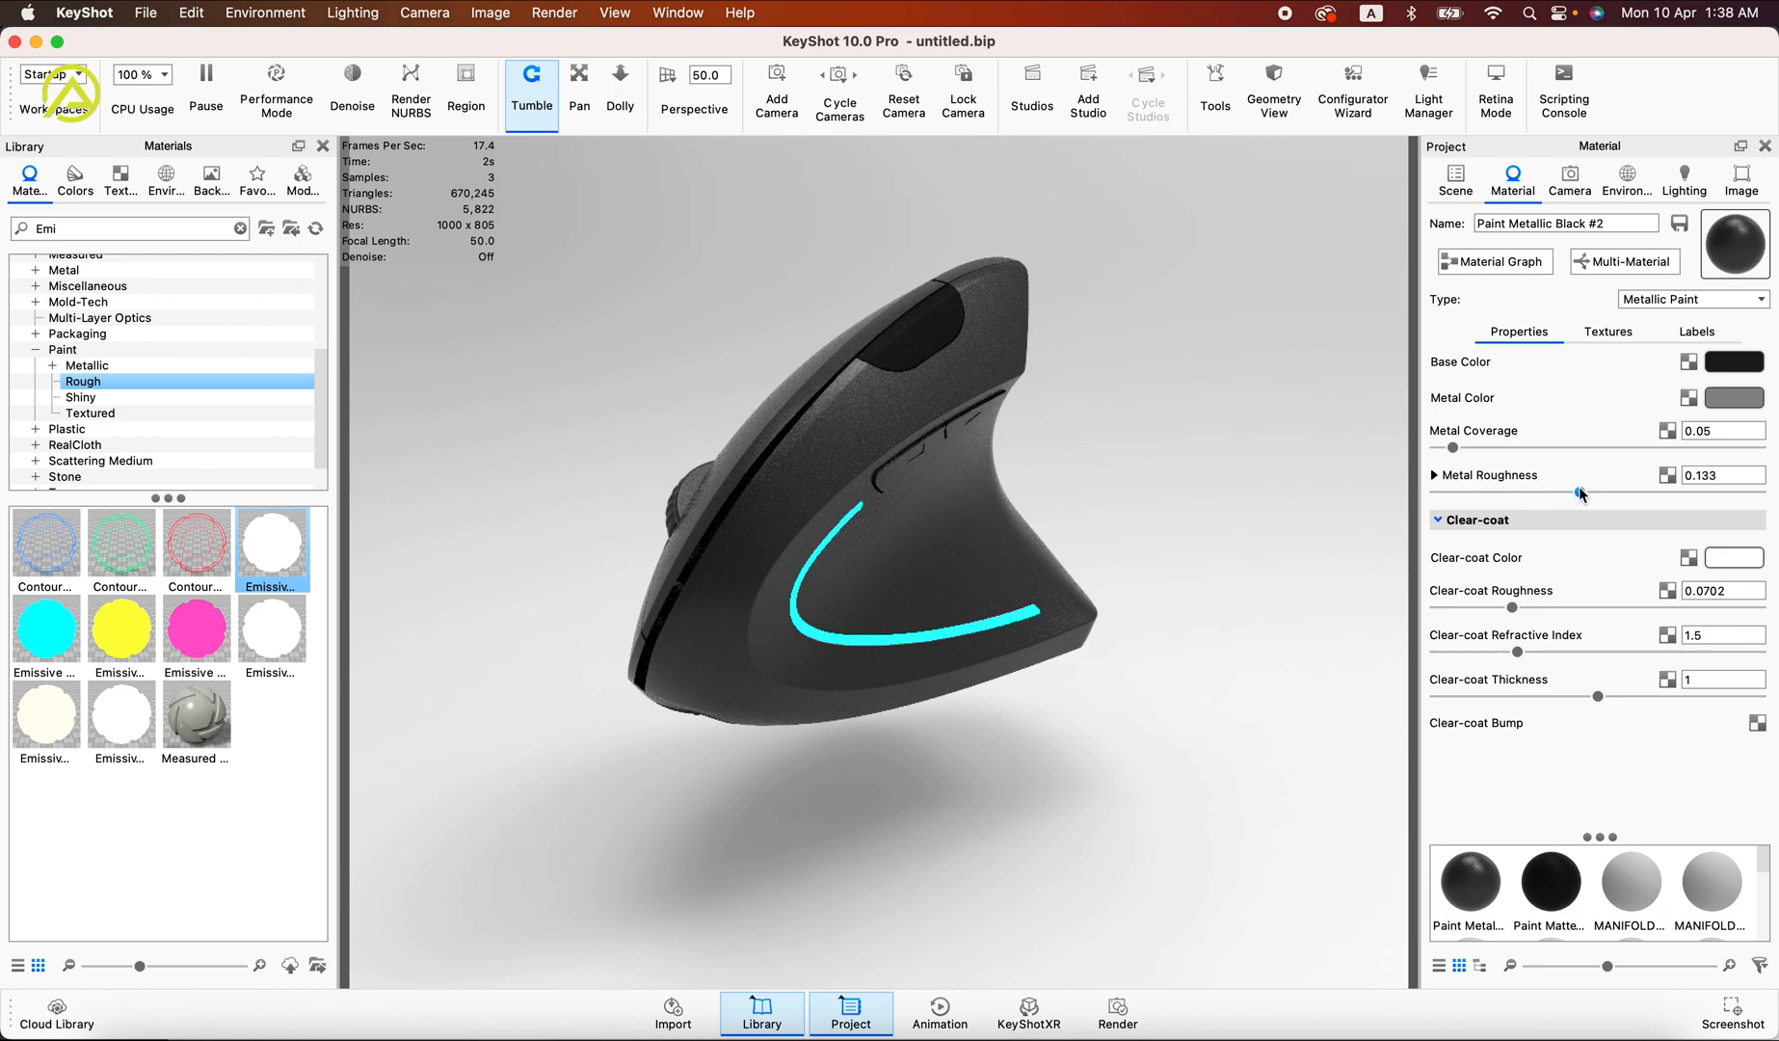
left_click_drag(1578, 493, 1588, 492)
Step: Turn the view to the scroll-wheel side and add a new lighting environment with its default name
left_click_drag(761, 318, 808, 329)
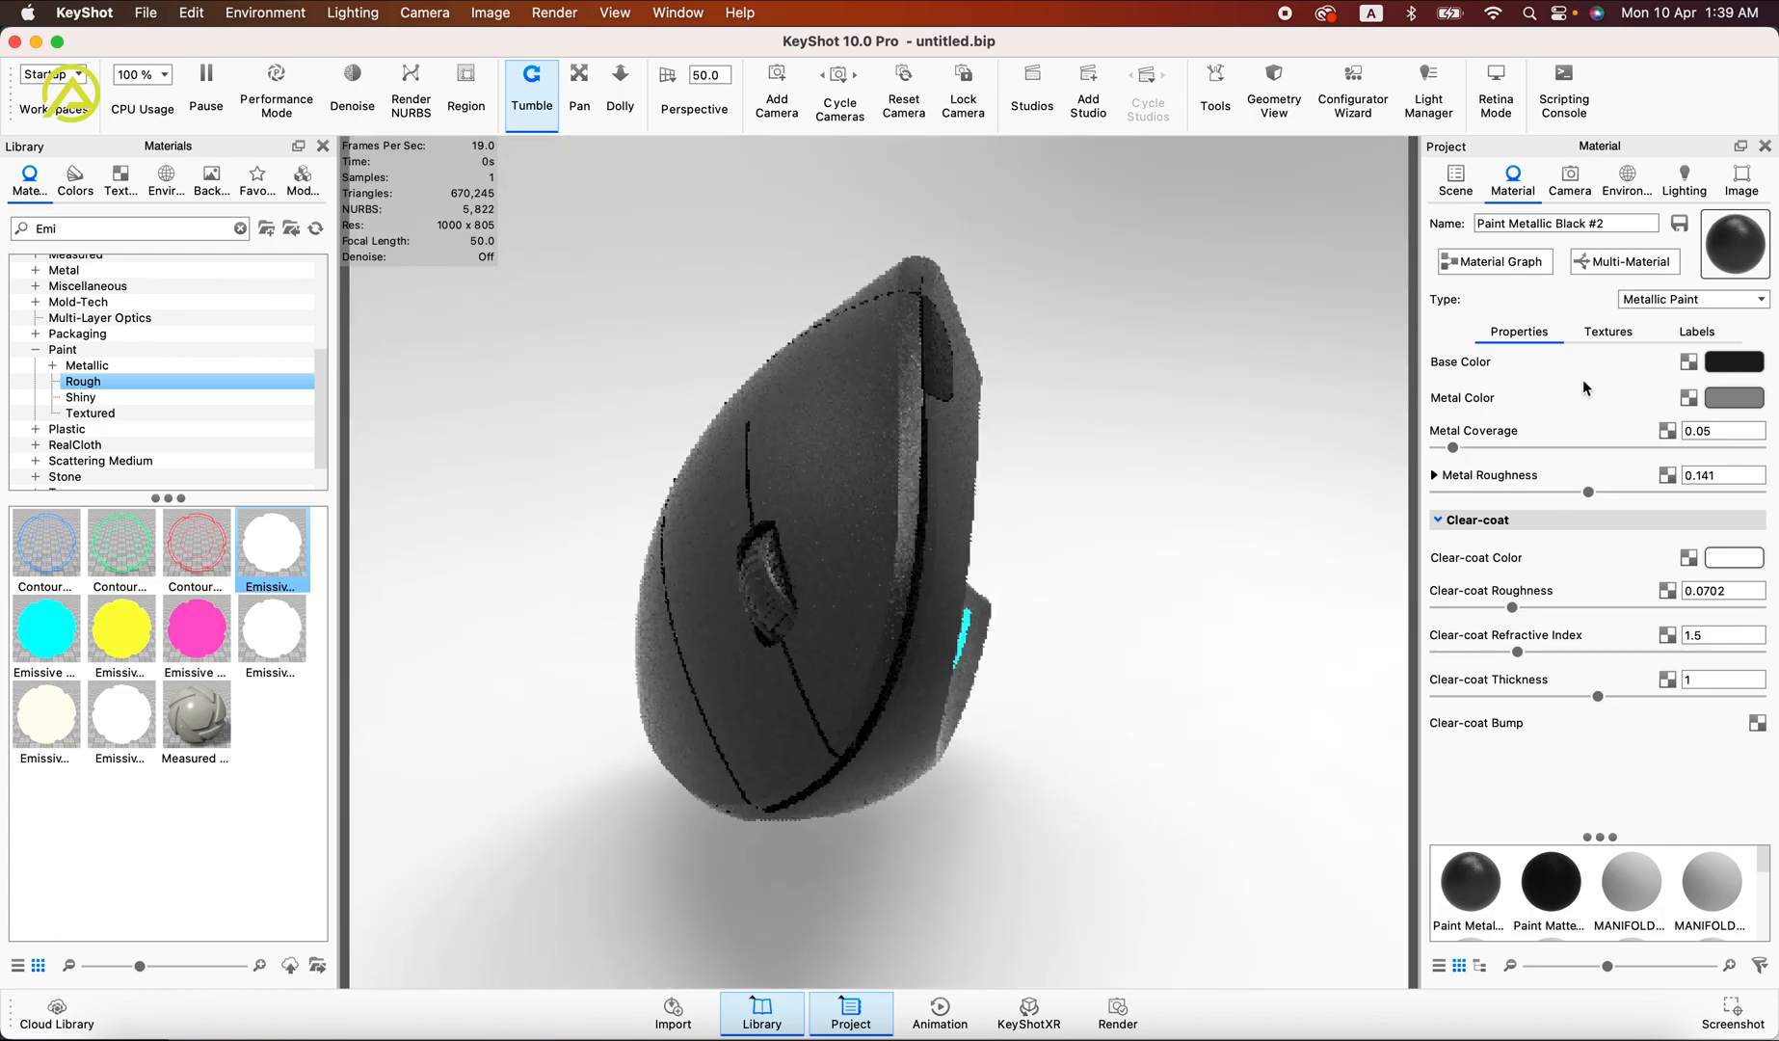
left_click(1630, 199)
left_click(1439, 250)
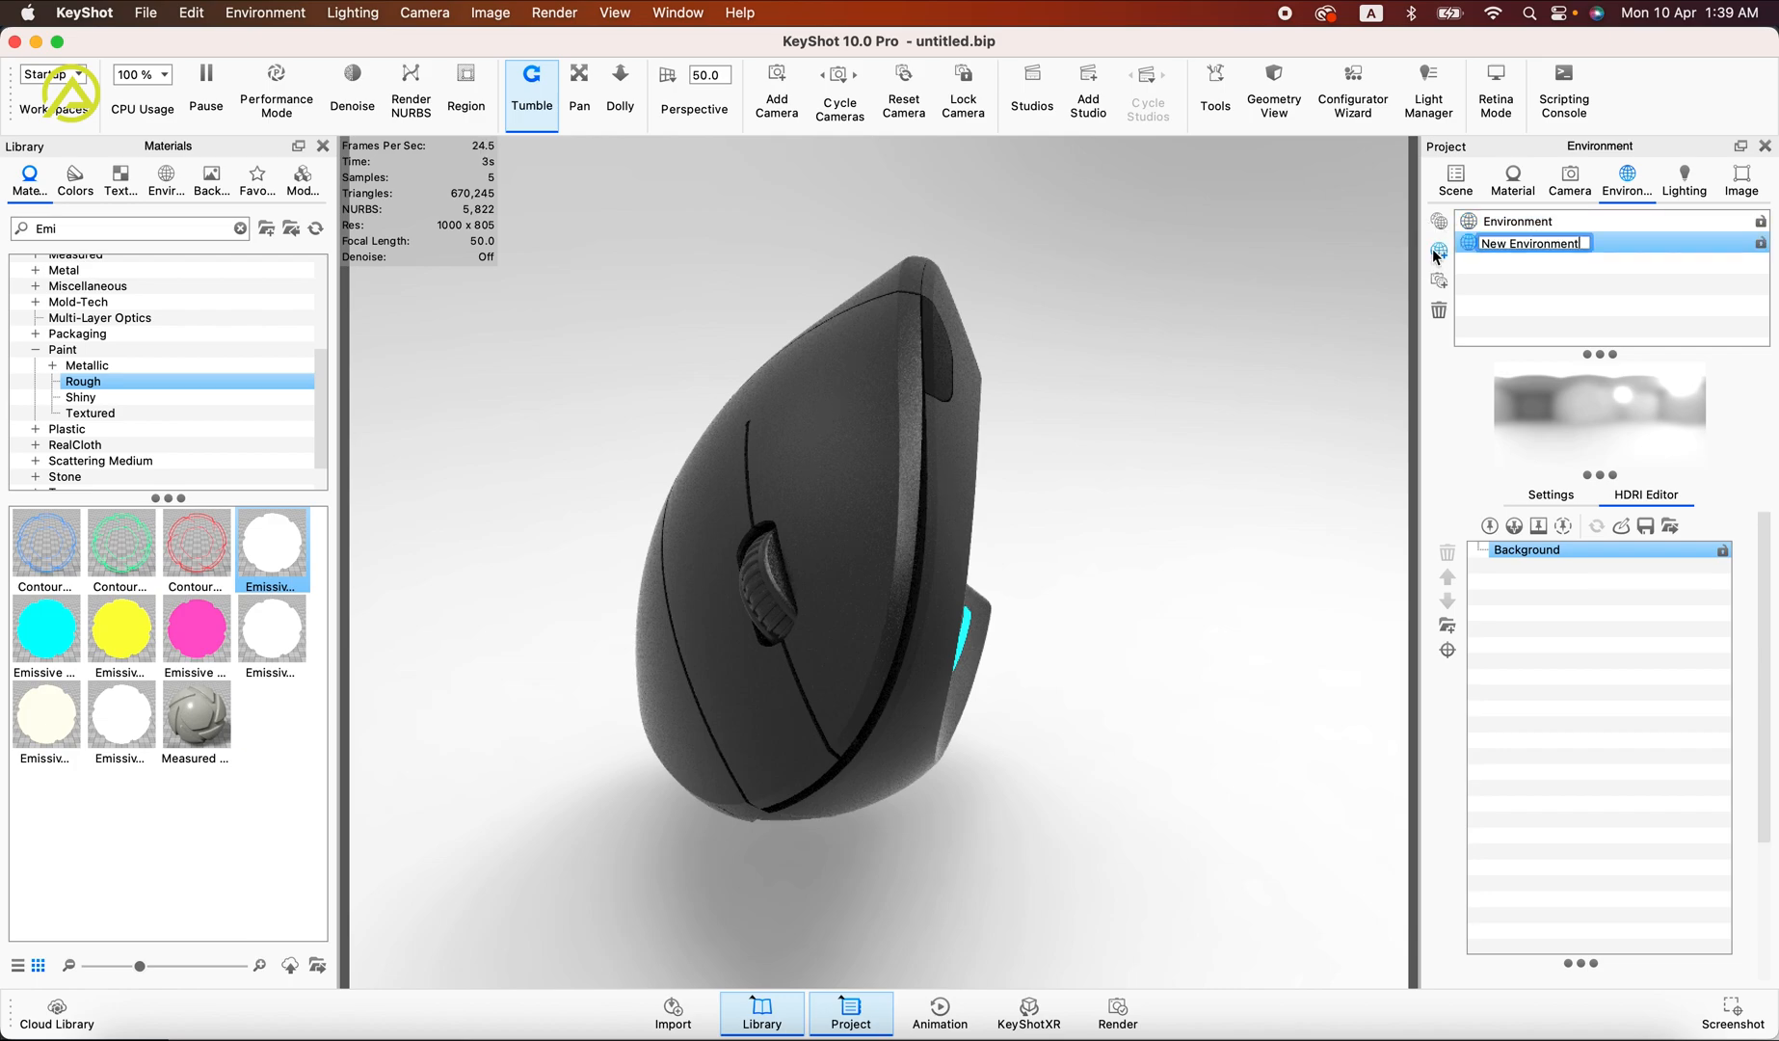
double_click(1548, 248)
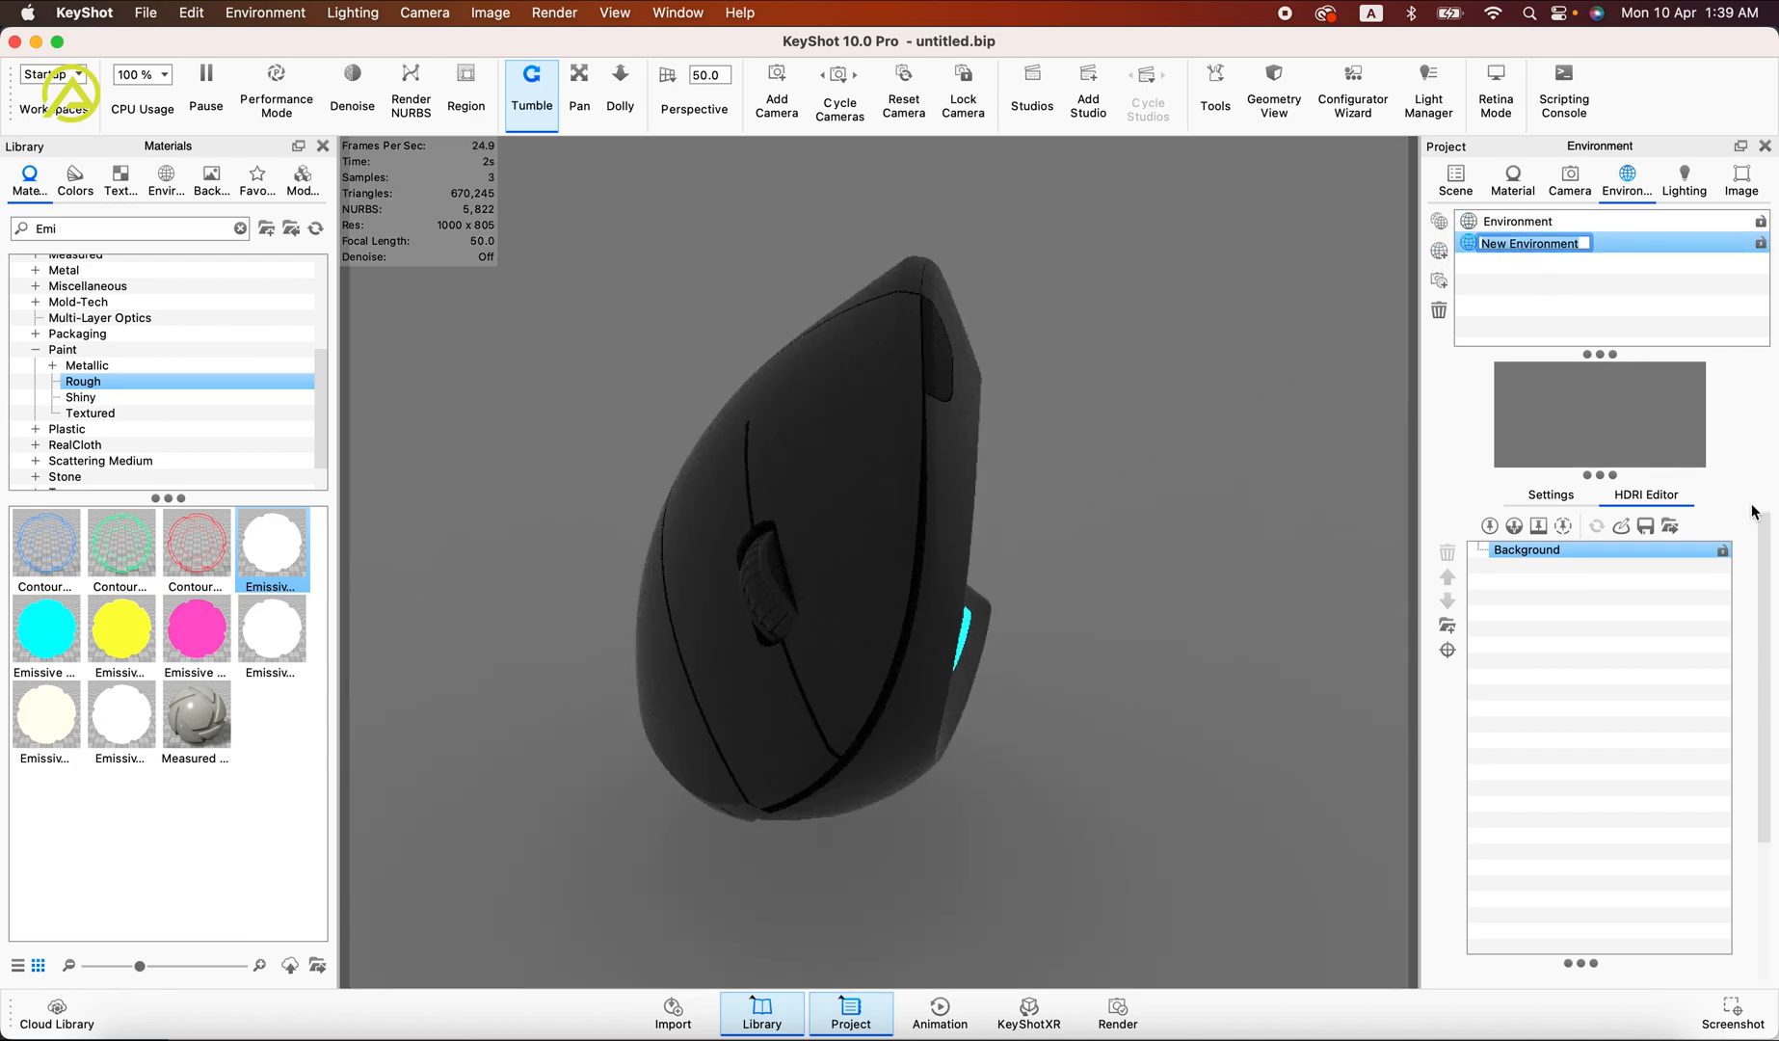
Step: Set the new environment's background color to black with value 0%
scroll(1759, 627, "down", 5)
left_click(1681, 911)
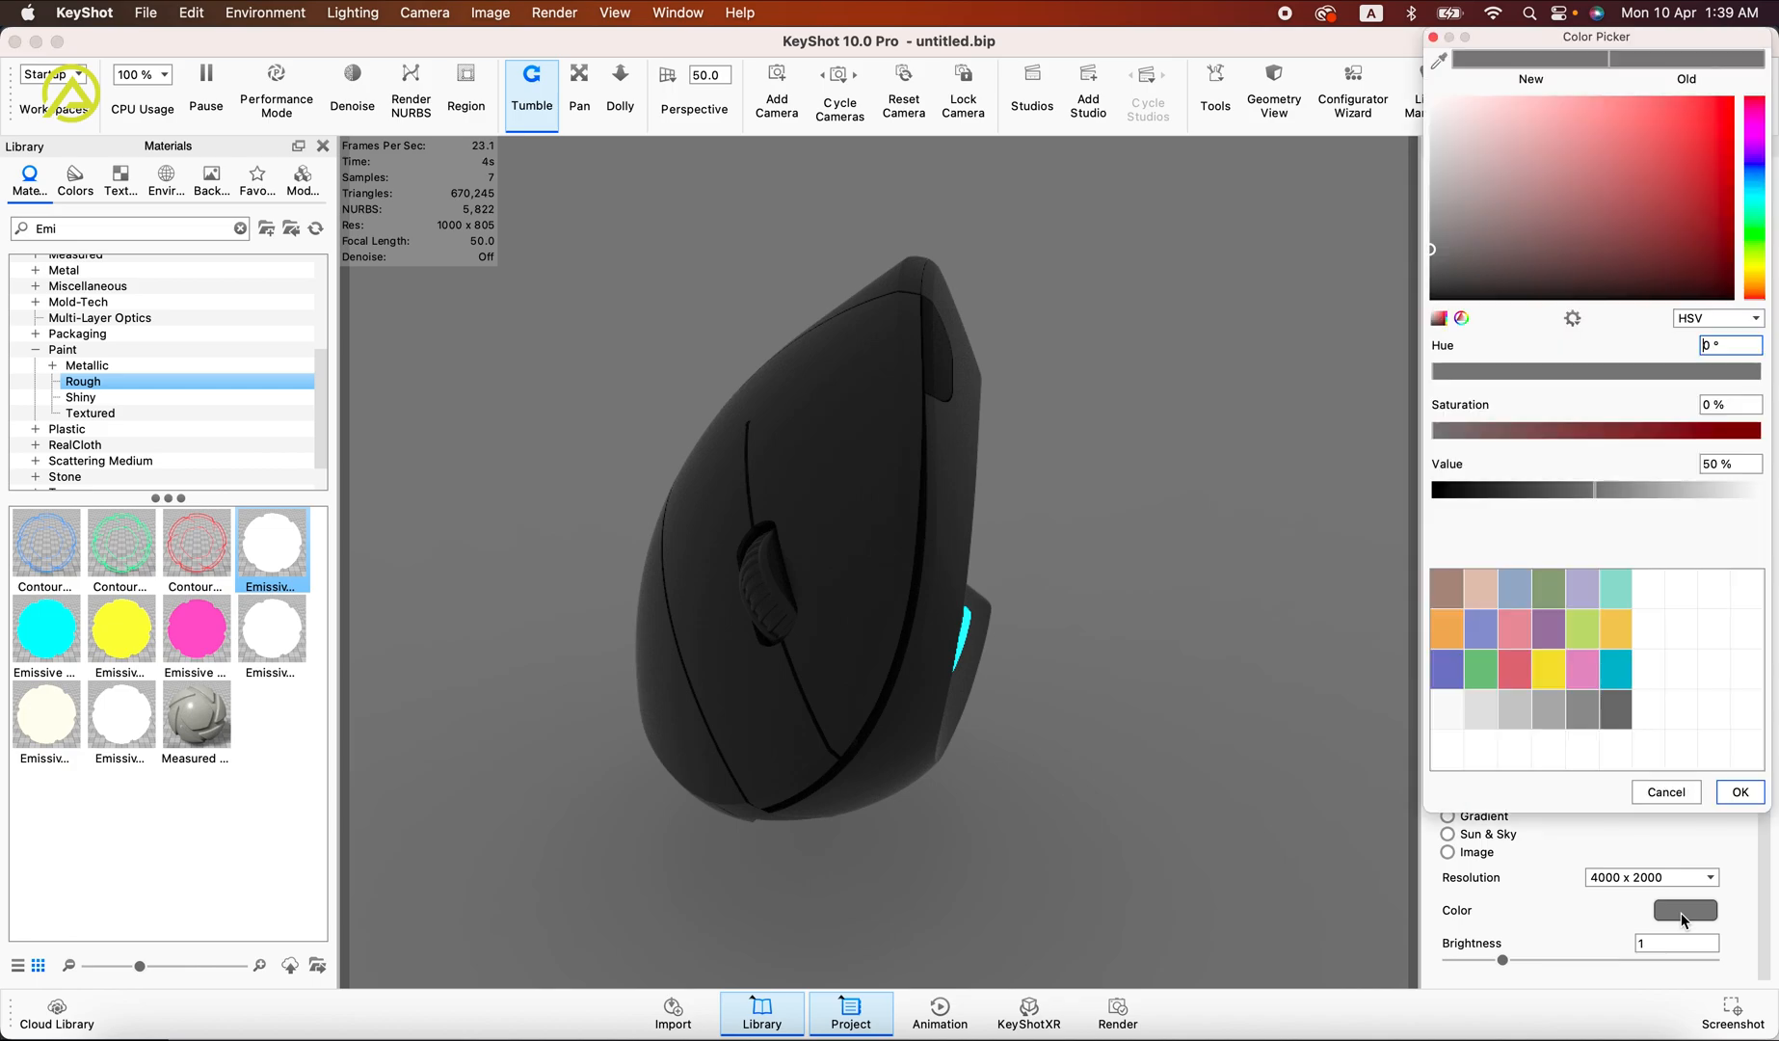
left_click_drag(1592, 490, 1385, 477)
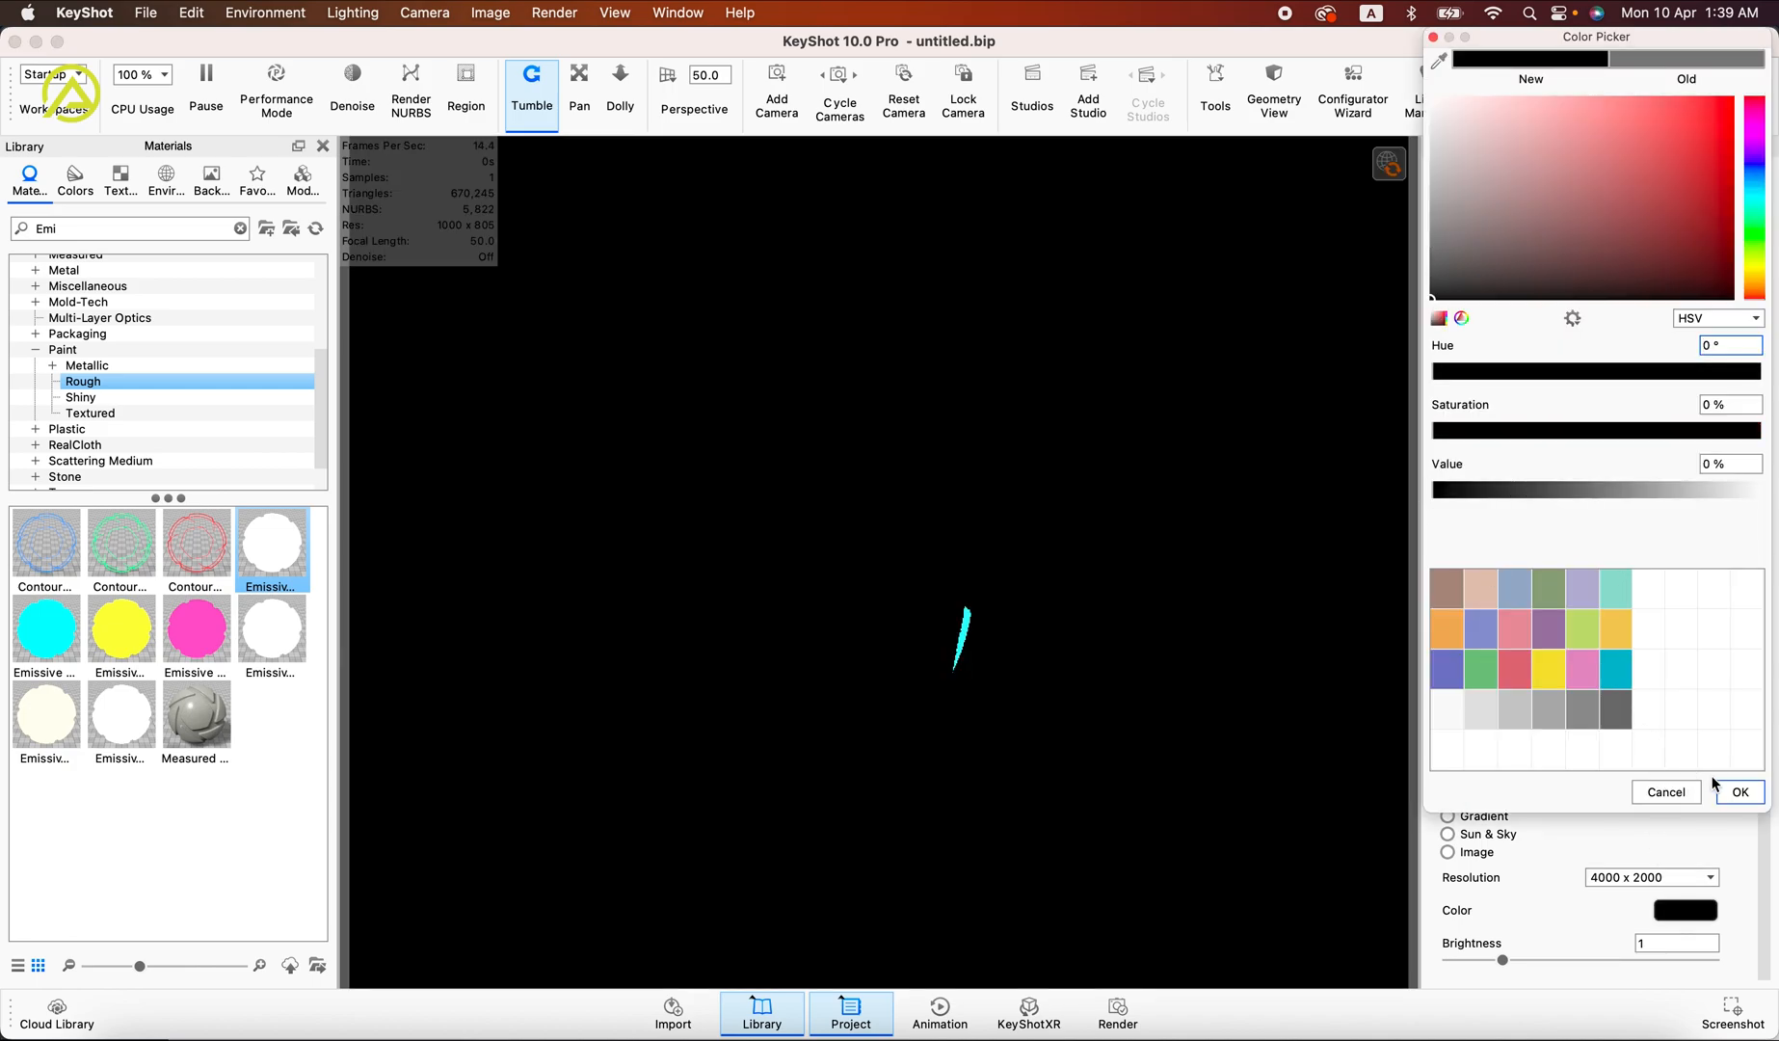
left_click(1737, 791)
Step: Add a rectangular light pin to the new environment and size it X 69.7 by Y 39.5
left_click_drag(1758, 767, 1758, 576)
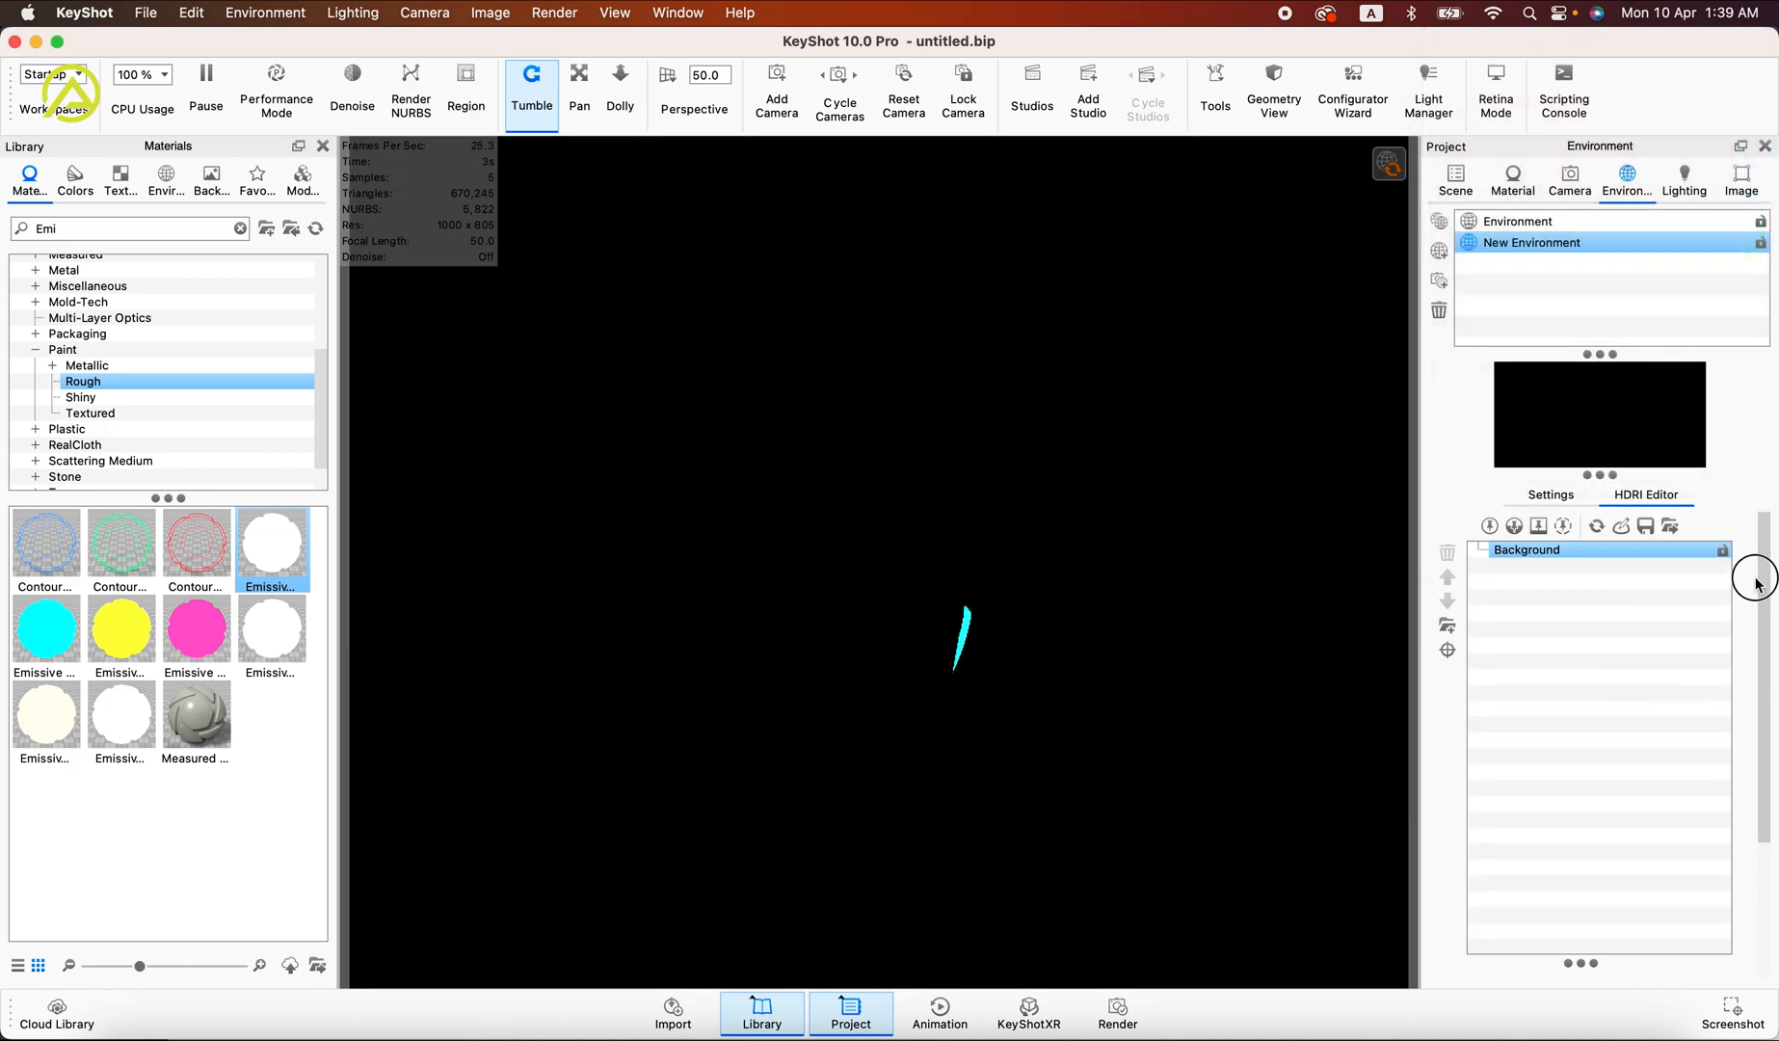
left_click(1488, 527)
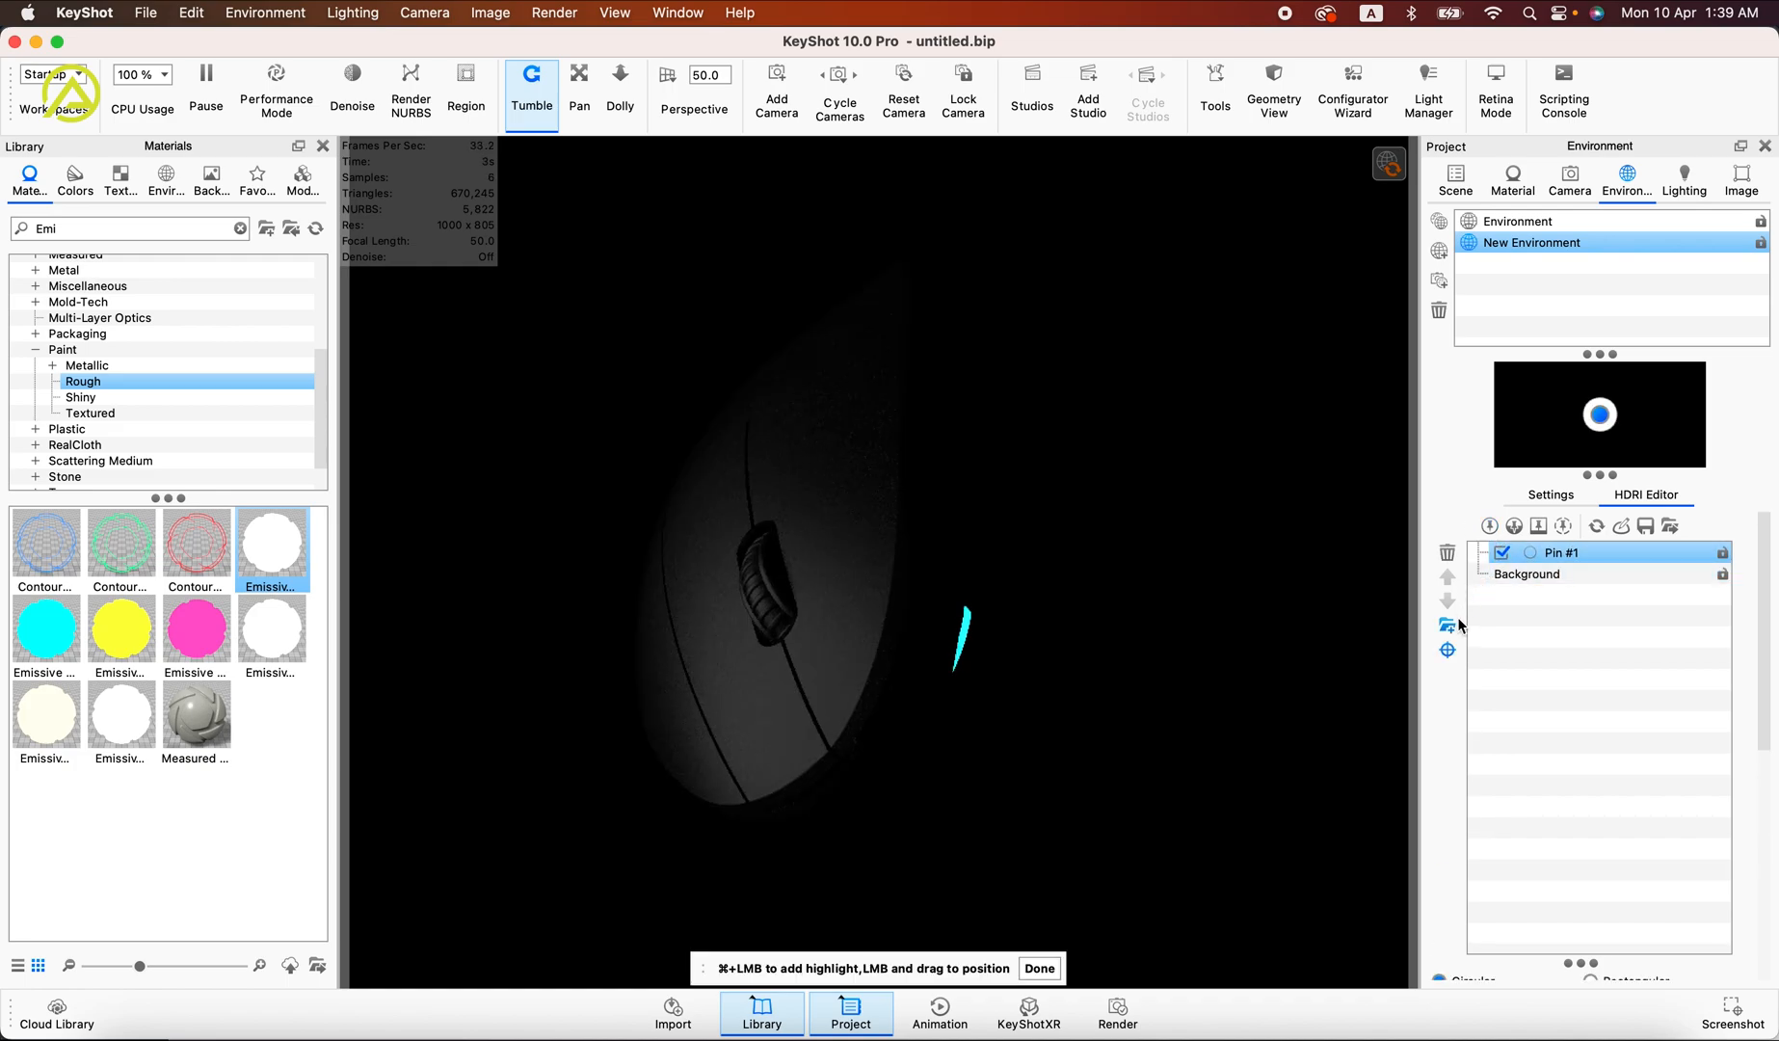
left_click_drag(1764, 647, 1741, 777)
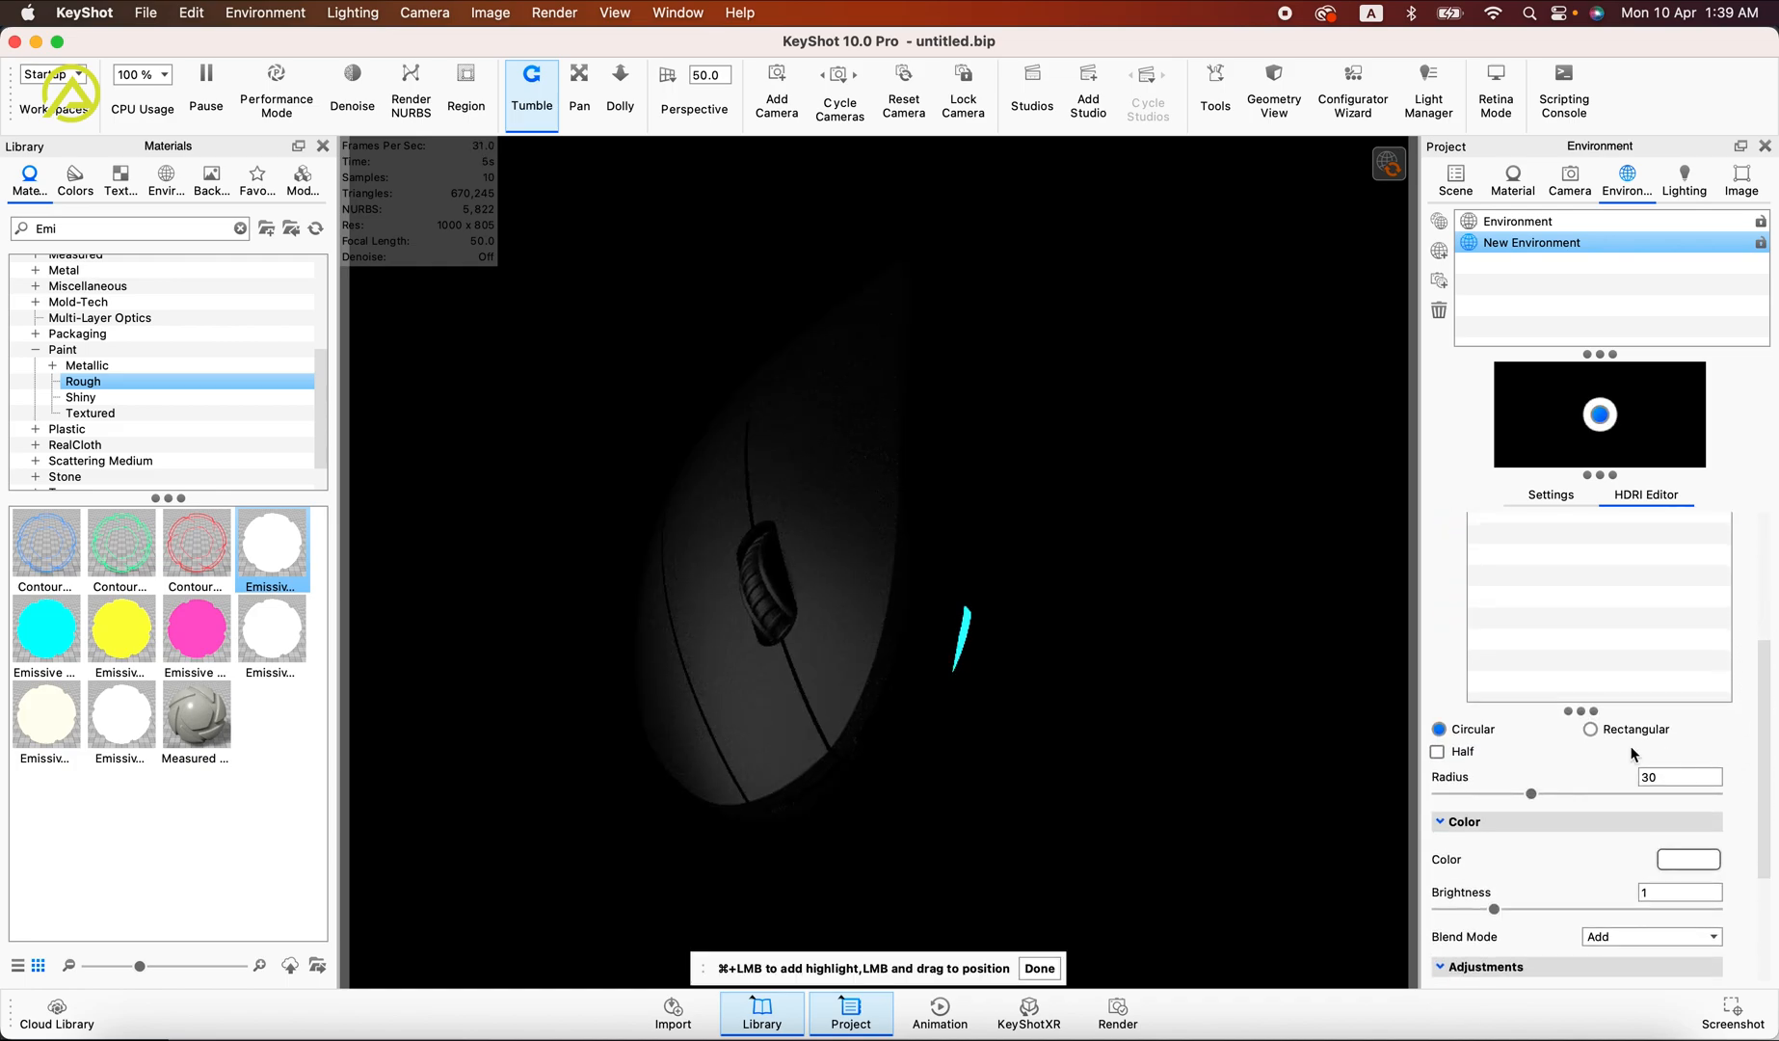
left_click(1590, 729)
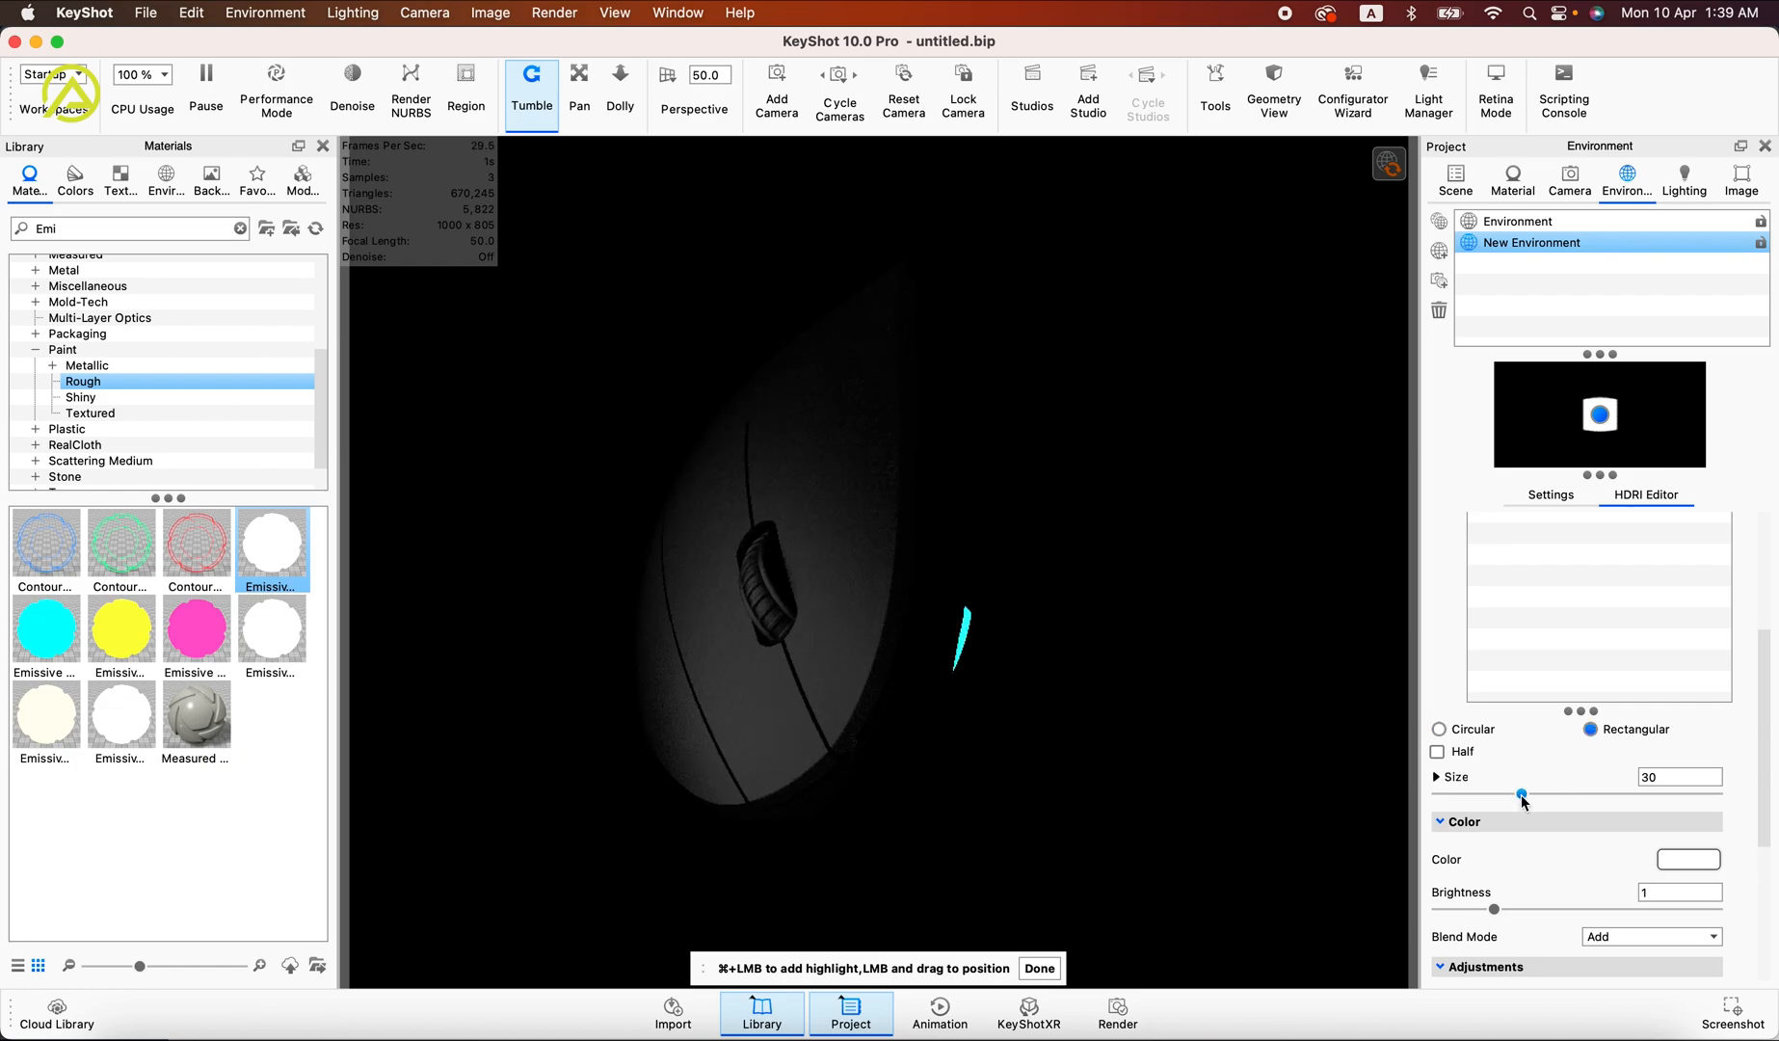
left_click_drag(1522, 794, 1622, 819)
left_click(1436, 777)
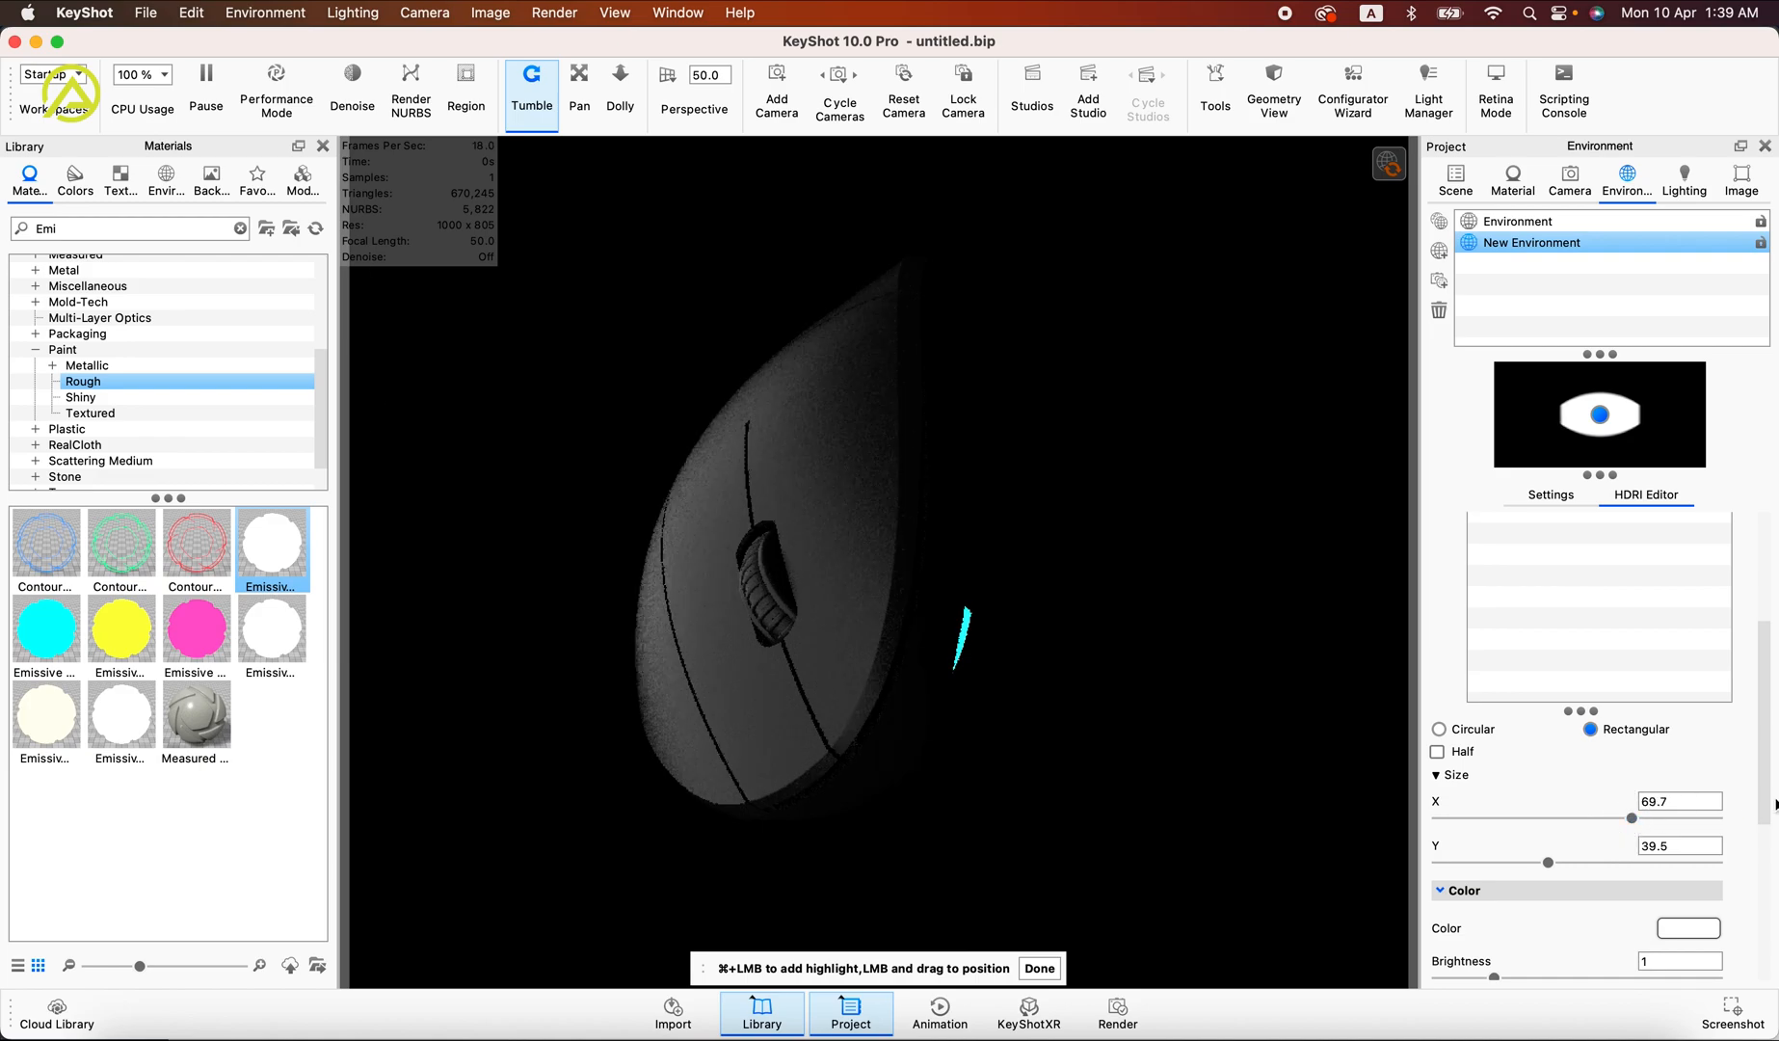
Step: Add a second circular light pin and place its highlight on the ridge between the button face and the thumb side
left_click_drag(1775, 803, 1773, 626)
left_click(1491, 527)
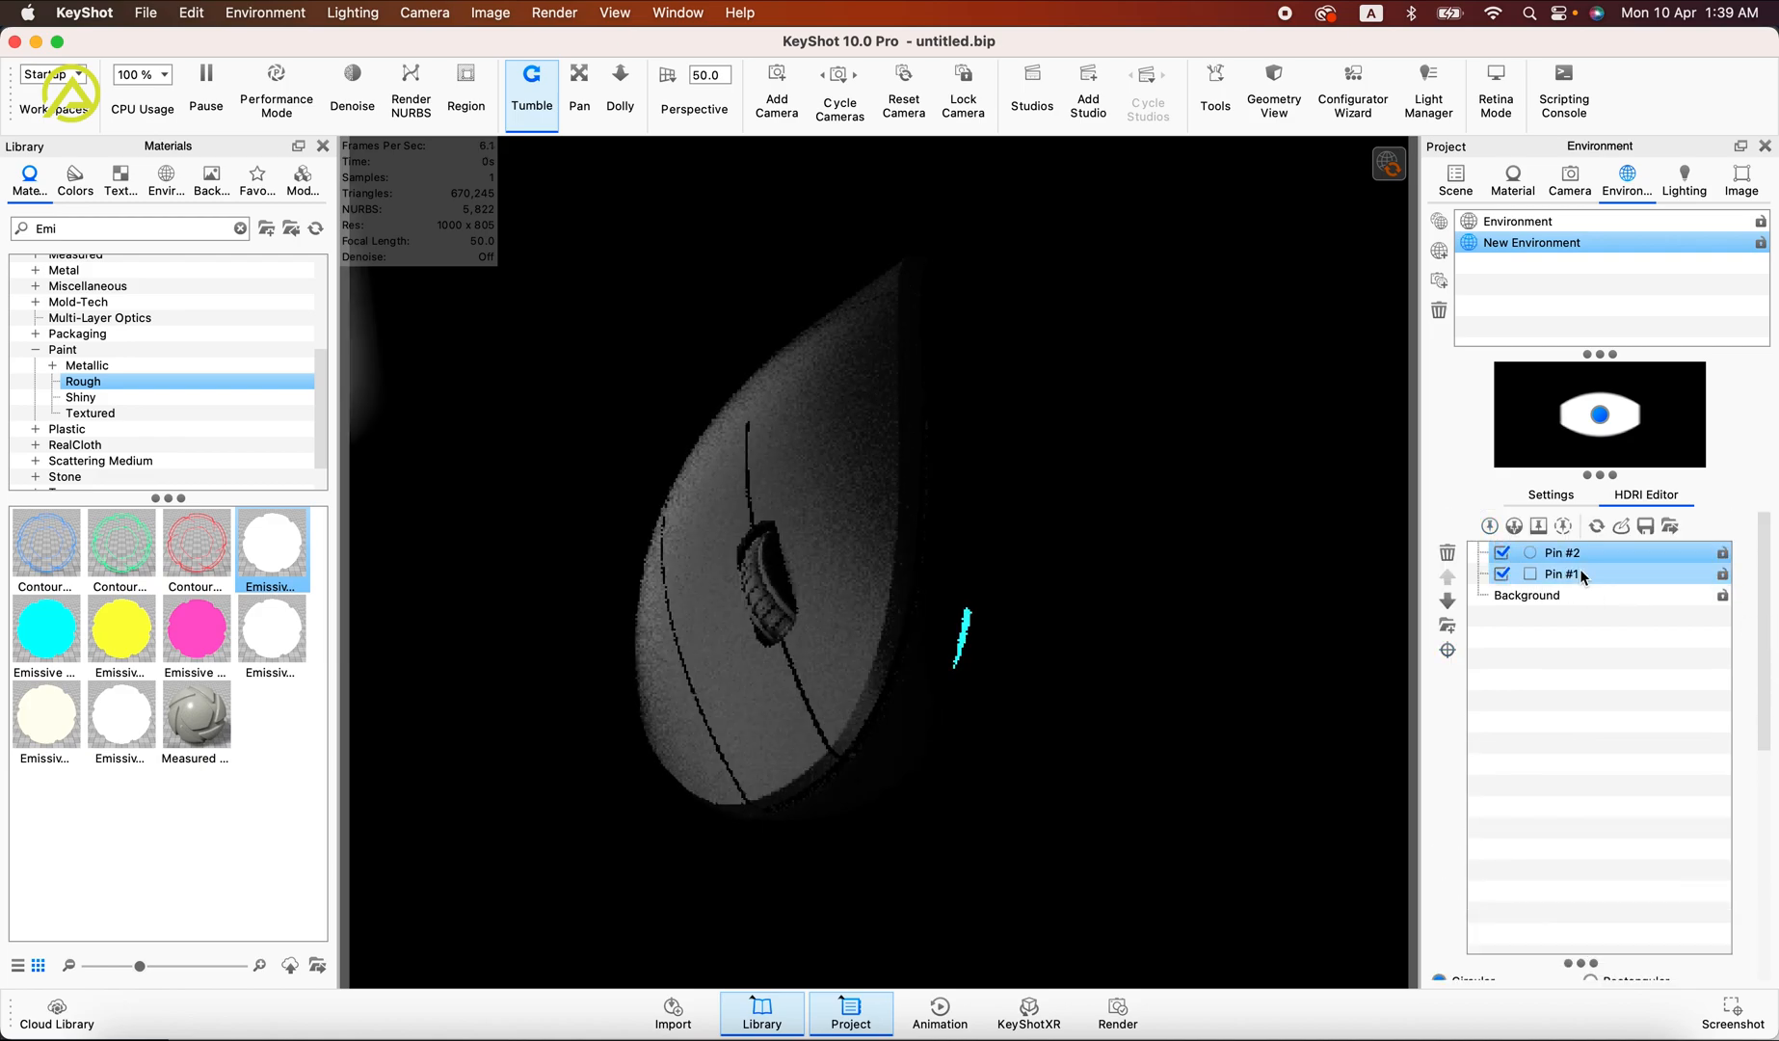
left_click(1446, 650)
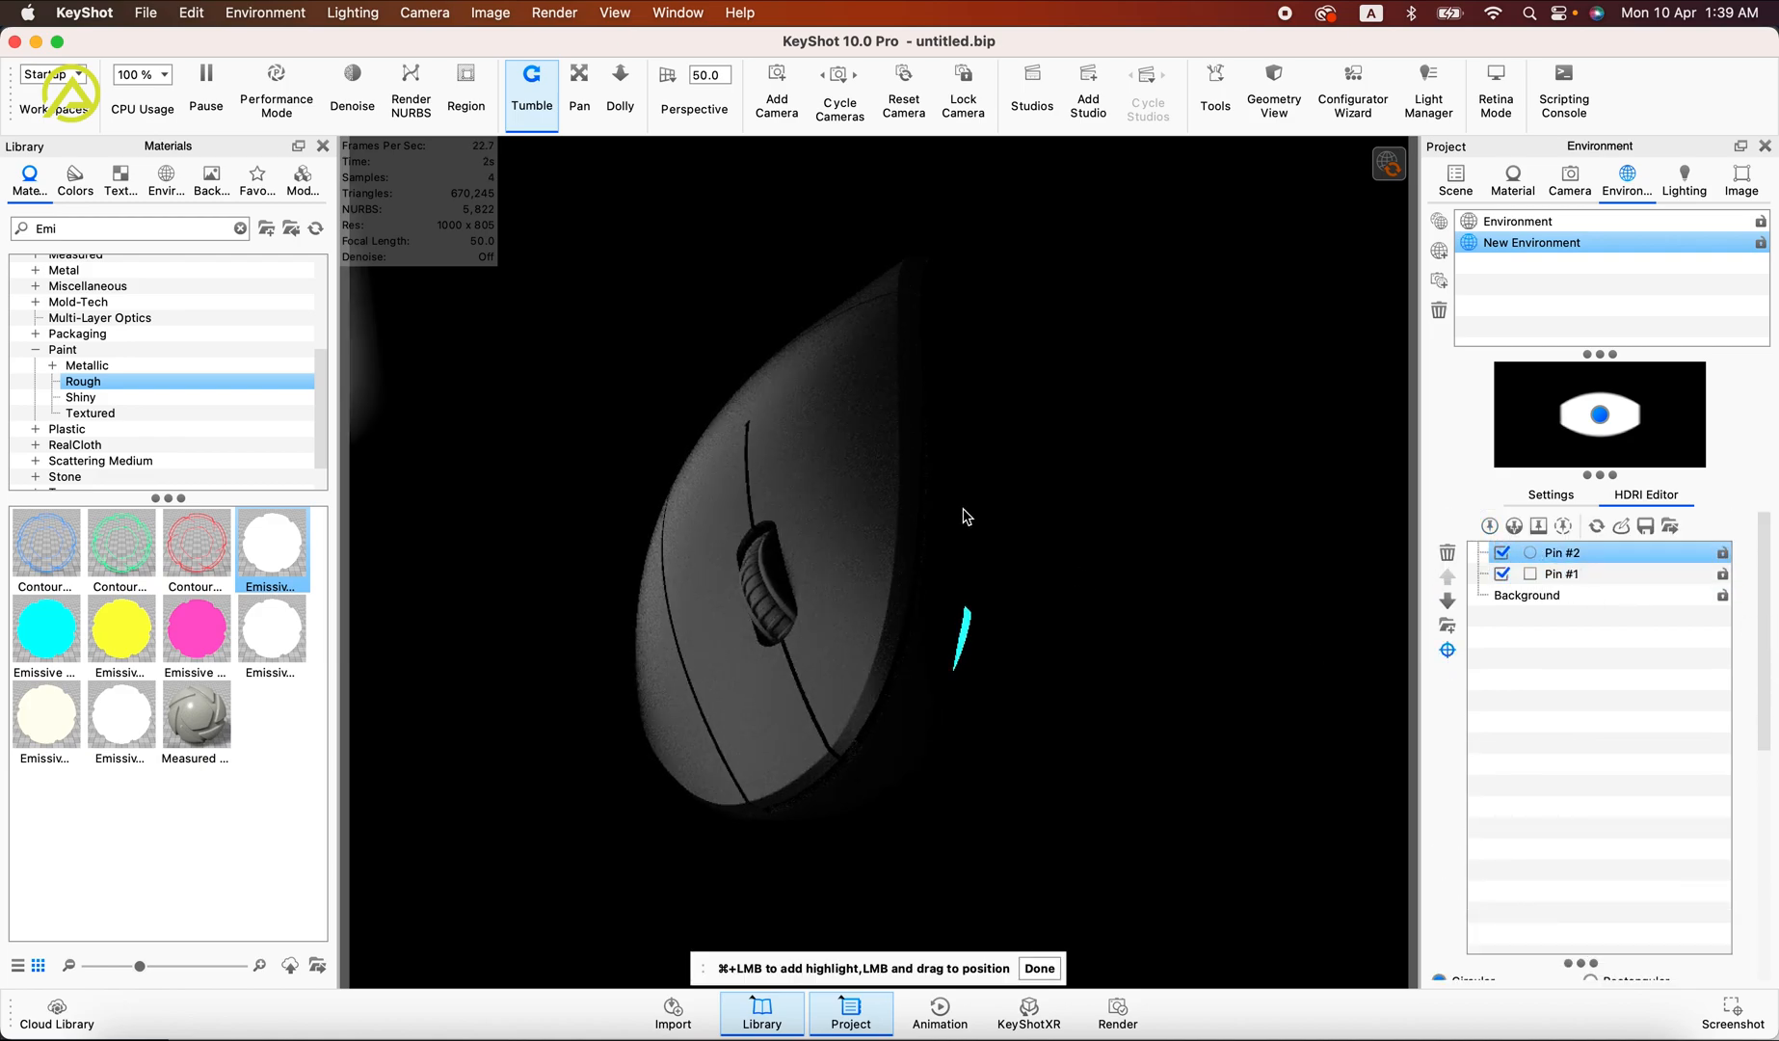
left_click_drag(967, 517, 918, 453)
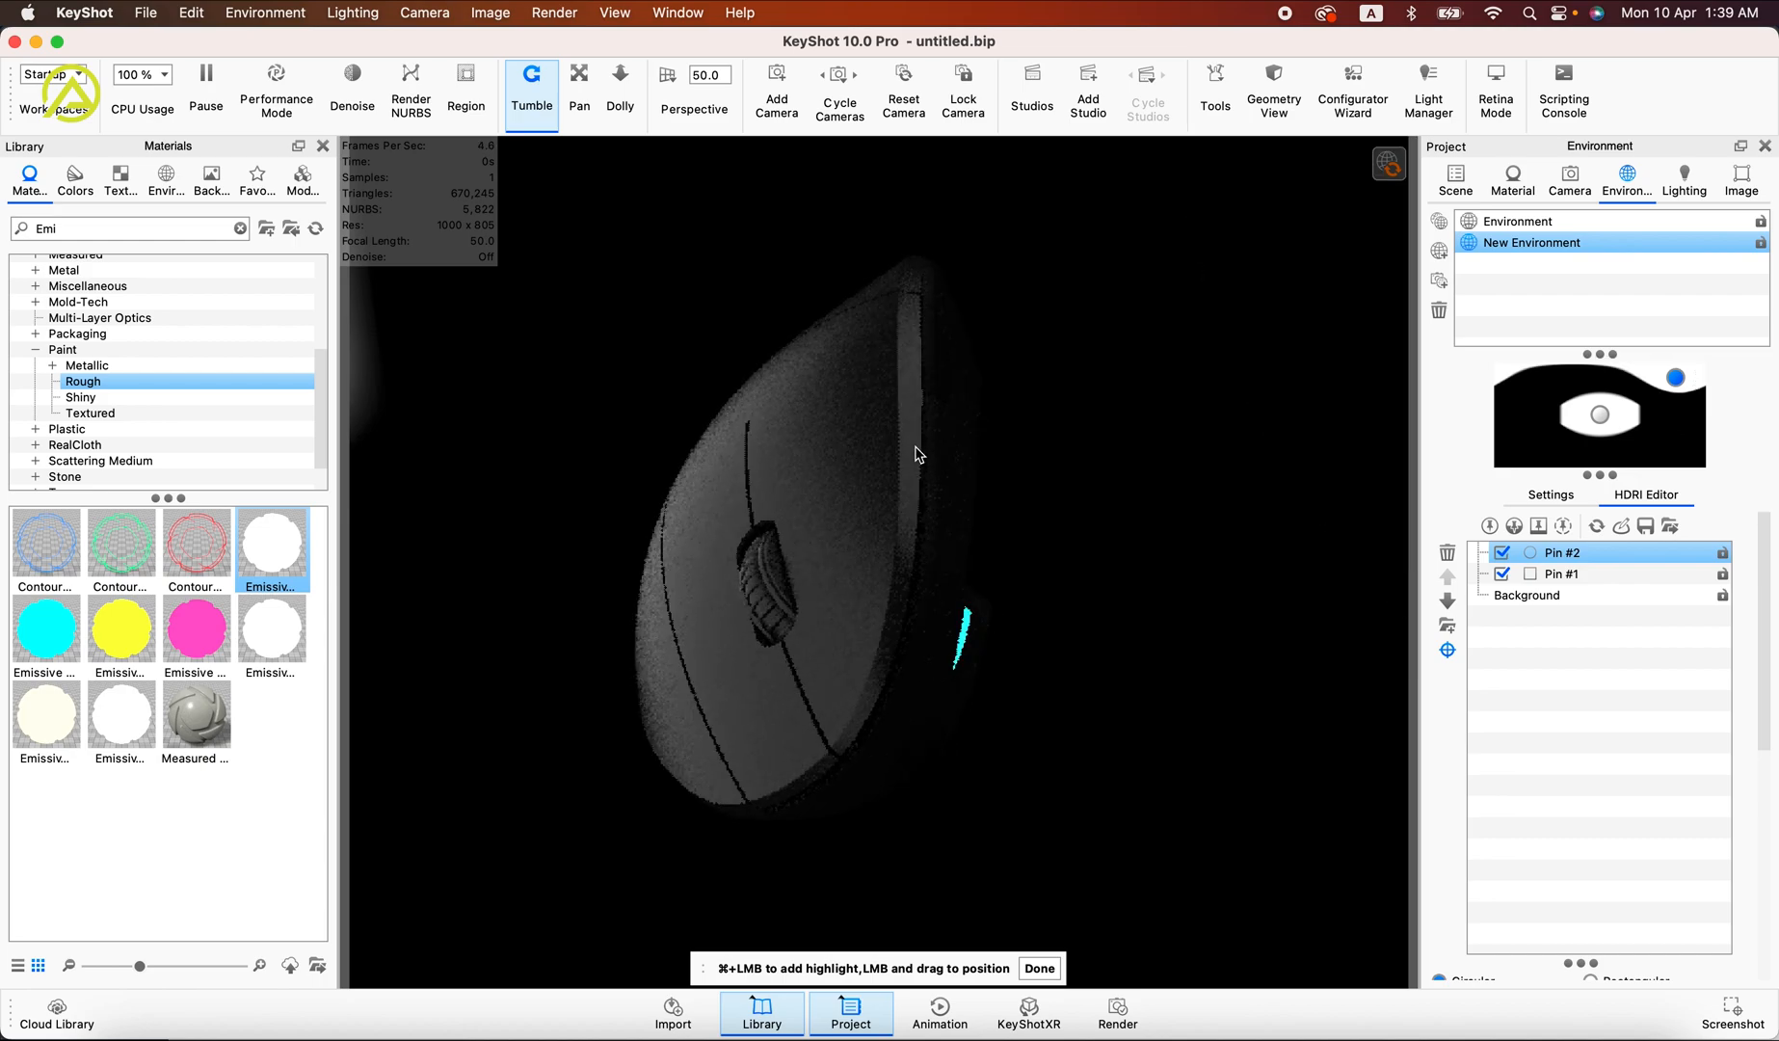
Step: Add a third circular light pin and place its highlight so it lights the mouse's thumb side
left_click(1488, 525)
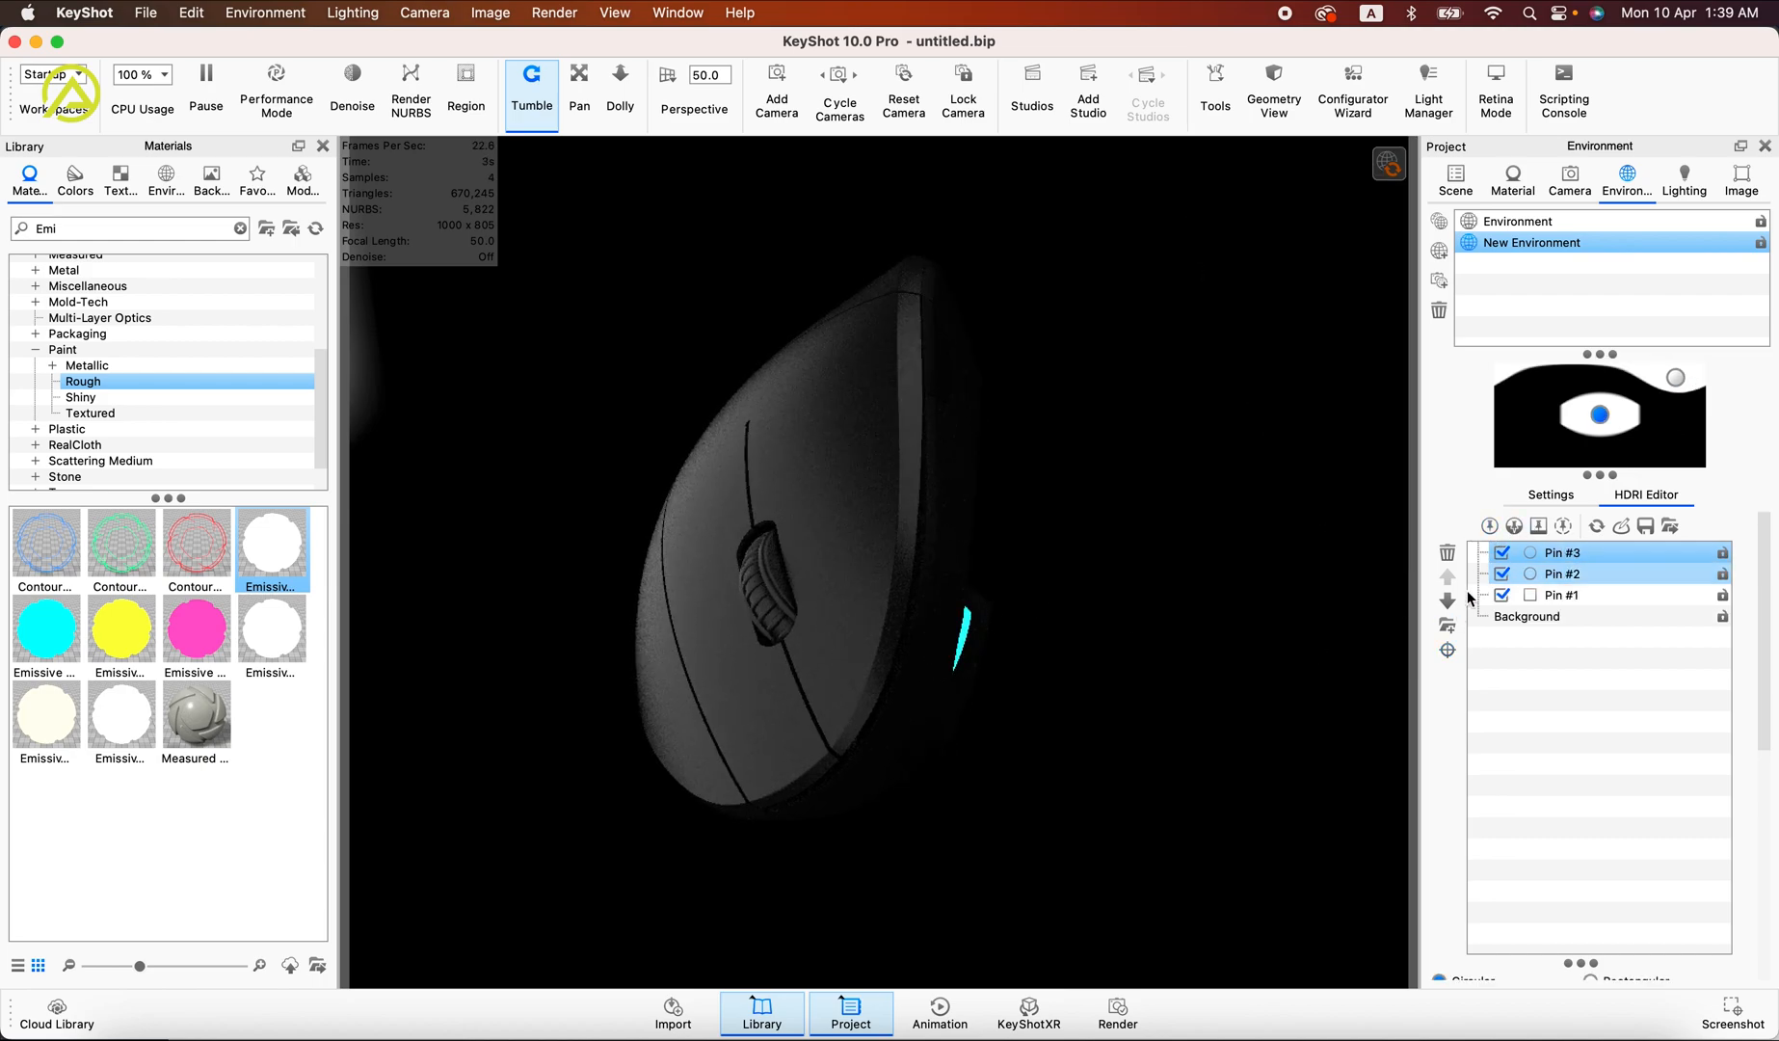
left_click(1445, 651)
left_click_drag(969, 527, 952, 525)
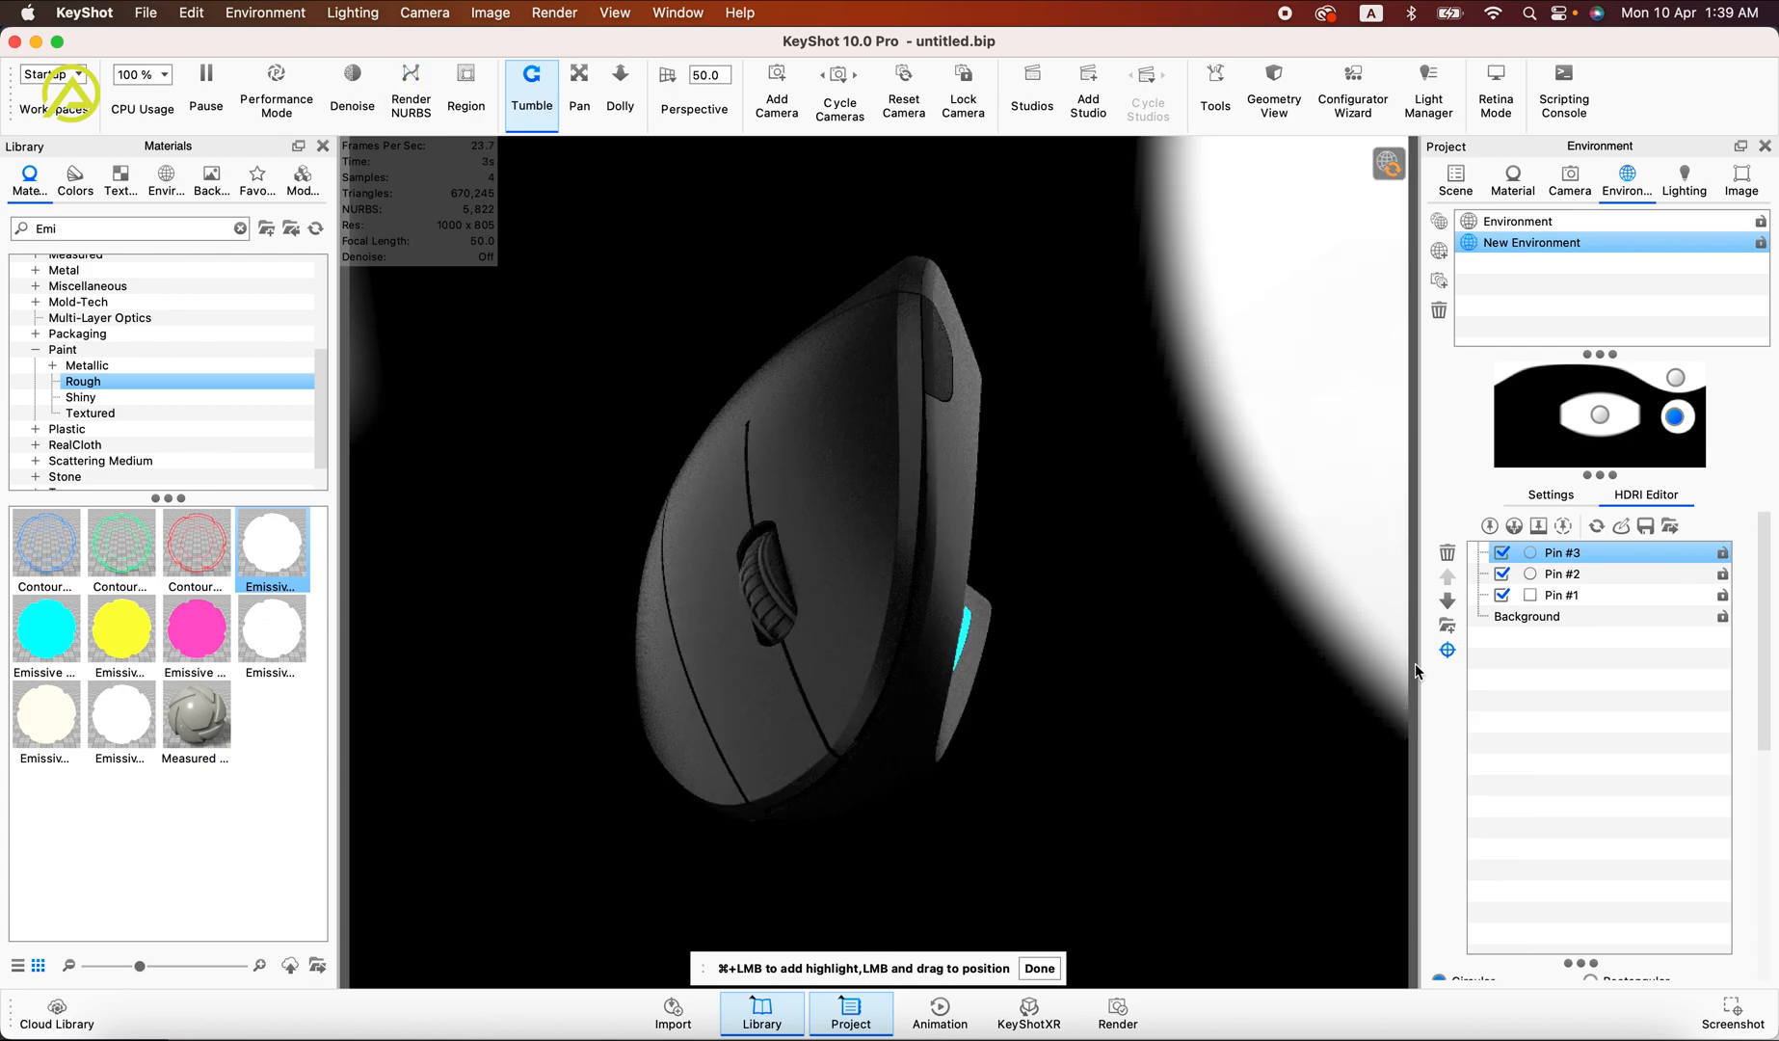
Step: Turn the view toward the thumb side and add a fourth light pin with its highlight on the lower body
left_click(1447, 651)
left_click_drag(1159, 757, 1094, 737)
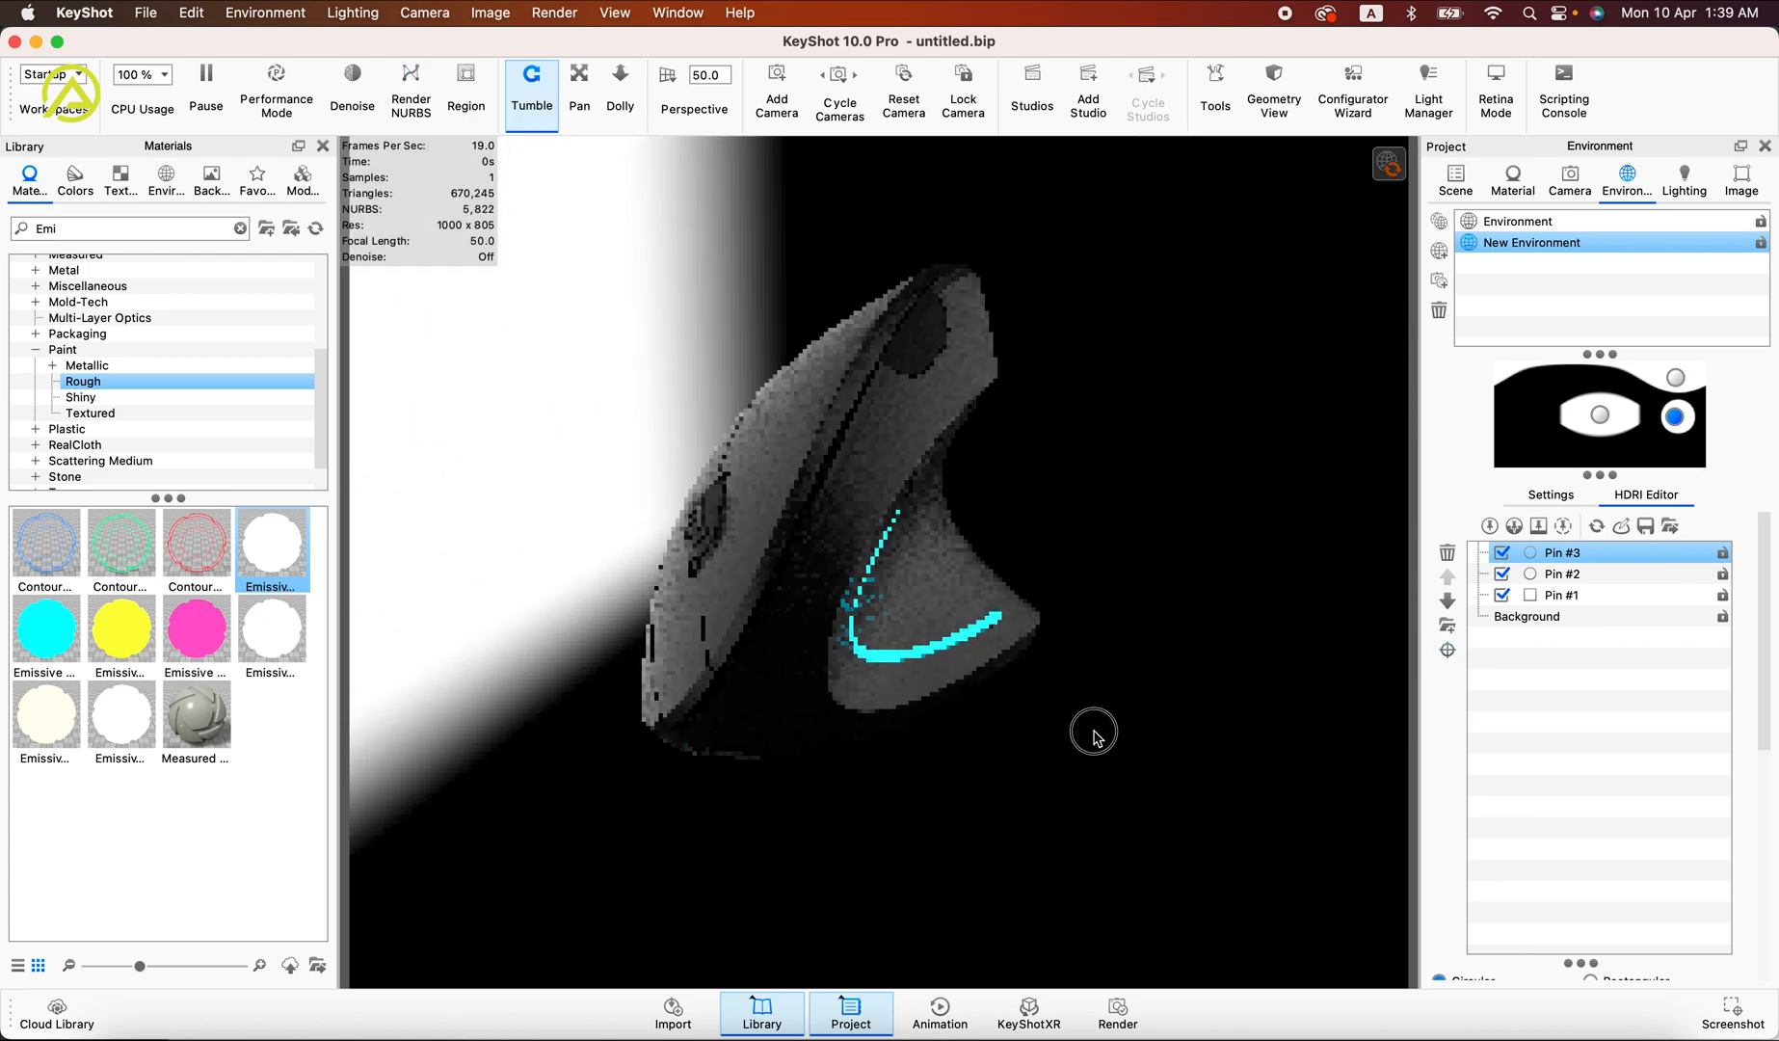
left_click(1447, 625)
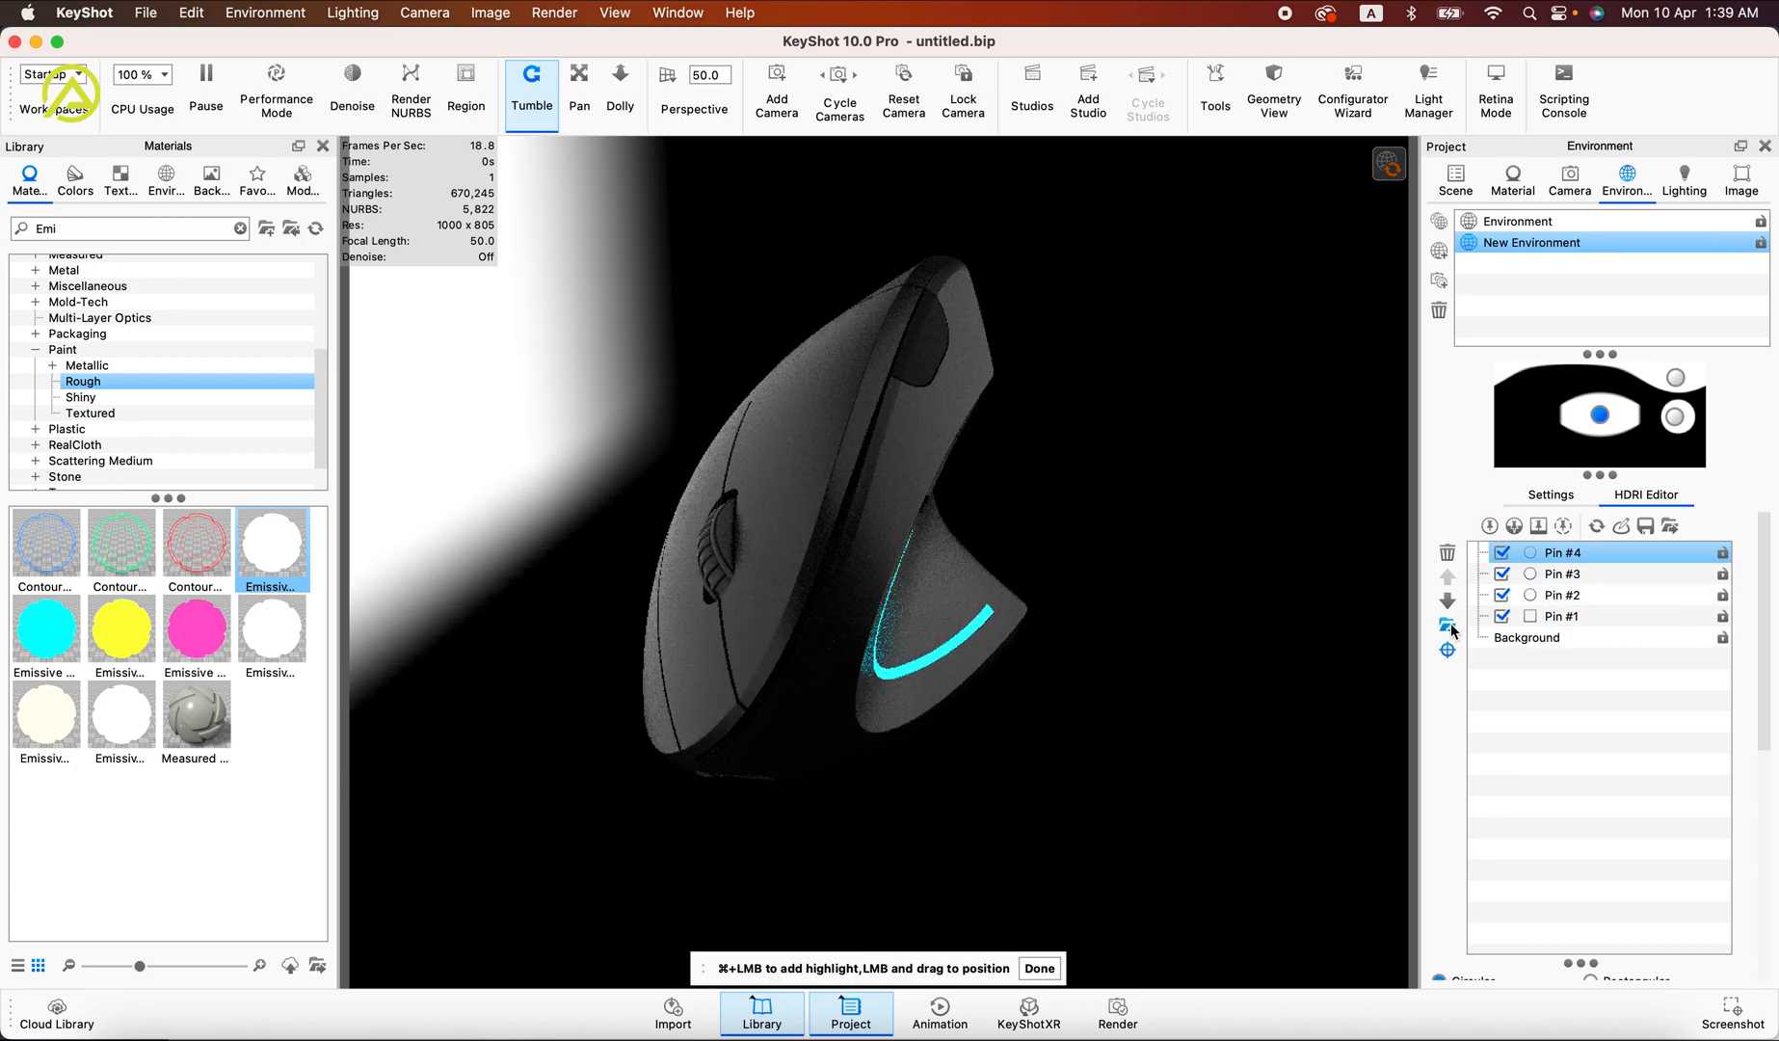
left_click(797, 713)
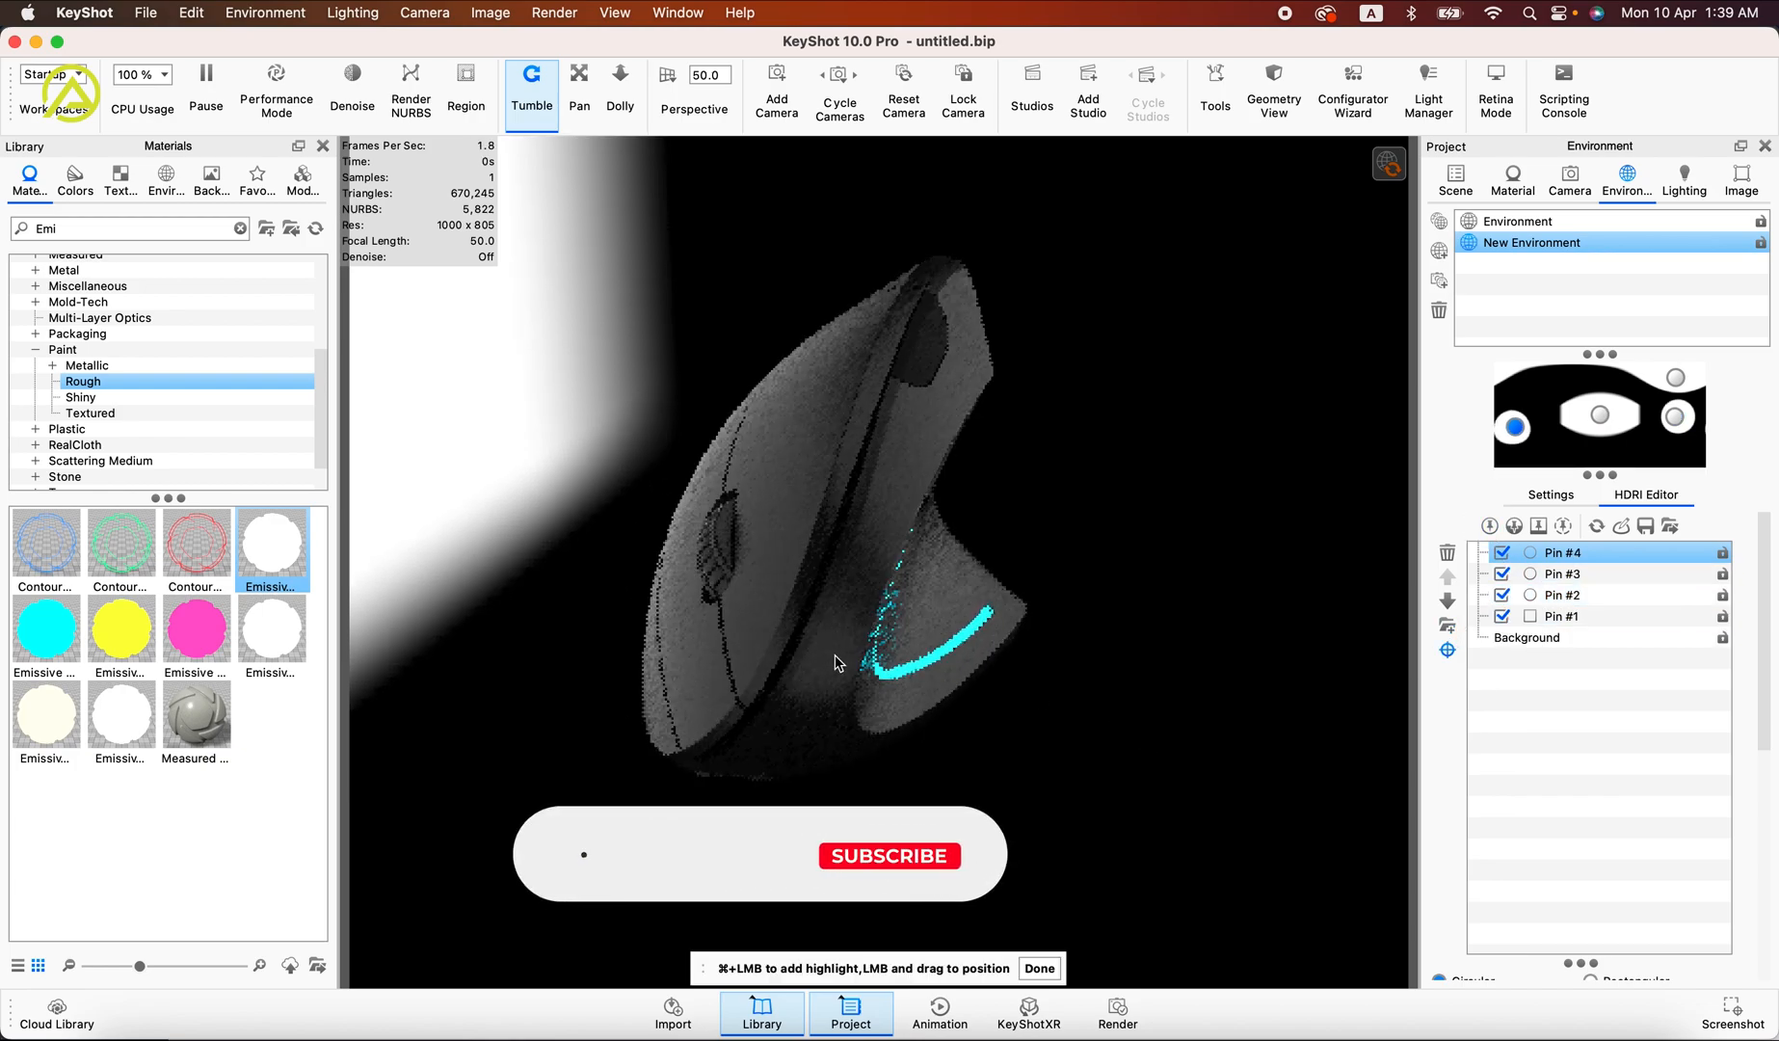
Step: Make the fourth pin rectangular and size it X 30 by Y 49.4
left_click_drag(1760, 656, 1724, 754)
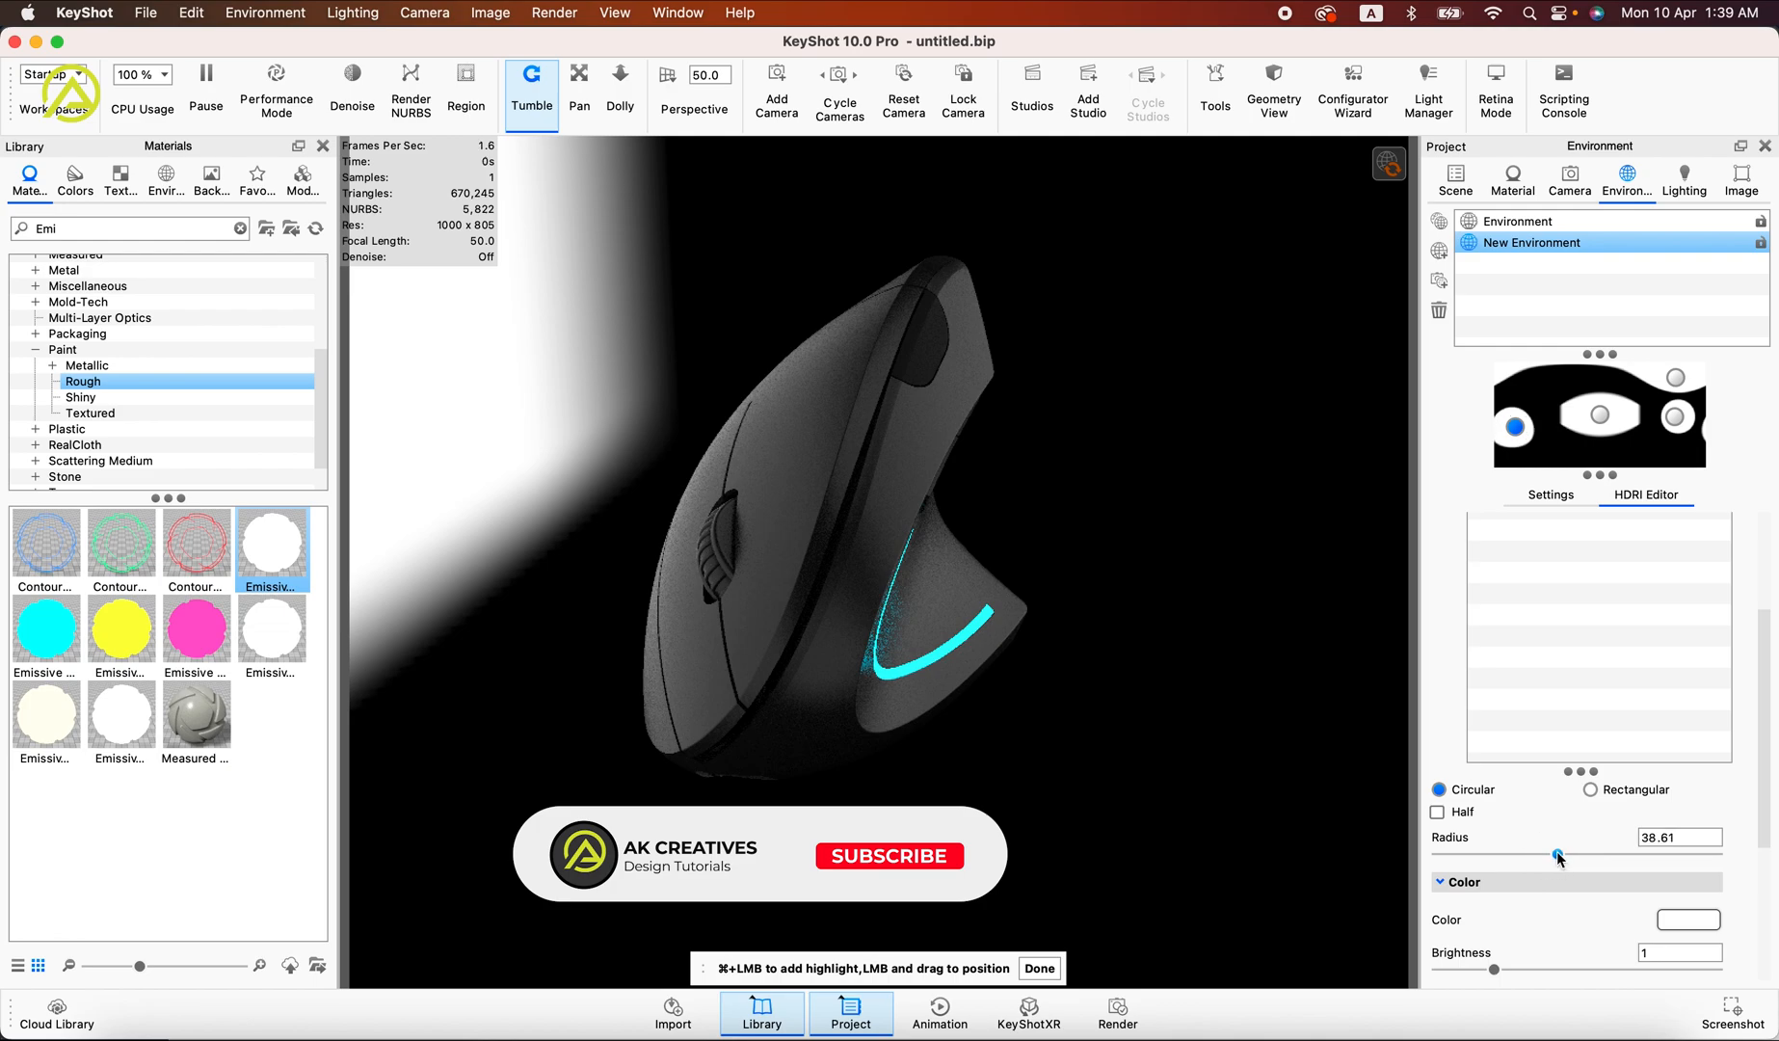
left_click(1589, 789)
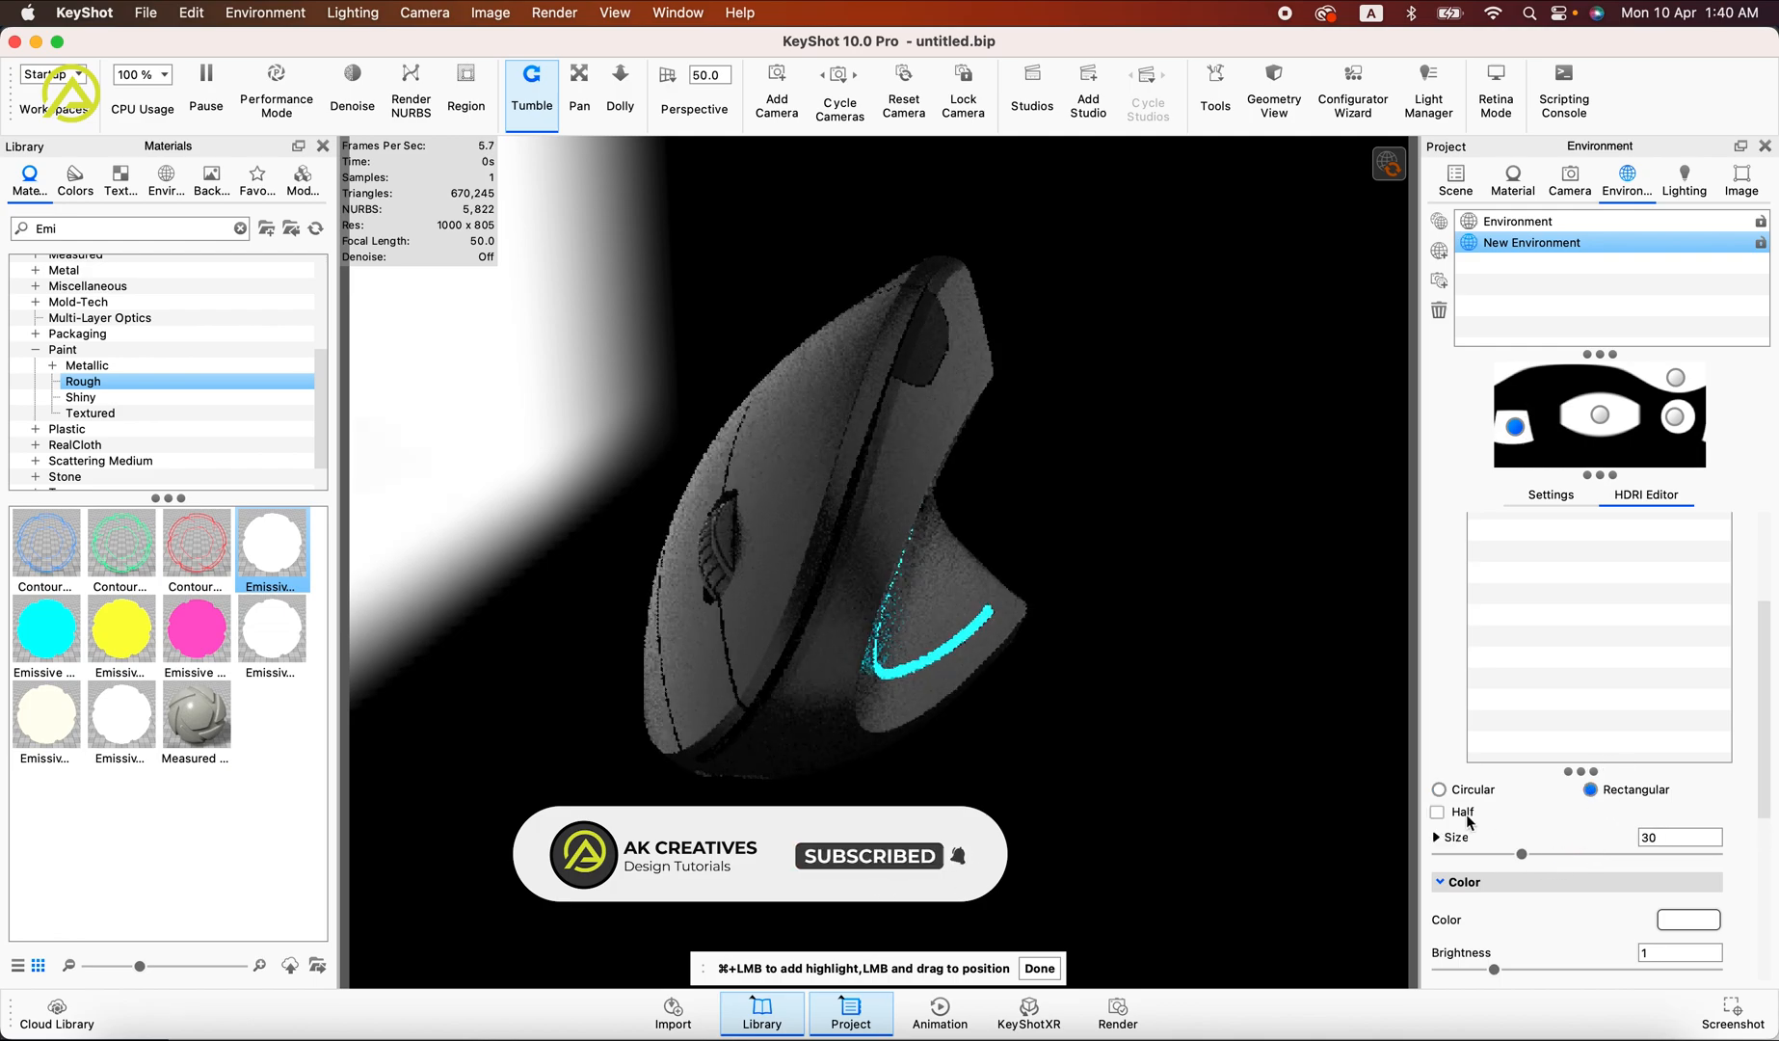
left_click(1437, 837)
left_click_drag(1567, 920, 1576, 922)
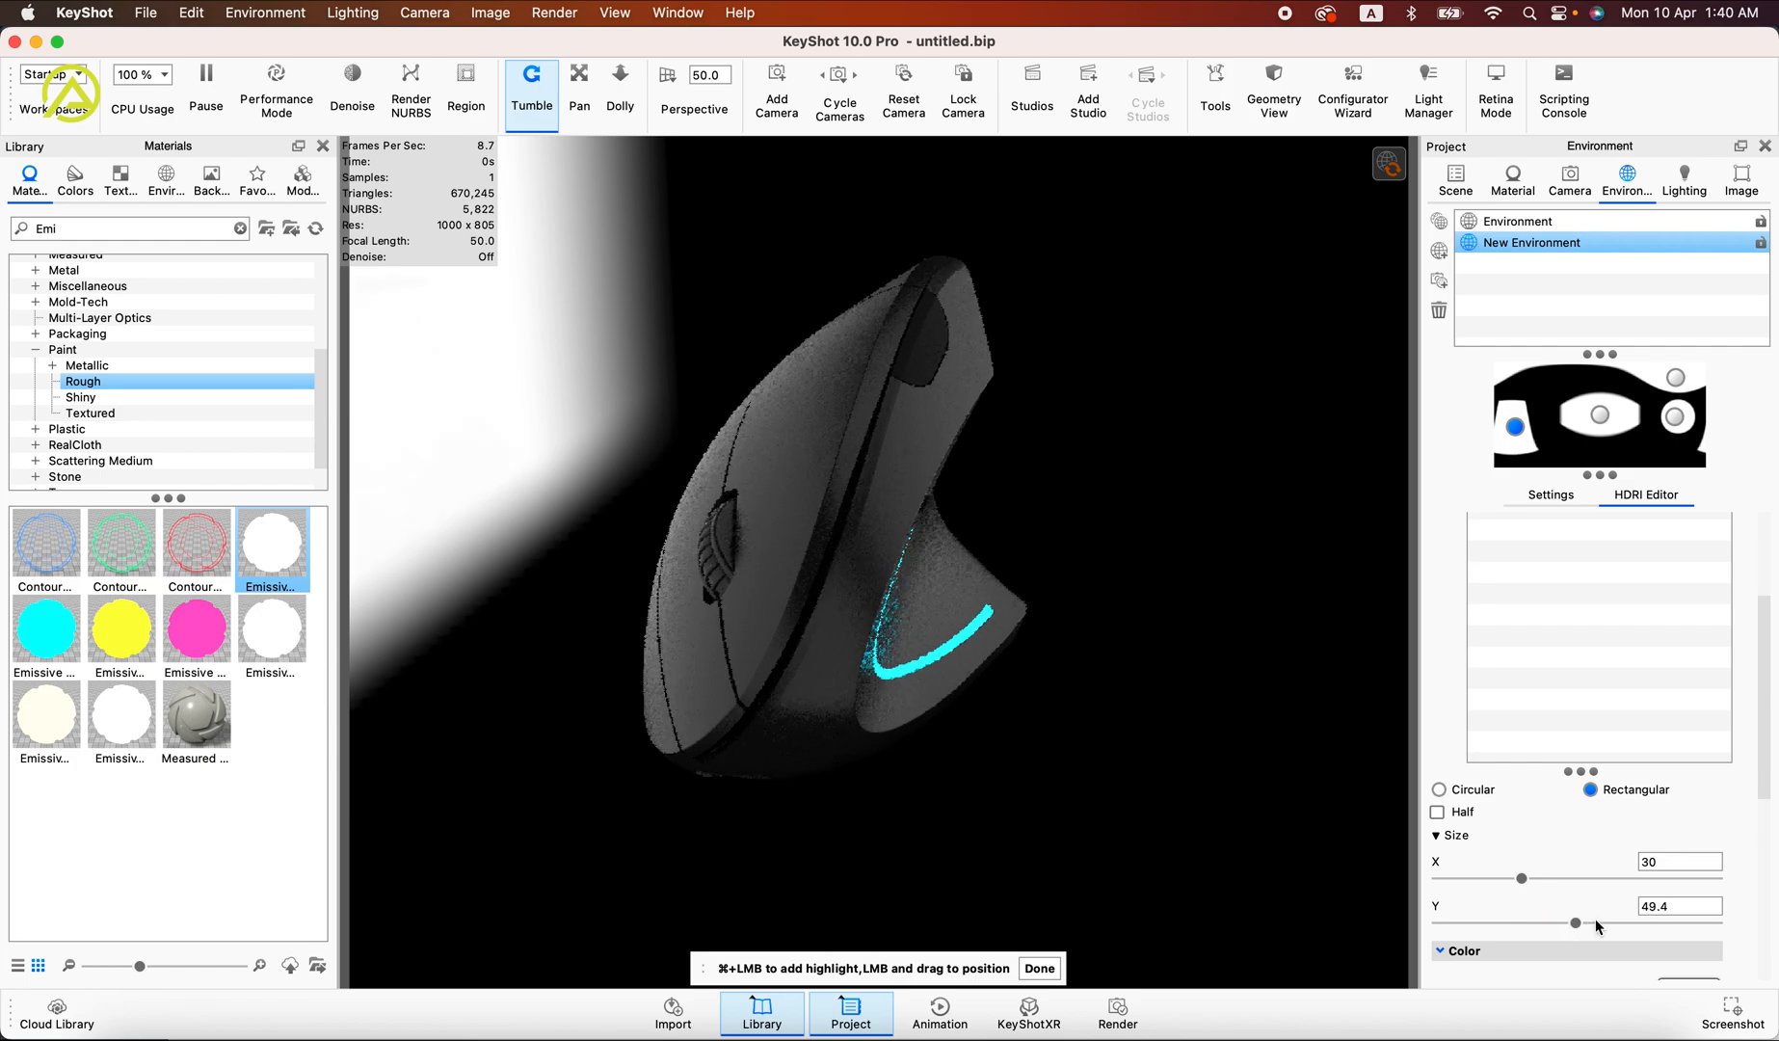
Step: Reposition the fourth pin's highlight on the lower body beside the cyan strip and set its falloff to 0.425
left_click_drag(808, 746, 1260, 744)
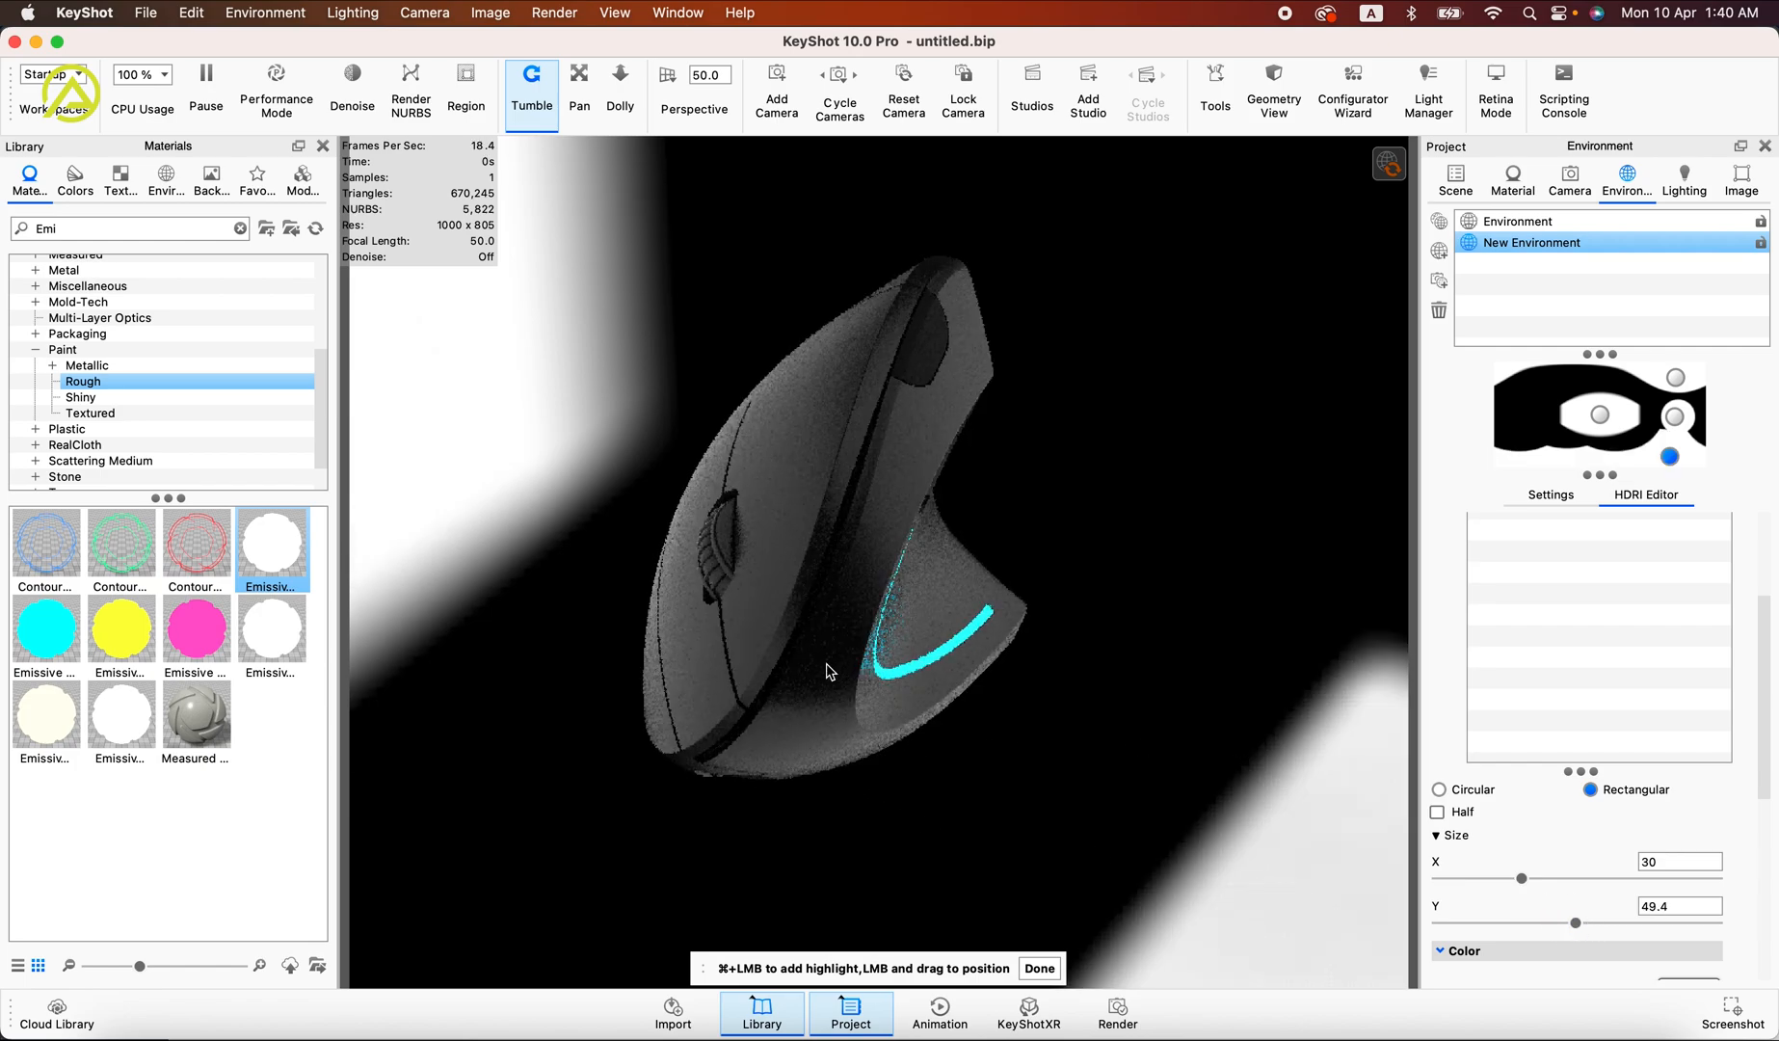
mouse_move(829, 672)
left_mouse_down()
mouse_move(798, 725)
mouse_move(820, 686)
left_mouse_up()
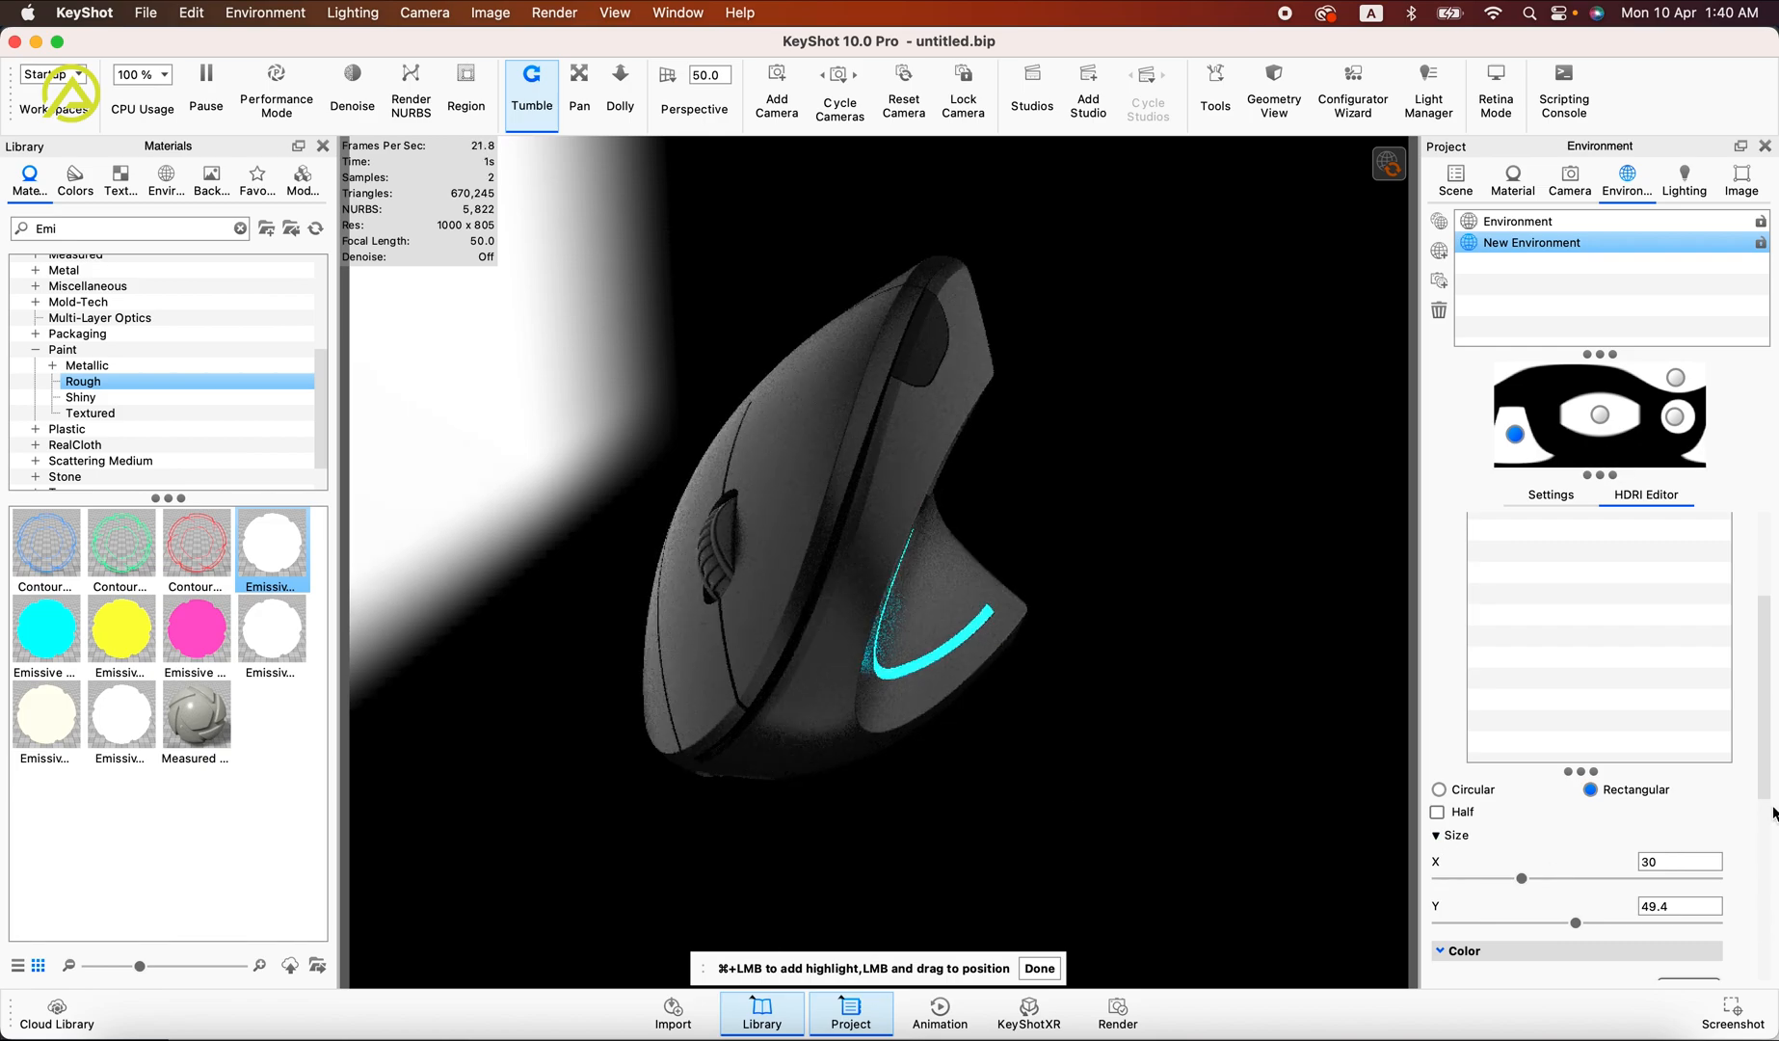
scroll(1751, 806, "down", 5)
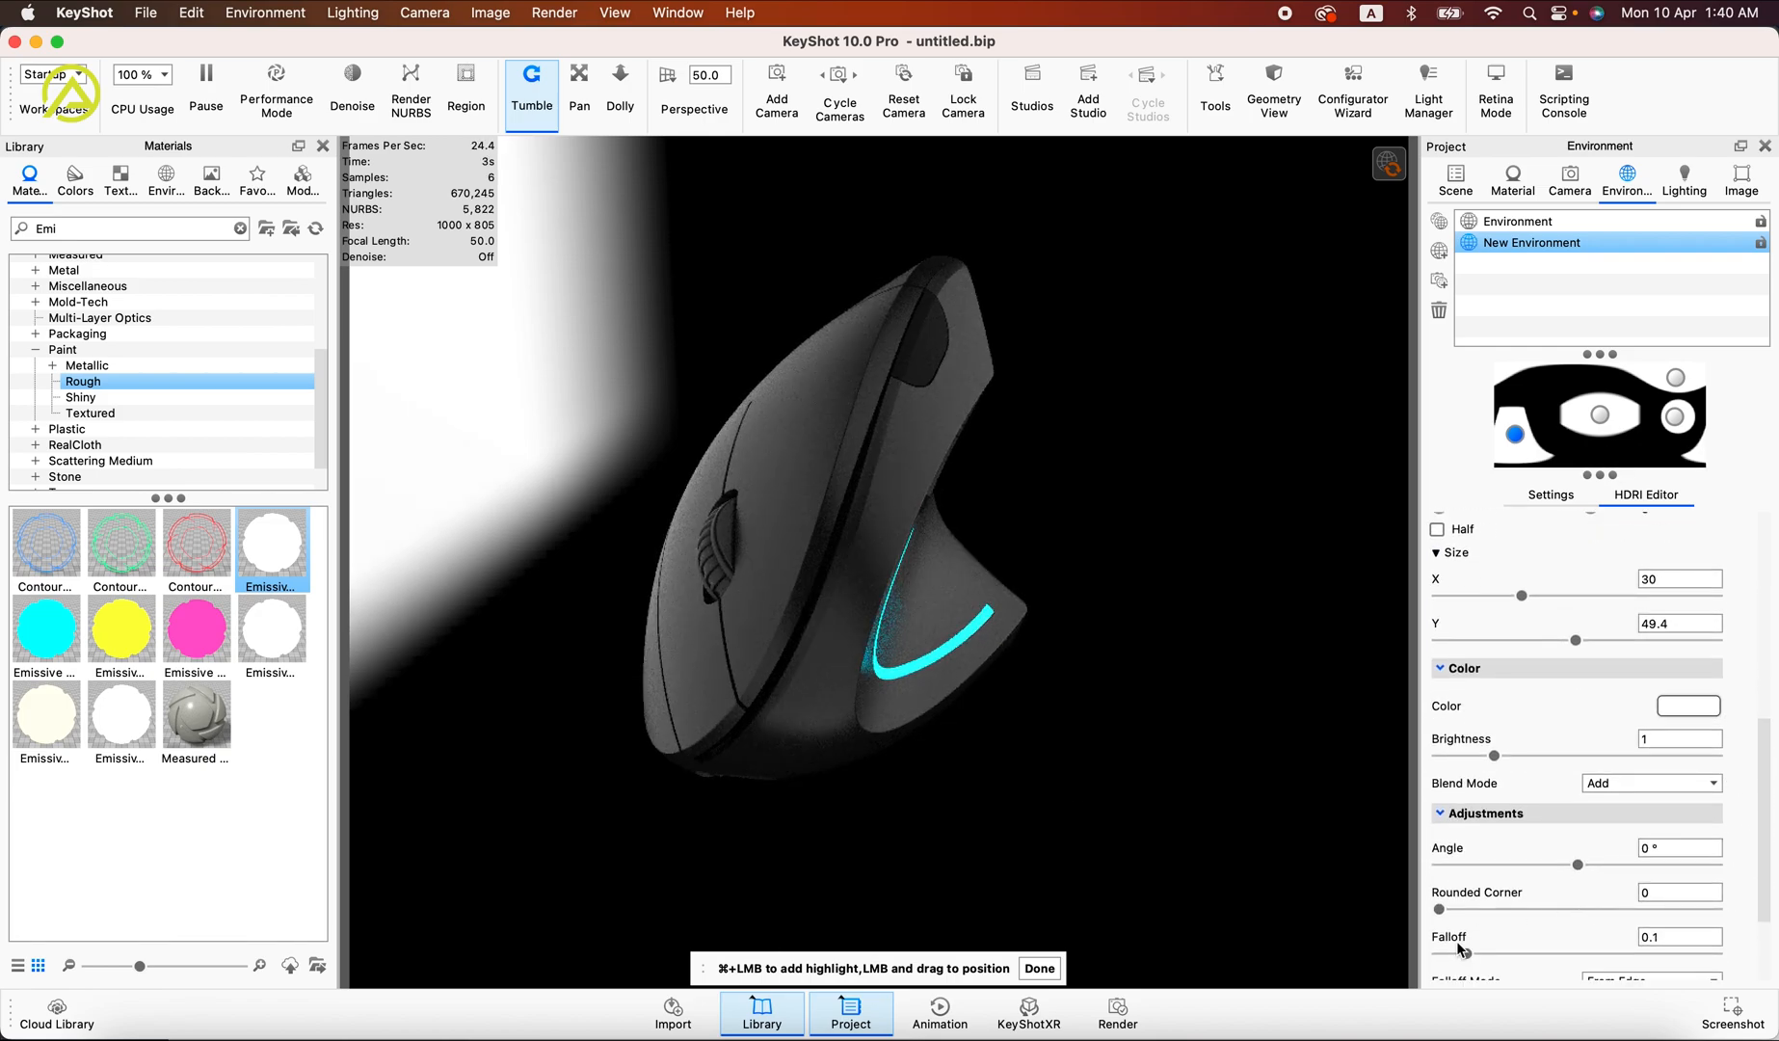
left_click_drag(1496, 959, 1558, 959)
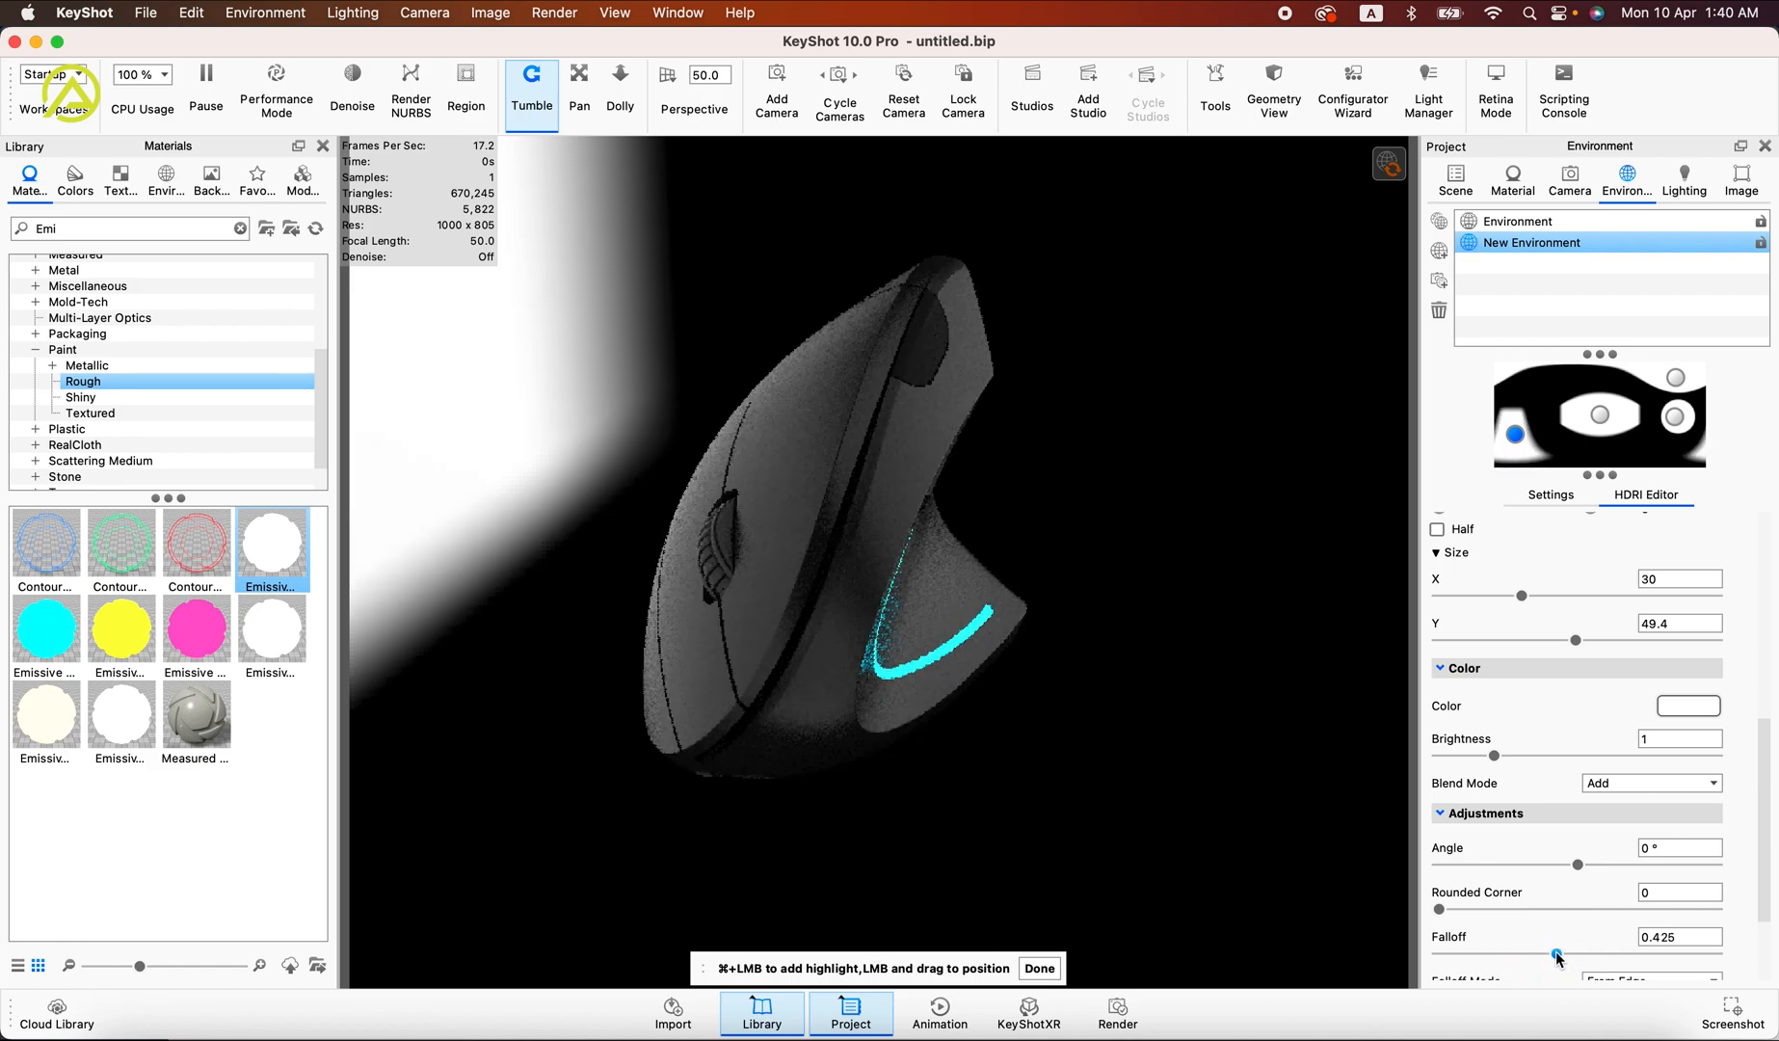
Step: Set the camera's focal length to 120 and move the first pin's highlight to the upper body
left_click_drag(1775, 864, 1767, 655)
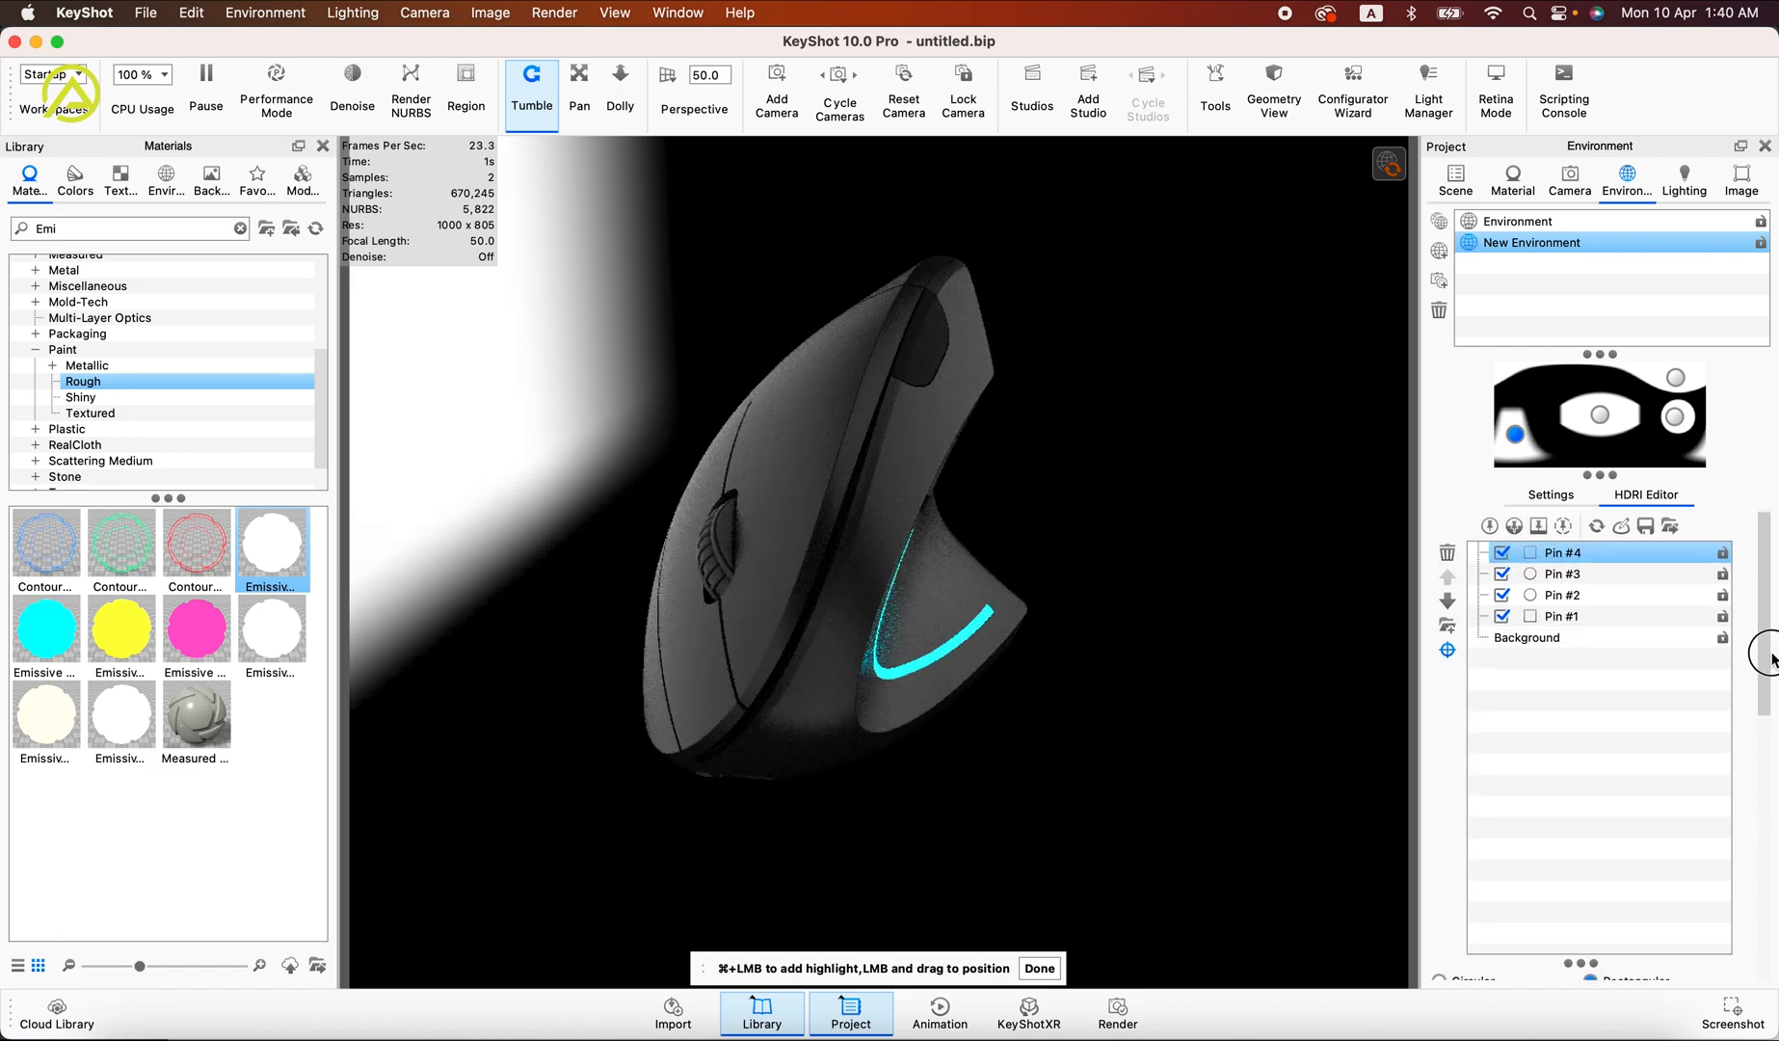
left_click(1610, 609)
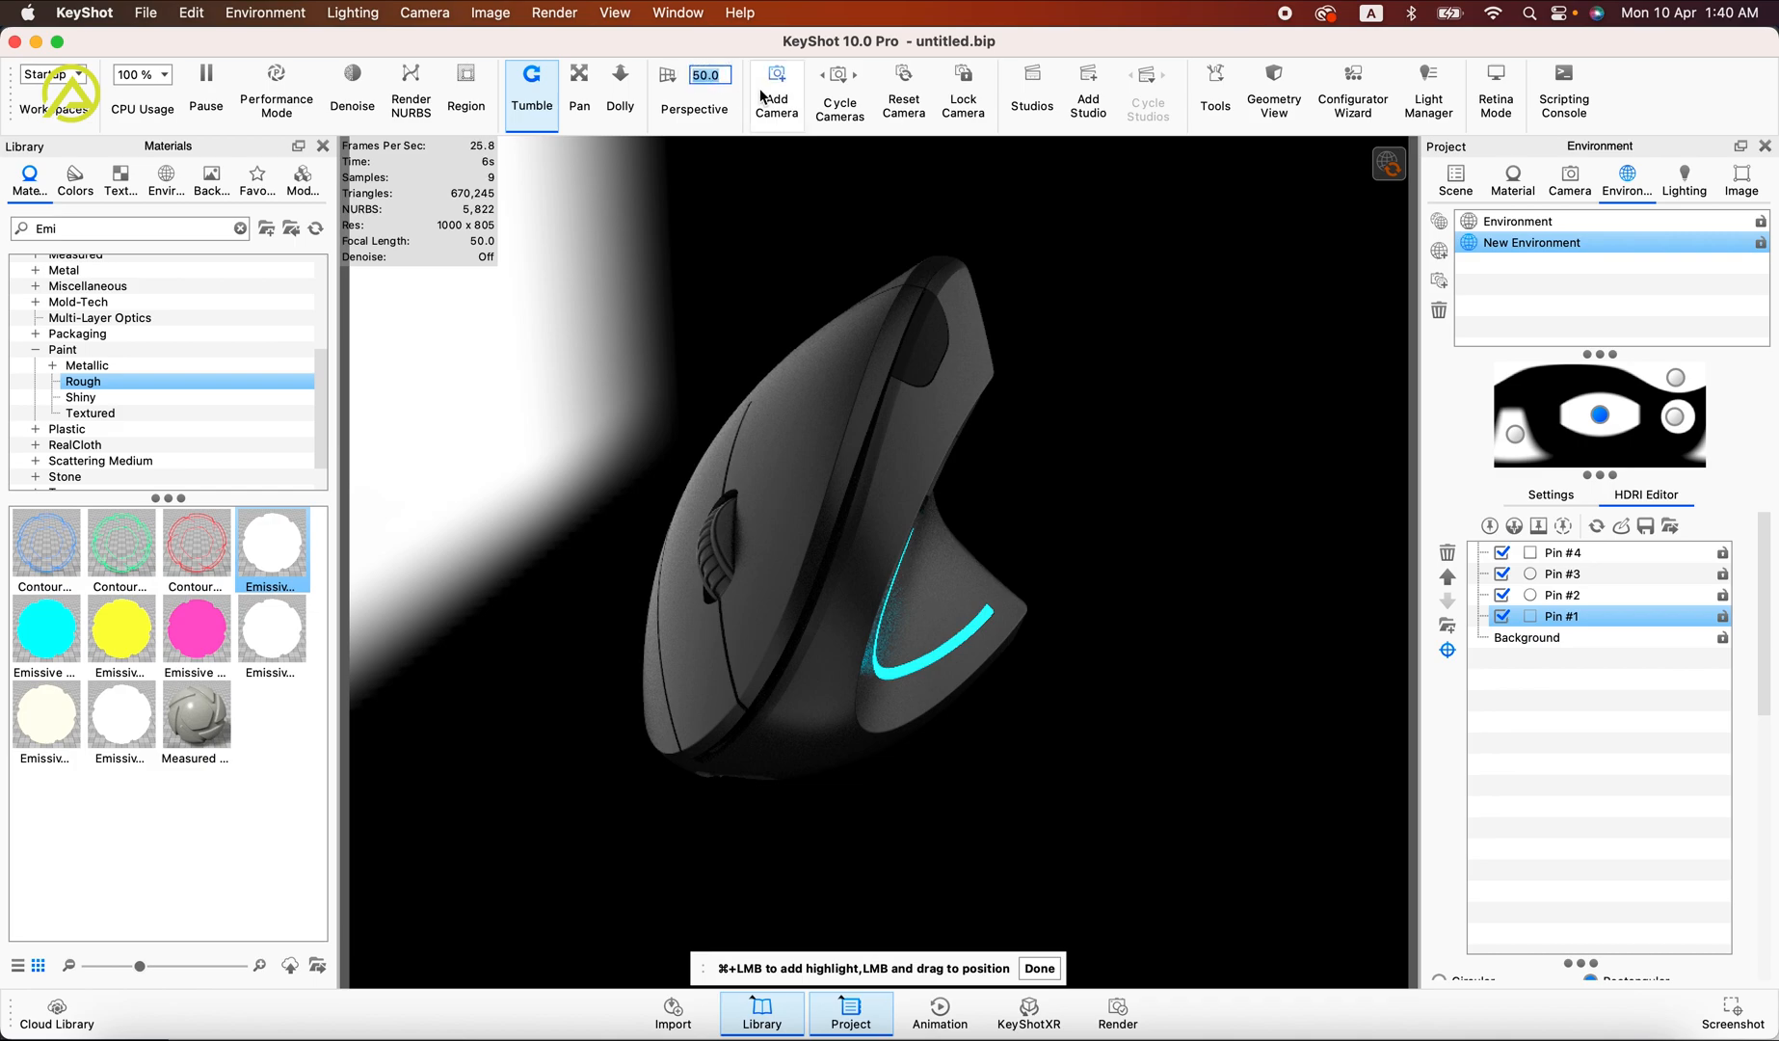
key("Return")
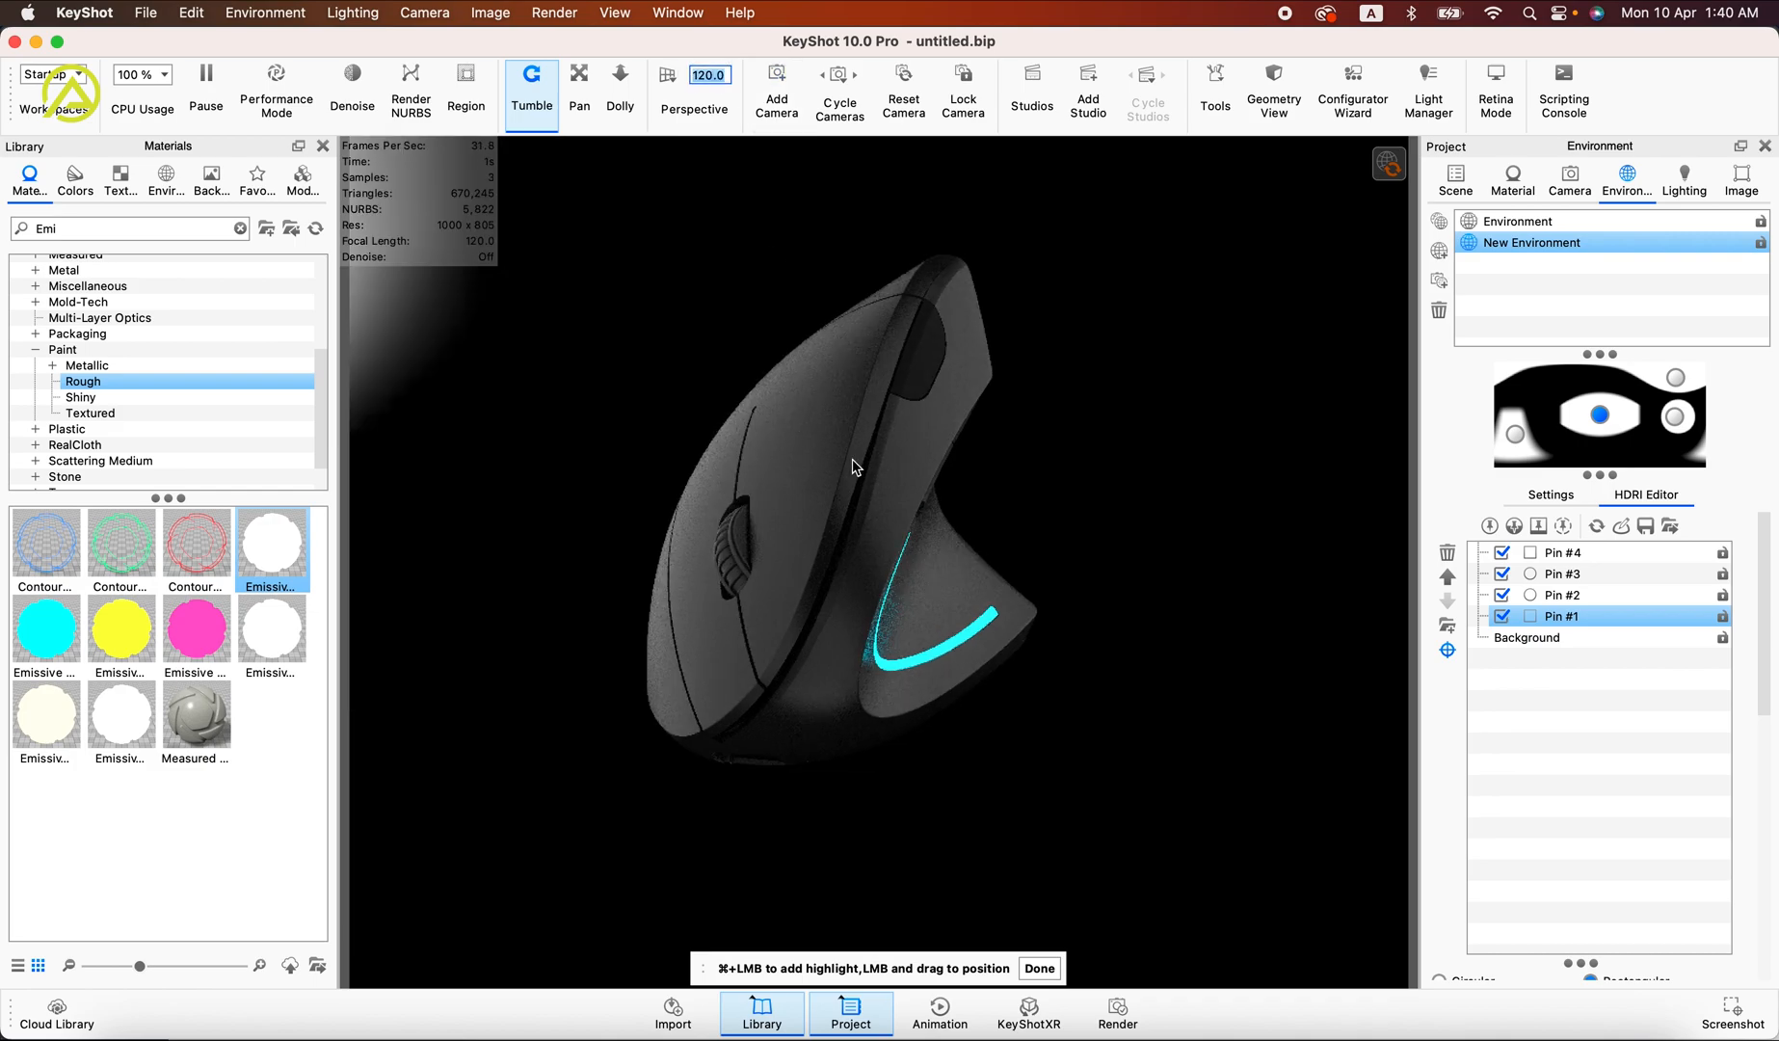
left_click(610, 96)
left_click(783, 319)
left_click(1039, 969)
Step: Try a closer, rotated camera view of the mouse with a focal length of 20
left_click_drag(1007, 872, 1023, 748)
left_click(532, 94)
left_click_drag(616, 205, 661, 189)
double_click(722, 74)
type("20")
key("Return")
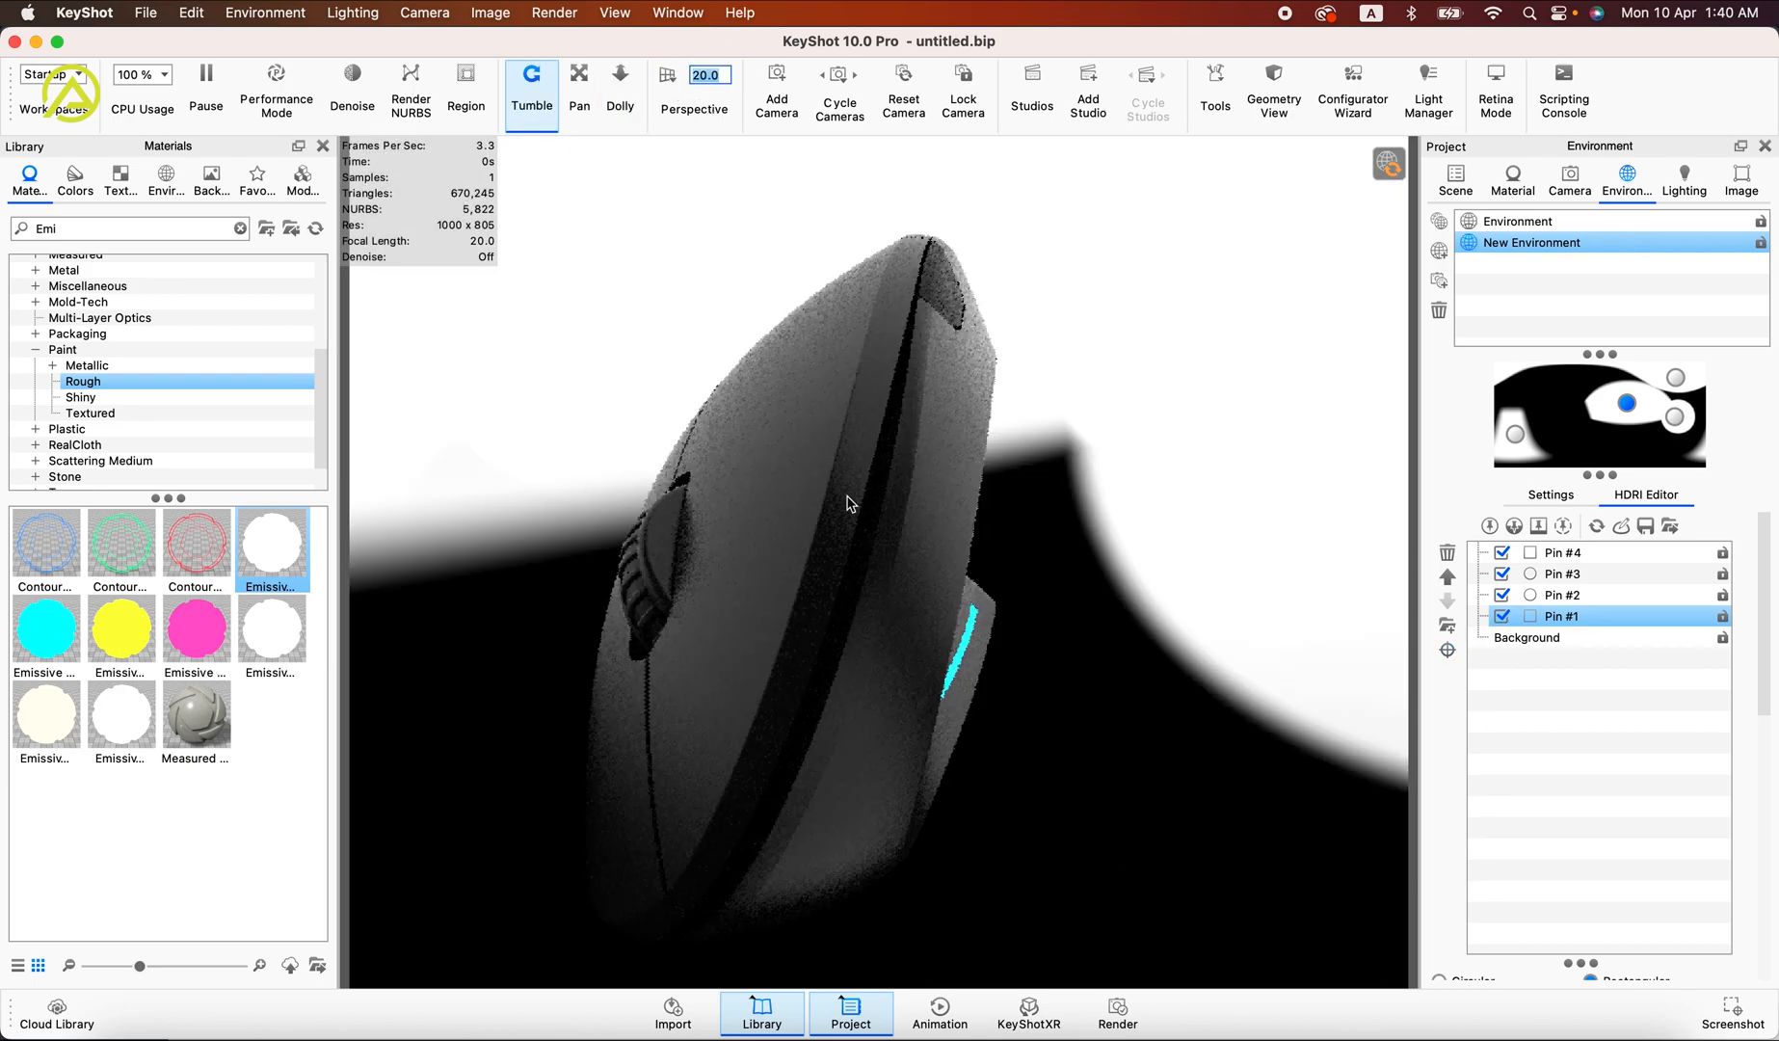
Step: Set the camera's focal length to 120 and frame the mouse so the scroll wheel and cyan strip are both in view
left_click(620, 95)
left_click_drag(730, 292, 728, 405)
left_click(532, 94)
left_click_drag(814, 492, 715, 496)
double_click(704, 75)
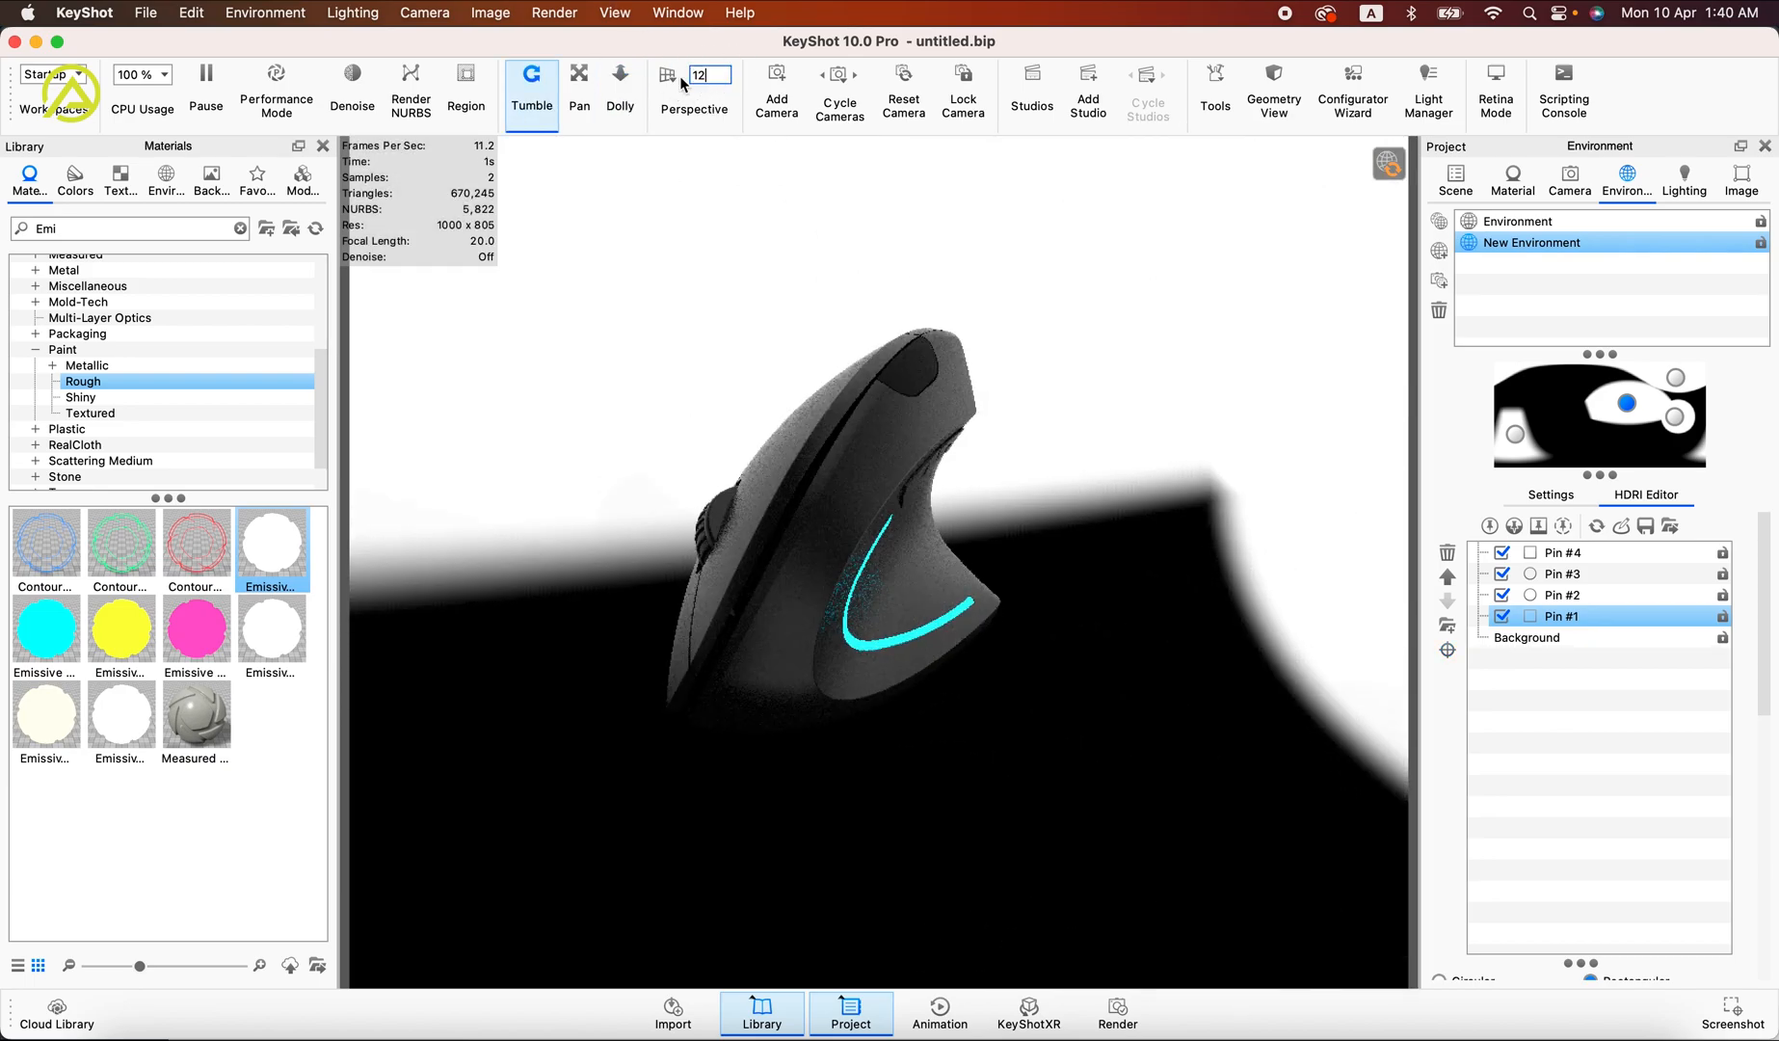
type("120")
key("Return")
left_click(588, 91)
left_click_drag(1129, 515, 1086, 485)
left_click(623, 96)
left_click(530, 81)
left_click_drag(906, 400, 945, 453)
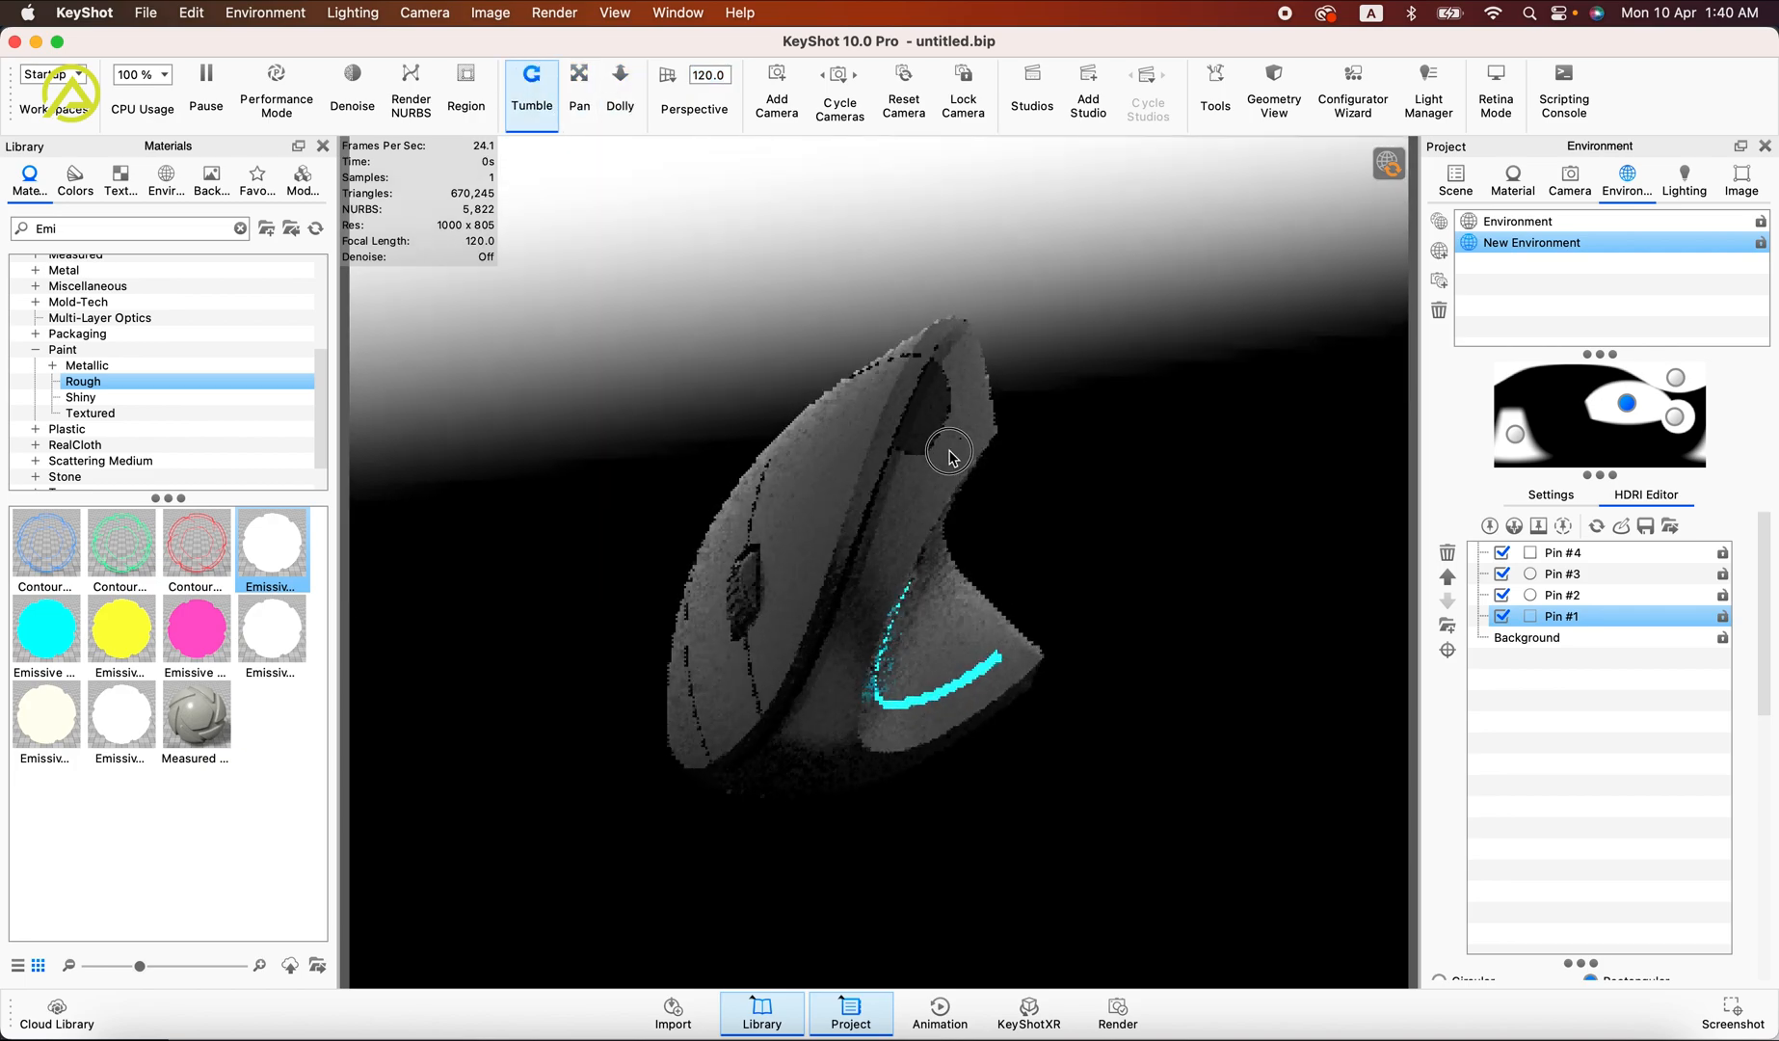
Step: Add a fifth circular light pin with its highlight on the body's lower edge and set its brightness to 0.2
left_click(1496, 531)
left_click(1447, 649)
mouse_move(824, 767)
left_mouse_down()
mouse_move(799, 775)
mouse_move(812, 747)
mouse_move(837, 765)
left_mouse_up()
left_click_drag(1762, 641, 1762, 796)
mouse_move(1492, 857)
left_mouse_down()
mouse_move(1465, 857)
mouse_move(1484, 857)
left_mouse_up()
left_click(1466, 857)
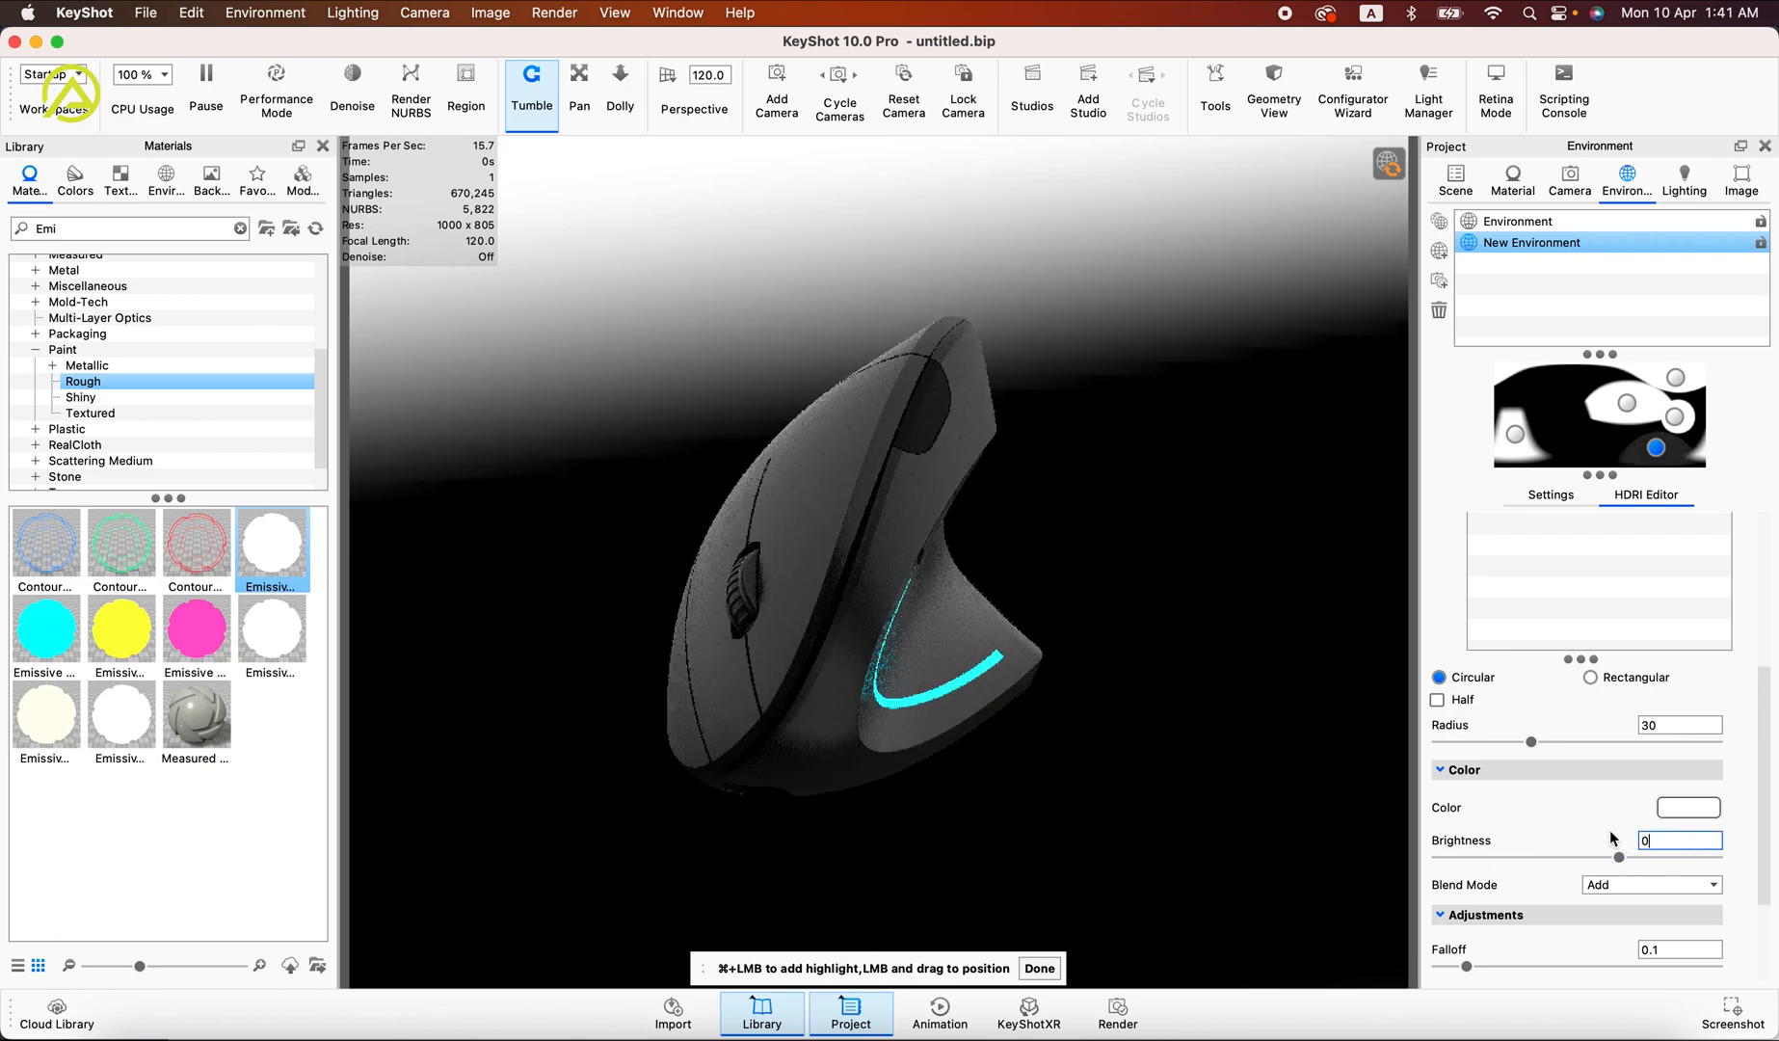
type(".2")
key("Tab")
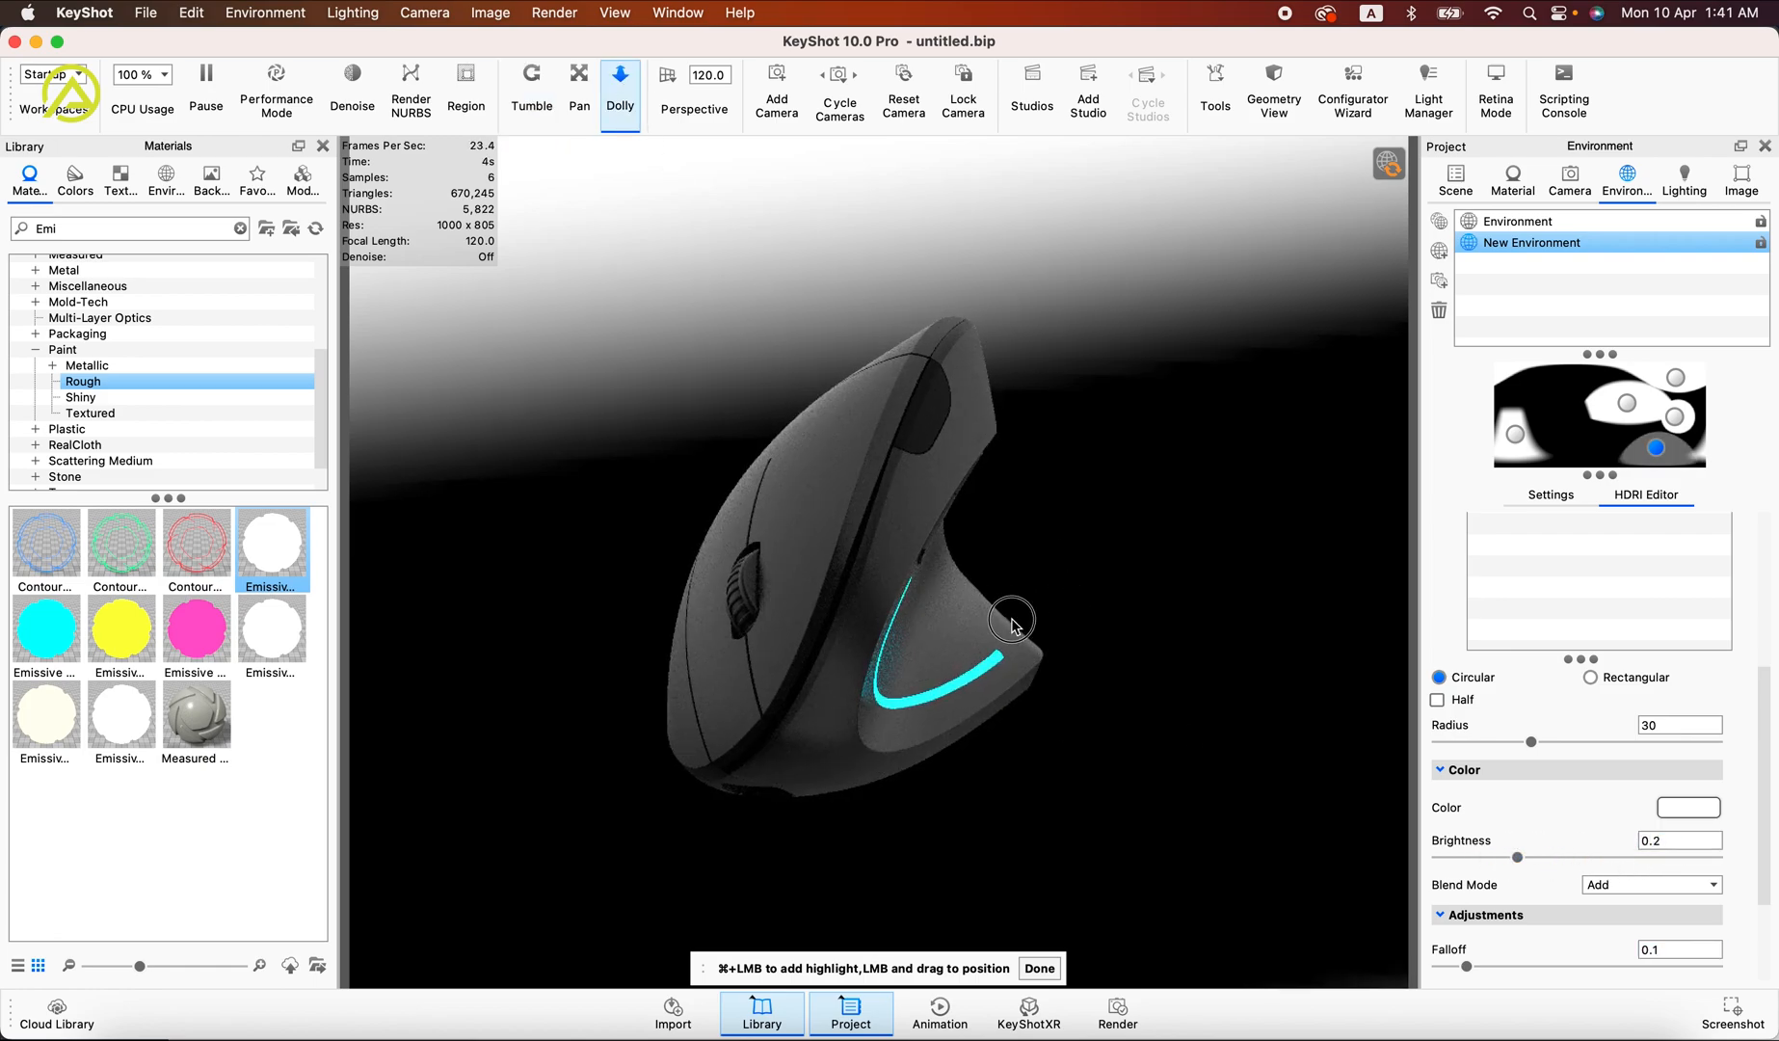
Step: Switch the first pin off and on to compare its effect, and reduce its horizontal size
scroll(1764, 663, "up", 6)
left_click(1501, 642)
left_click(1501, 642)
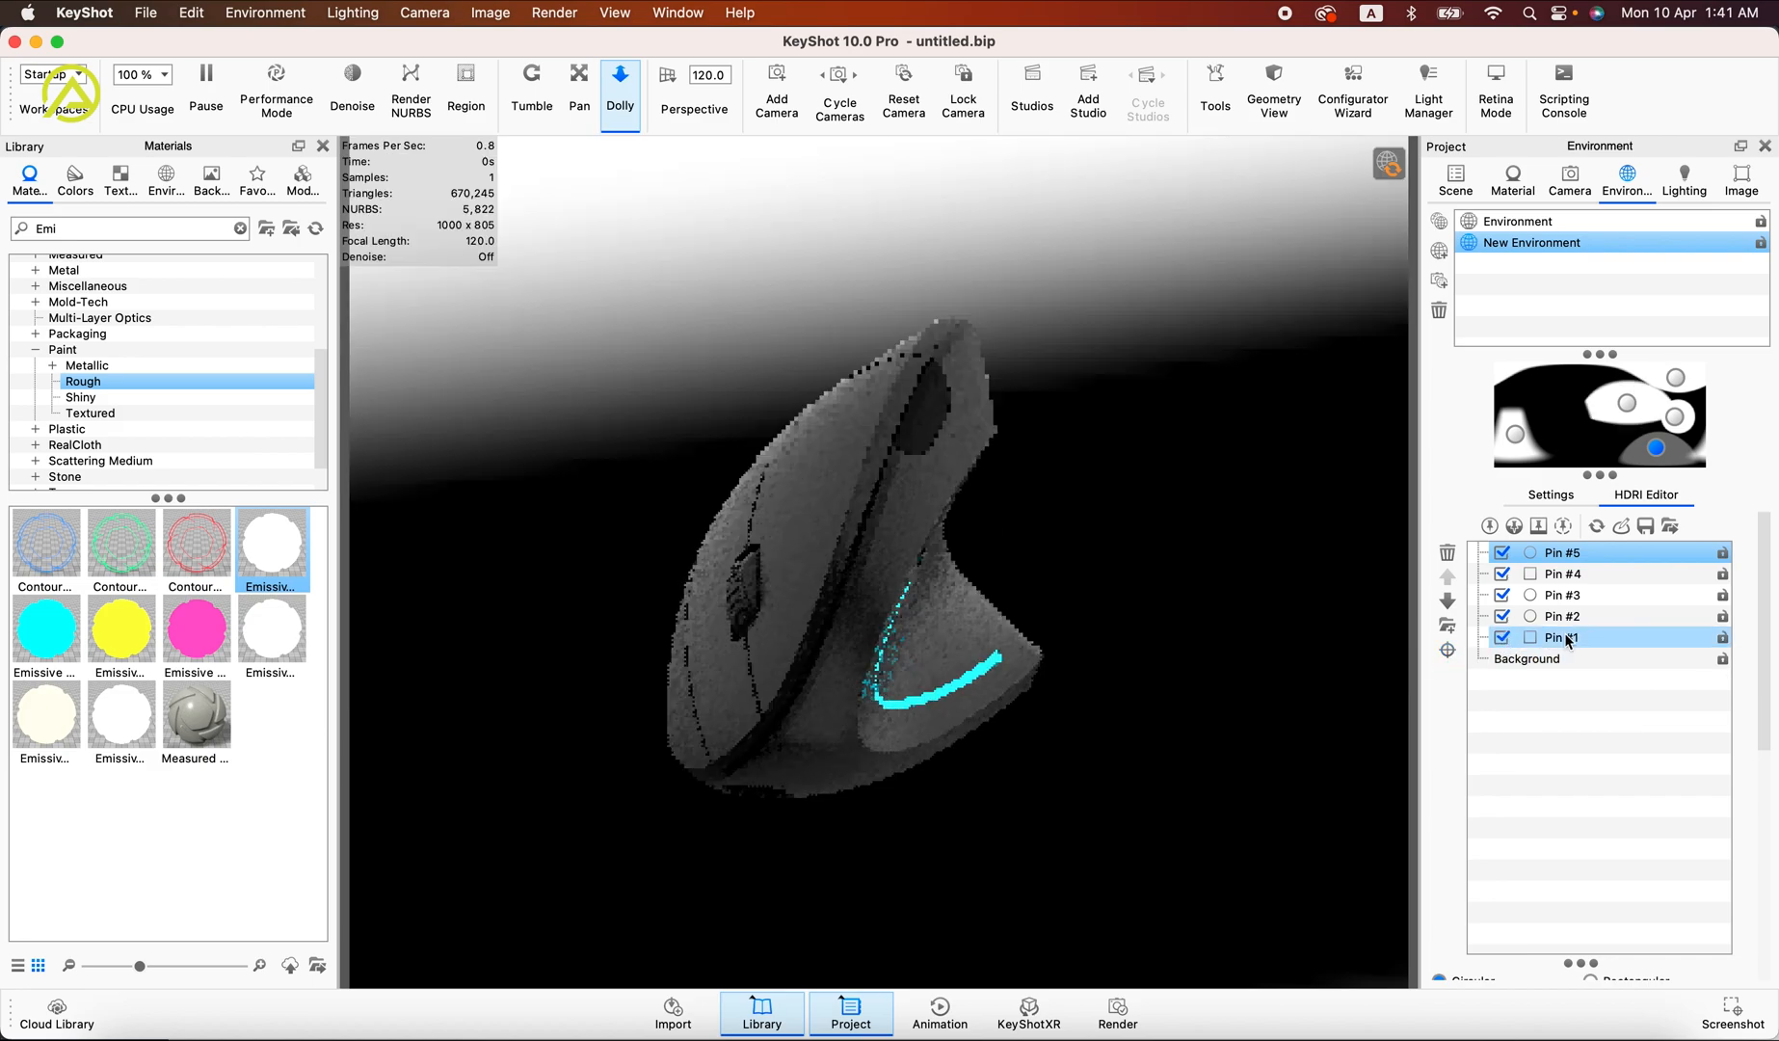
left_click(1567, 638)
left_click_drag(1762, 655, 1757, 750)
left_click_drag(1628, 853, 1585, 855)
scroll(1762, 706, "up", 5)
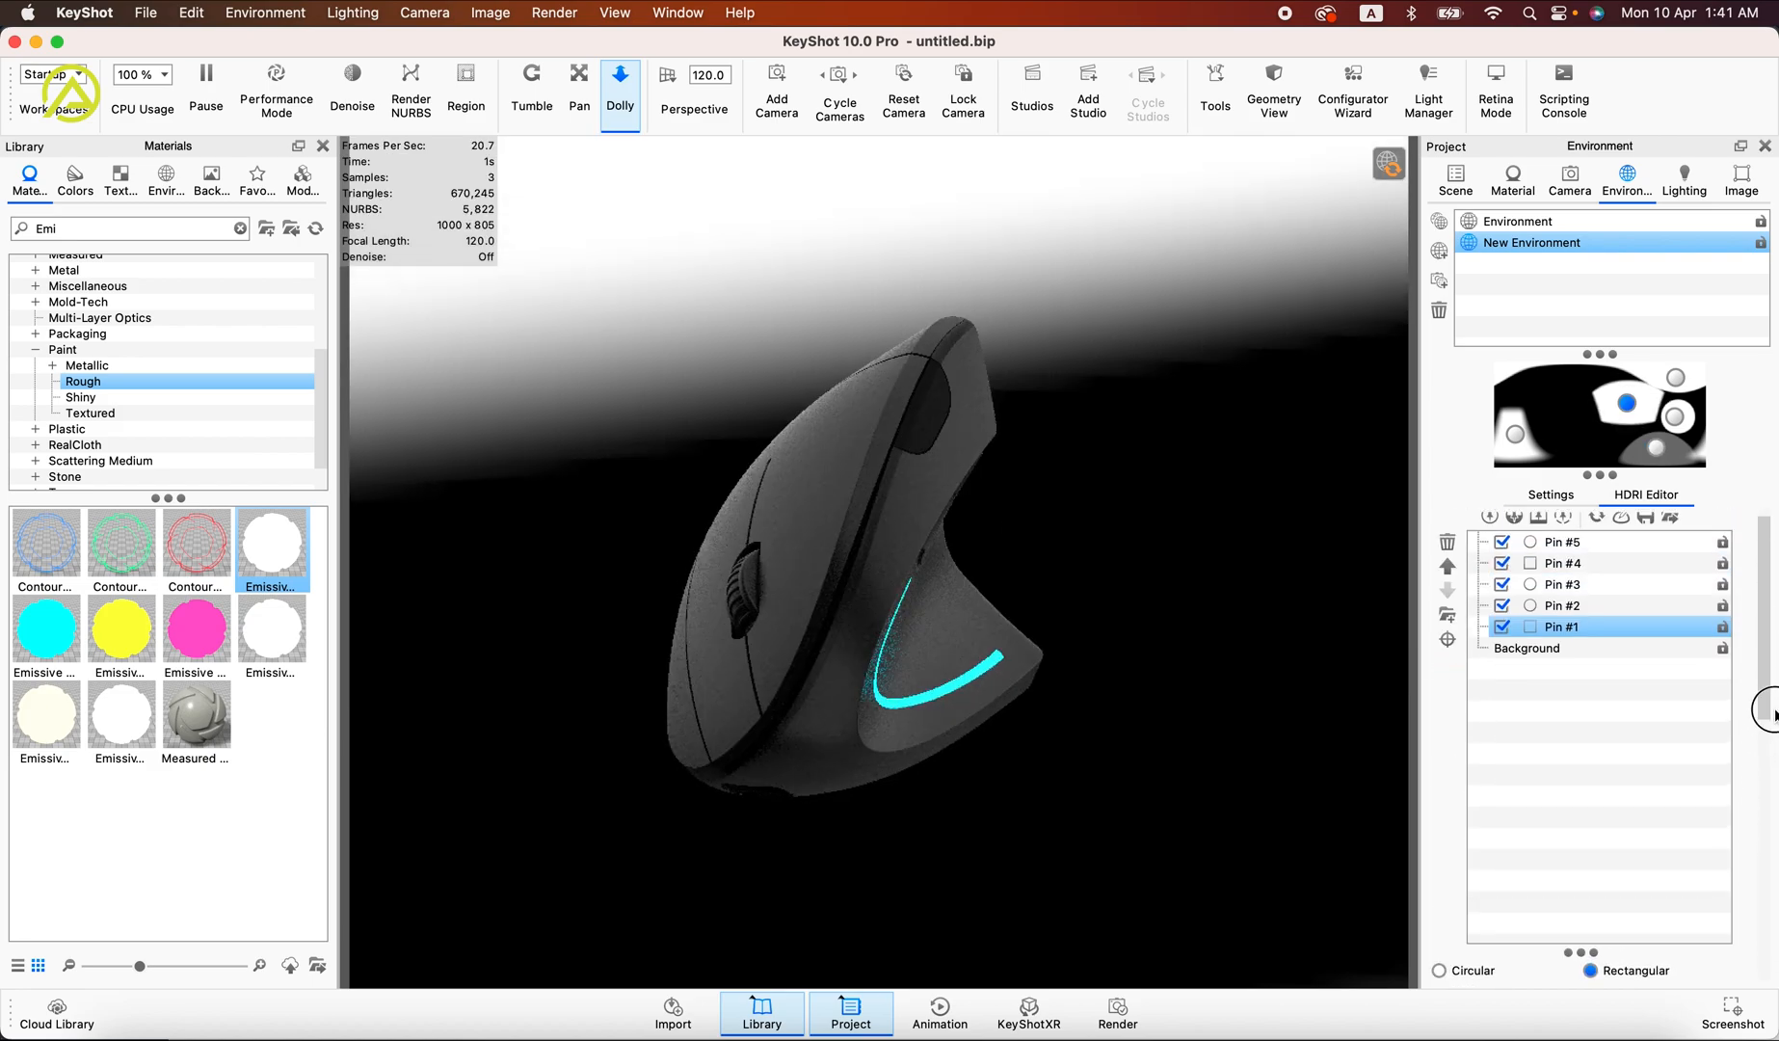
Step: Set the body's black metallic paint to metal roughness 0.0453 and clear-coat roughness 0.0633
double_click(837, 492)
left_click(1514, 448)
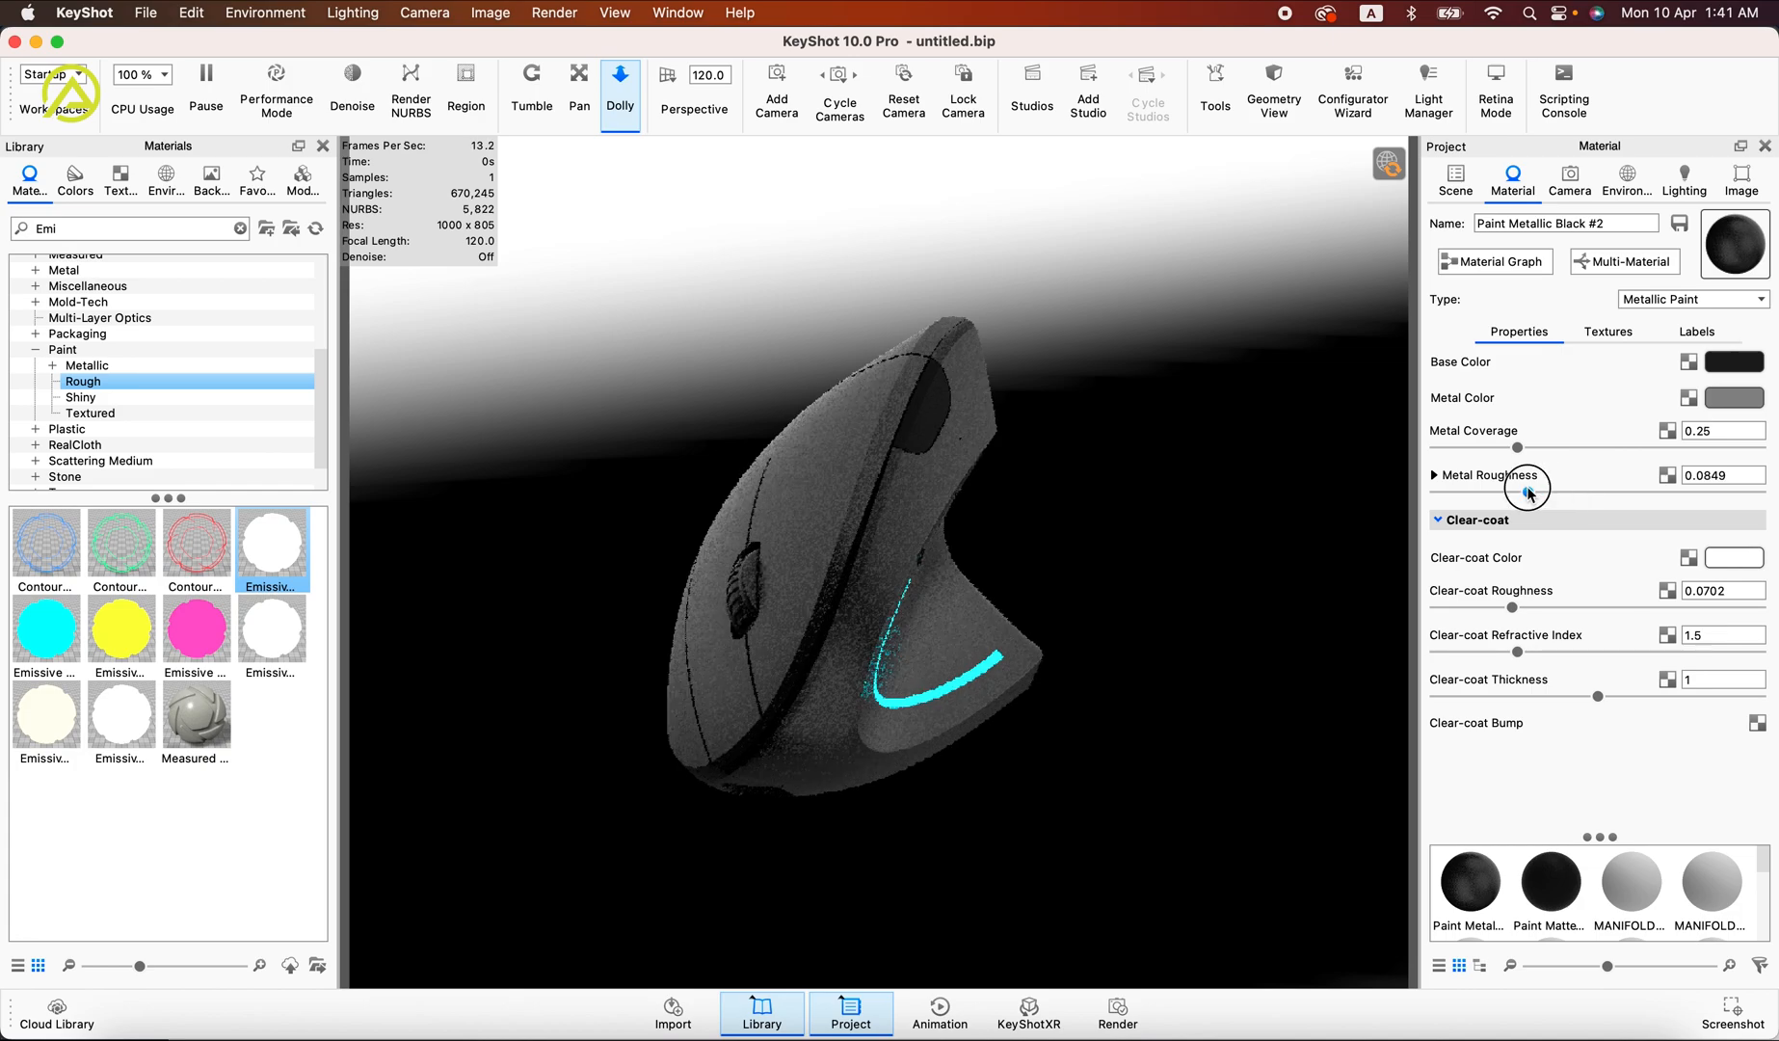
left_click(1488, 492)
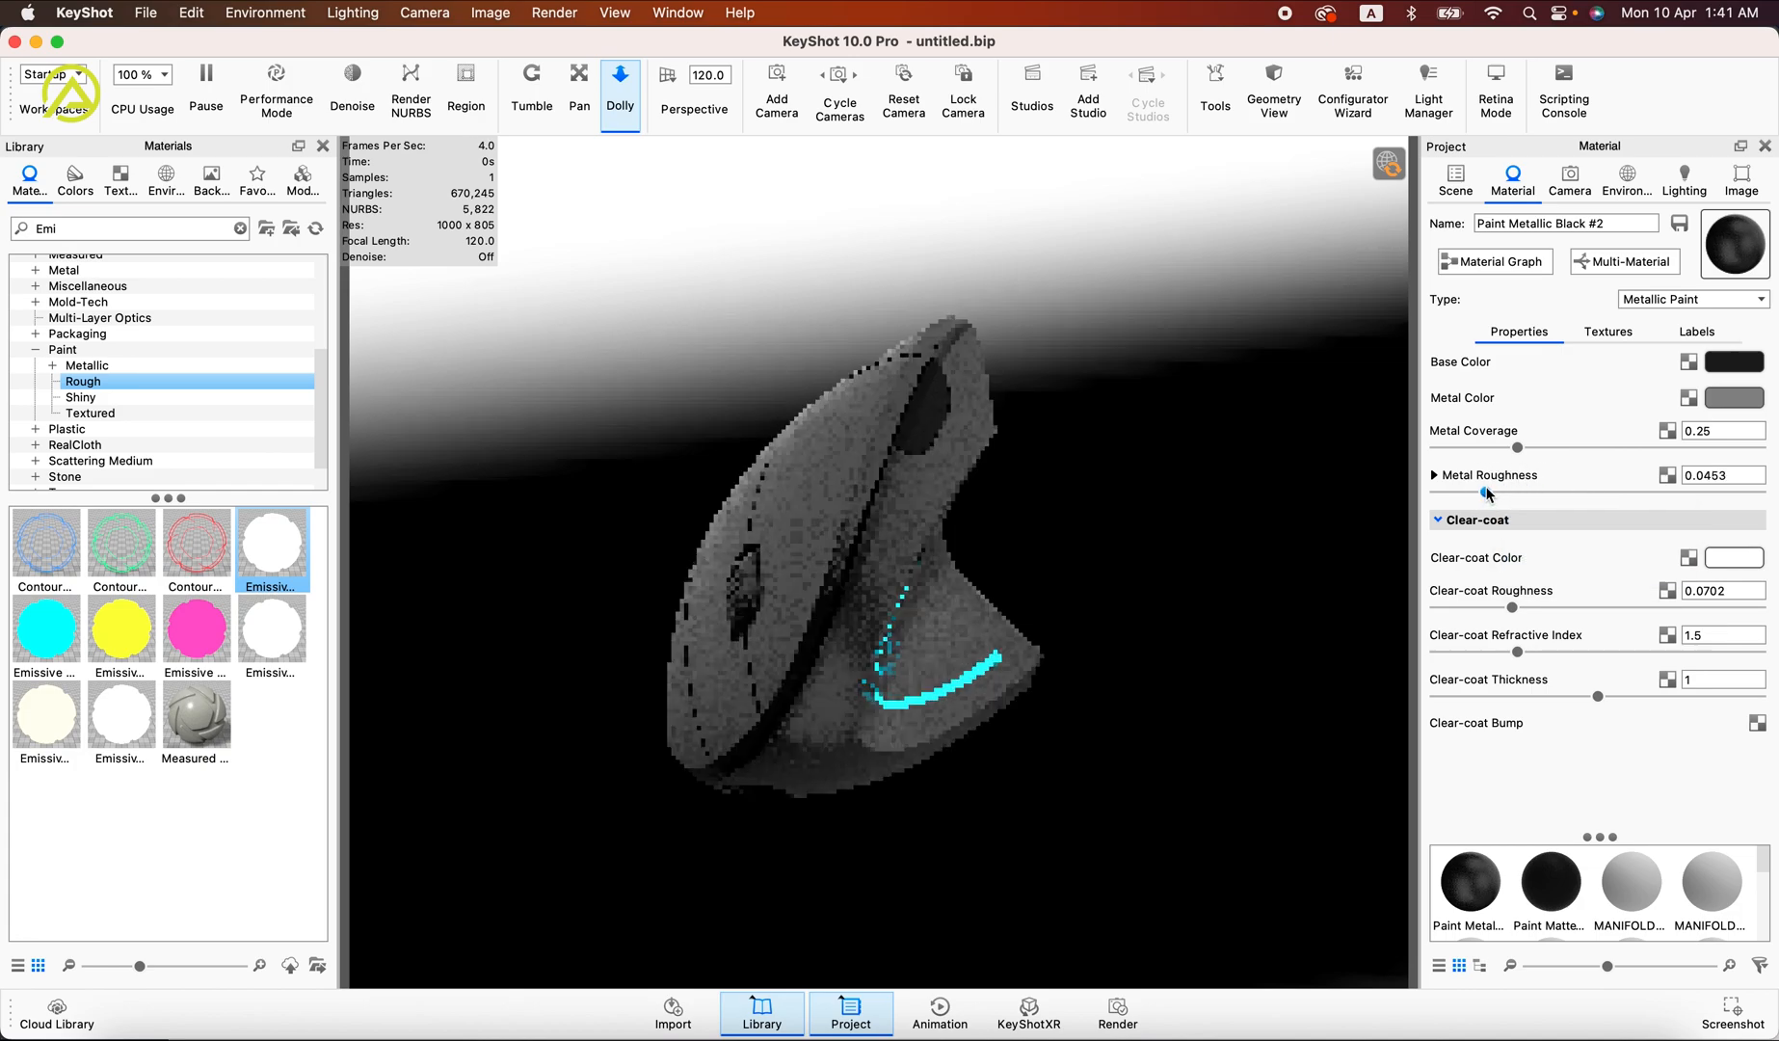
mouse_move(1496, 610)
left_mouse_down()
mouse_move(1474, 605)
mouse_move(1510, 611)
left_mouse_up()
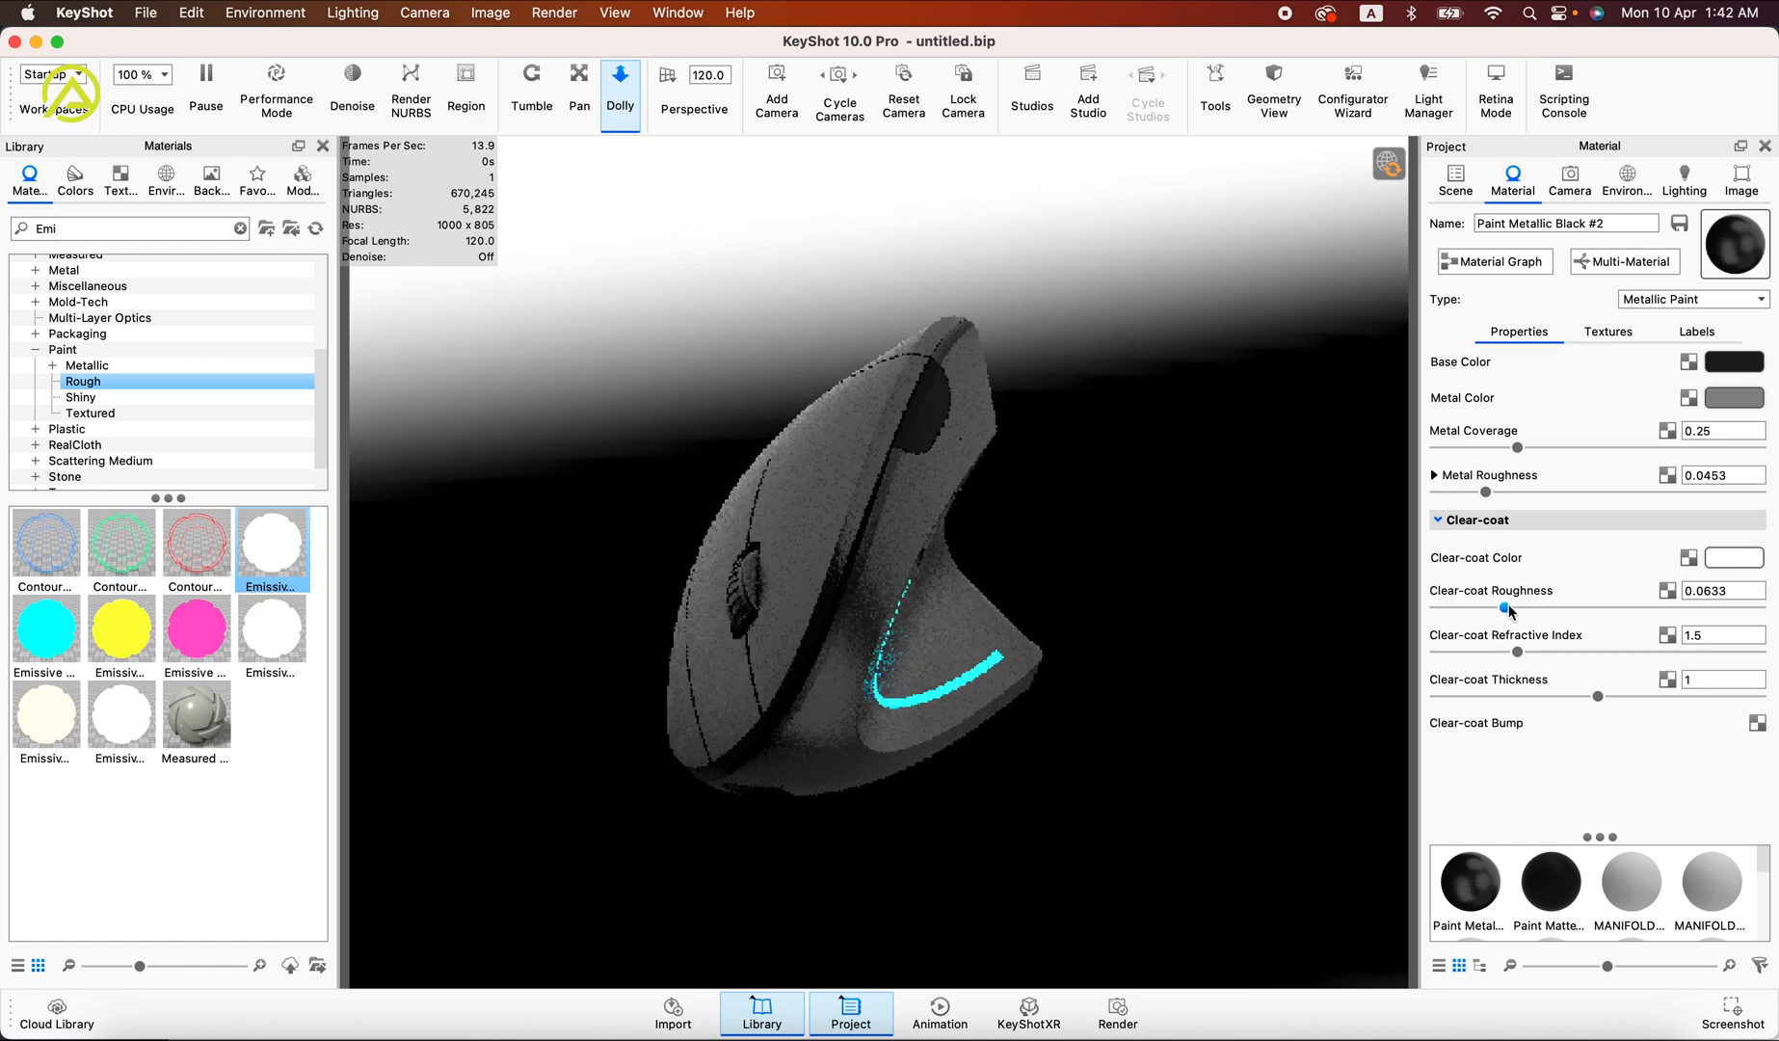
Step: Return to the environment lighting and add a sixth circular light pin with its highlight on the button face
left_click(1625, 181)
left_click(1490, 526)
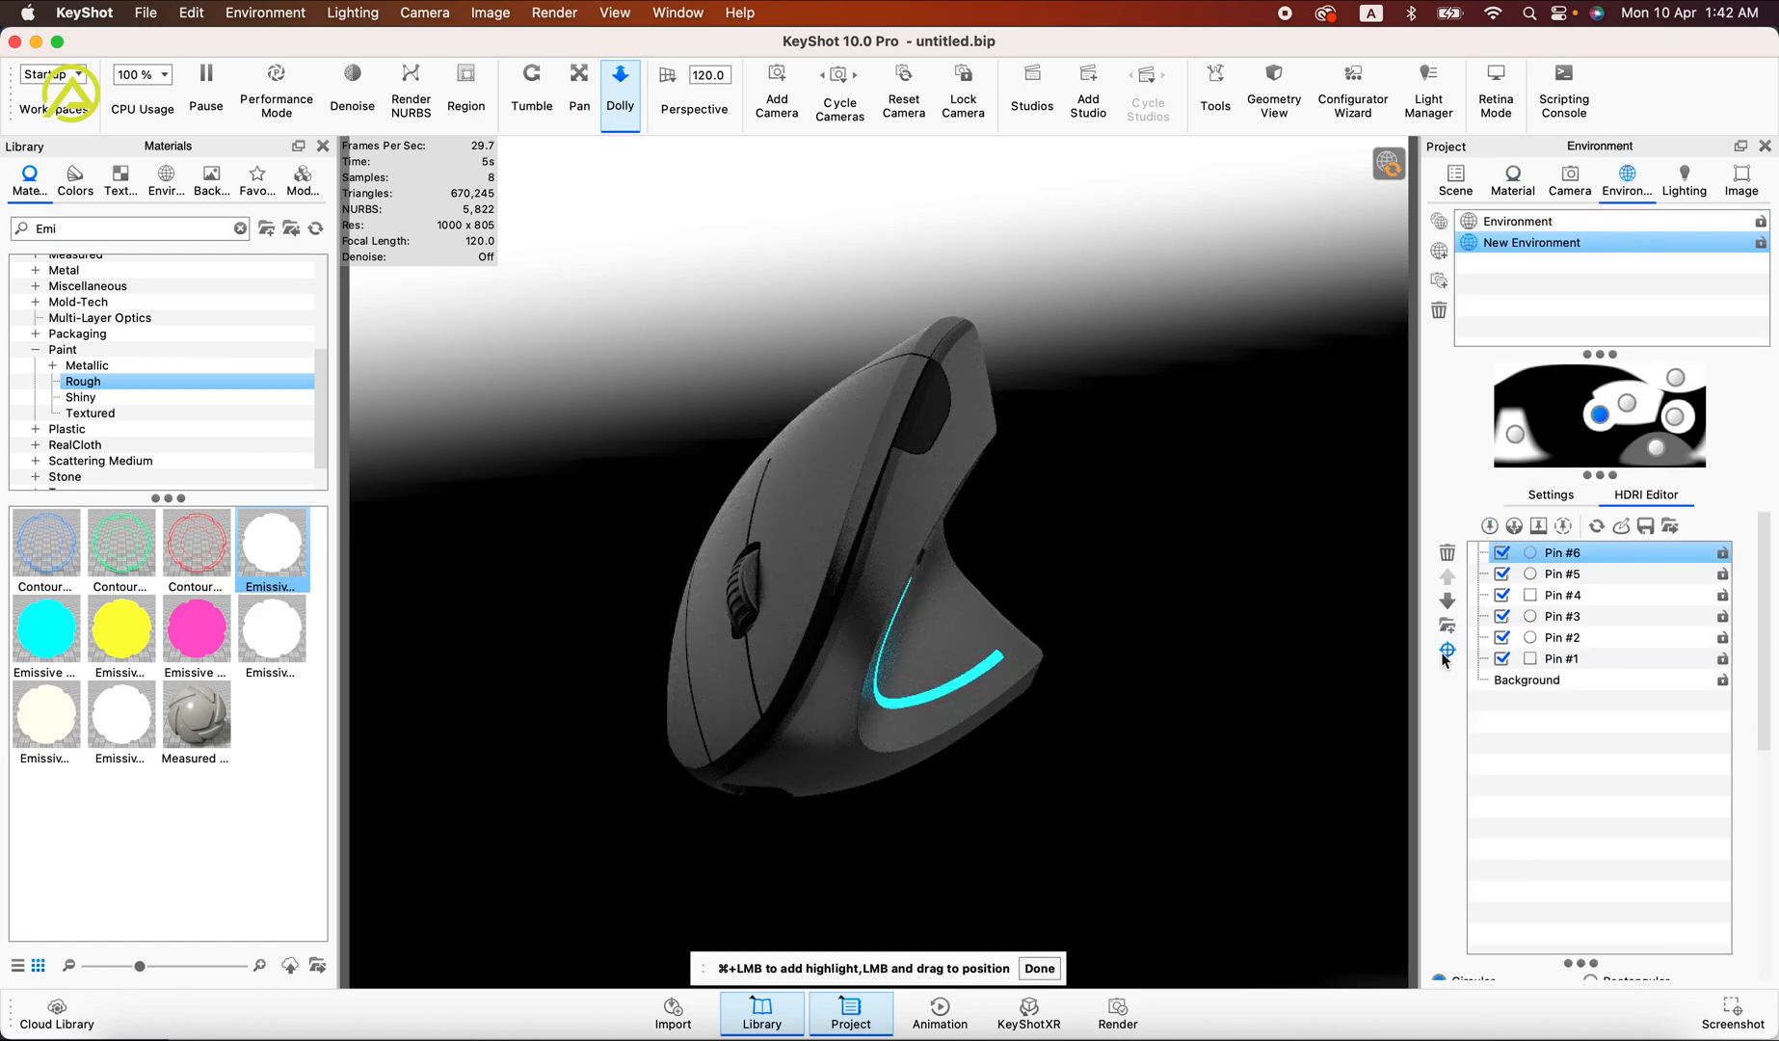
left_click(771, 719, "super")
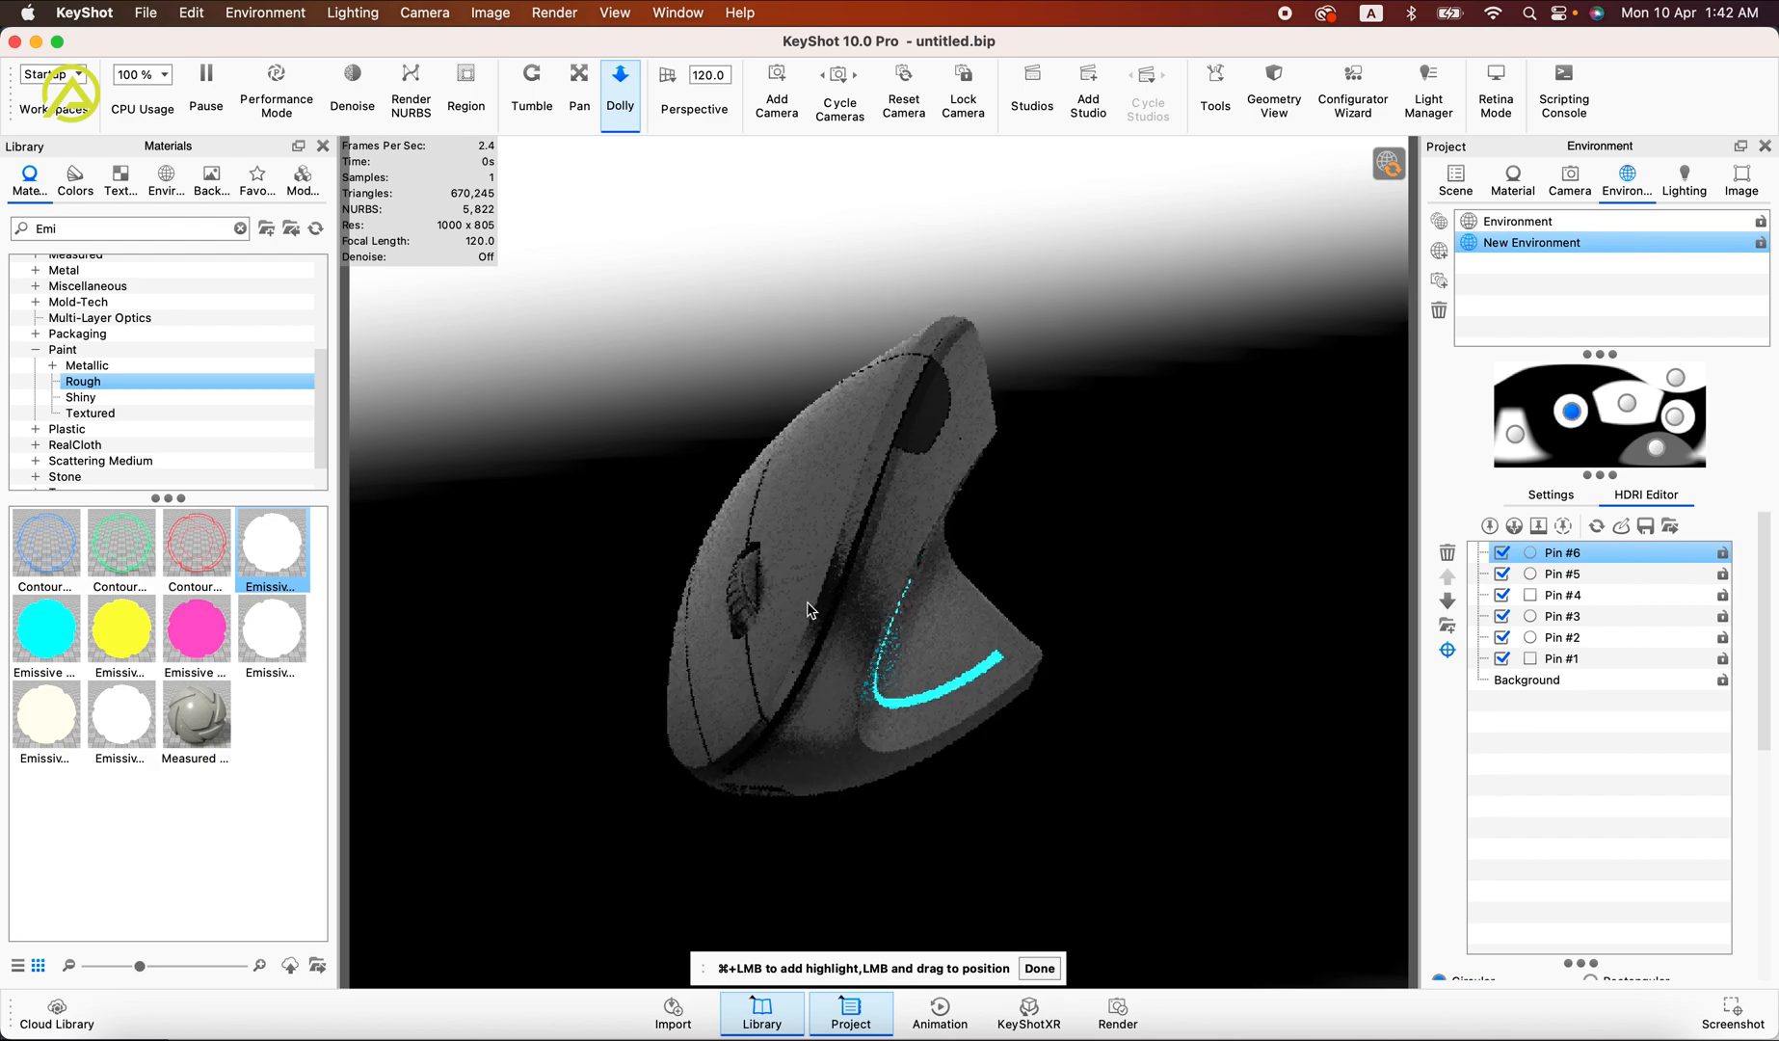
Step: Fine-tune the sixth pin's highlight on the lower button face, make the pin rectangular and set its X size to 29.1
left_click_drag(758, 744, 795, 699)
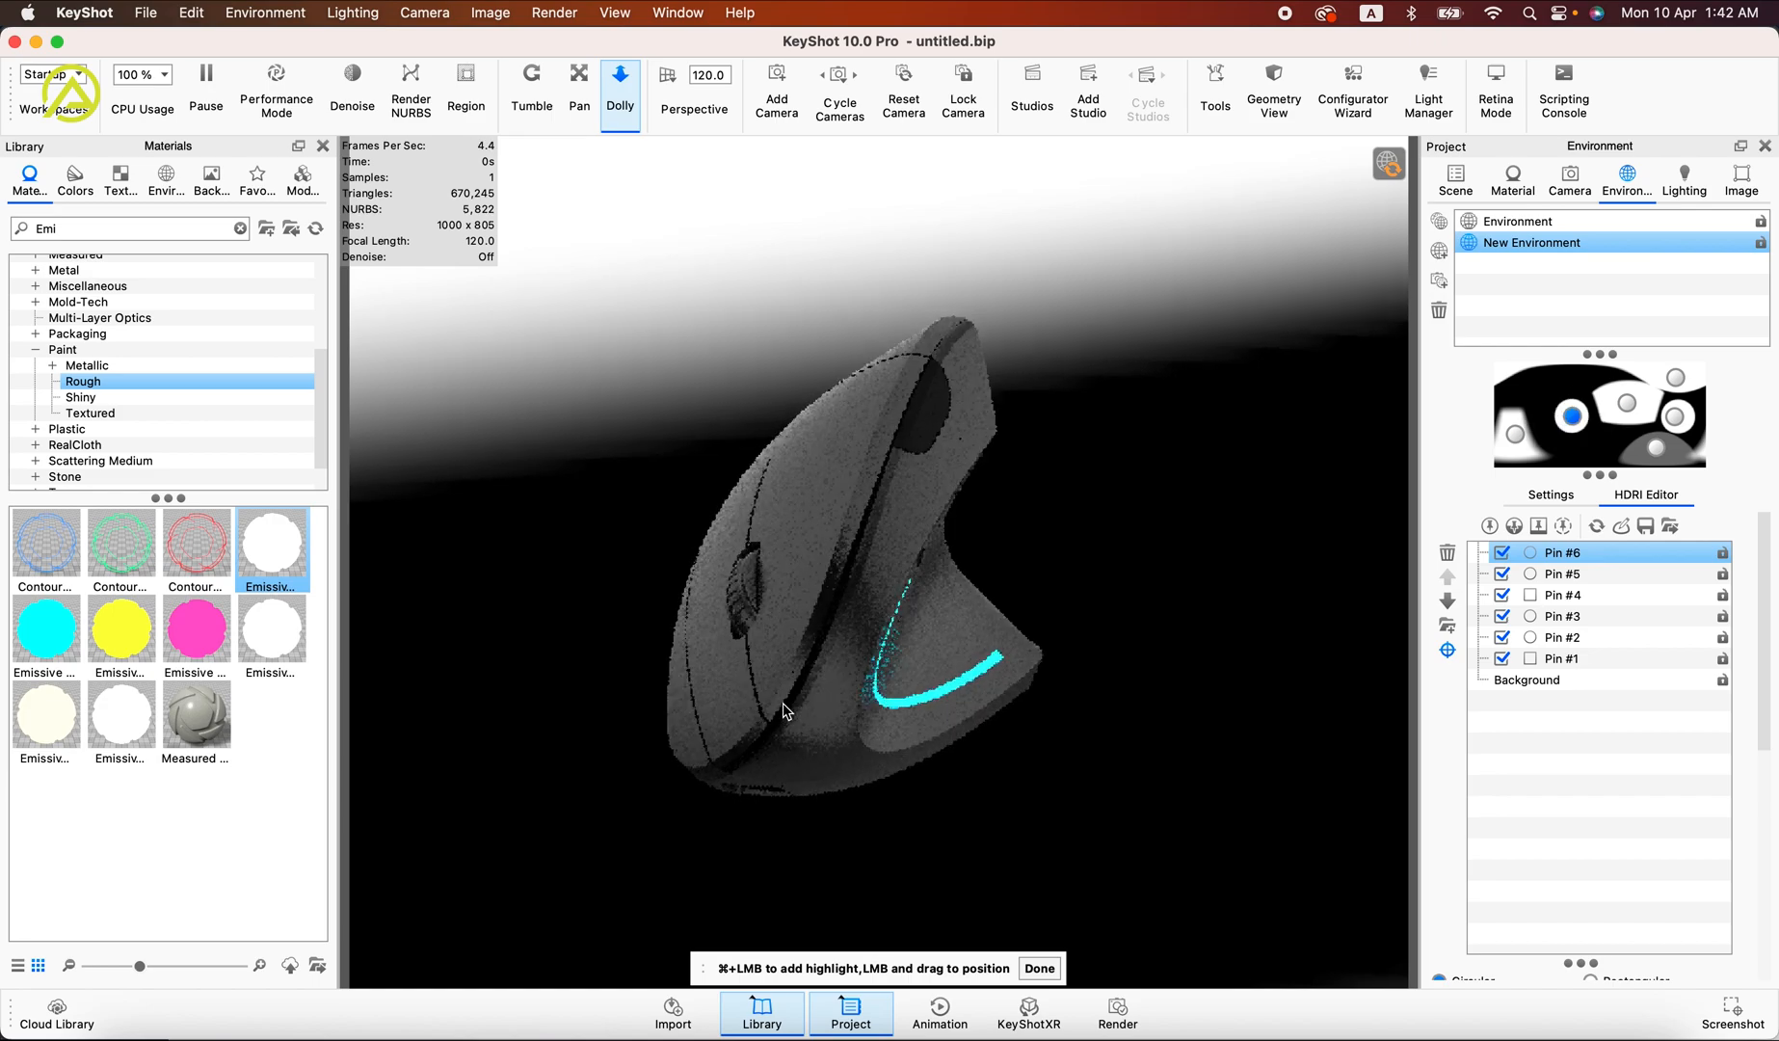
left_click_drag(1760, 718, 1749, 855)
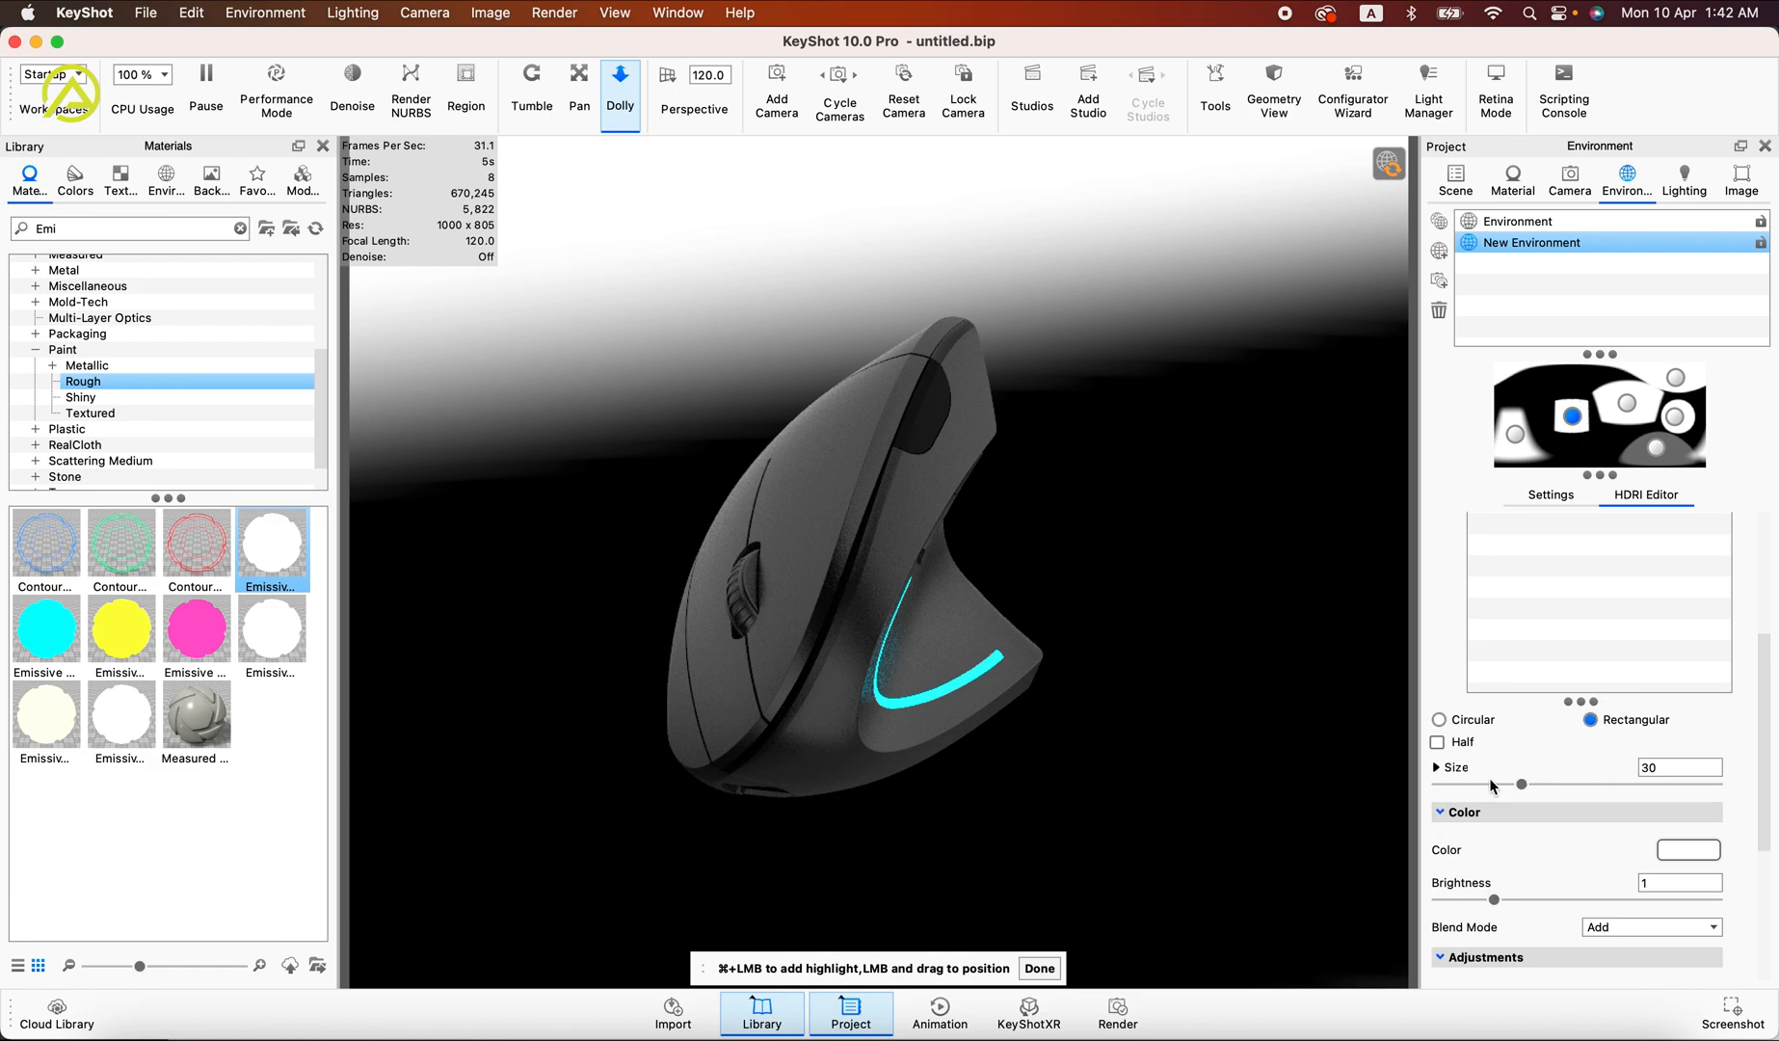
left_click(1590, 720)
mouse_move(1544, 807)
left_mouse_down()
mouse_move(1583, 810)
mouse_move(1519, 816)
left_mouse_up()
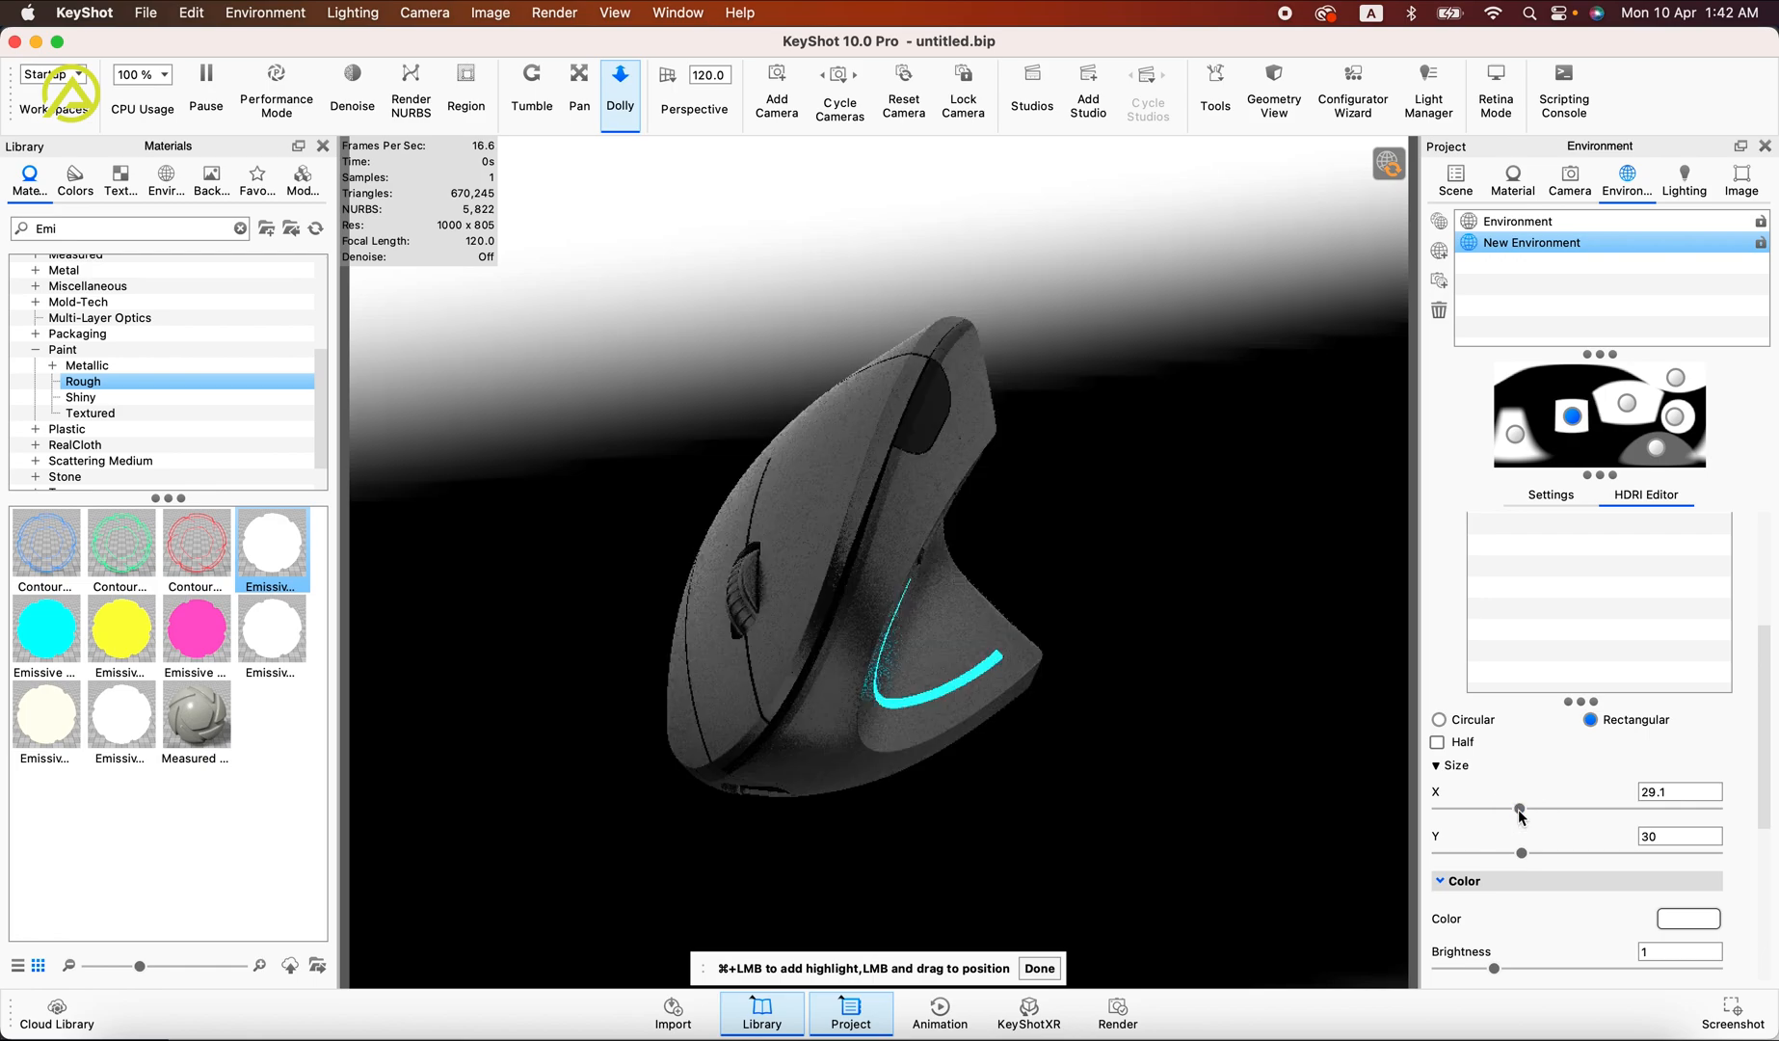
left_click_drag(1761, 814, 1758, 675)
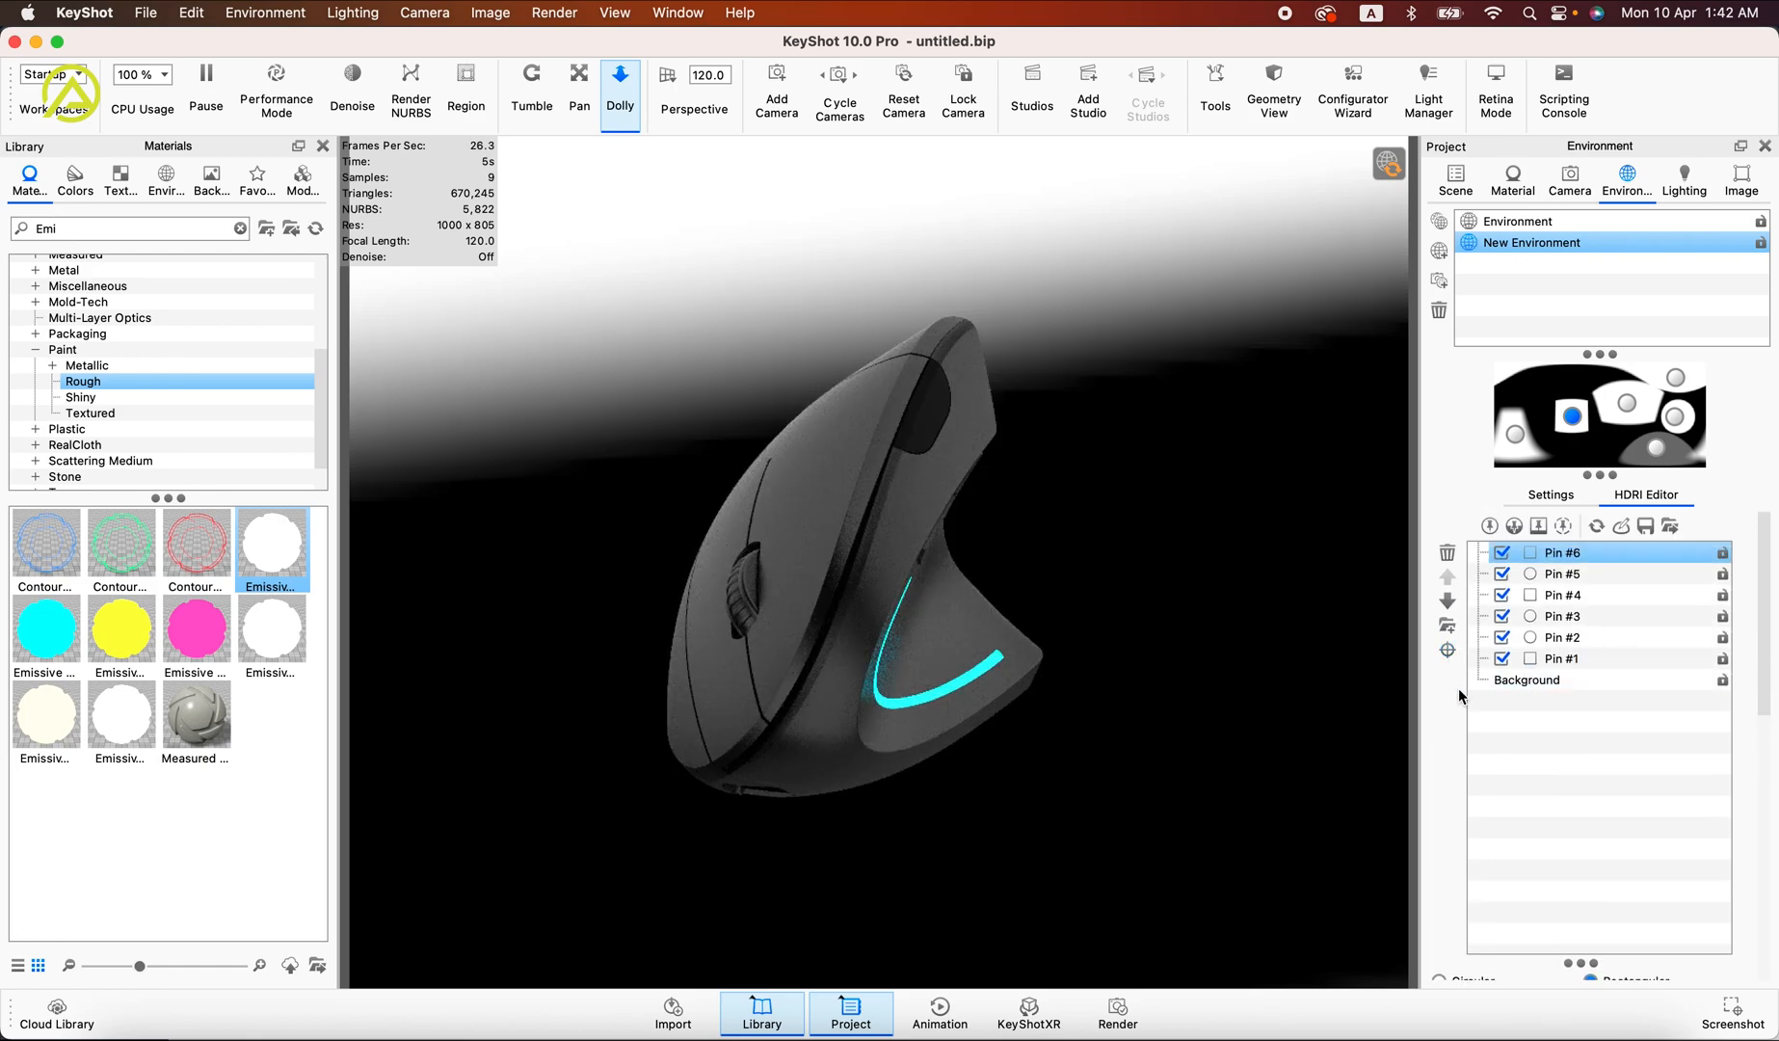
Step: Switch the image style from Basic to Photographic
left_click(1743, 185)
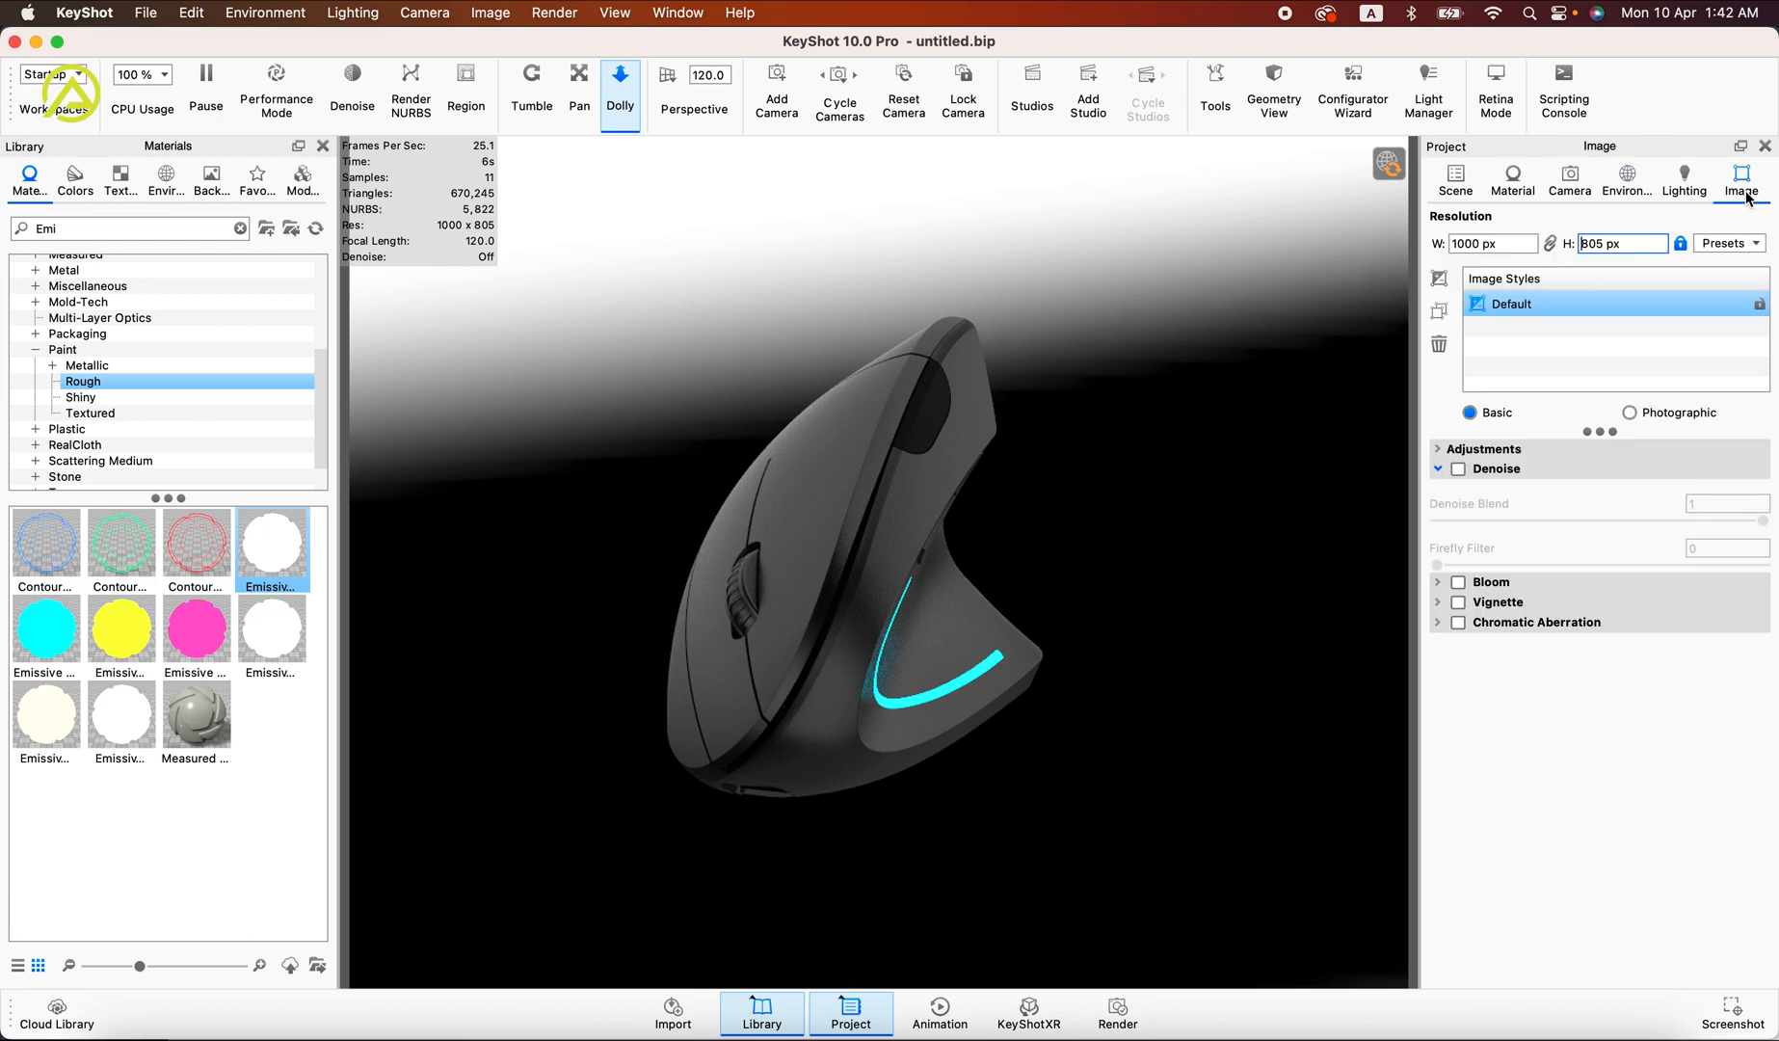
left_click(1671, 415)
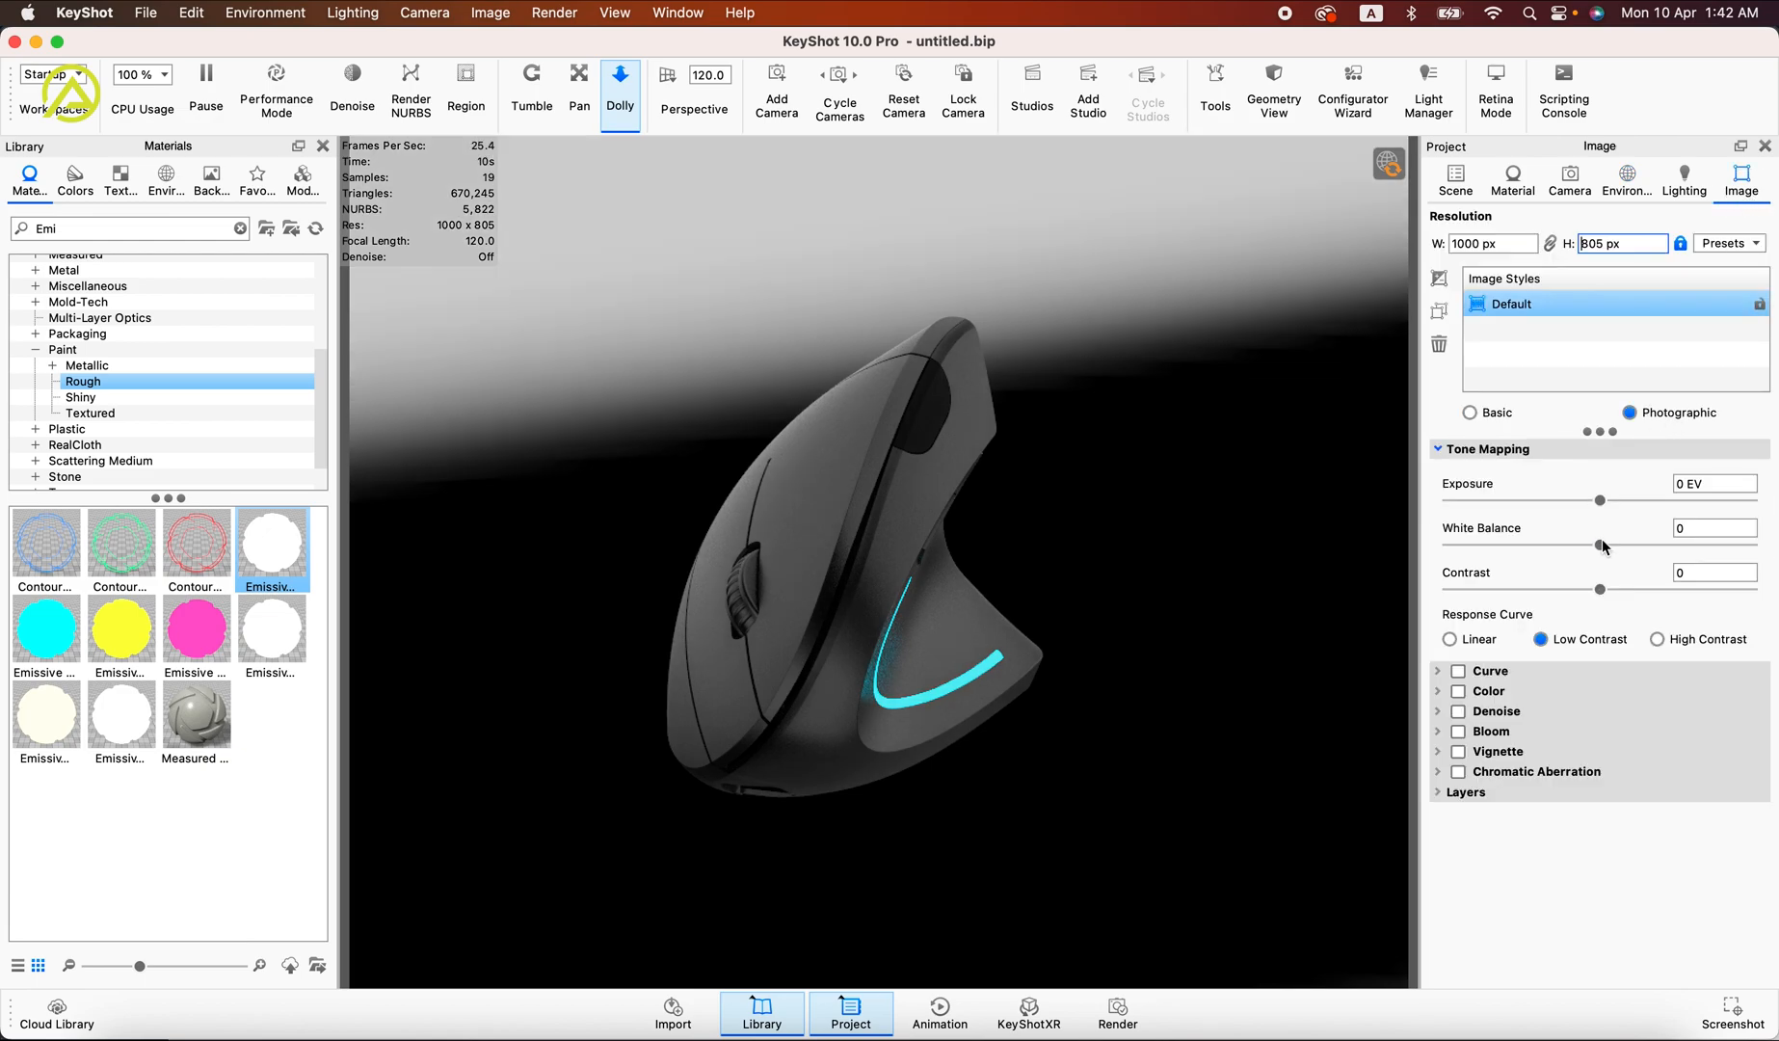
left_click_drag(1598, 584, 1507, 547)
key("super+z")
key("super+z")
Step: Choose the Product lighting preset and dolly the camera to frame the mouse slightly larger
left_click(1683, 180)
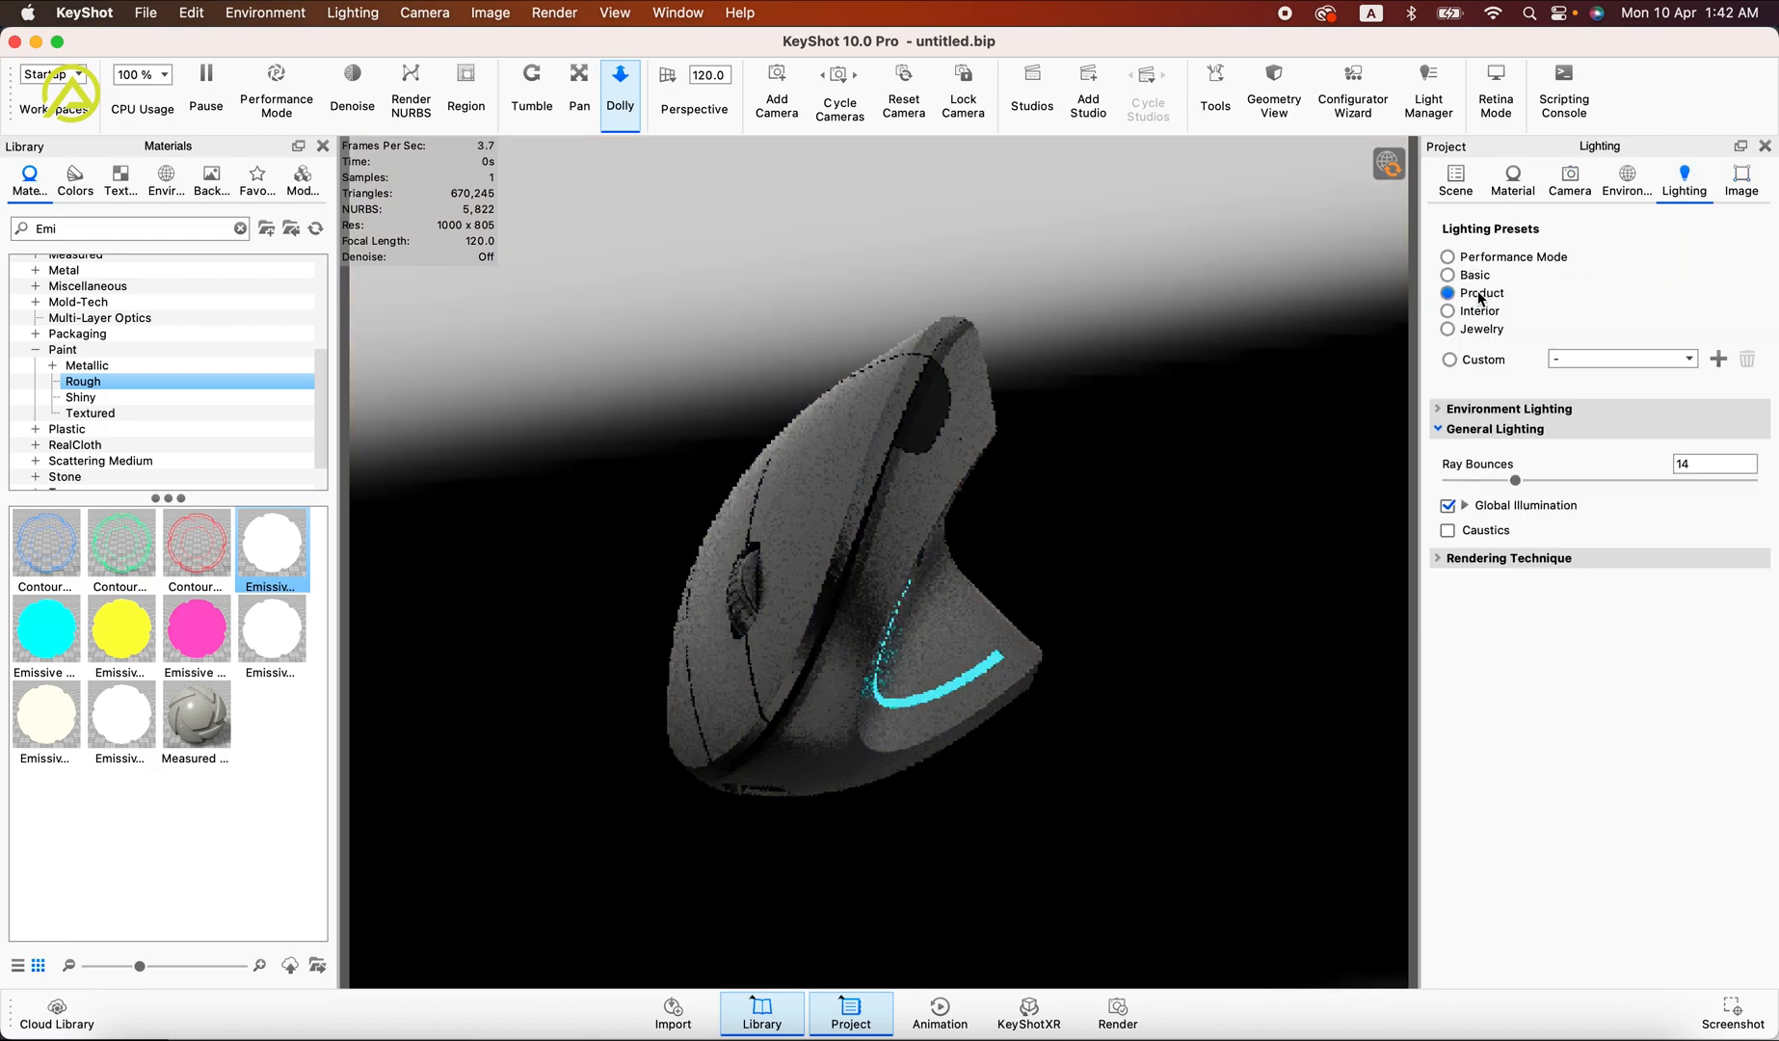
scroll(949, 438, "up", 1)
left_click_drag(949, 438, 930, 503)
left_click(620, 87)
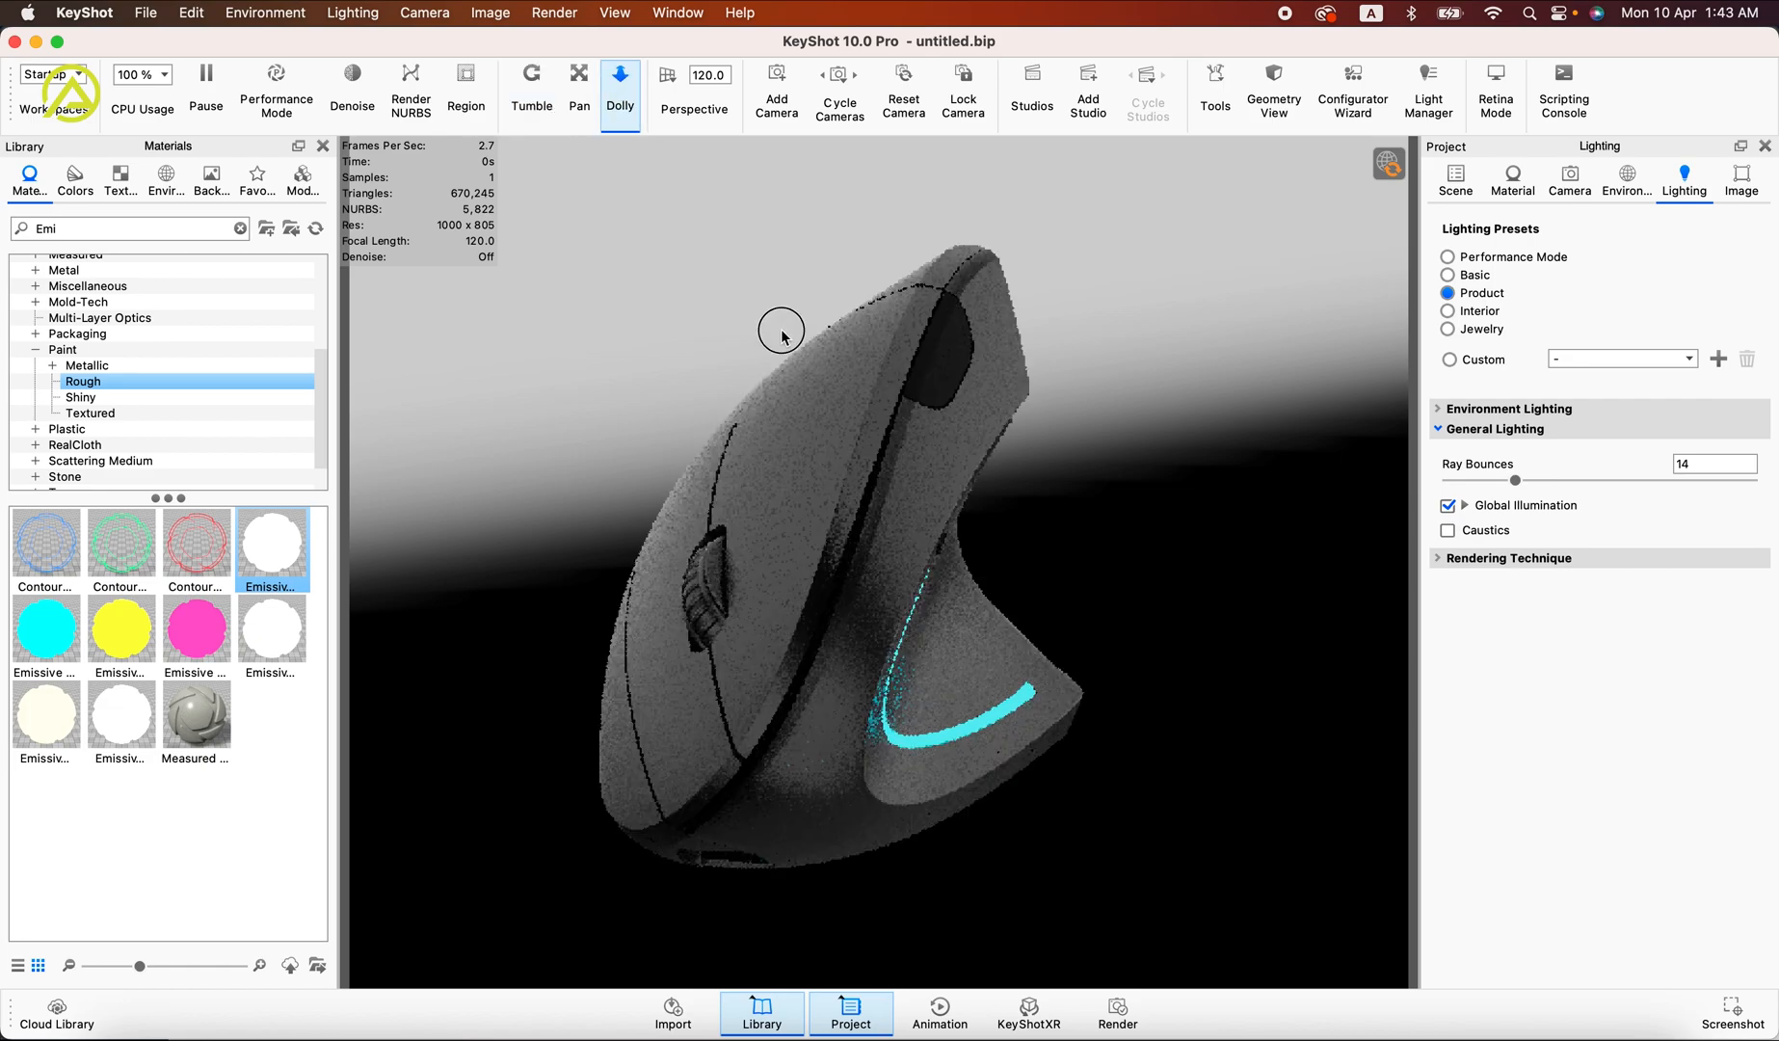
left_click_drag(779, 329, 773, 402)
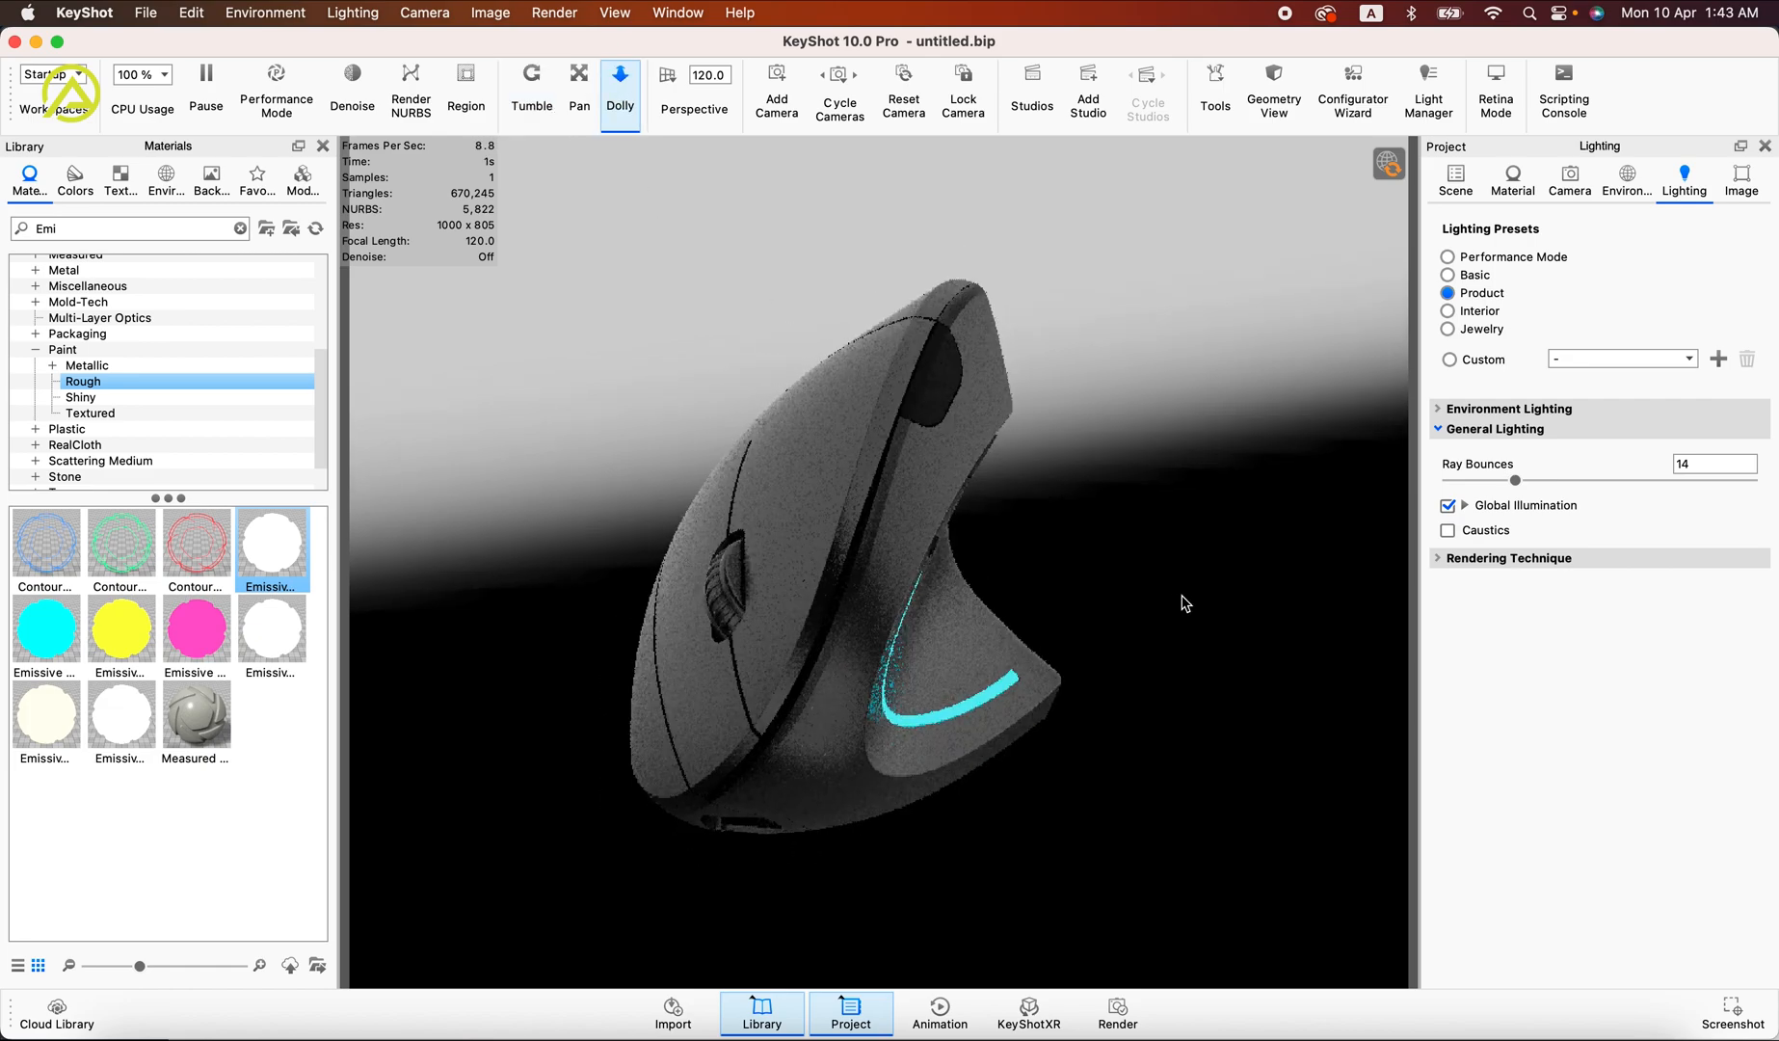
Step: Rotate the environment so its dark area falls behind the scroll-wheel side of the mouse and the grey gradient behind the thumb rest
left_click_drag(1180, 602, 1031, 590, "super")
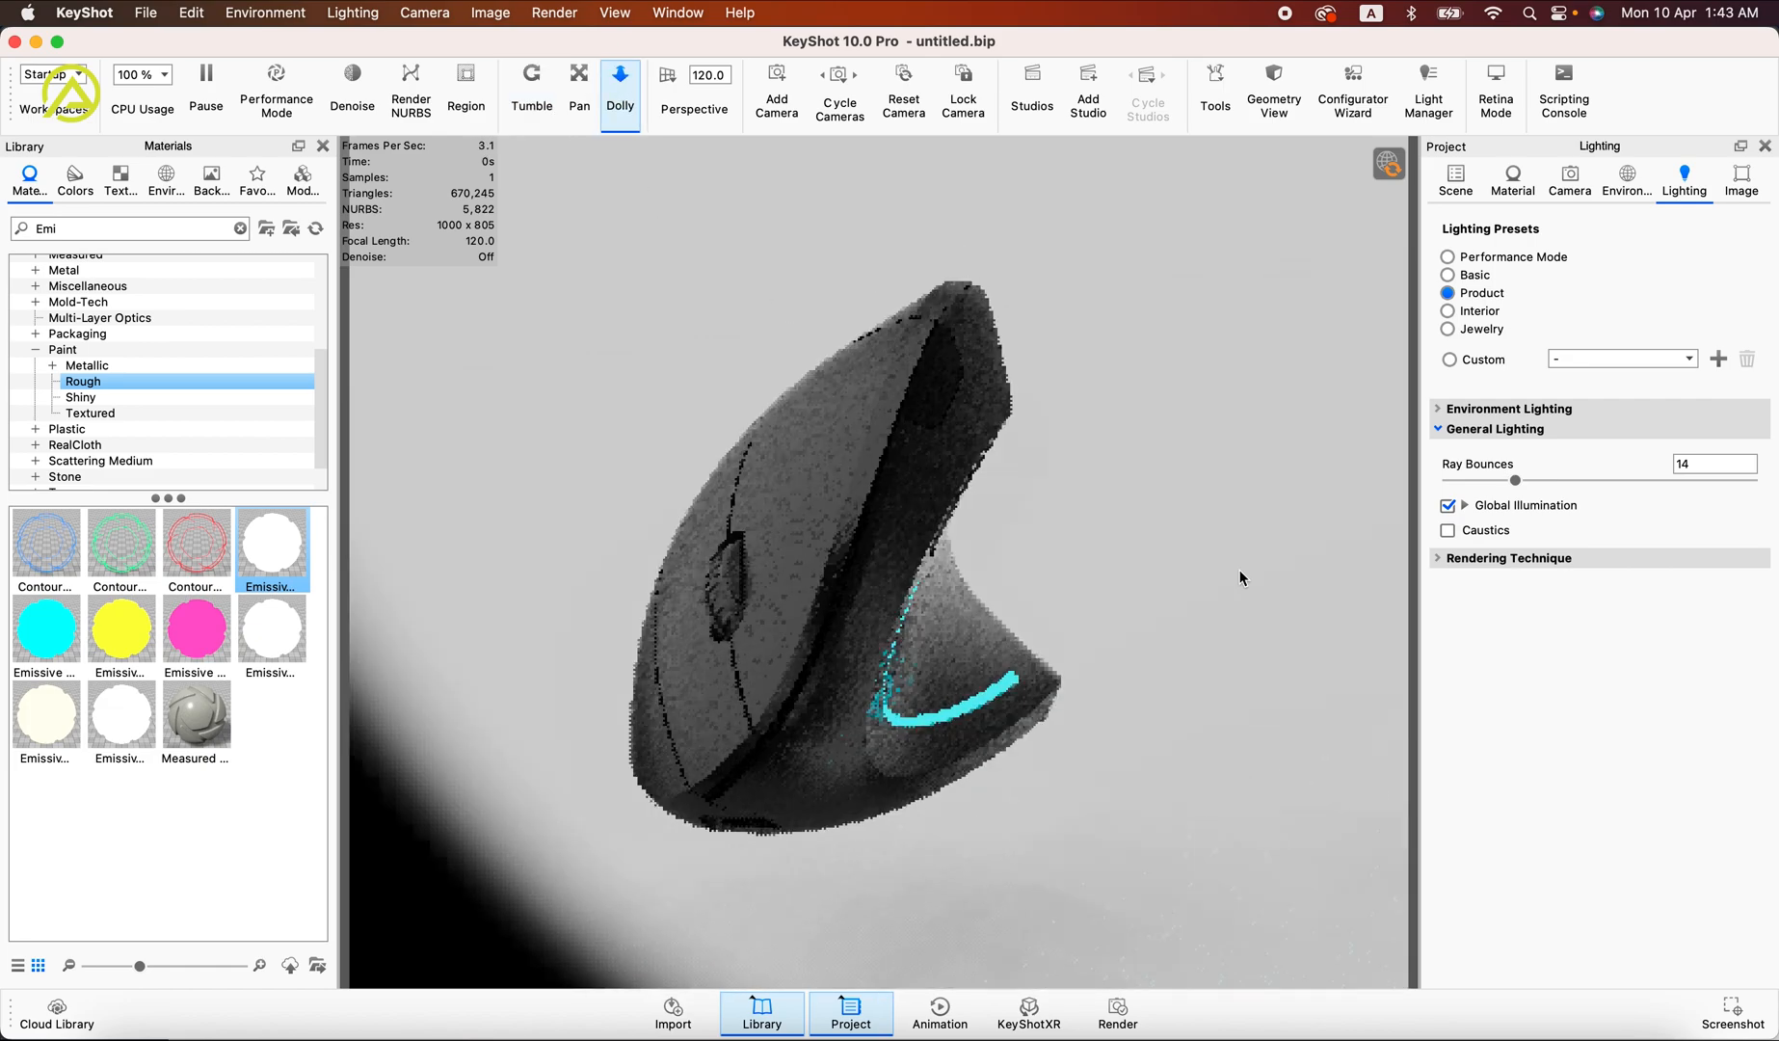
left_click_drag(1160, 583, 1036, 578, "super")
left_click_drag(1228, 583, 1145, 567, "super")
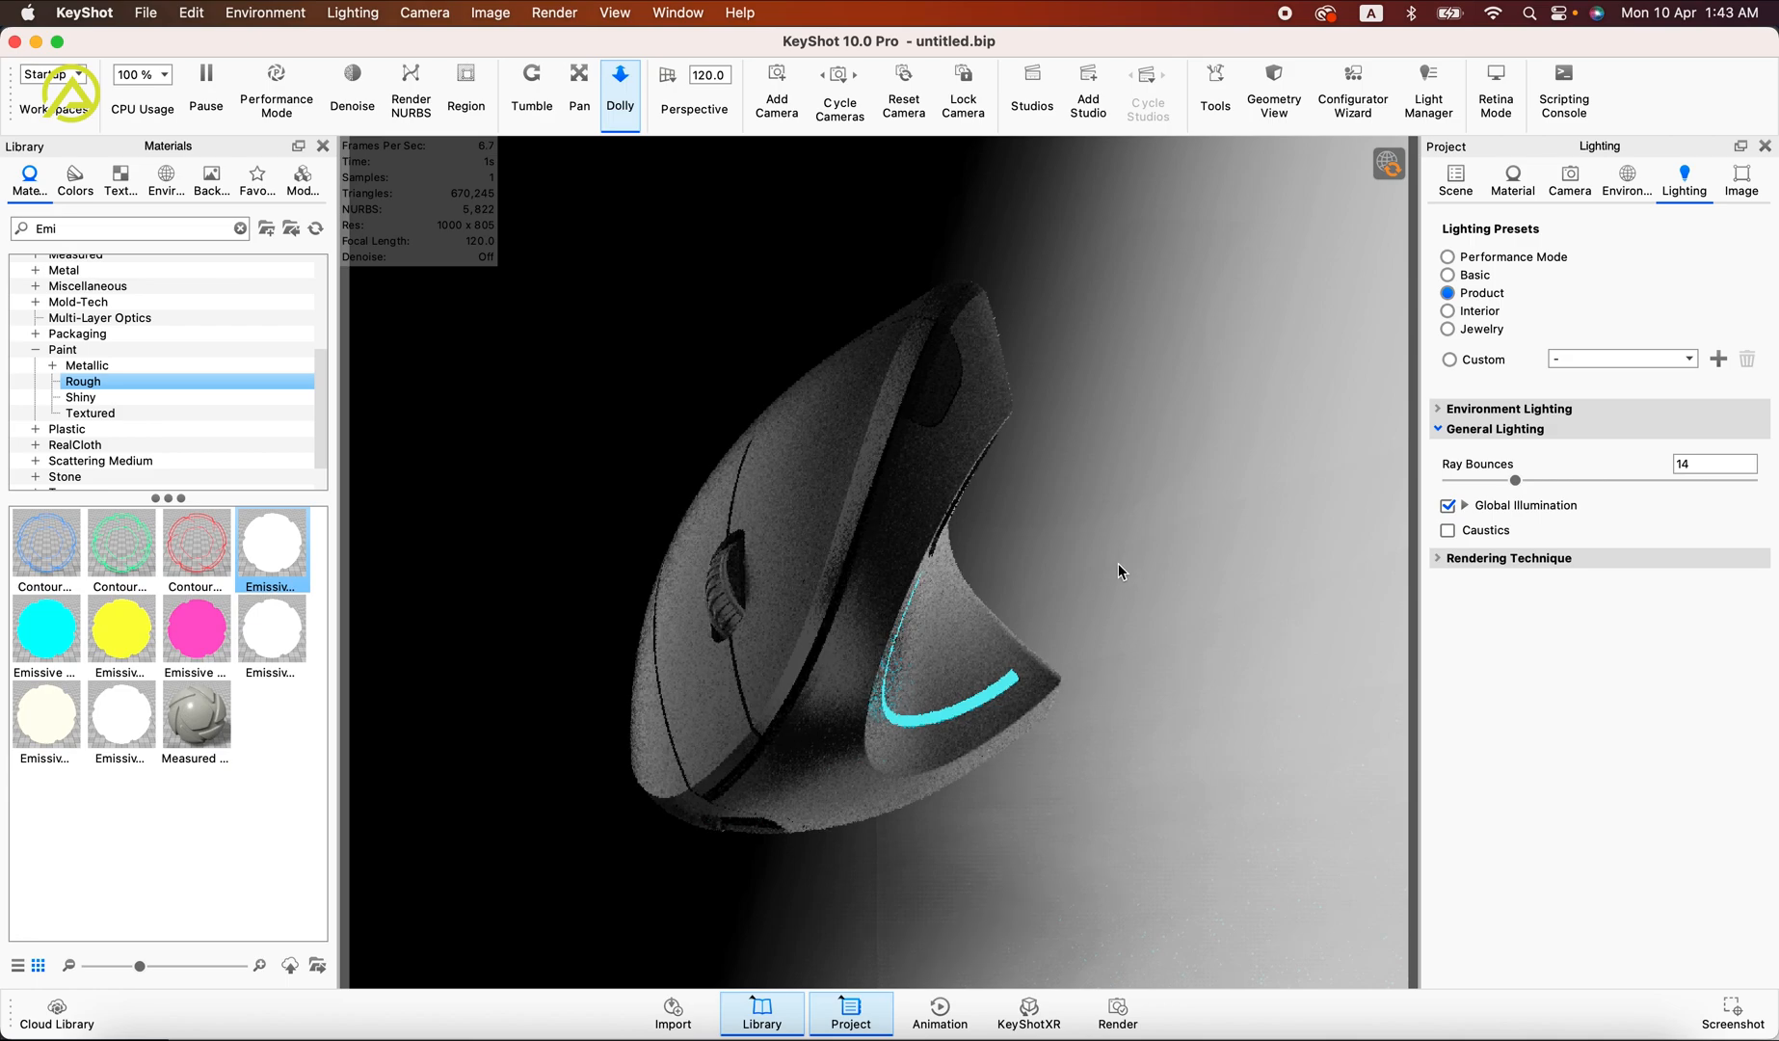
left_click_drag(1130, 566, 1090, 547, "super")
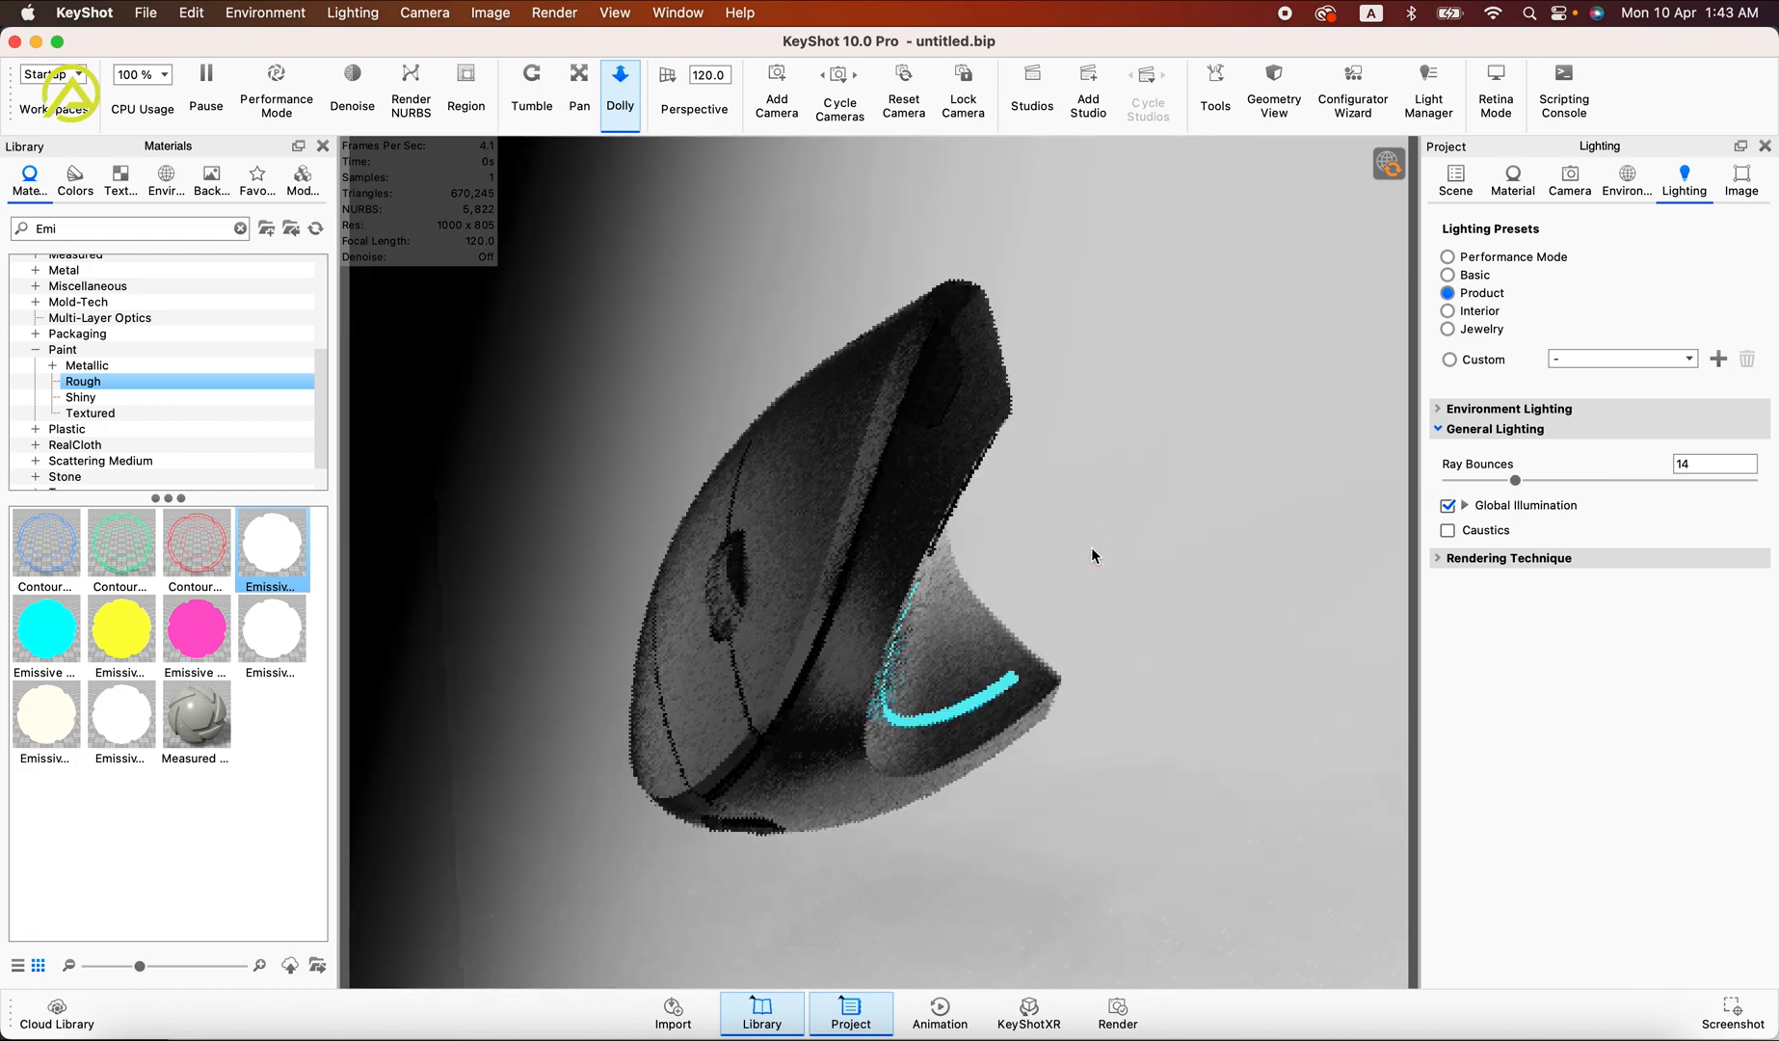
Step: Toggle the first, second and fourth pins off and on in the environment to compare their effect on the mouse
left_click(1626, 180)
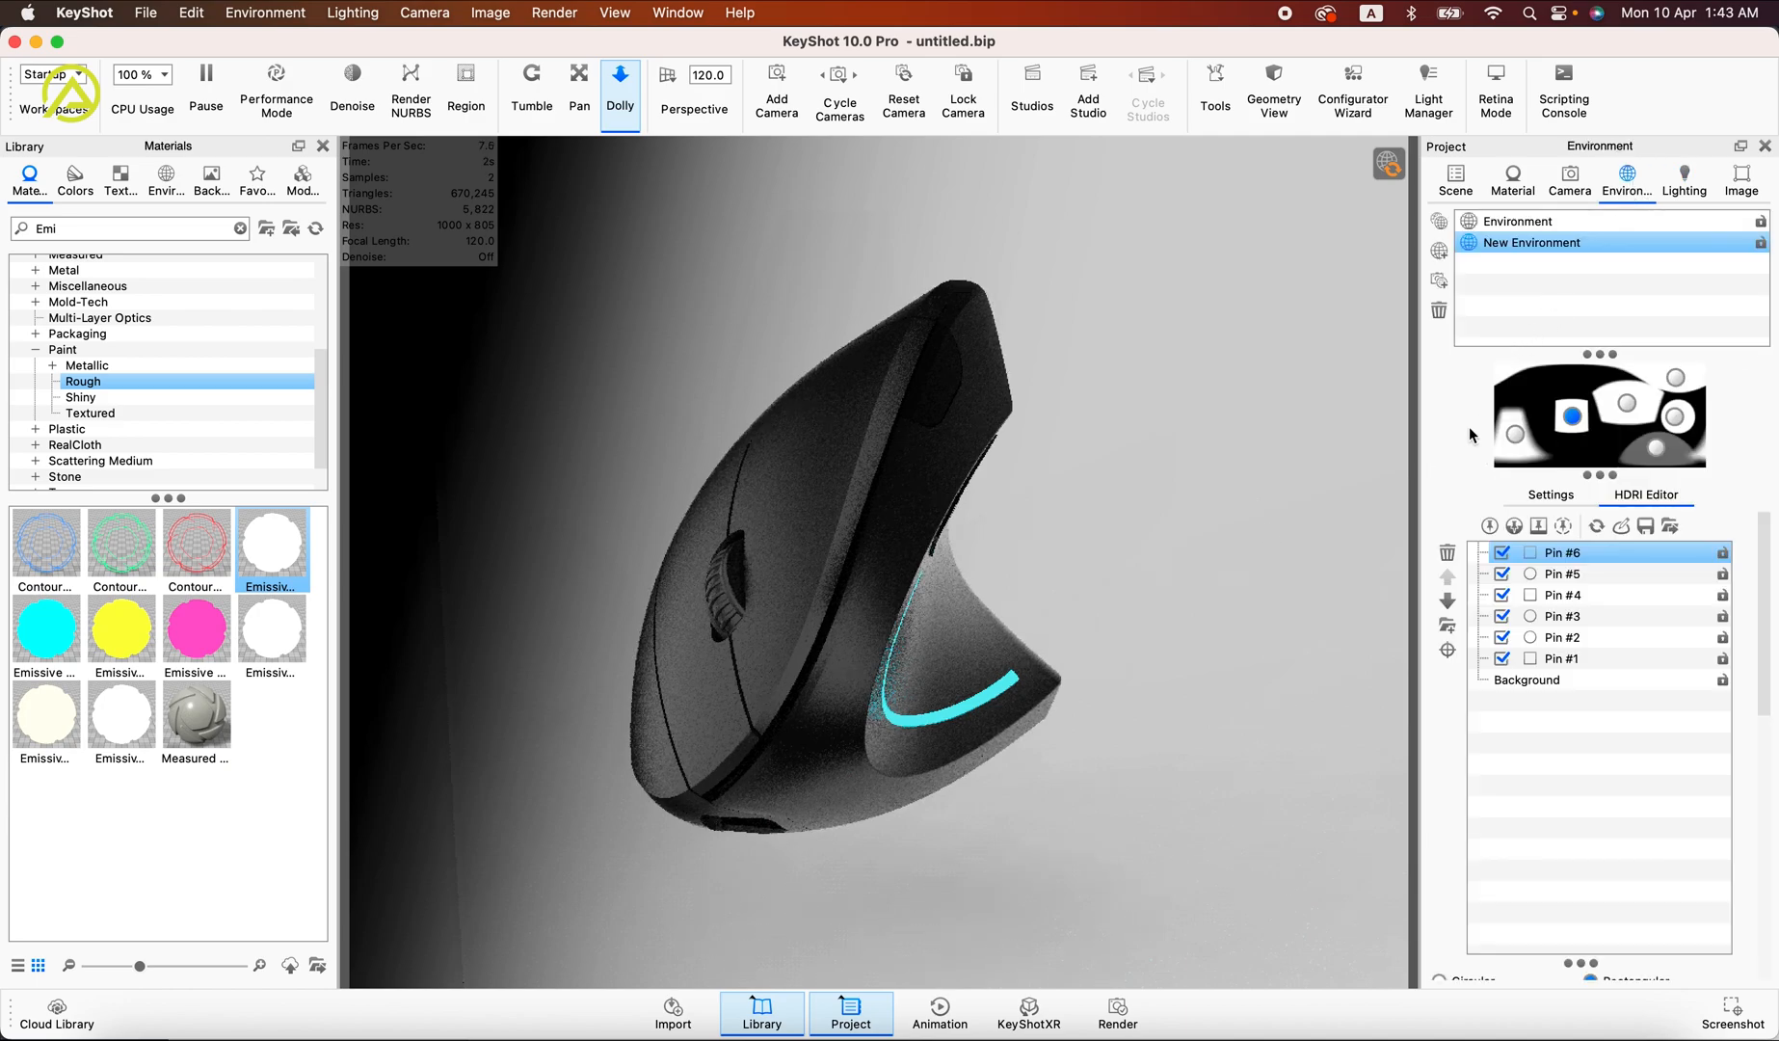
left_click(1498, 660)
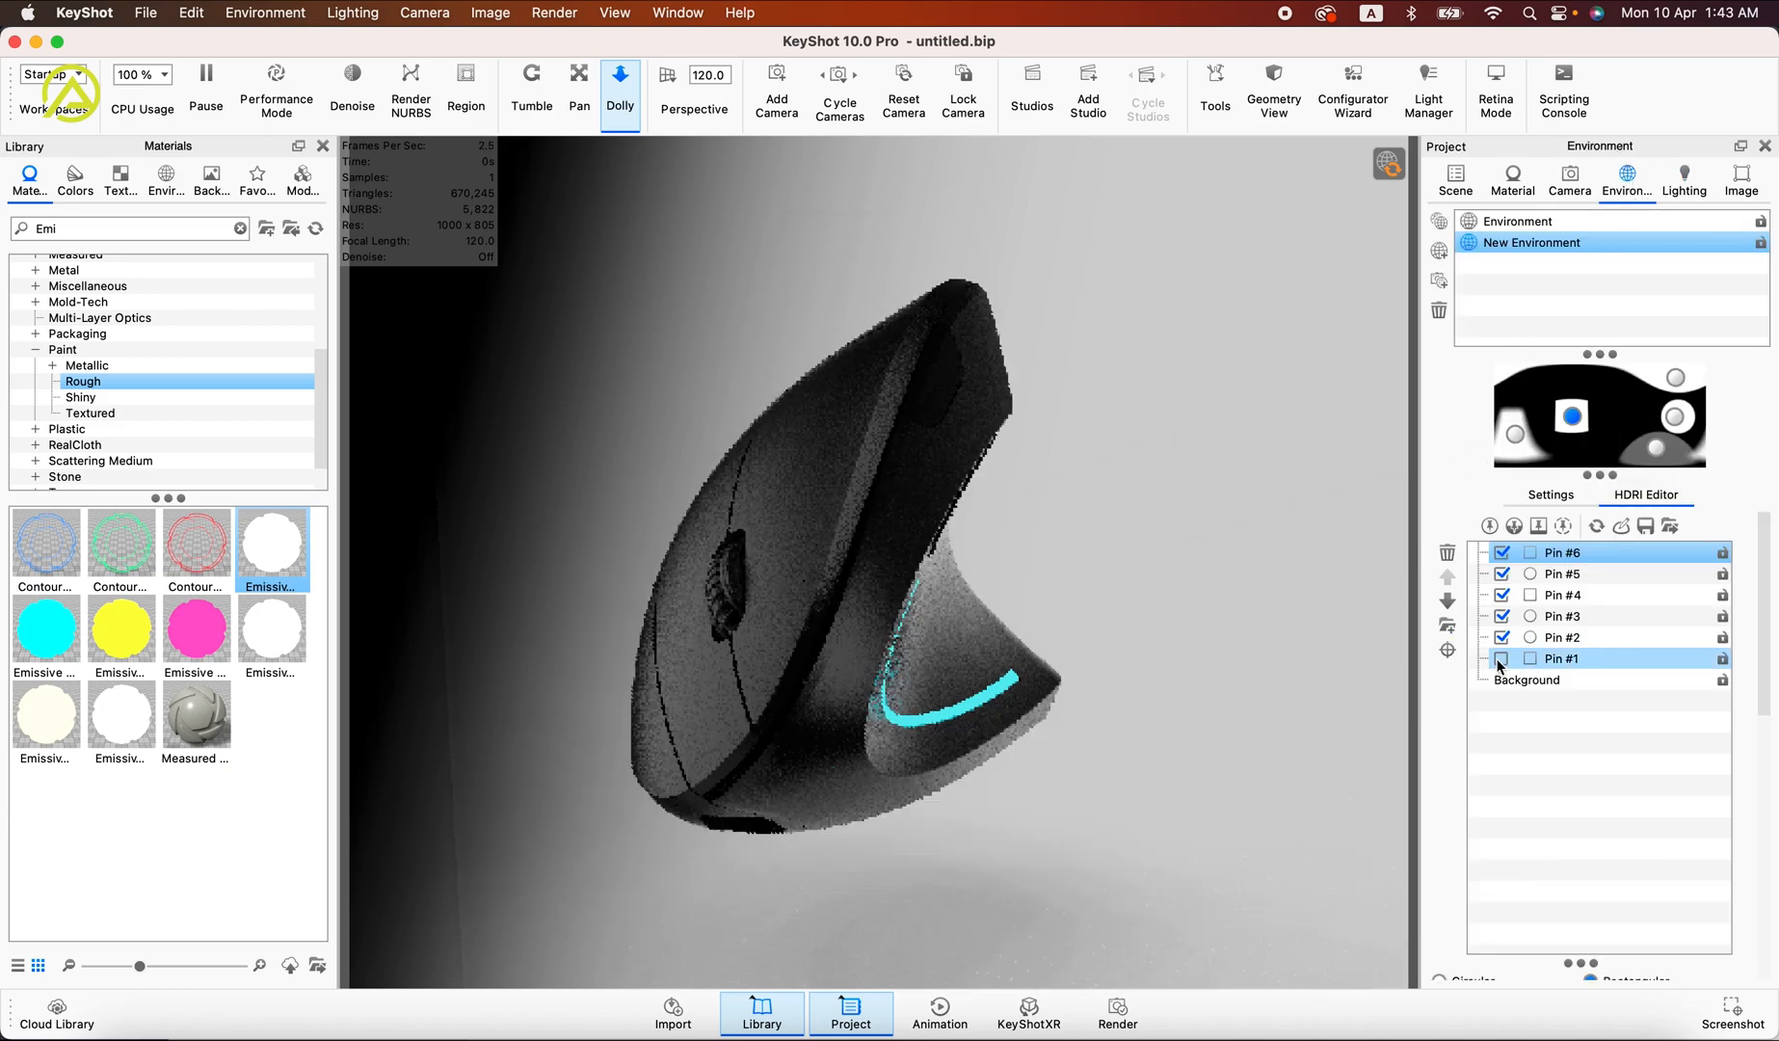
left_click(1498, 660)
left_click(1502, 639)
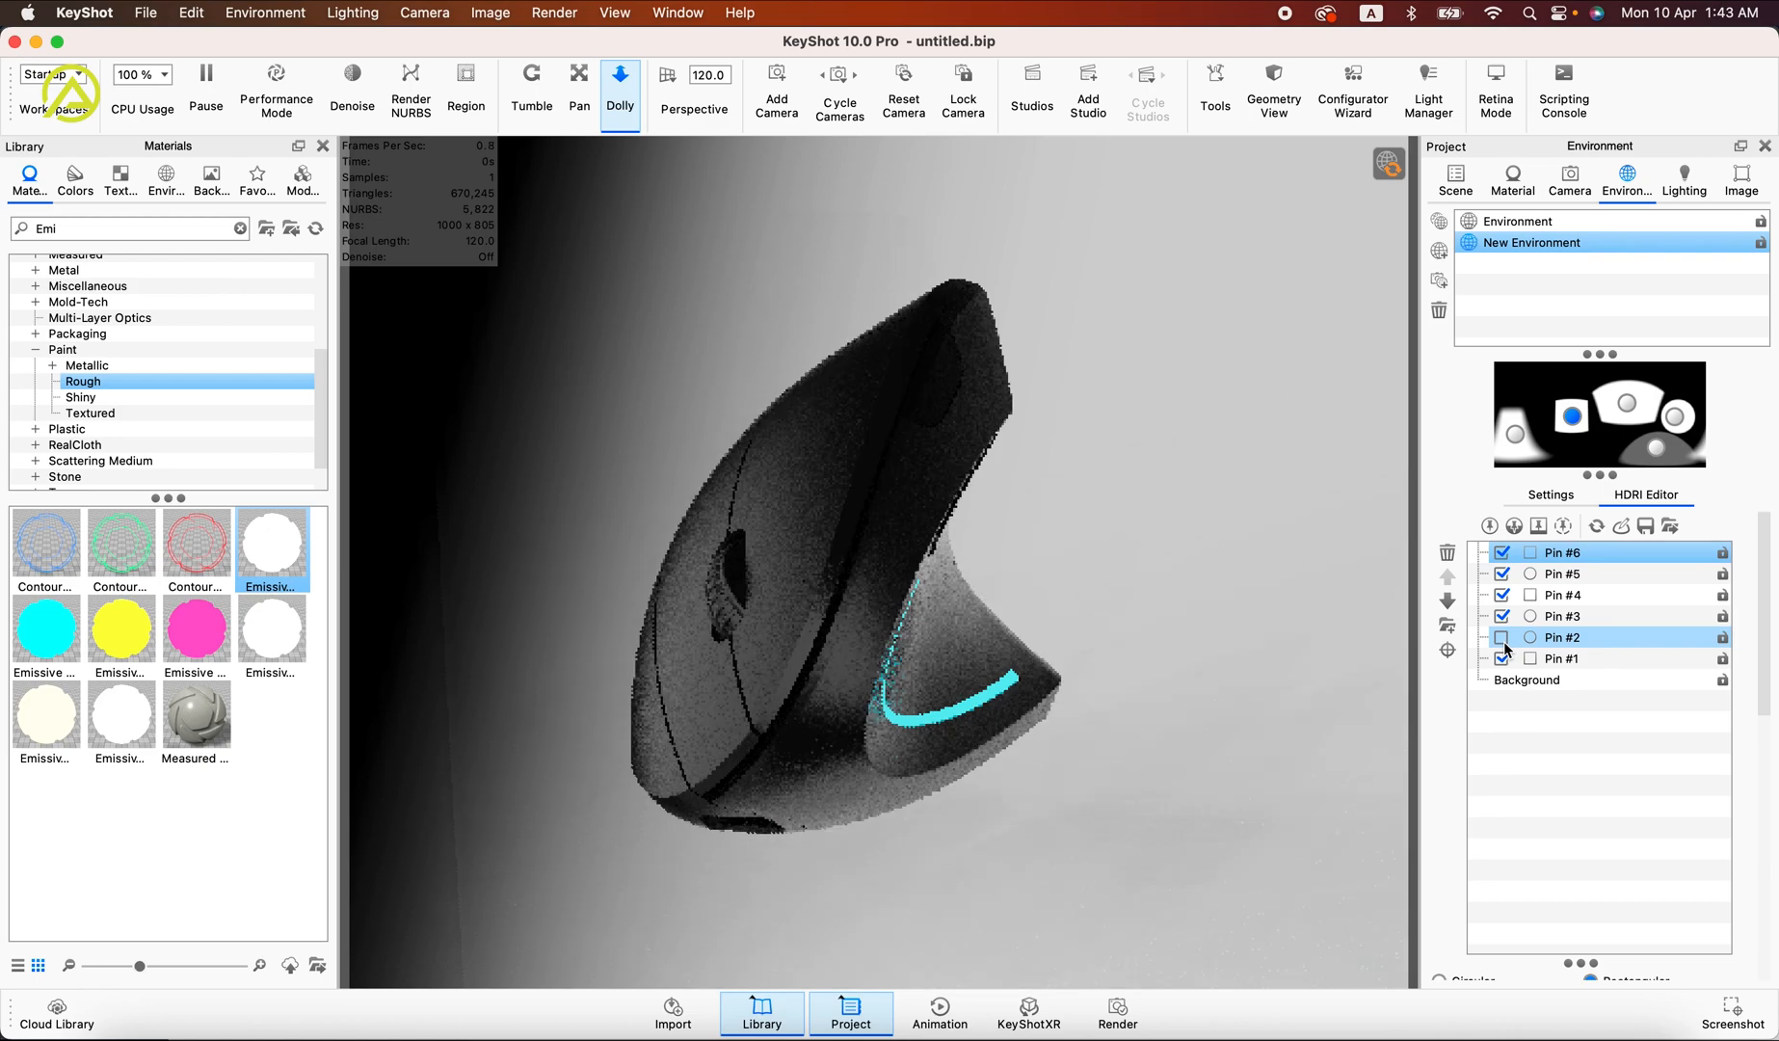
left_click(1503, 639)
left_click(1502, 595)
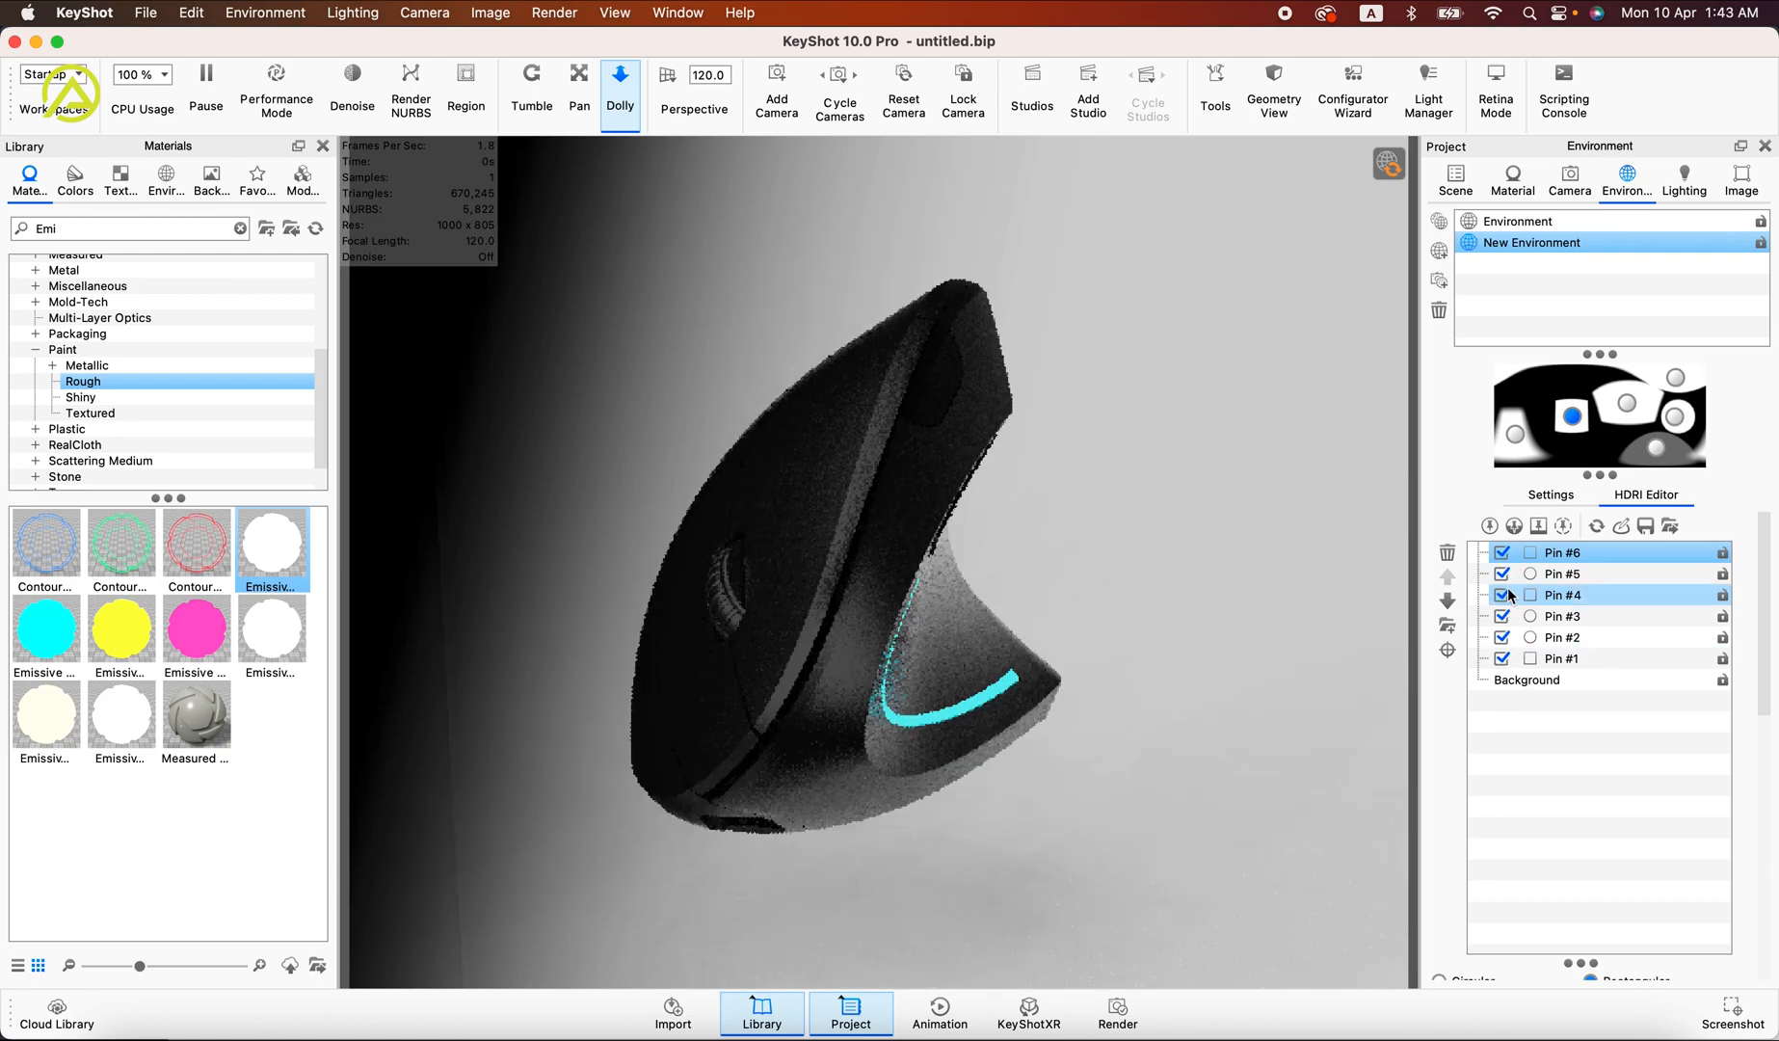
left_click(1502, 595)
Step: Set the fourth pin's brightness to 0.6
left_click(1610, 604)
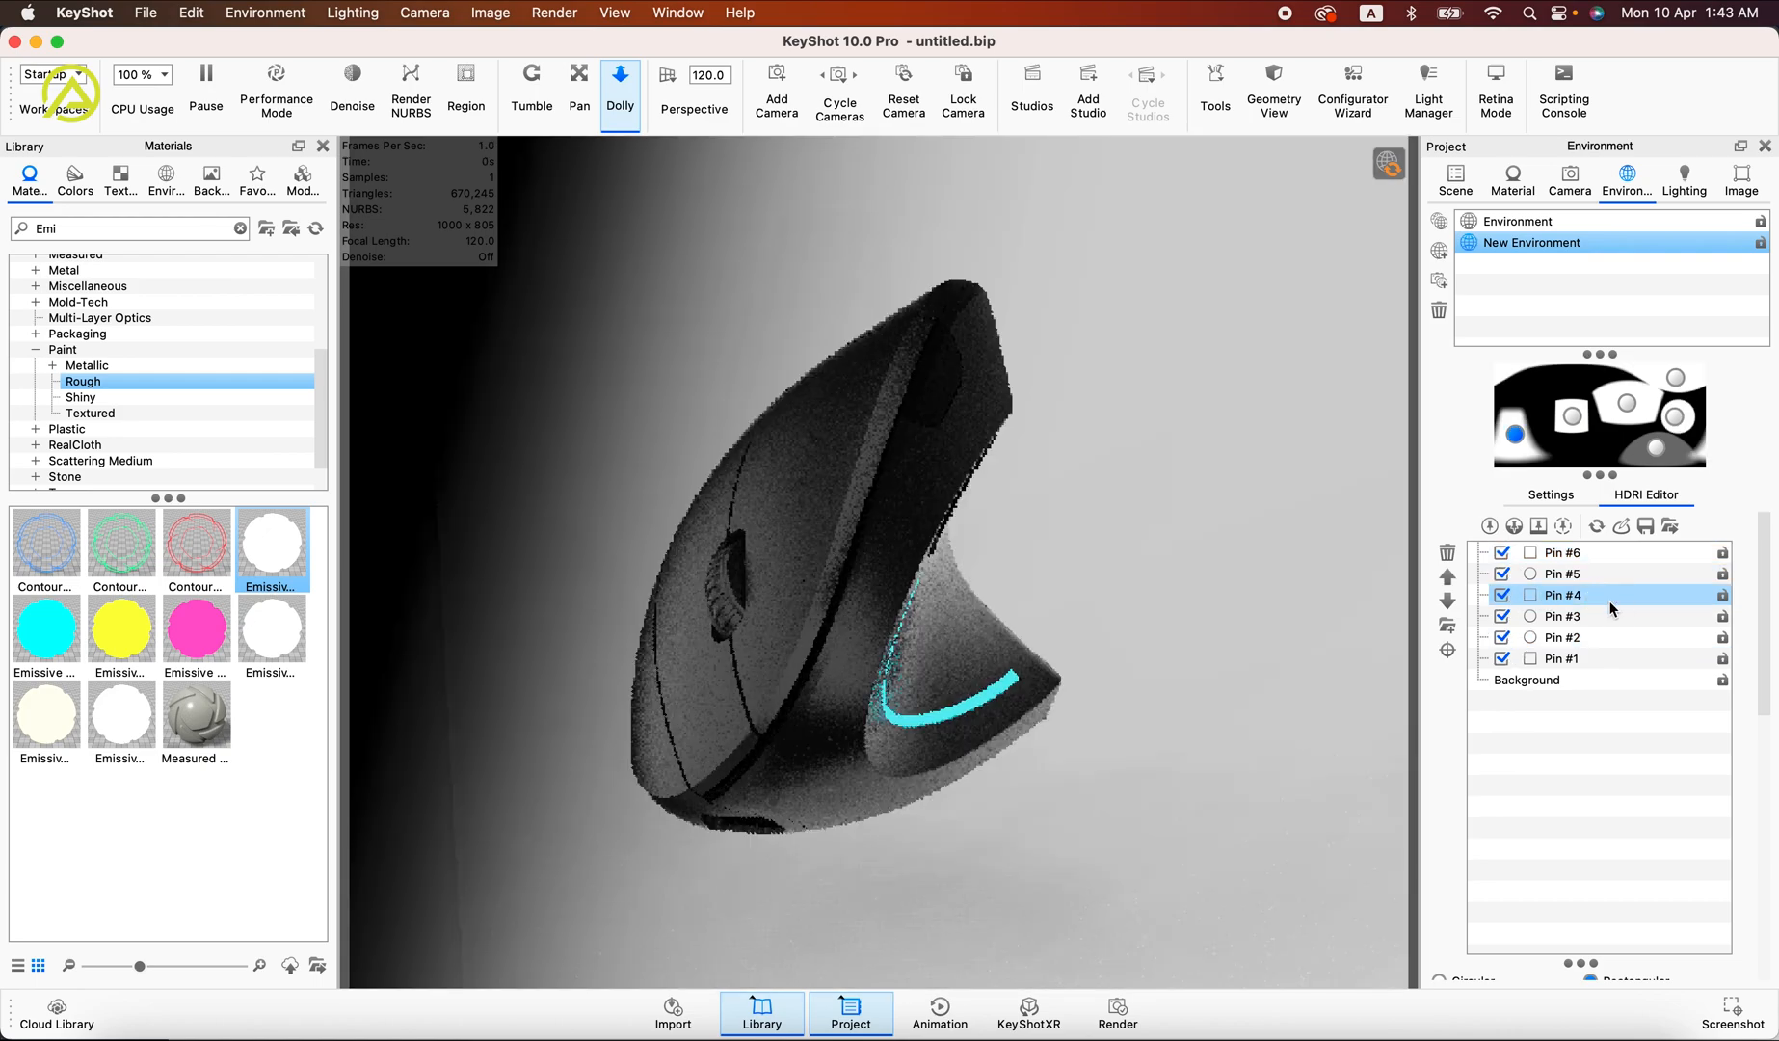
left_click_drag(1768, 596, 1752, 760)
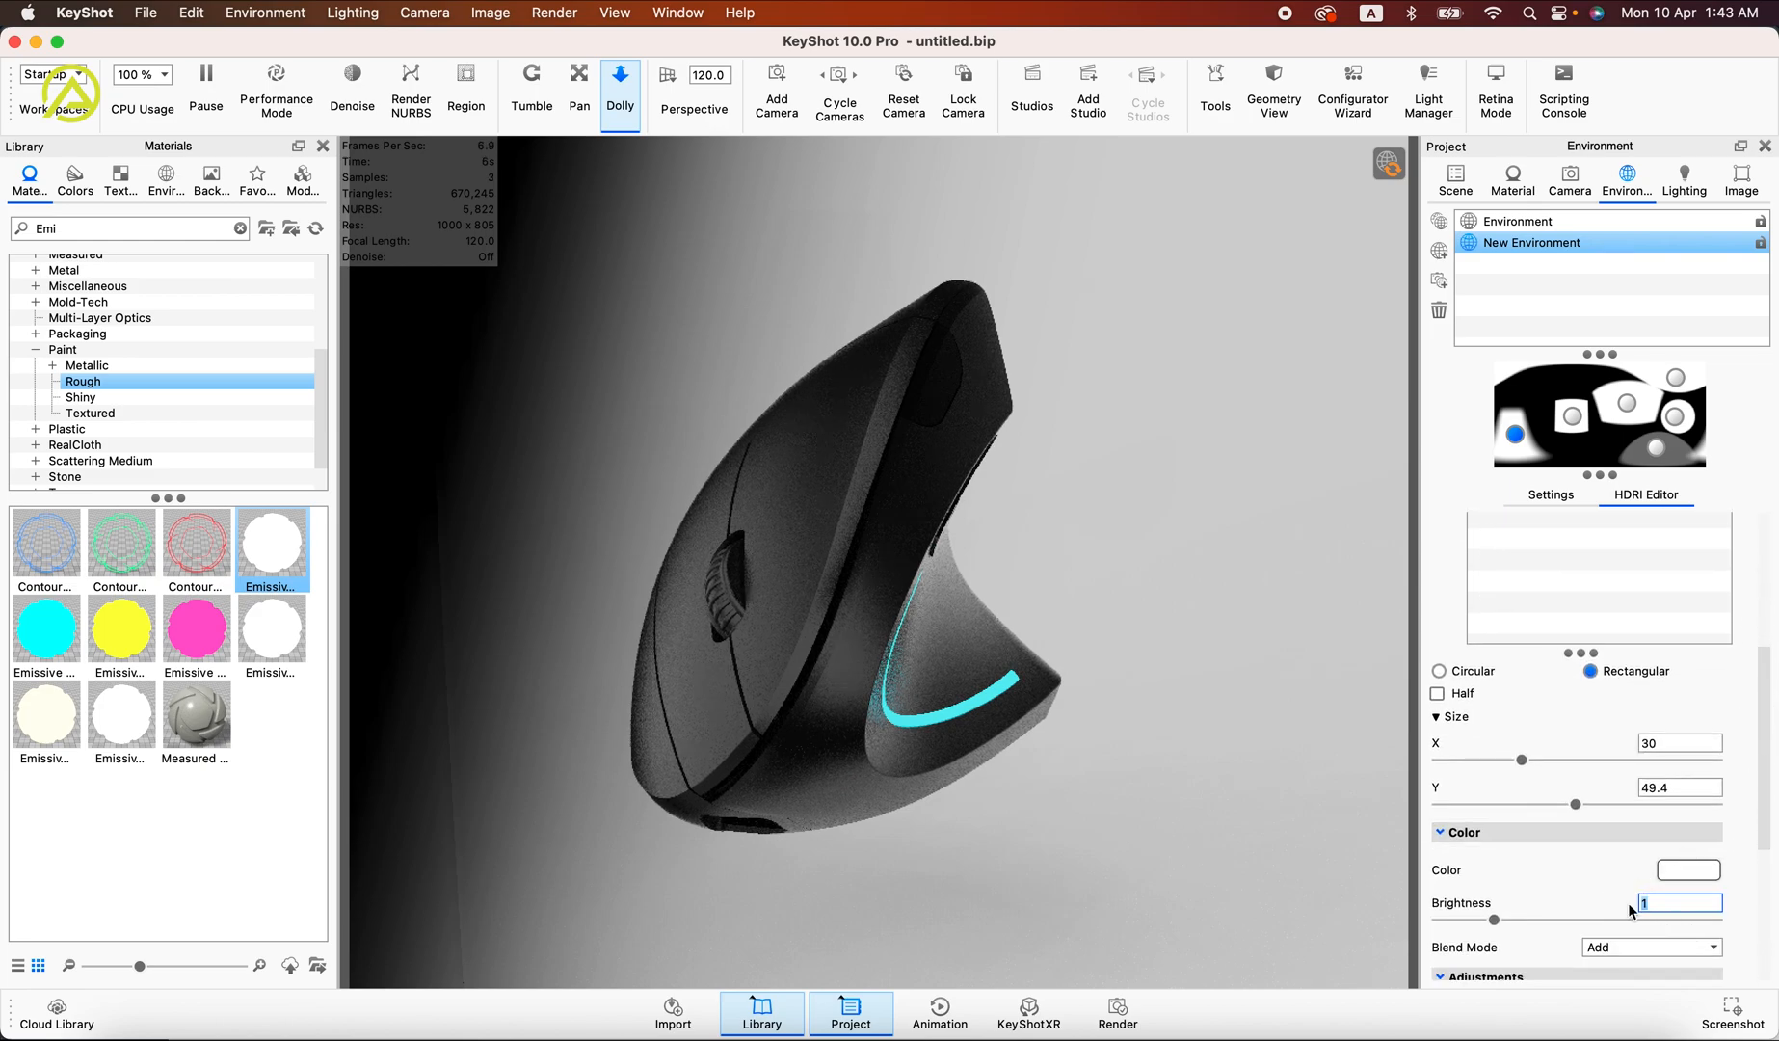
type("0.6")
key("Return")
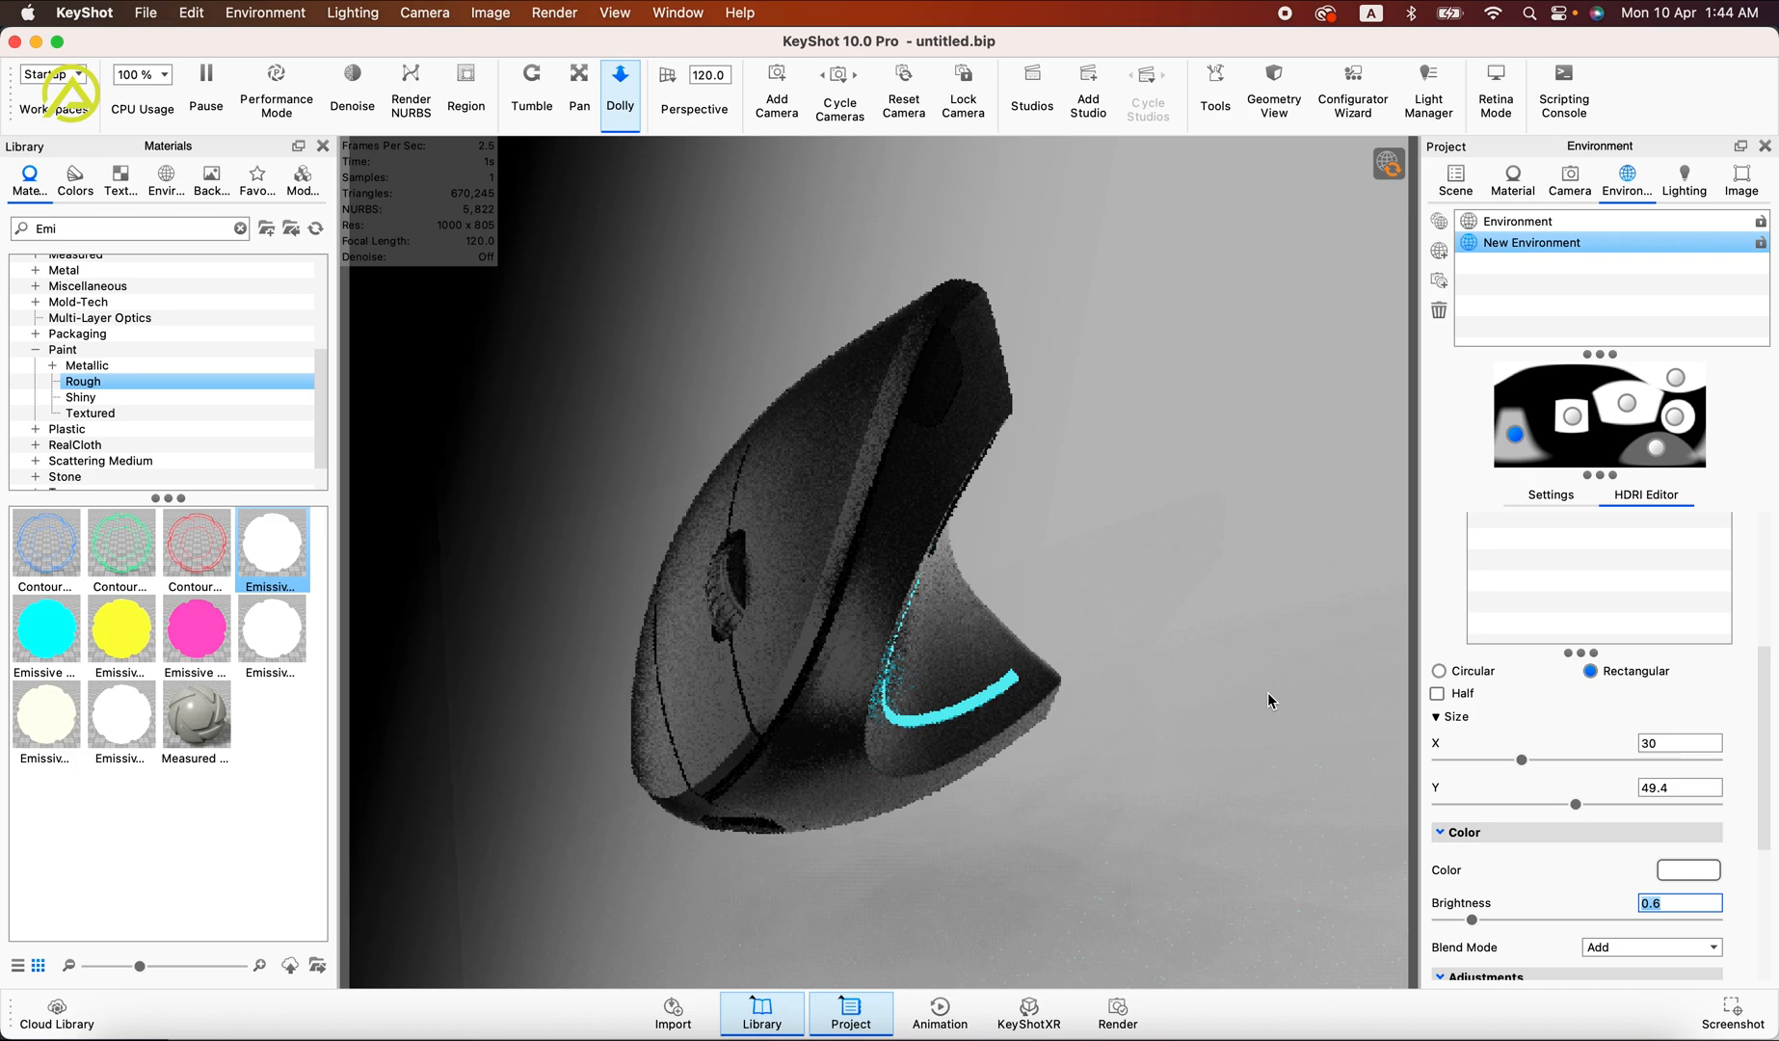
left_click(1263, 682)
Step: Add a seventh circular light pin with its highlight near the top tip of the body, beside the dark thumb button
left_click_drag(1764, 775, 1746, 617)
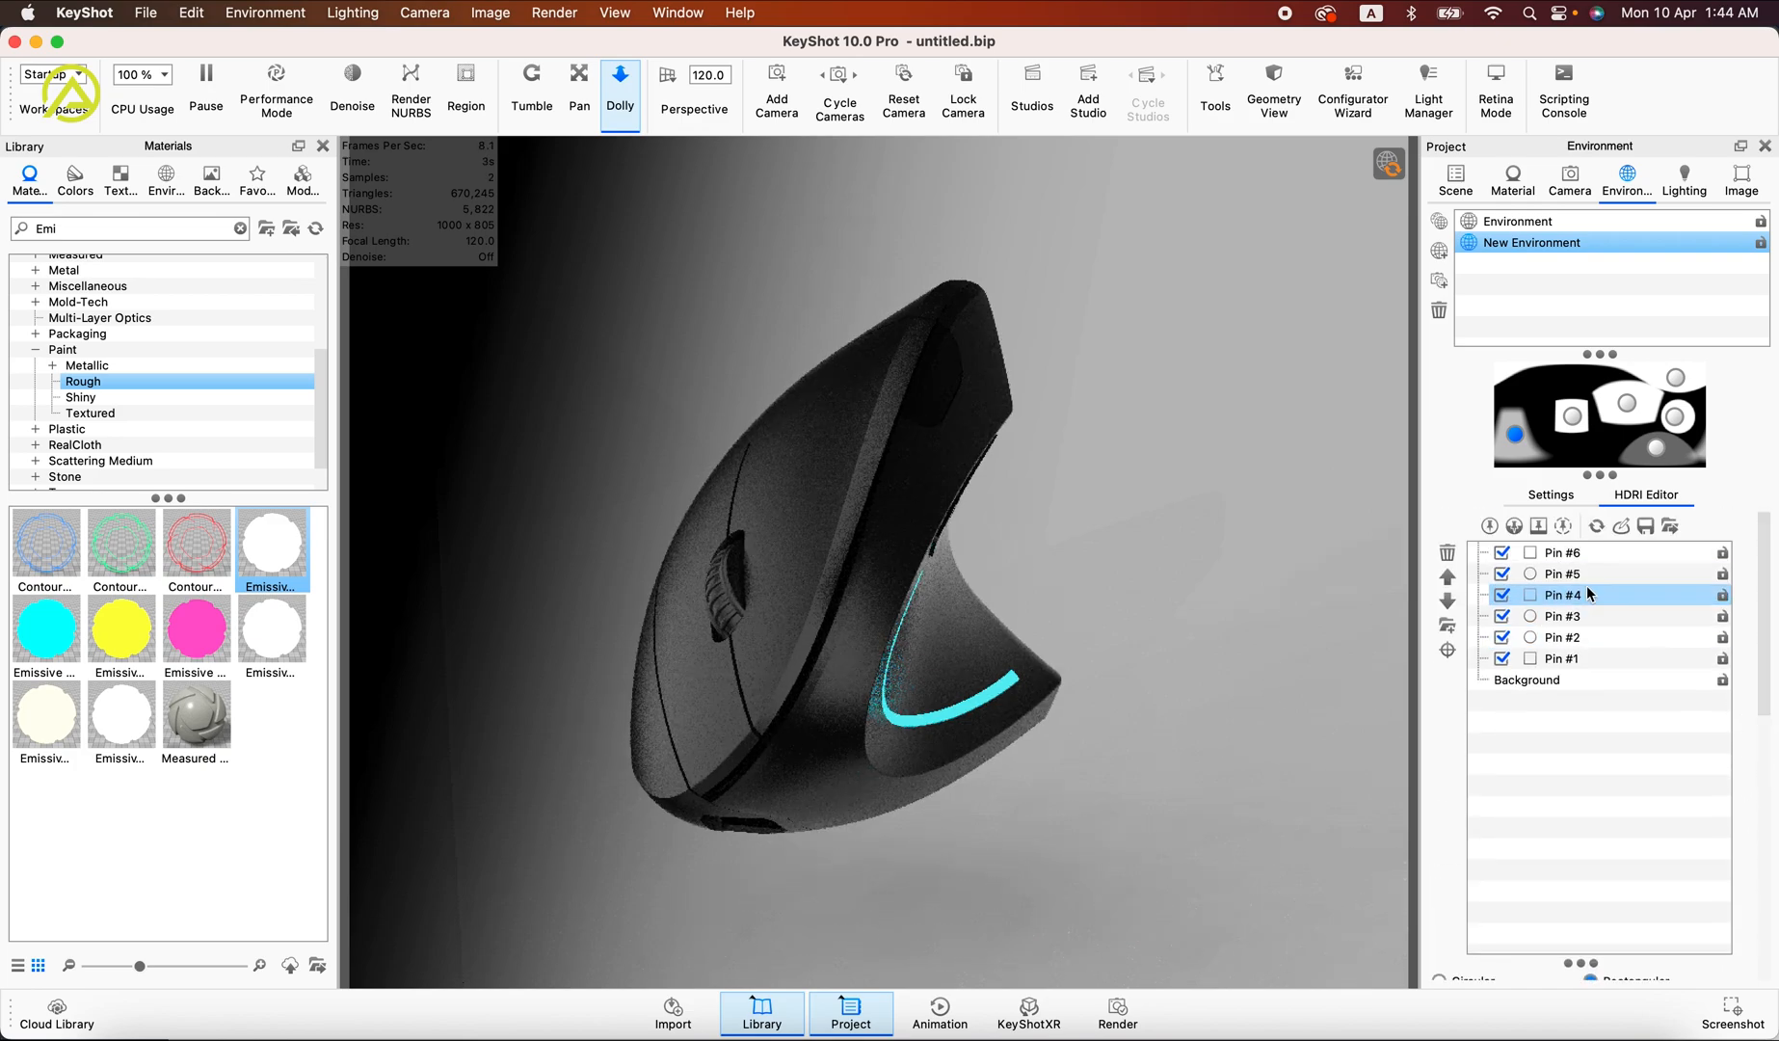
left_click(1488, 527)
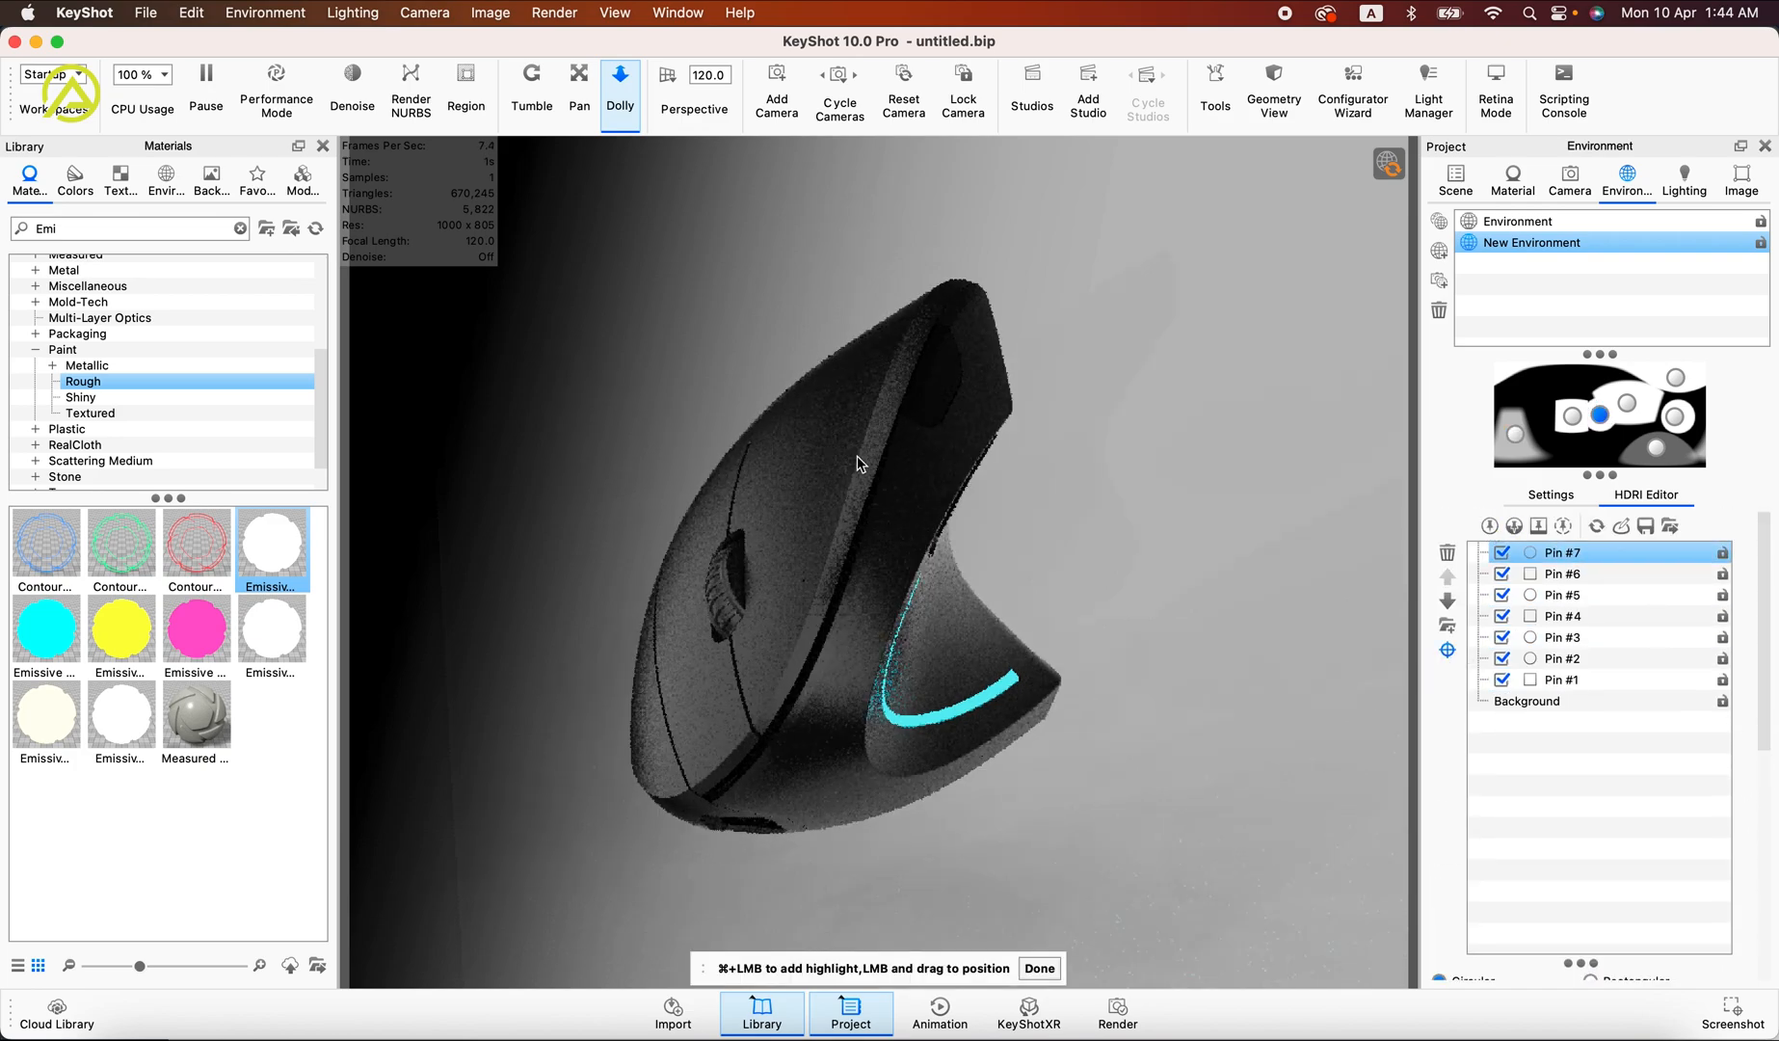
left_click(936, 435)
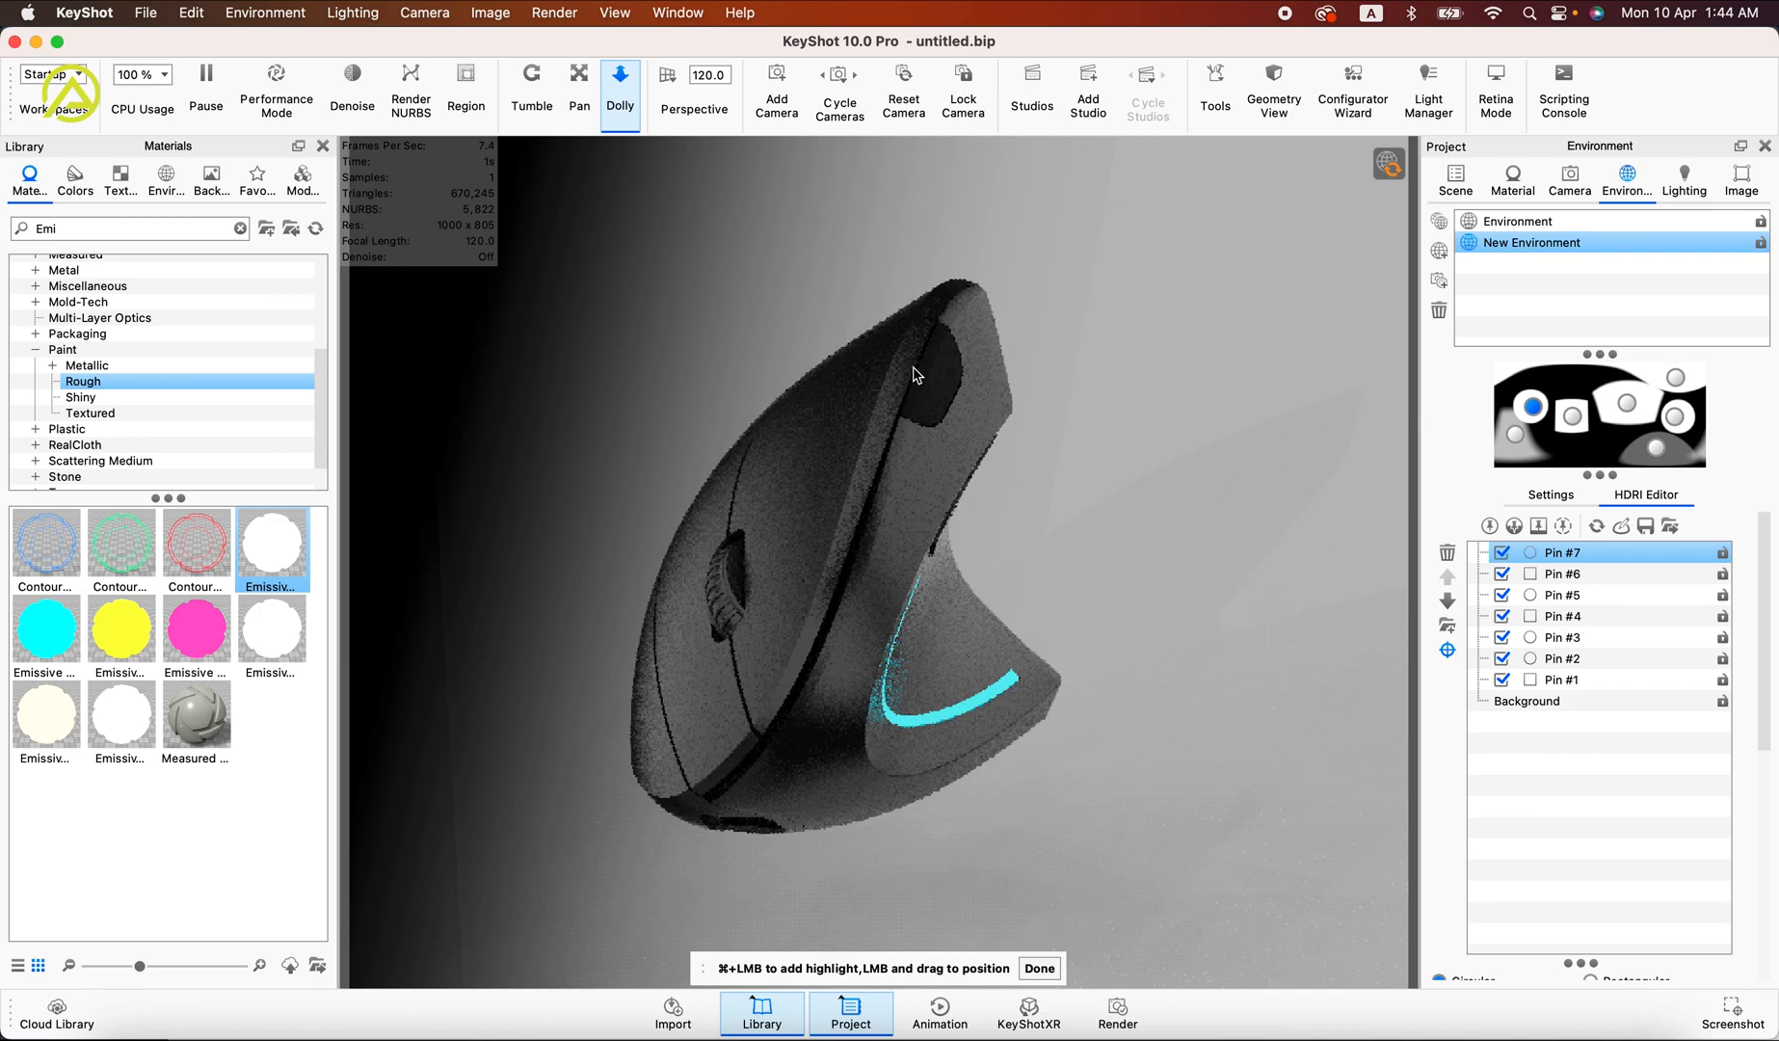
left_click(928, 321)
left_click(937, 325)
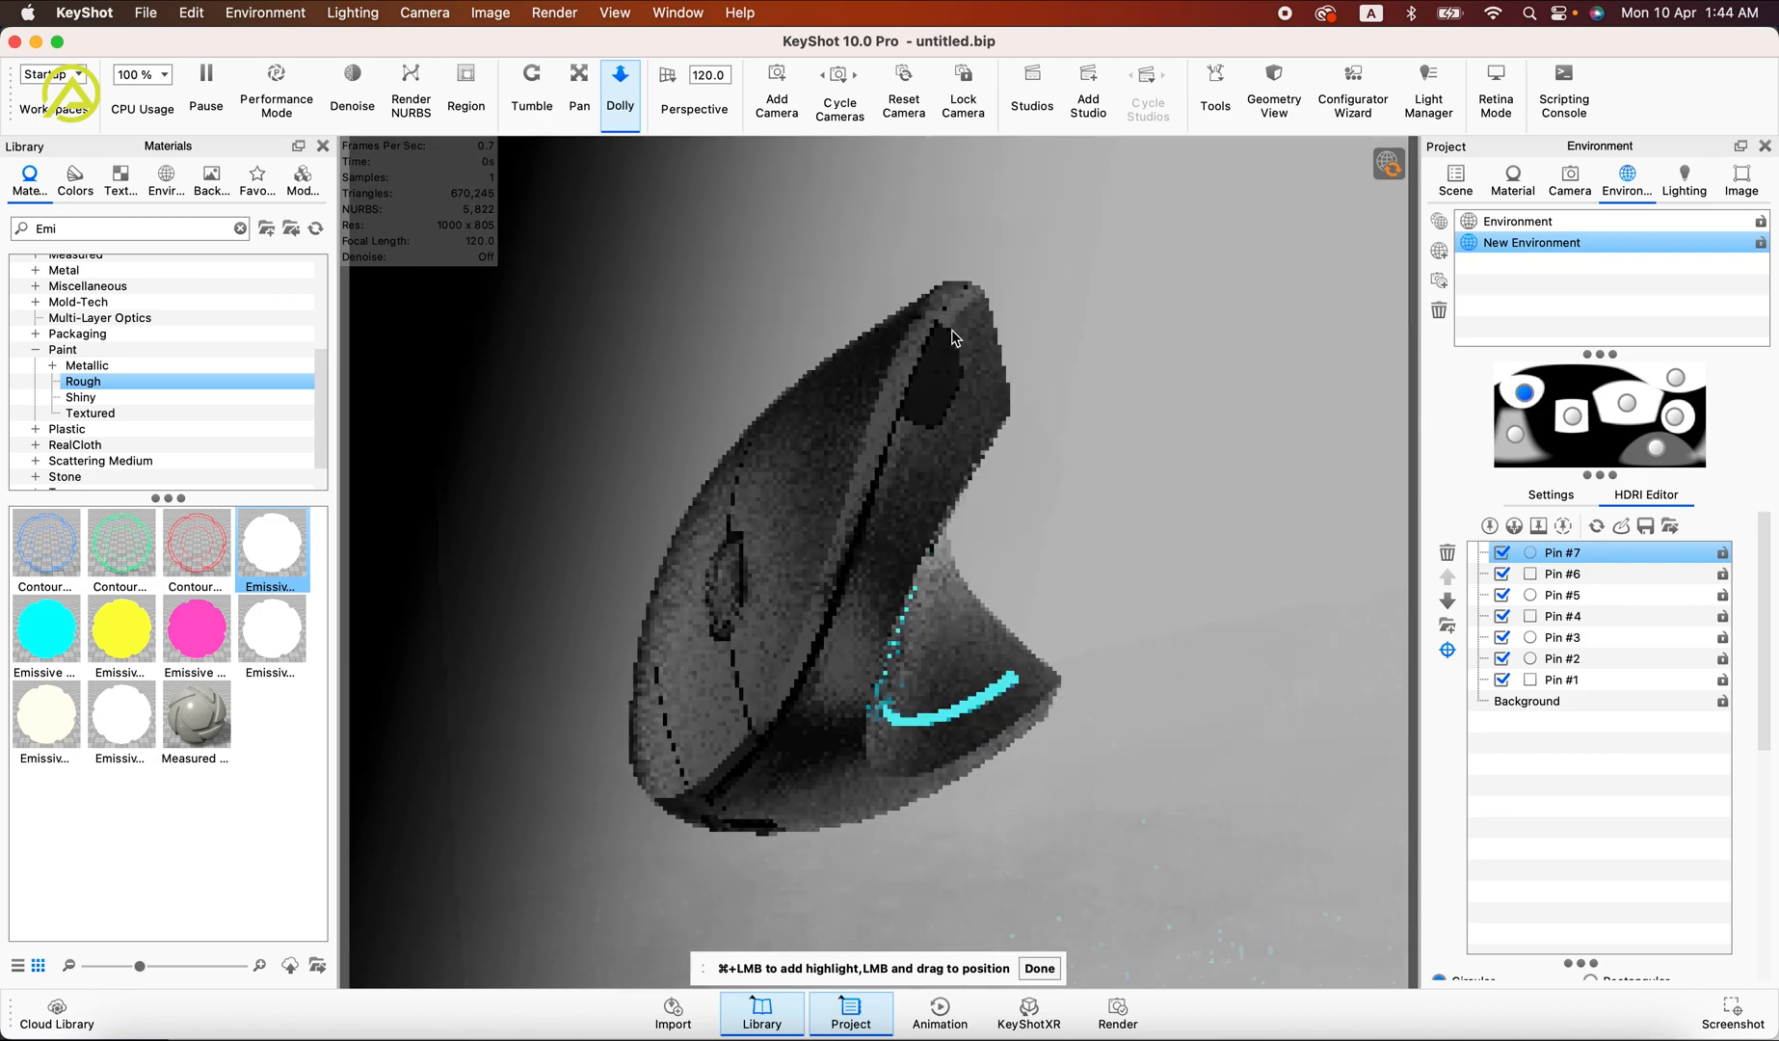
Step: Add an eighth circular light pin with its highlight on the upper part of the mouse's main button surface
left_click(1489, 525)
left_click(1448, 648)
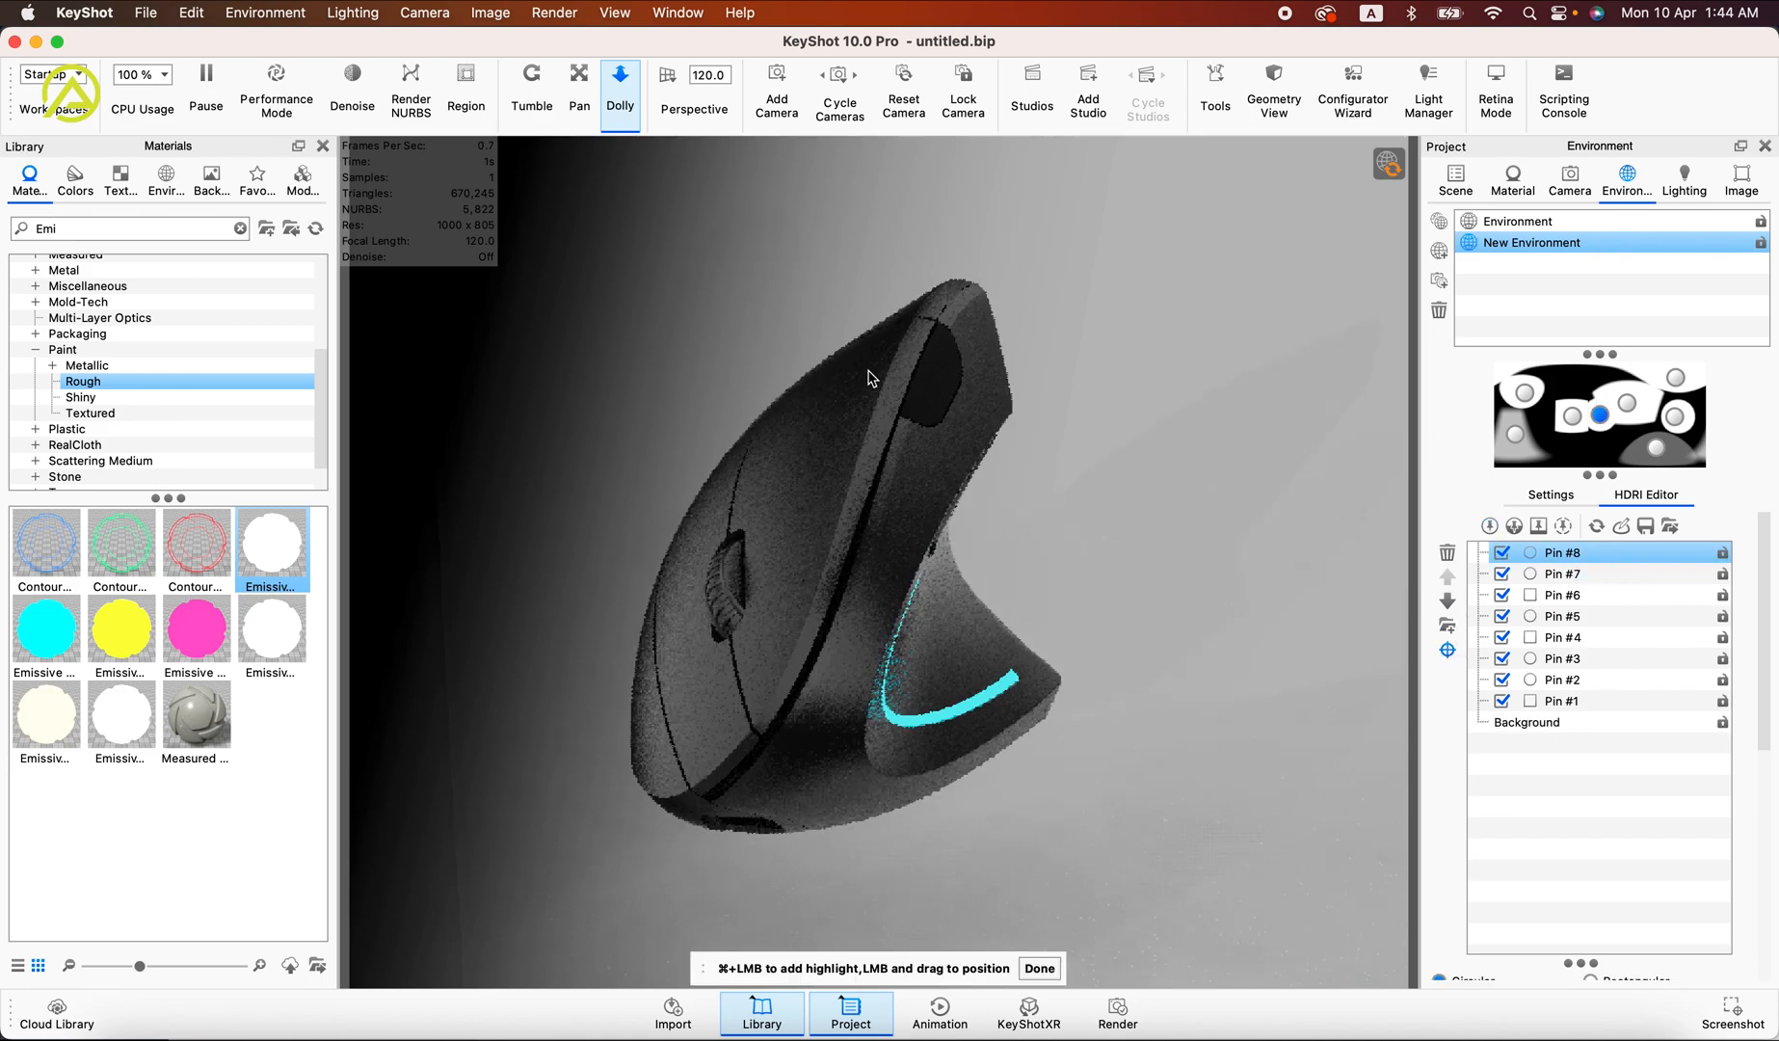
left_click(855, 355)
left_click_drag(851, 350, 848, 399)
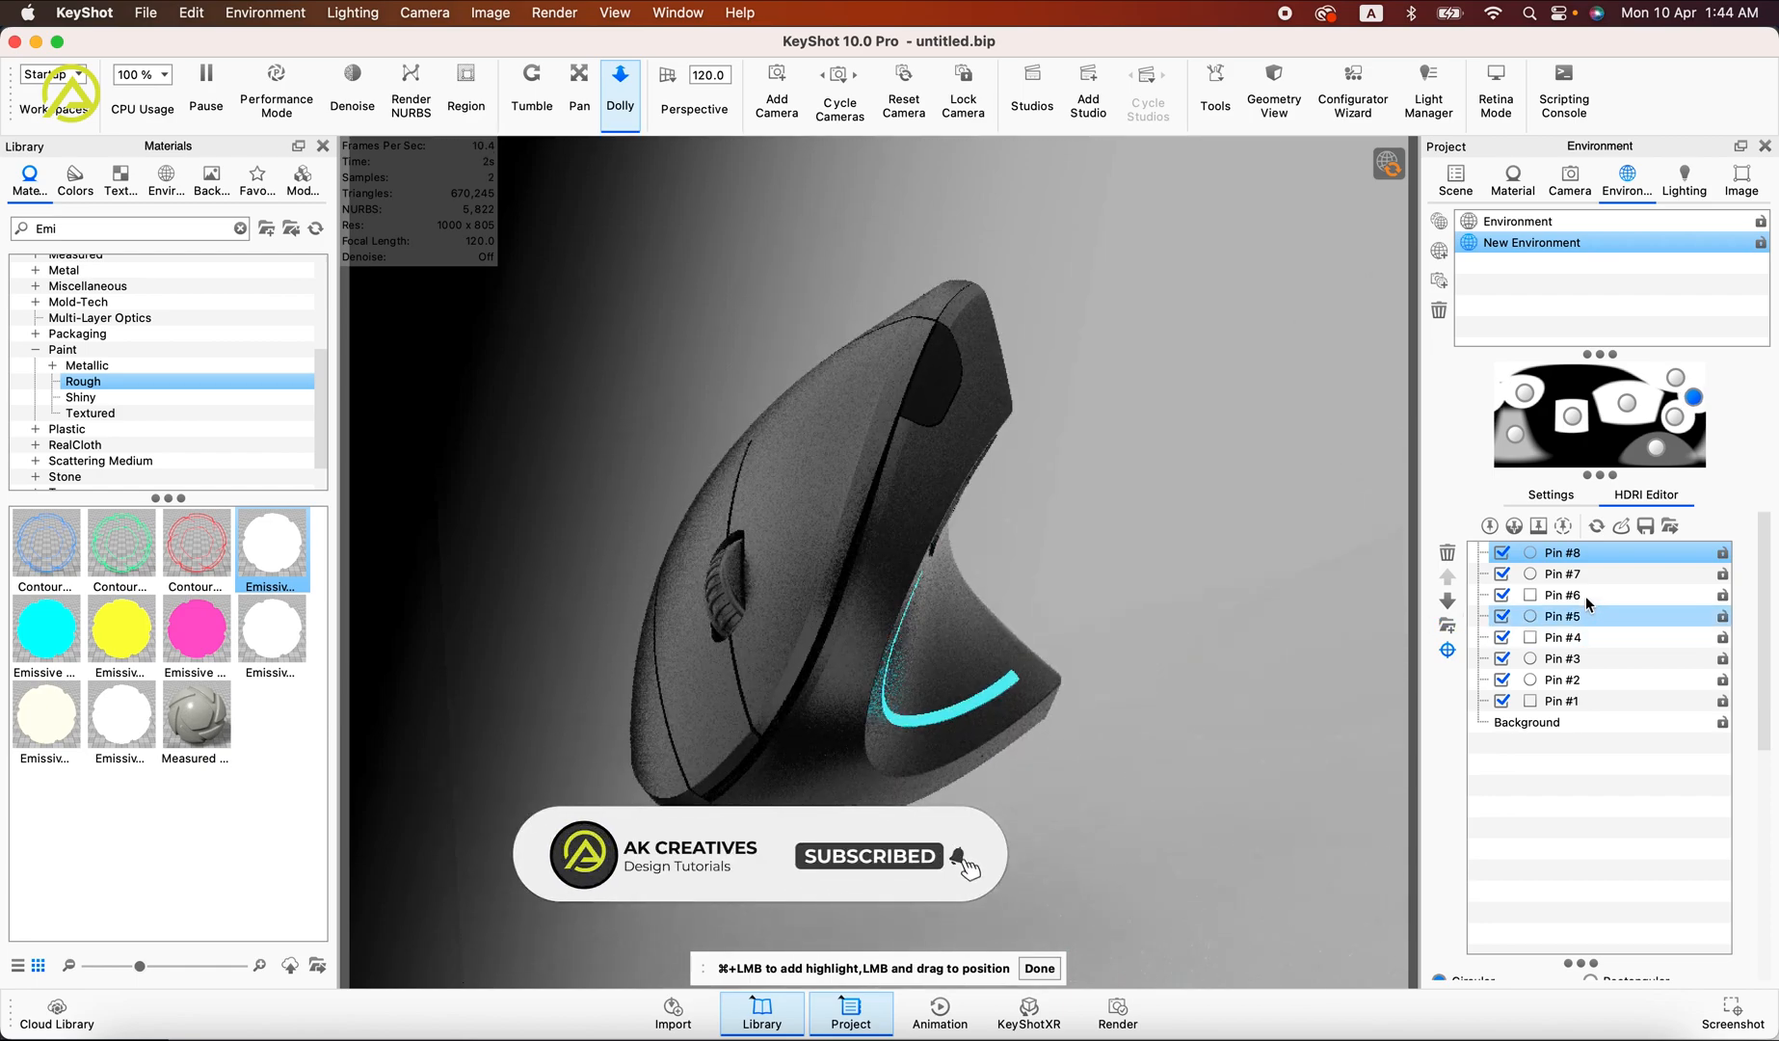
Step: Try a brightness of 0.3 on the seventh pin, settle on 0.6, and set the camera's focal length to 100
left_click(1563, 573)
left_click_drag(1760, 647, 1614, 818)
type("0.3")
key("Return")
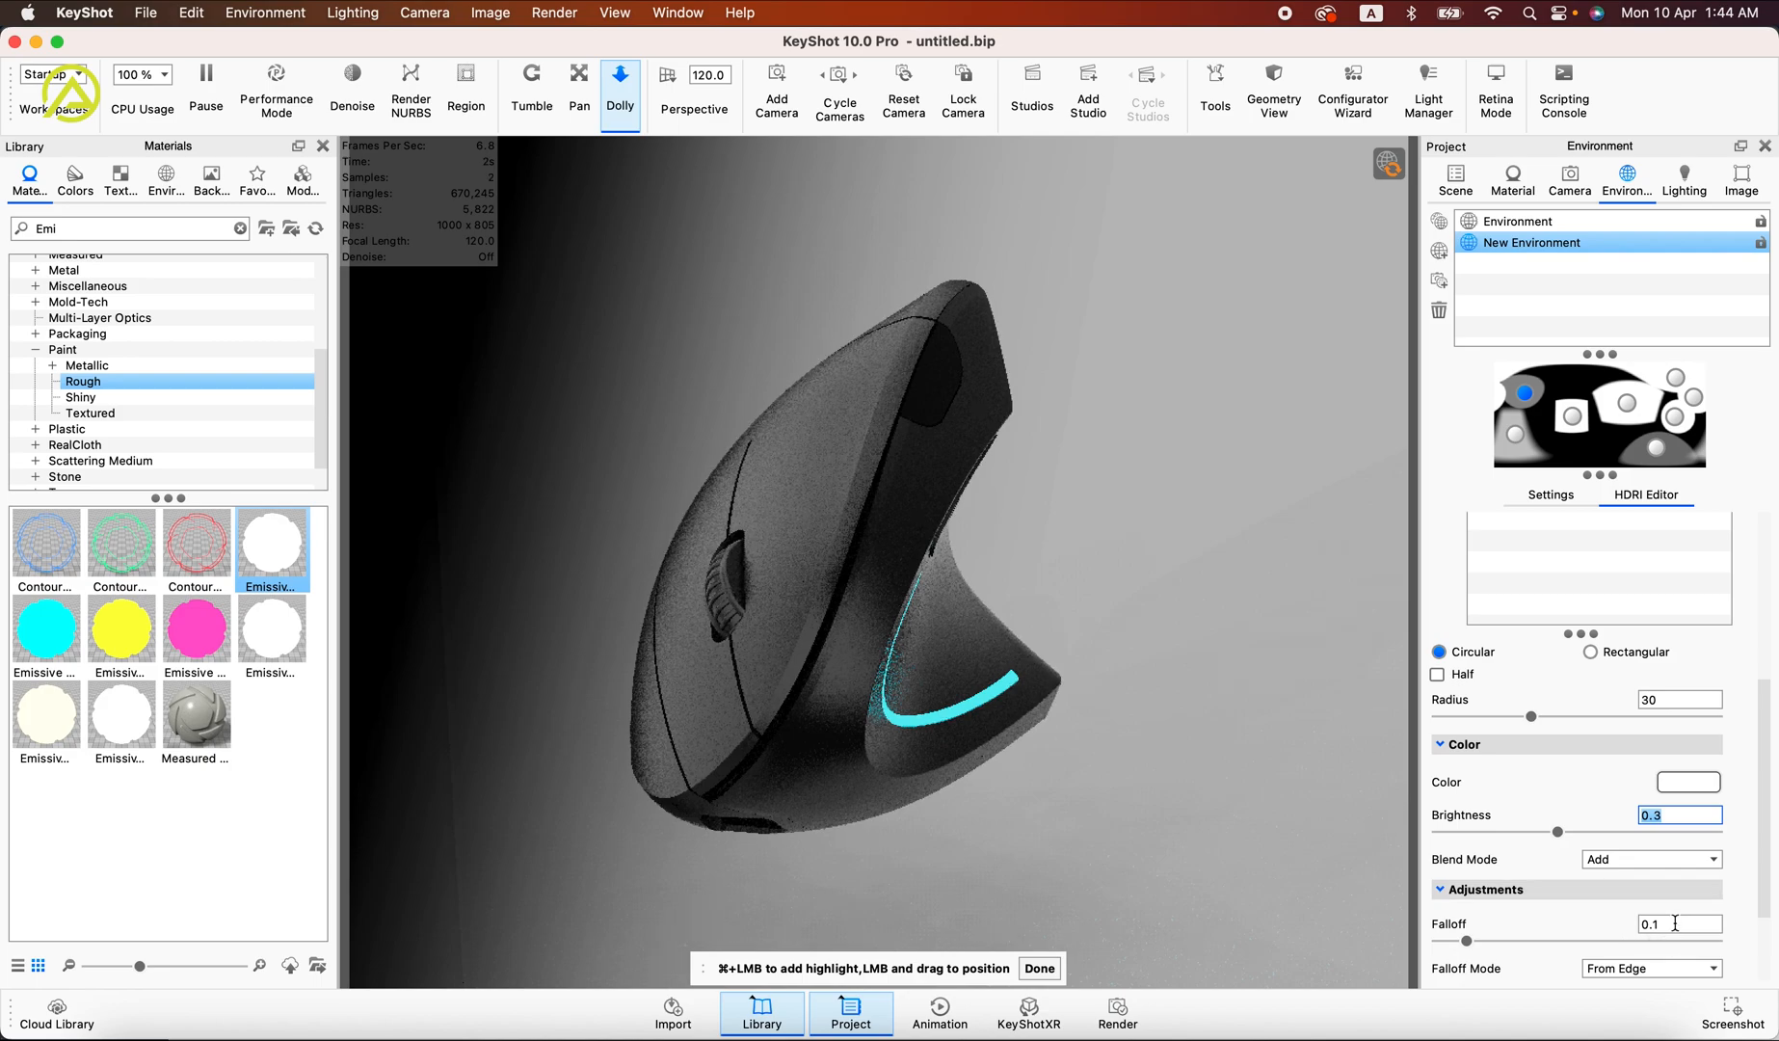
type("0.6")
key("Return")
left_click(1241, 496)
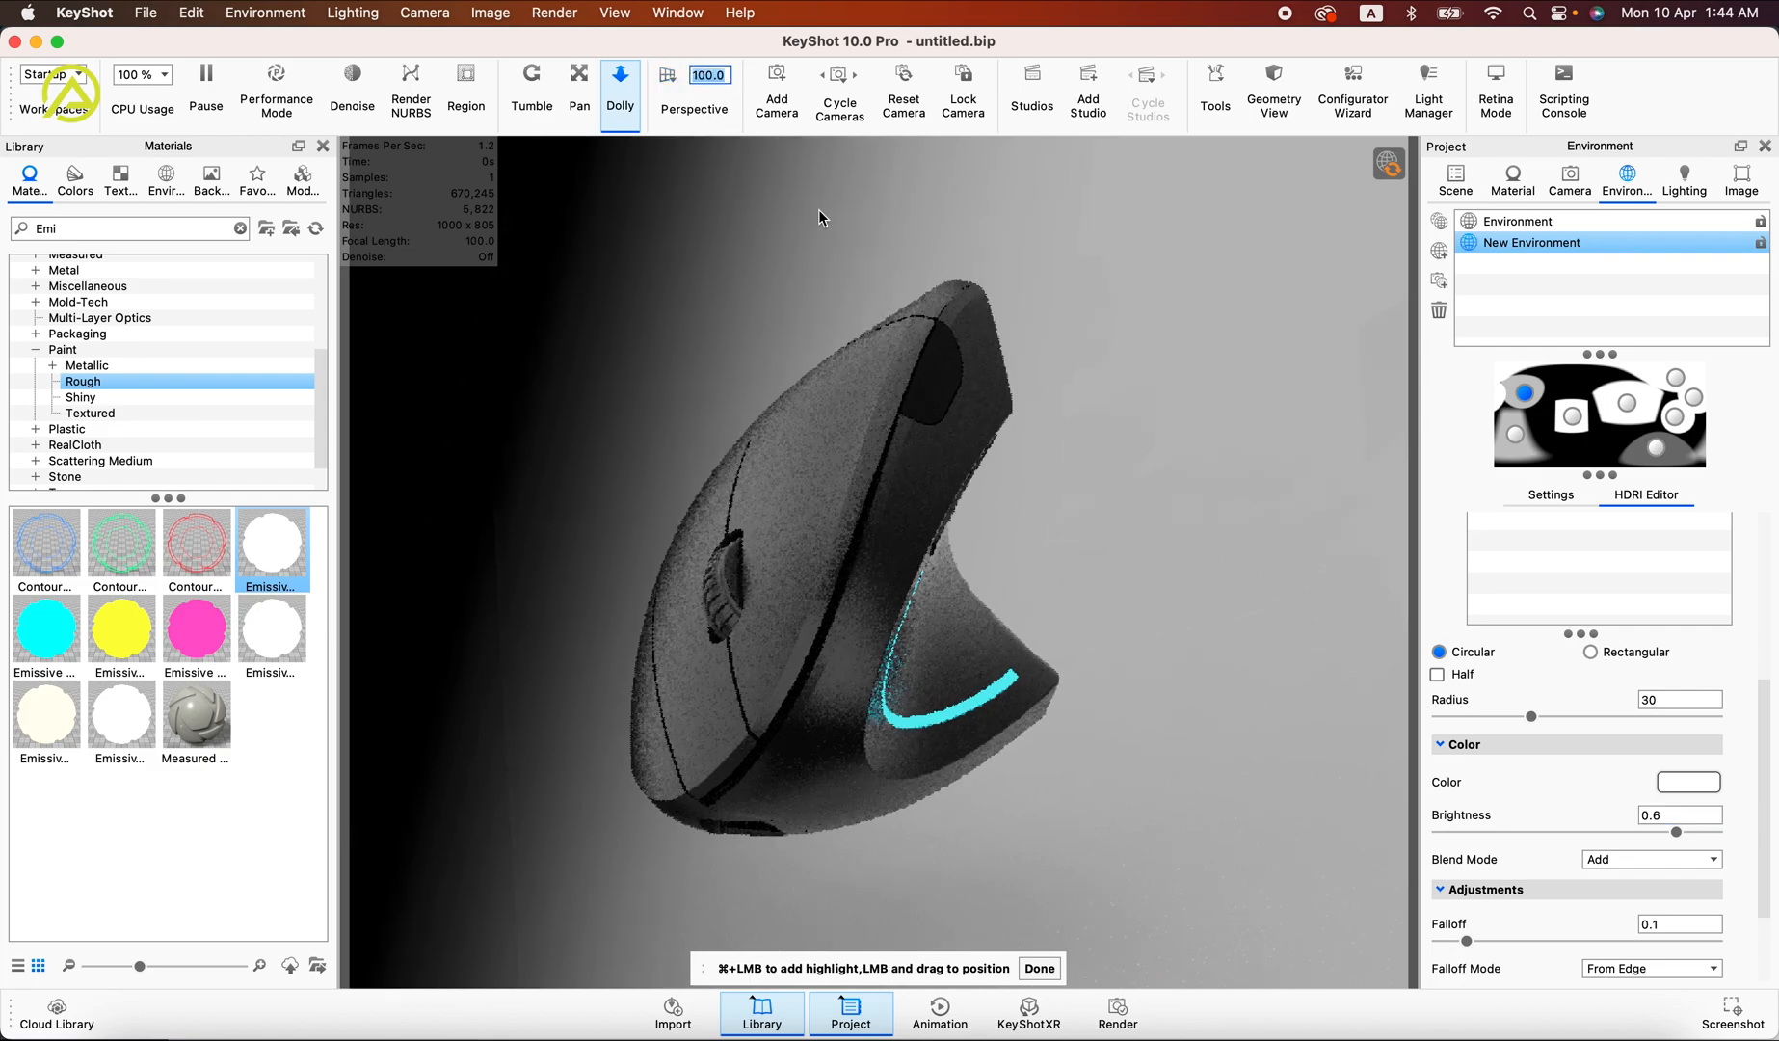
Step: Finish the highlight placement, orbit the camera very slightly and save the view to Camera 1
left_click(536, 105)
left_click(671, 243)
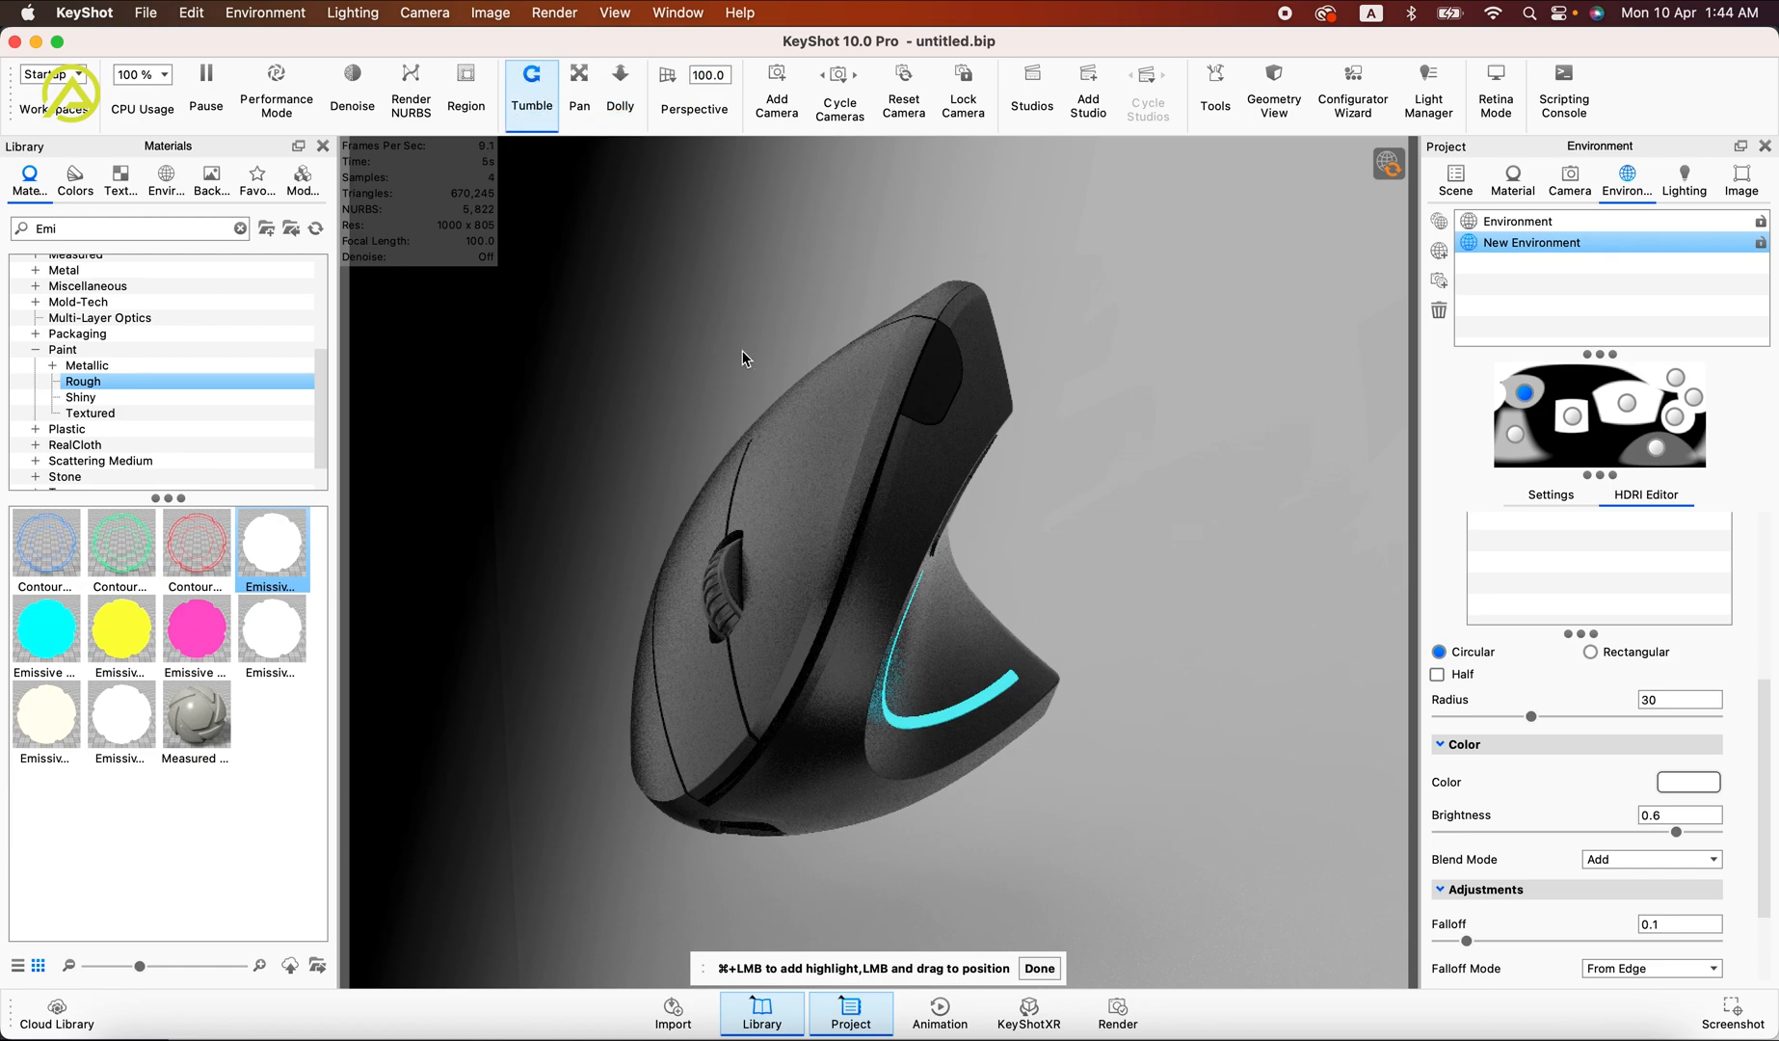
left_click(1040, 969)
left_click_drag(645, 266, 642, 260)
left_click(1565, 183)
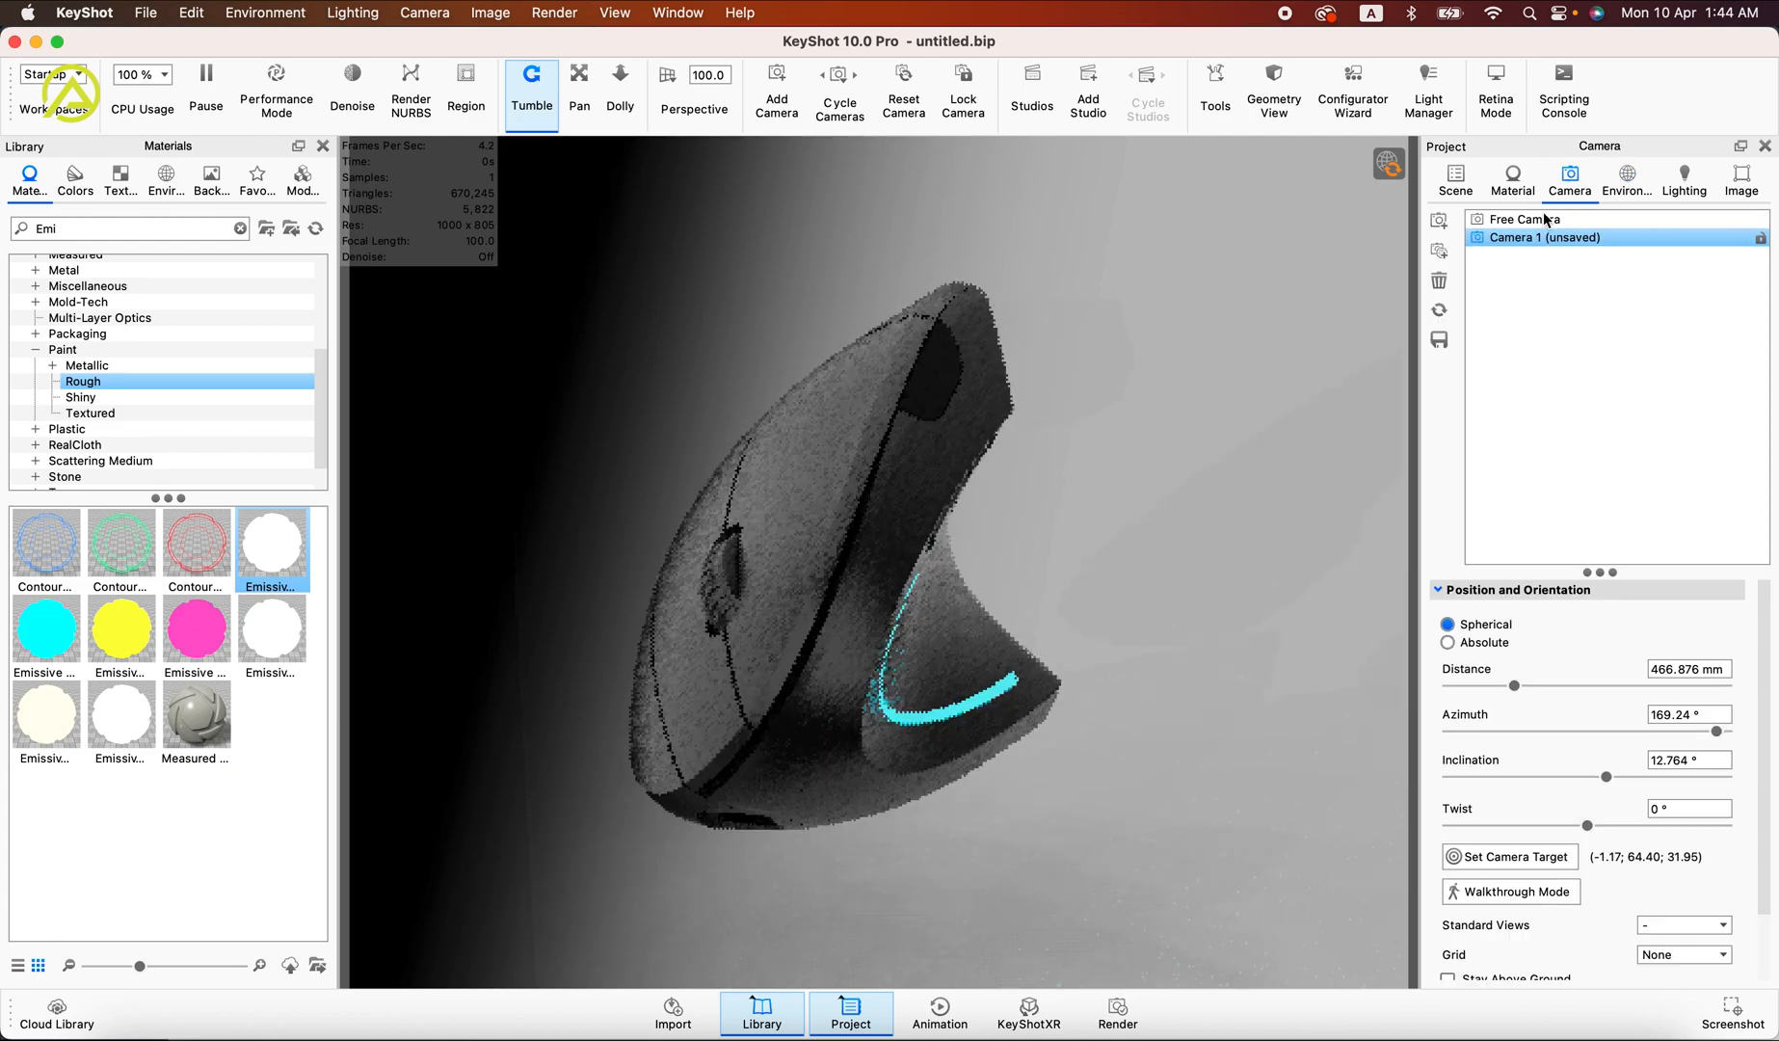
left_click(1528, 240)
left_click(1439, 339)
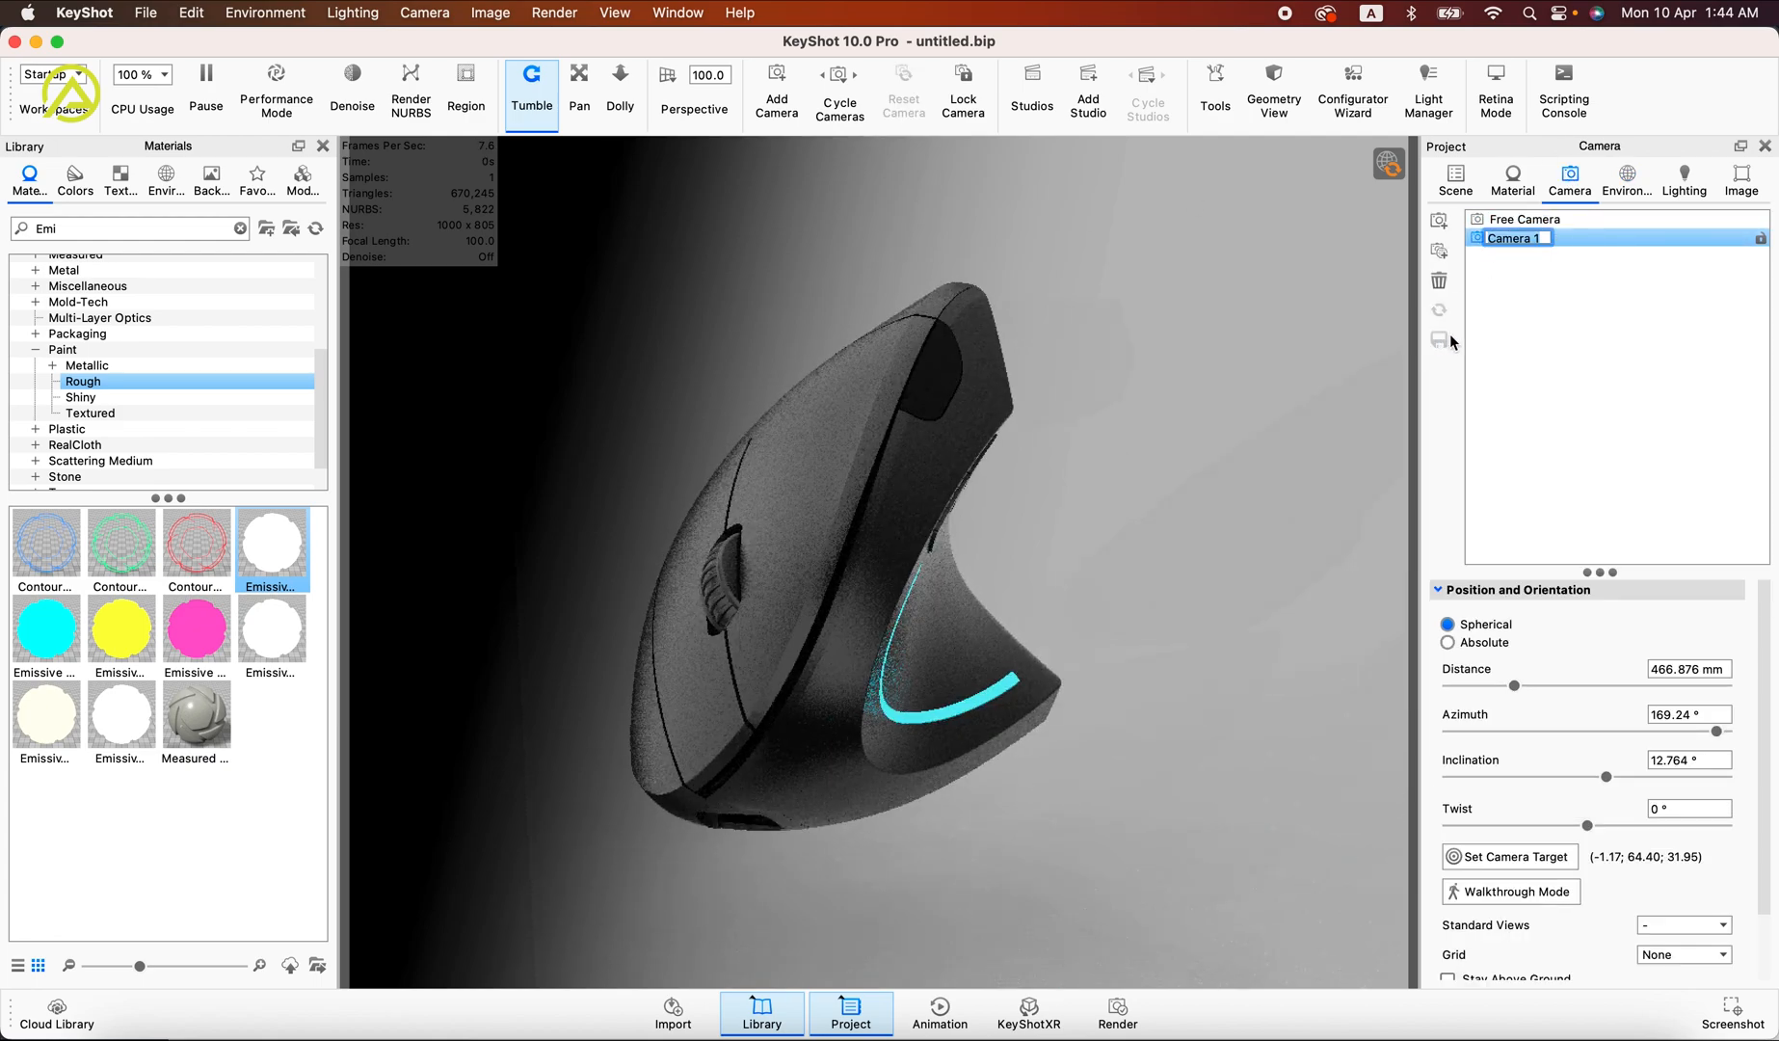
Step: Render the saved view as a still image in PNG format and adjust the zoom of the render output
left_click(569, 15)
left_click(581, 222)
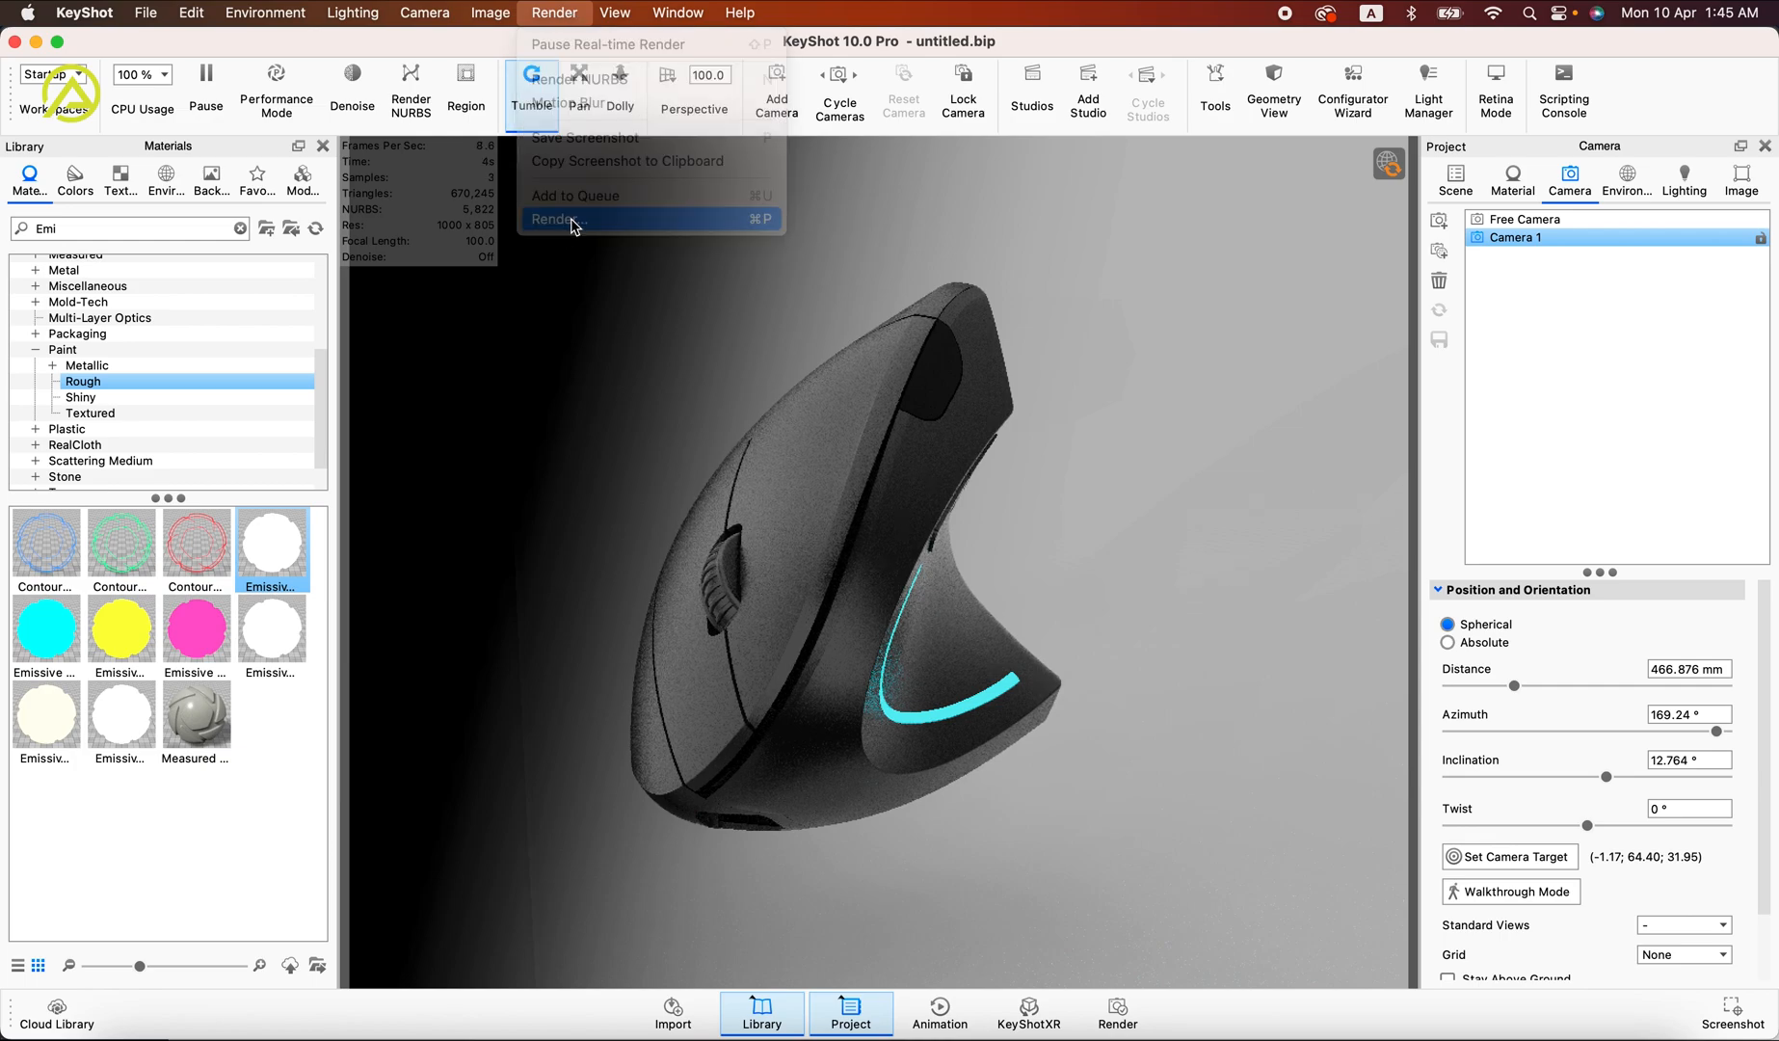
left_click(605, 436)
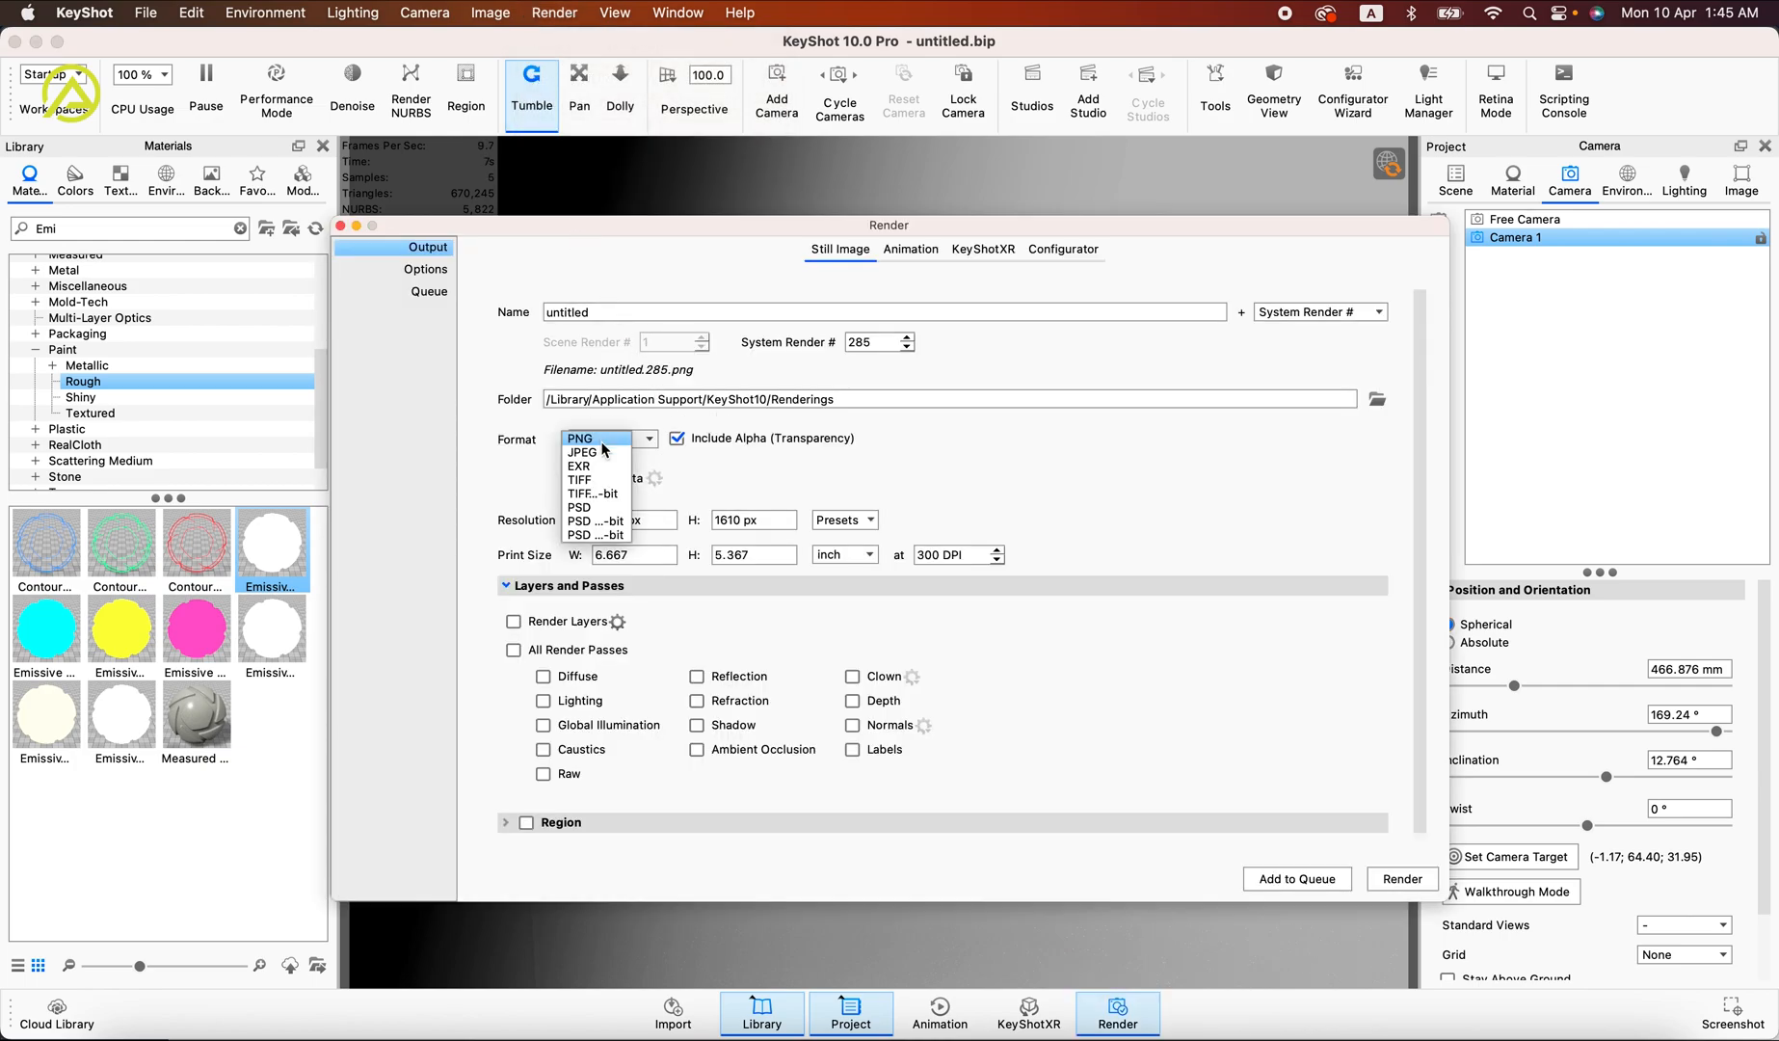
left_click(588, 442)
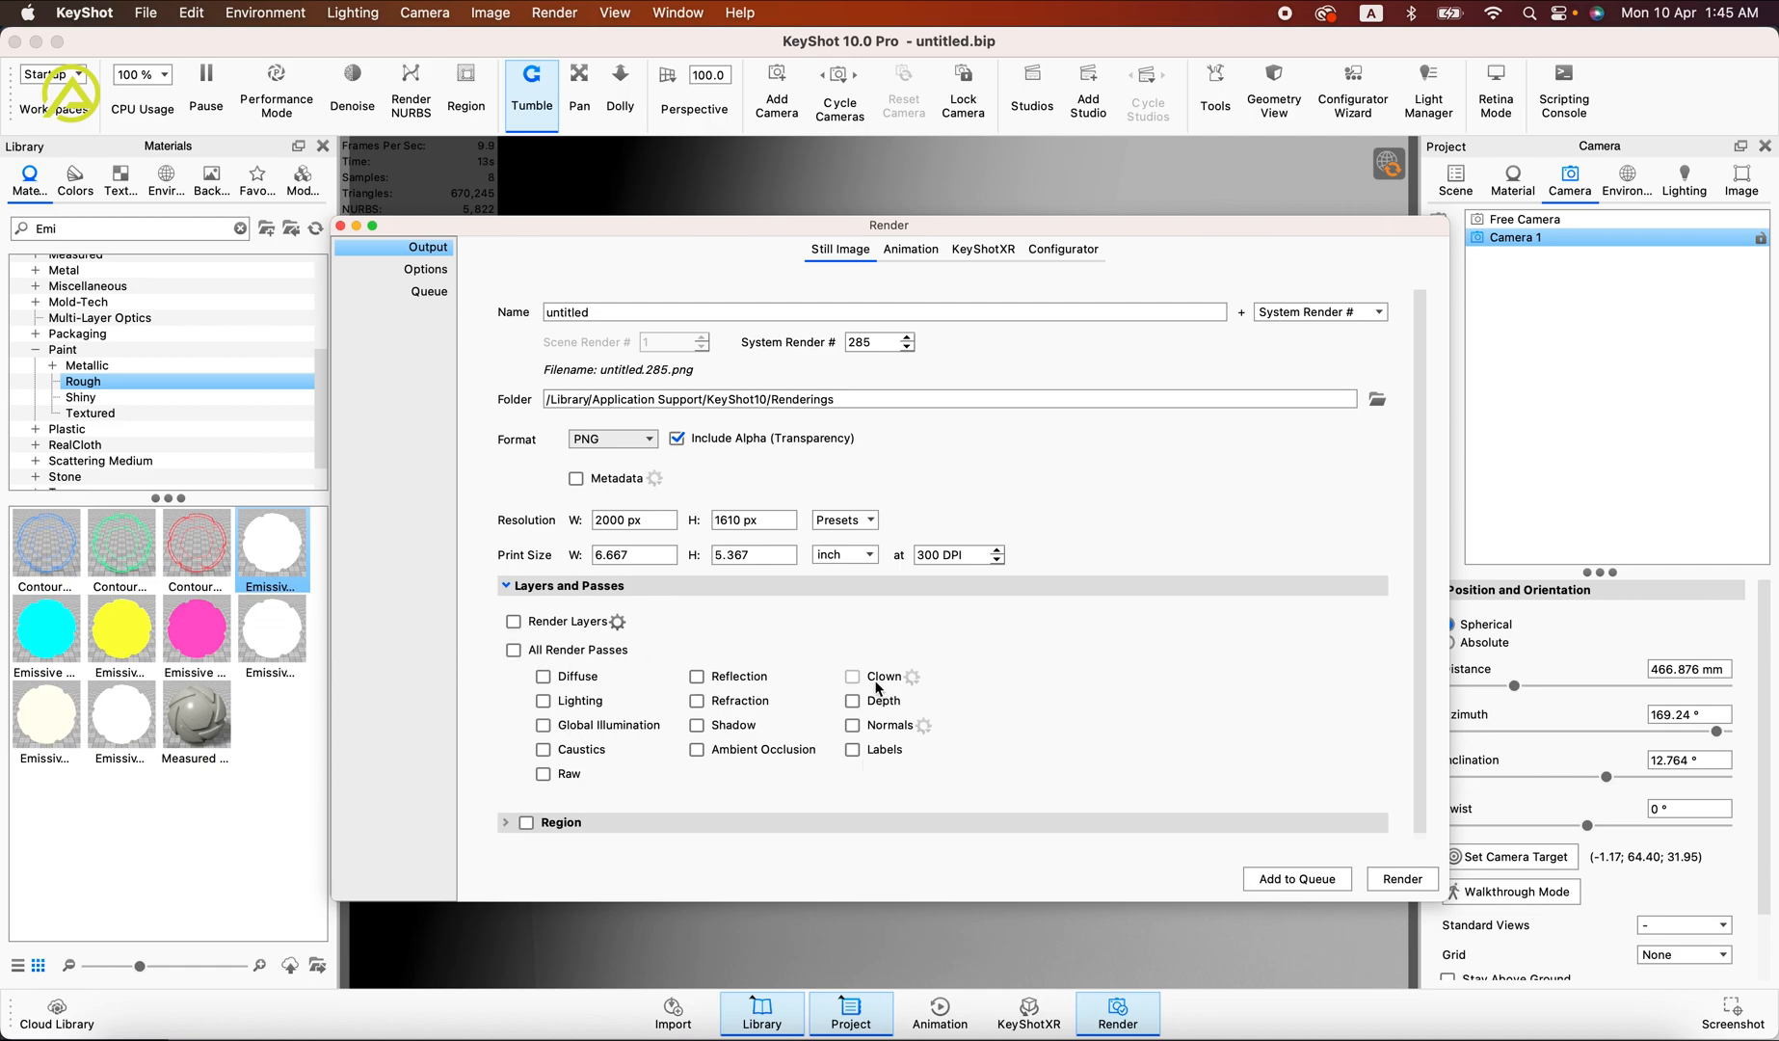
left_click(1402, 878)
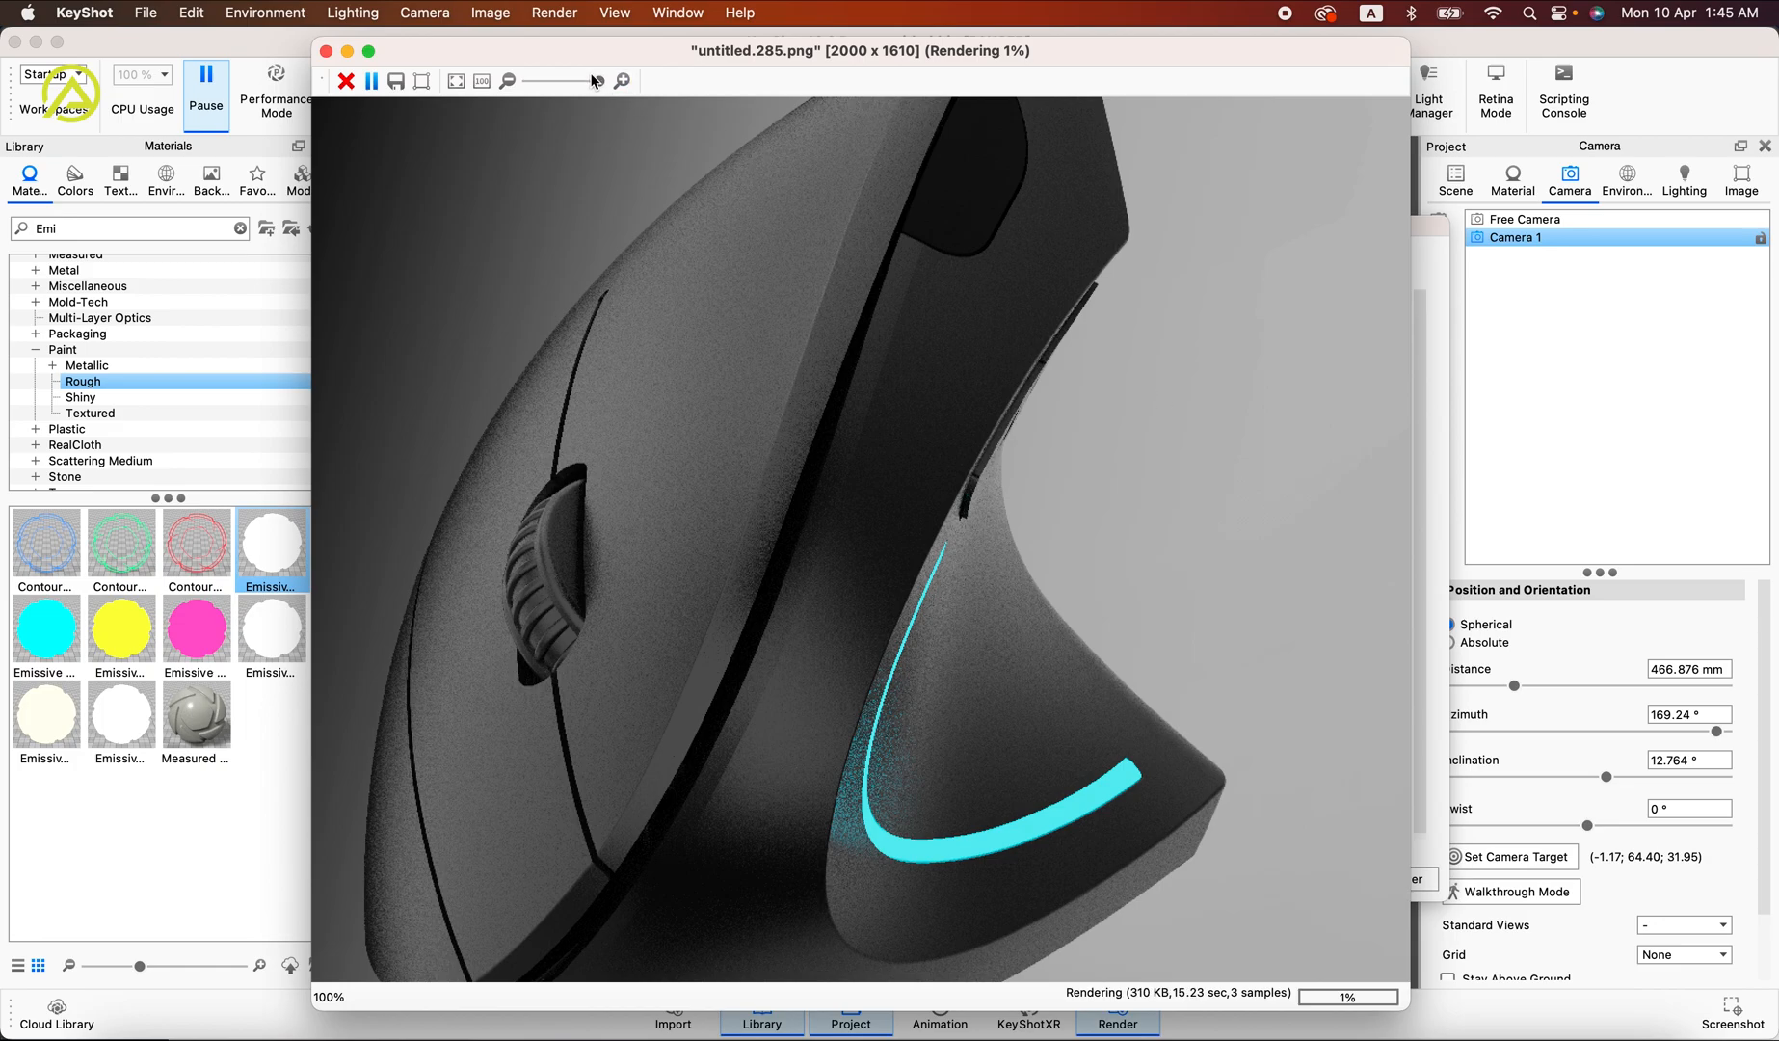
left_click_drag(599, 81, 550, 81)
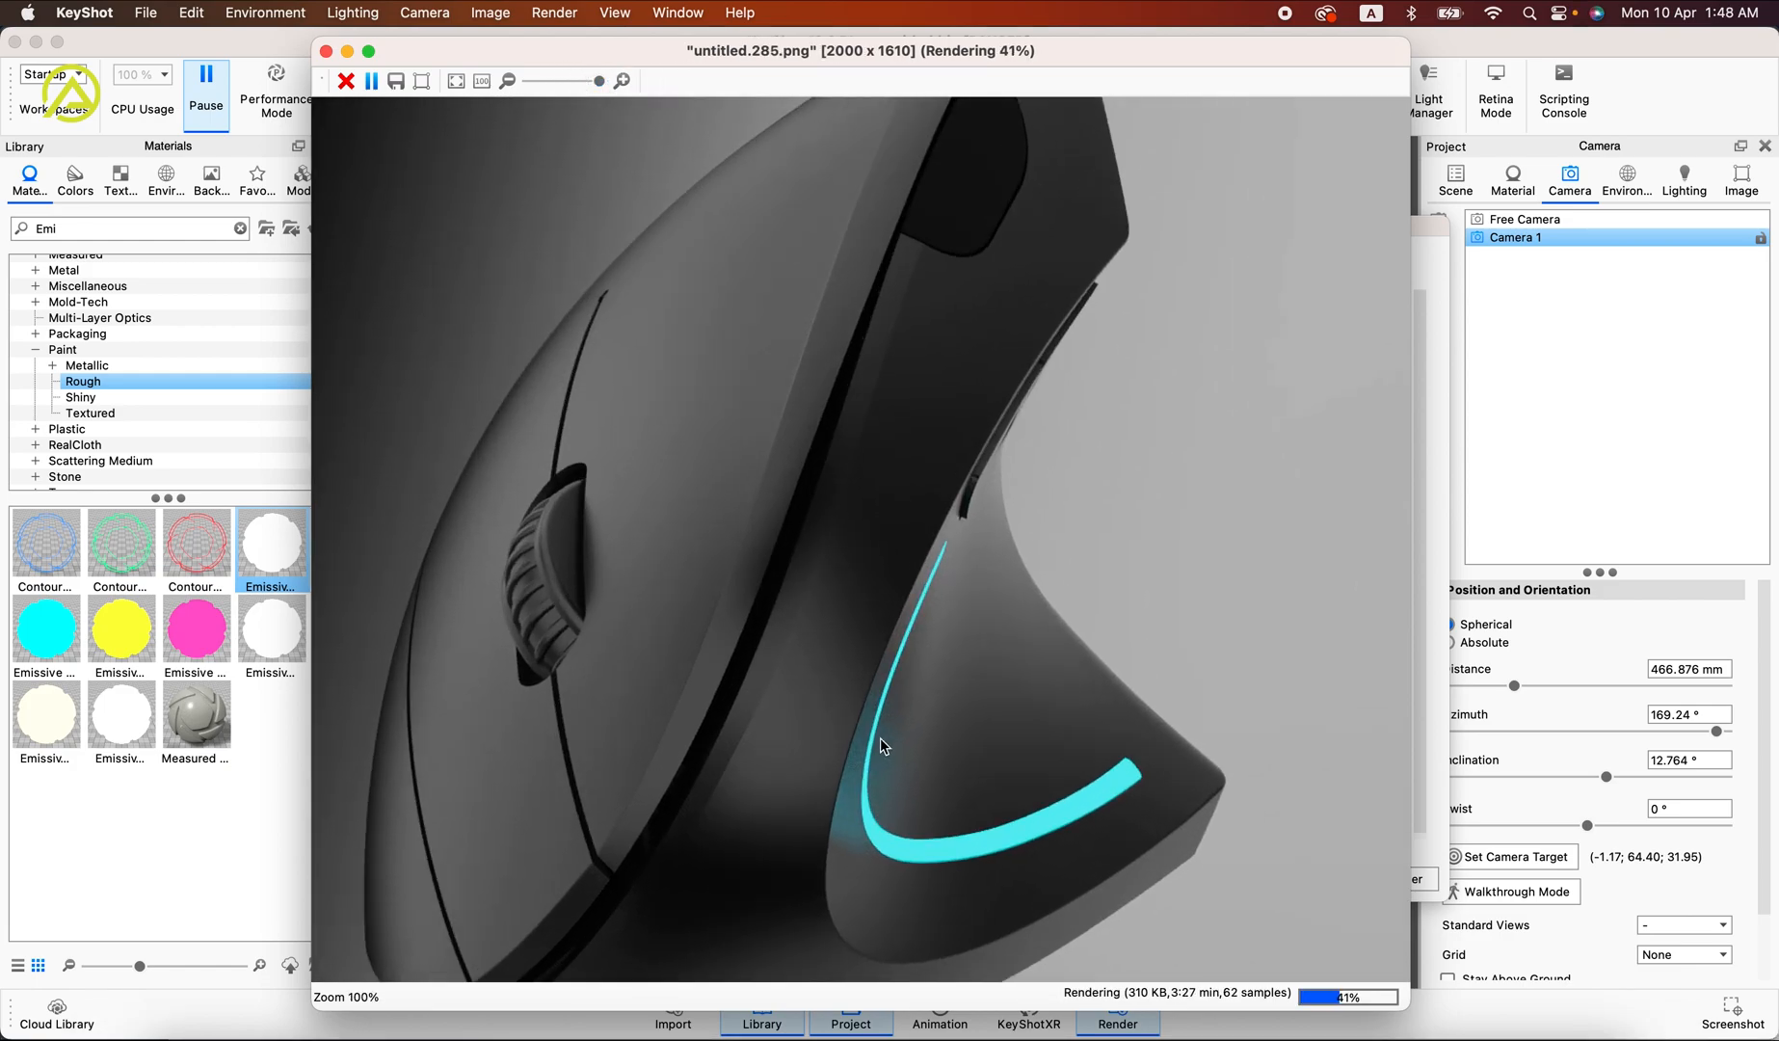
Step: Inspect the mouse in the render output at 100% and 63% zoom, and stop the rendering while saving the image
left_click_drag(884, 747, 918, 565)
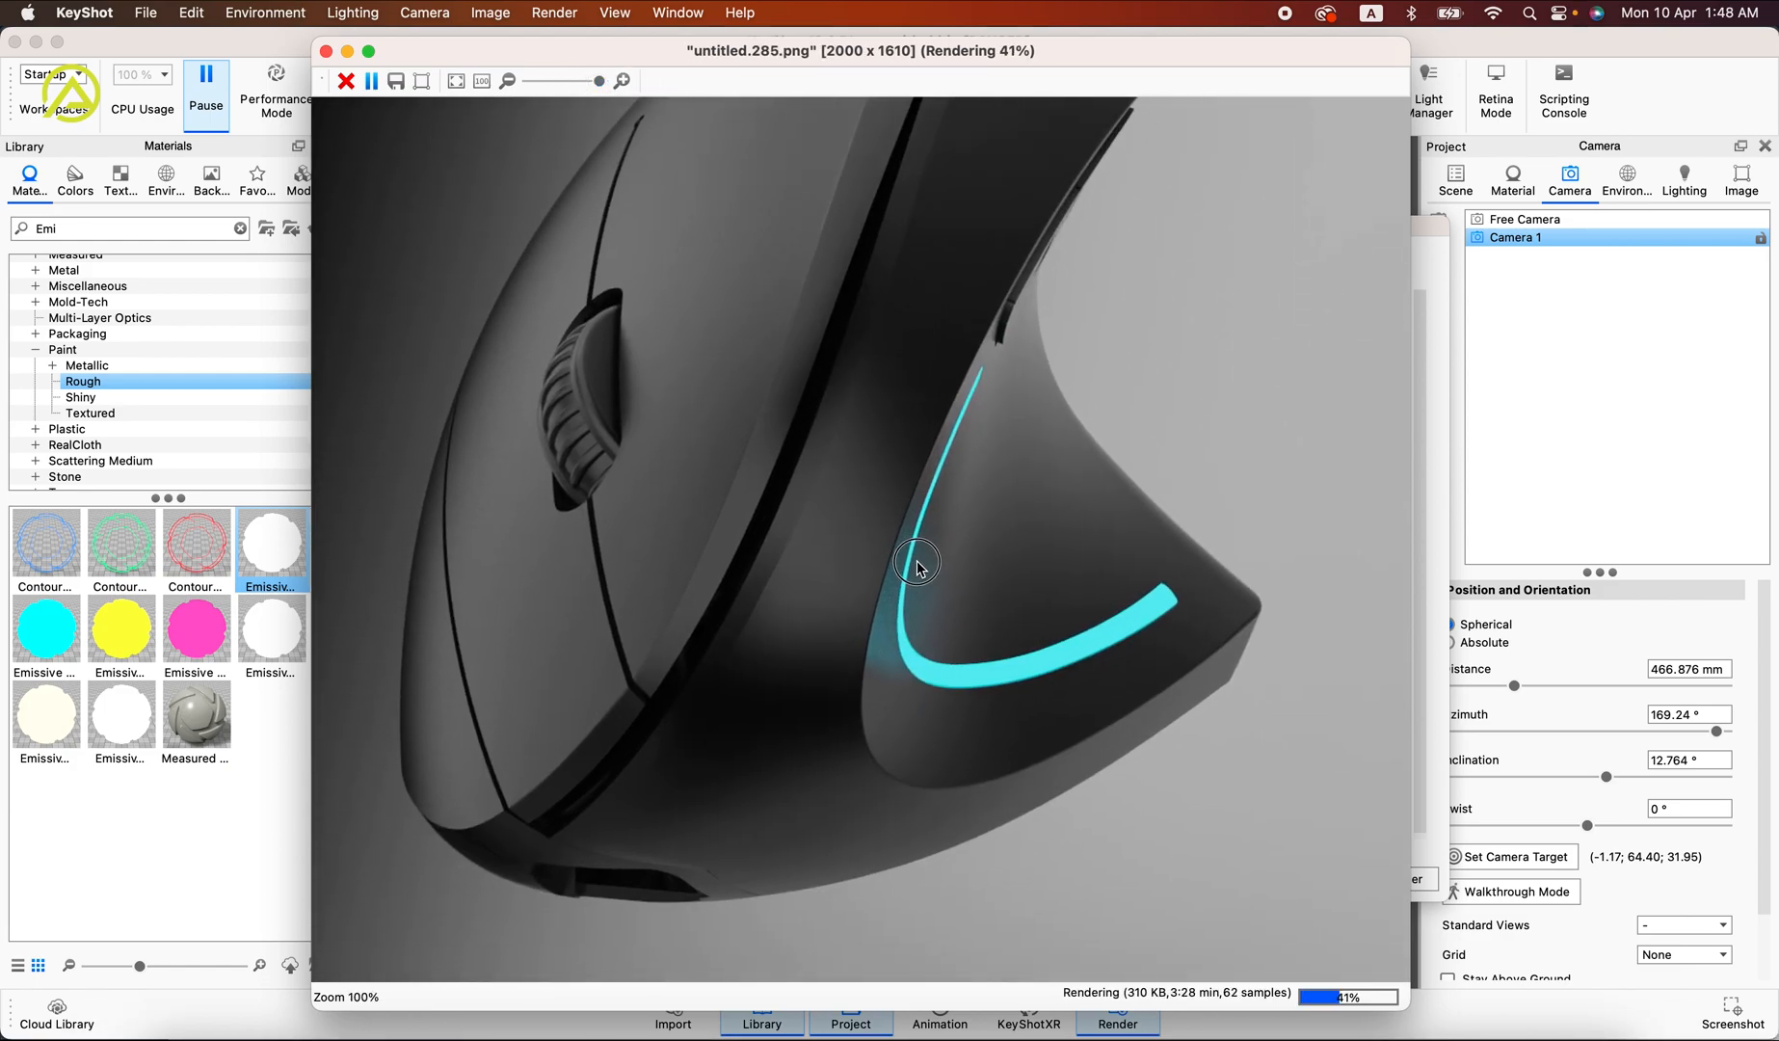
left_click_drag(937, 455, 894, 738)
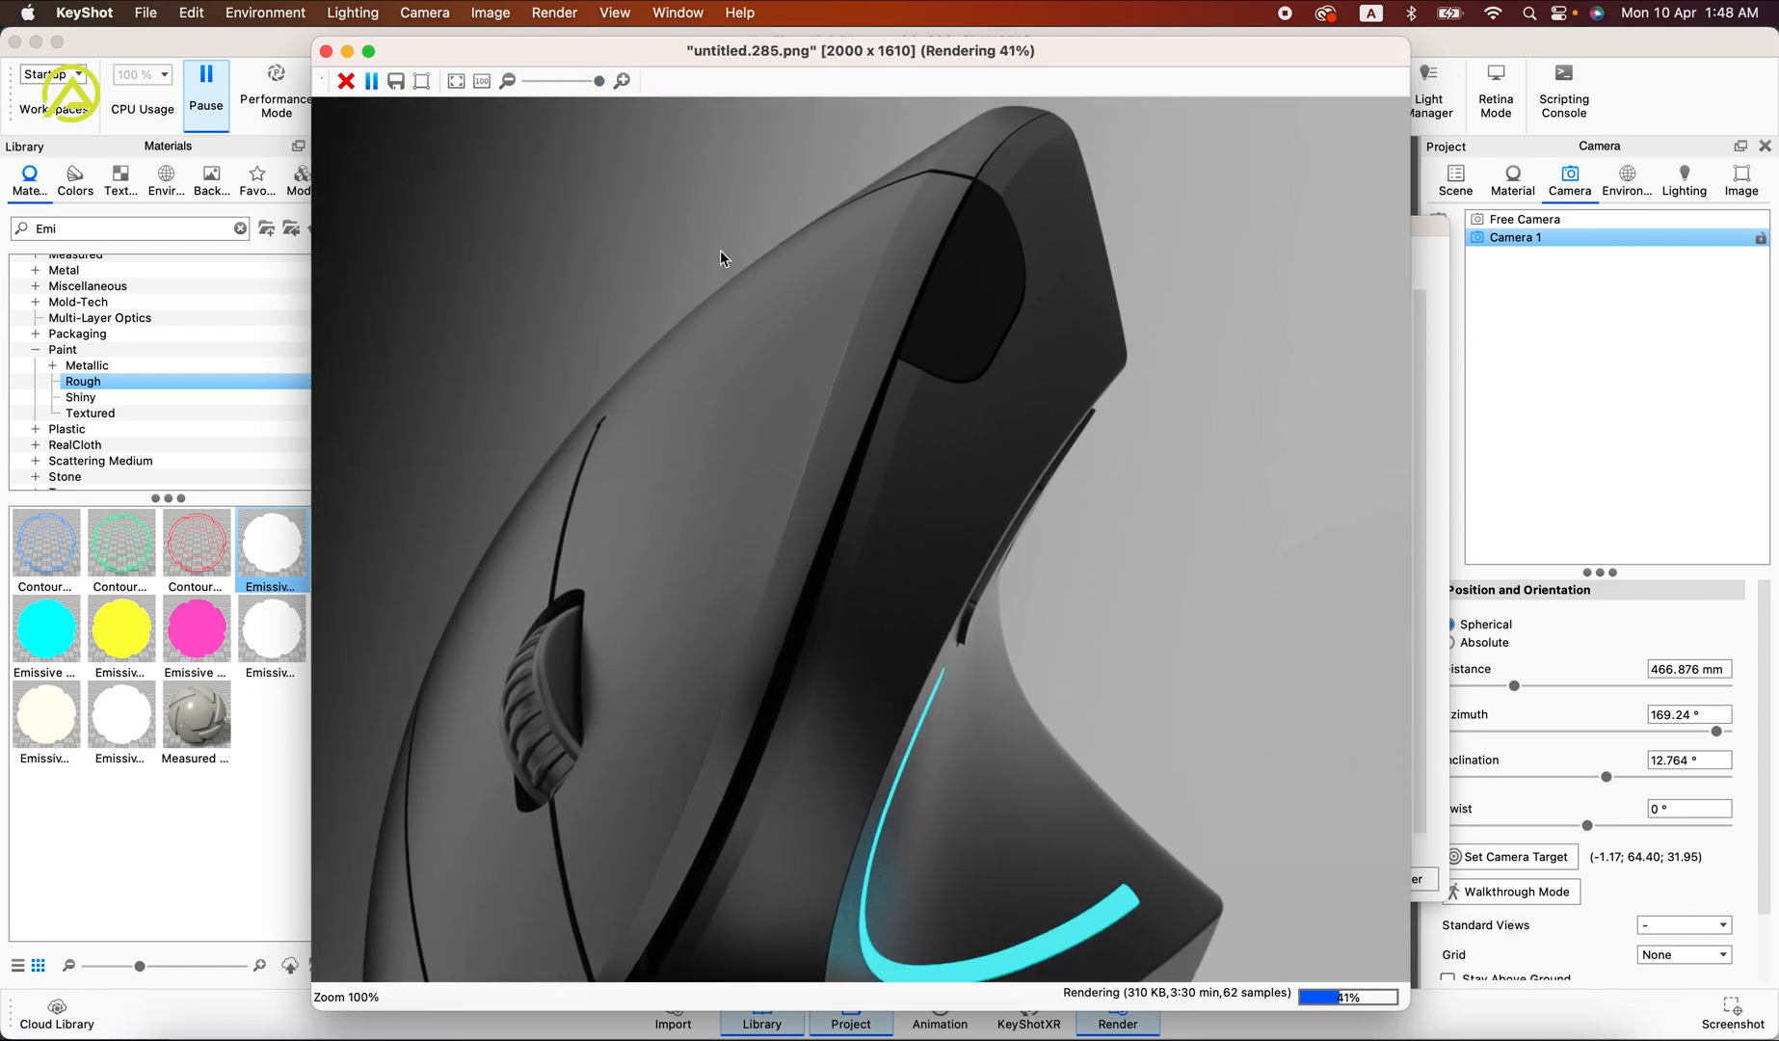
left_click_drag(789, 656, 971, 471)
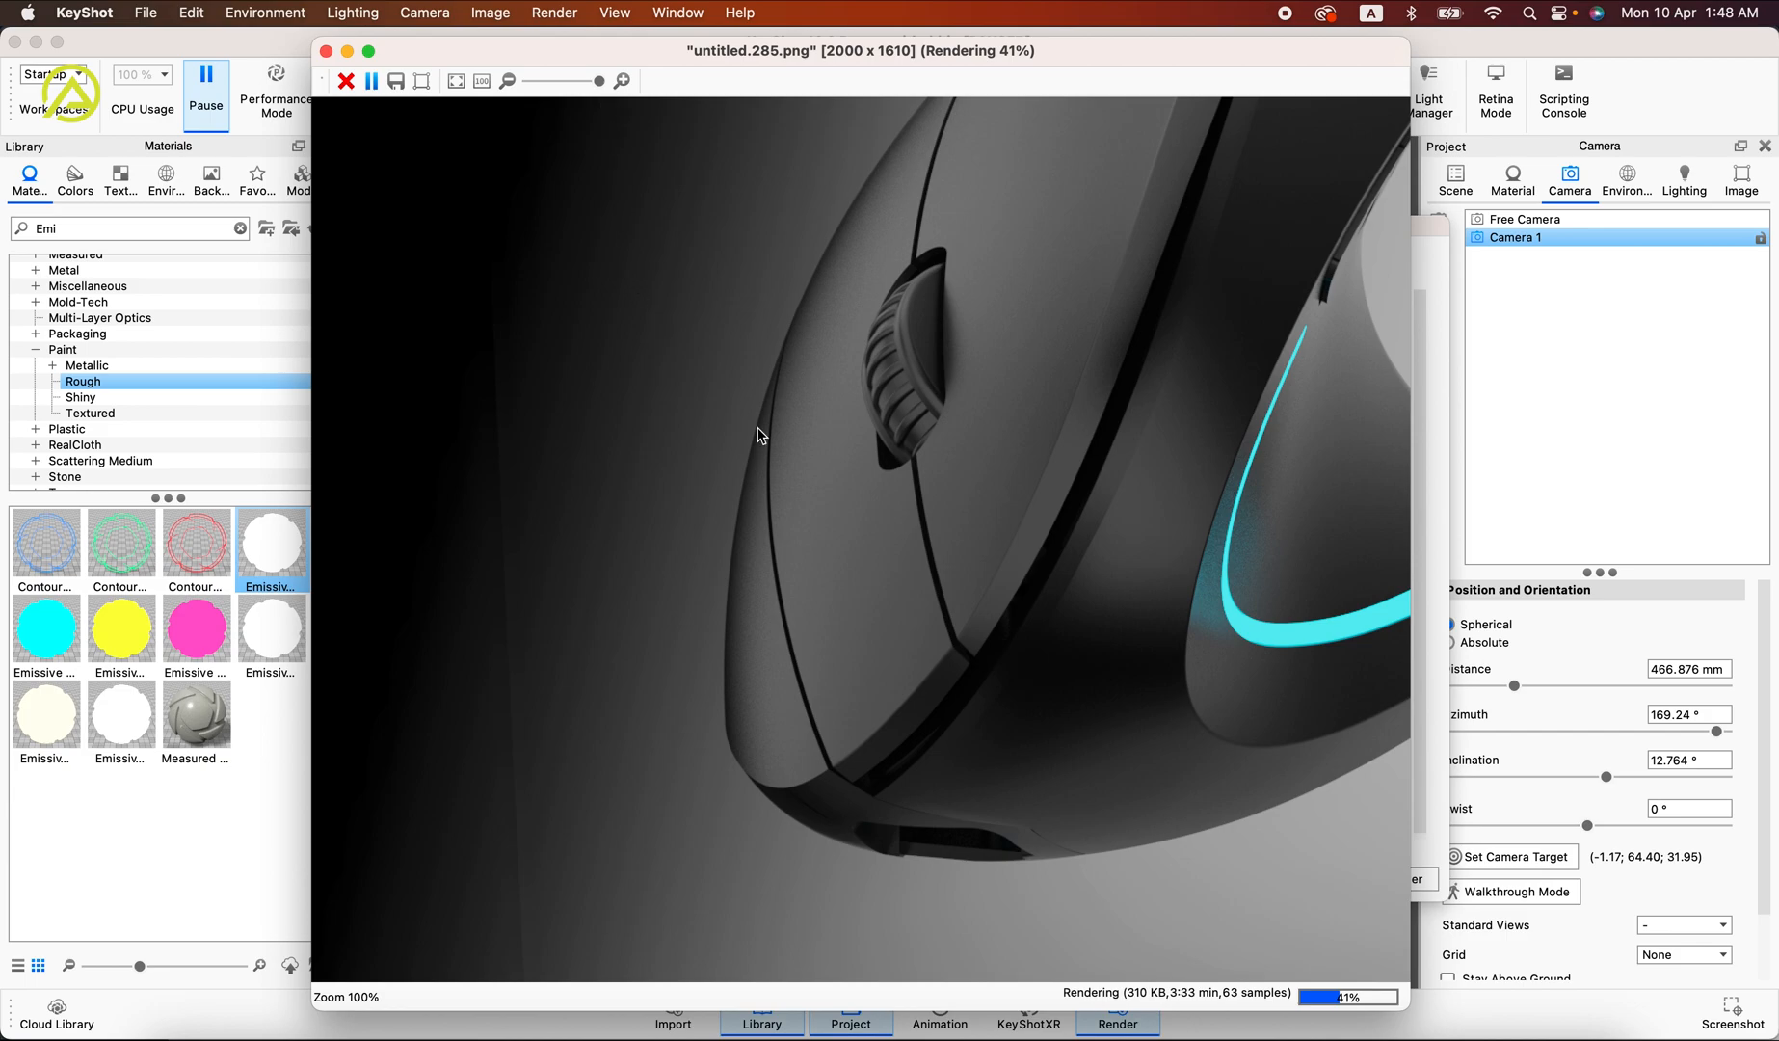
left_click_drag(902, 665, 603, 778)
left_click_drag(598, 82, 544, 88)
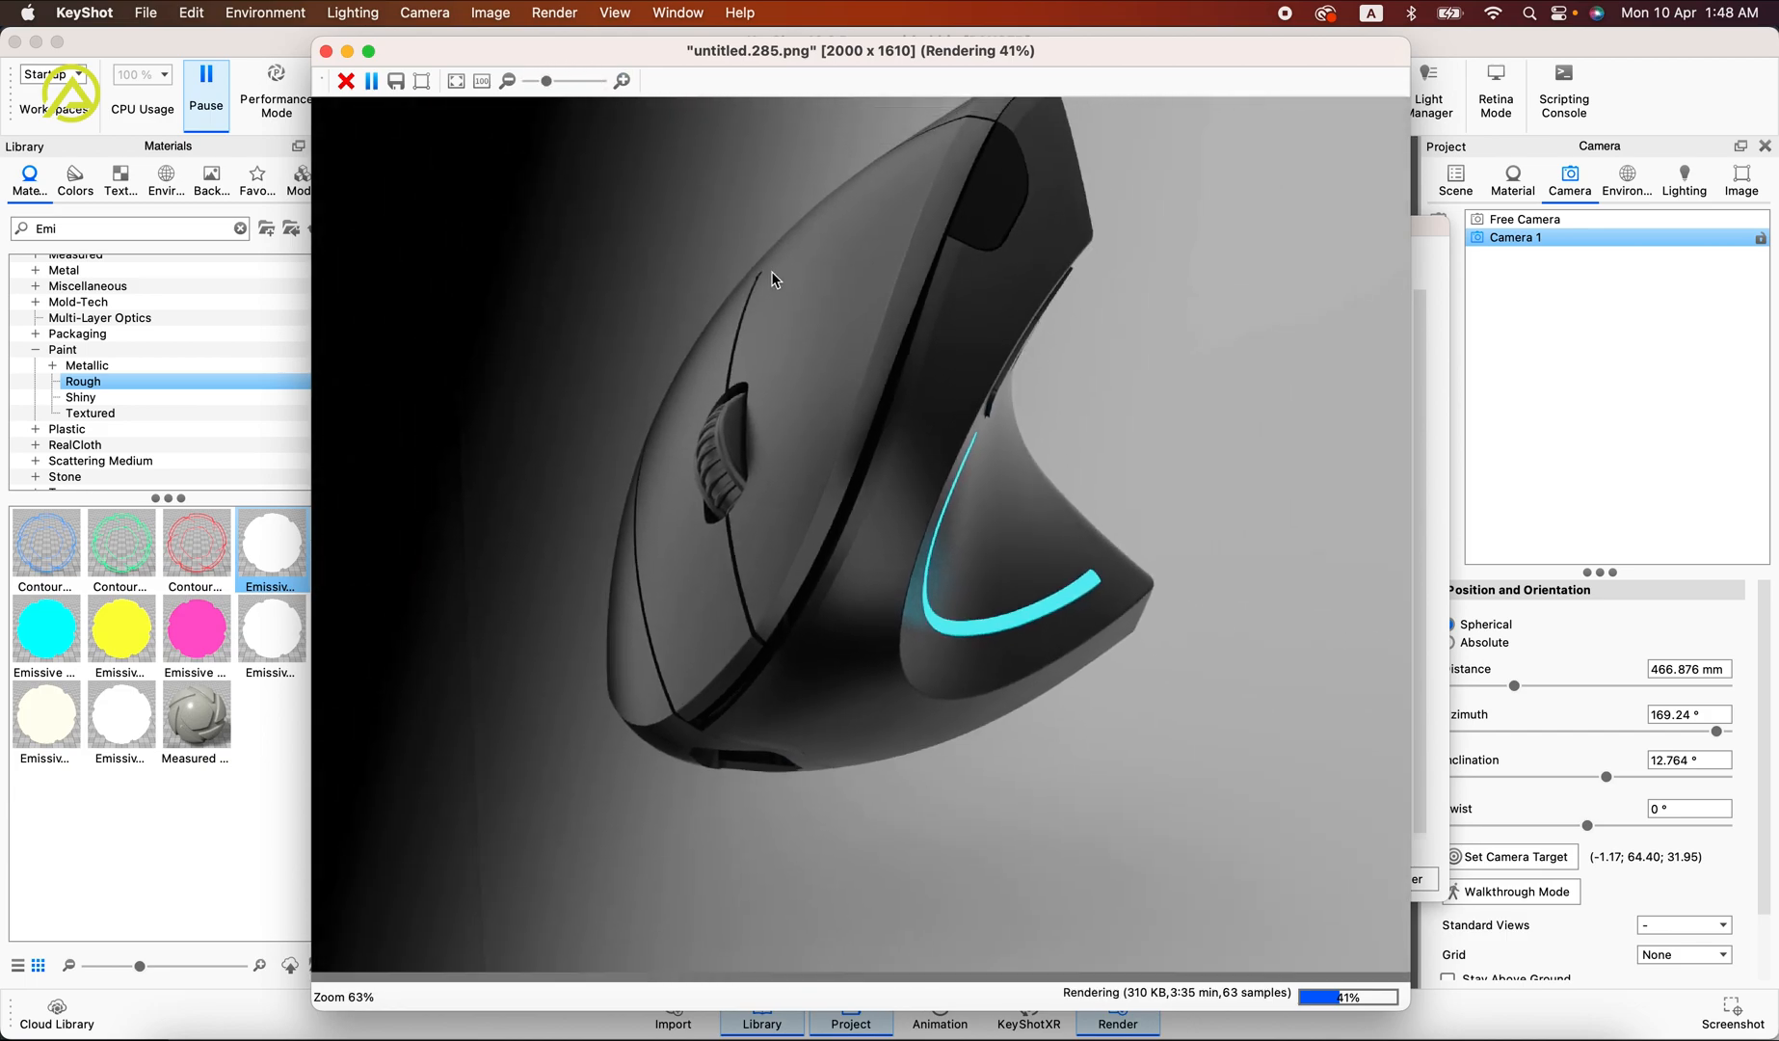
left_click(346, 81)
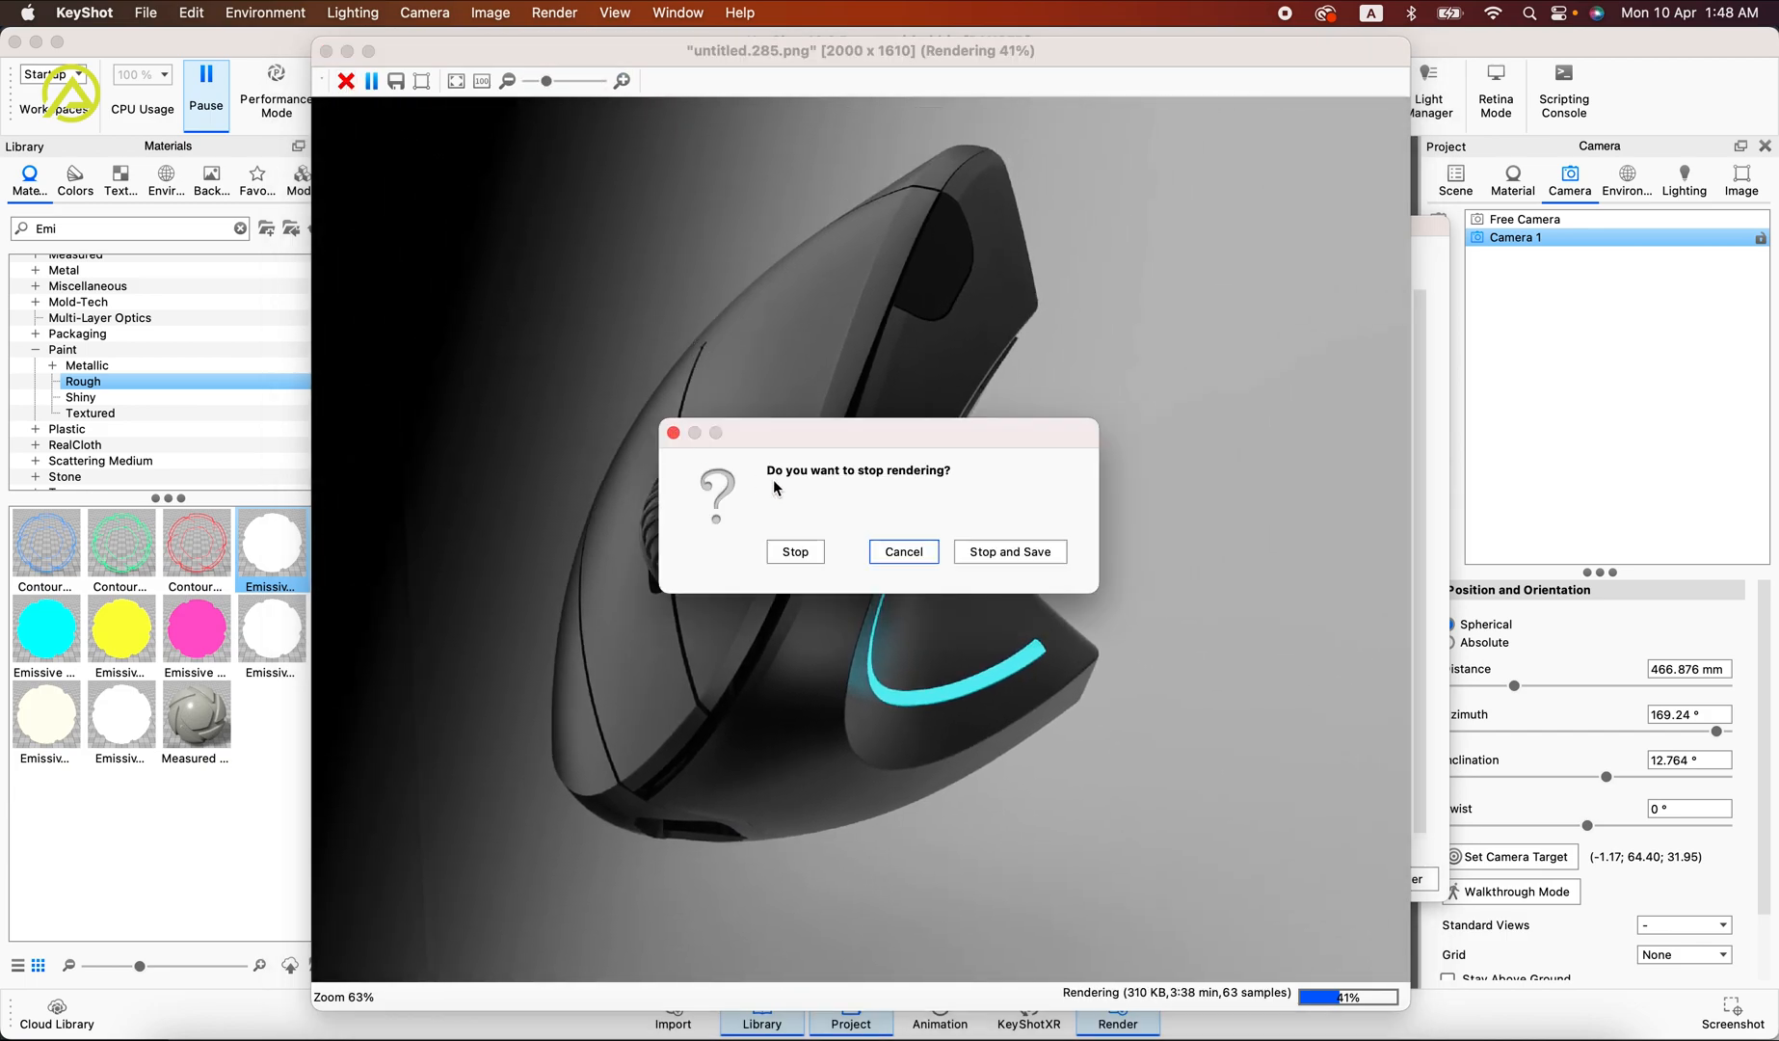
left_click(1005, 557)
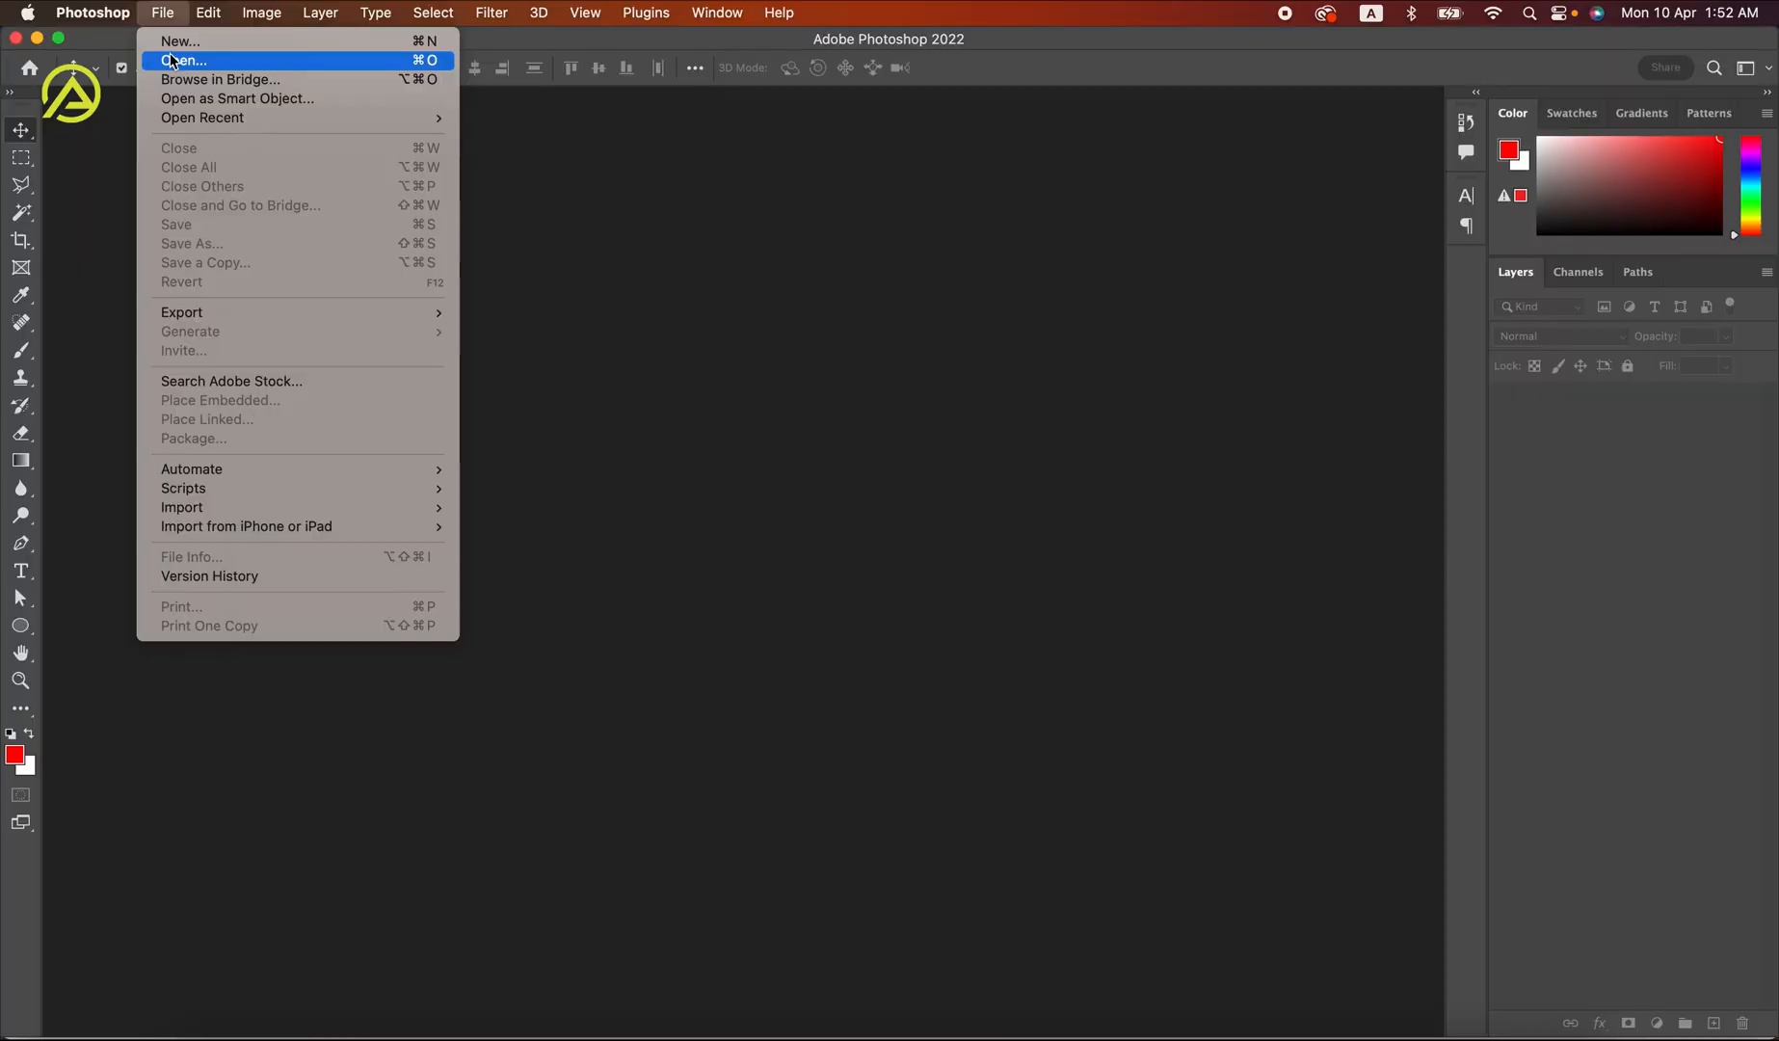
Step: Switch to Photoshop and open both untitled.285.png and untitled.285_clown.png
left_click(212, 62)
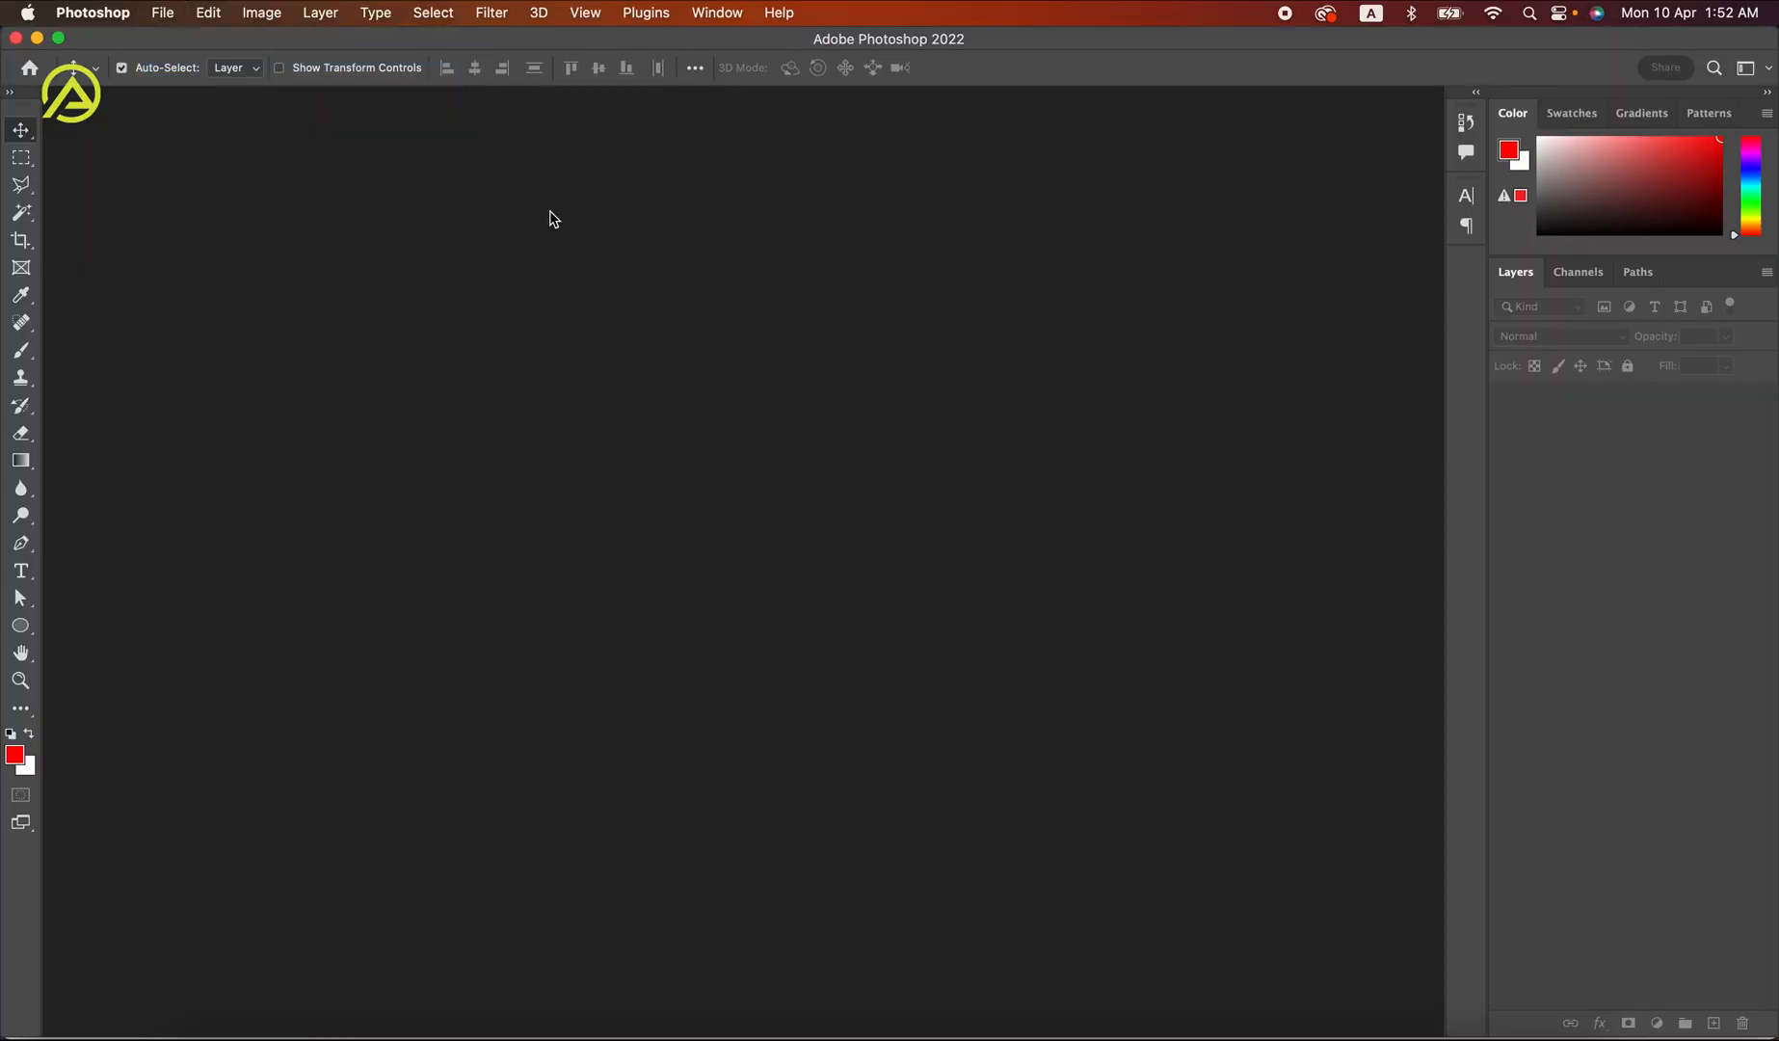
double_click(561, 247)
left_click(561, 250)
left_click(563, 271, "shift")
left_click(1551, 915)
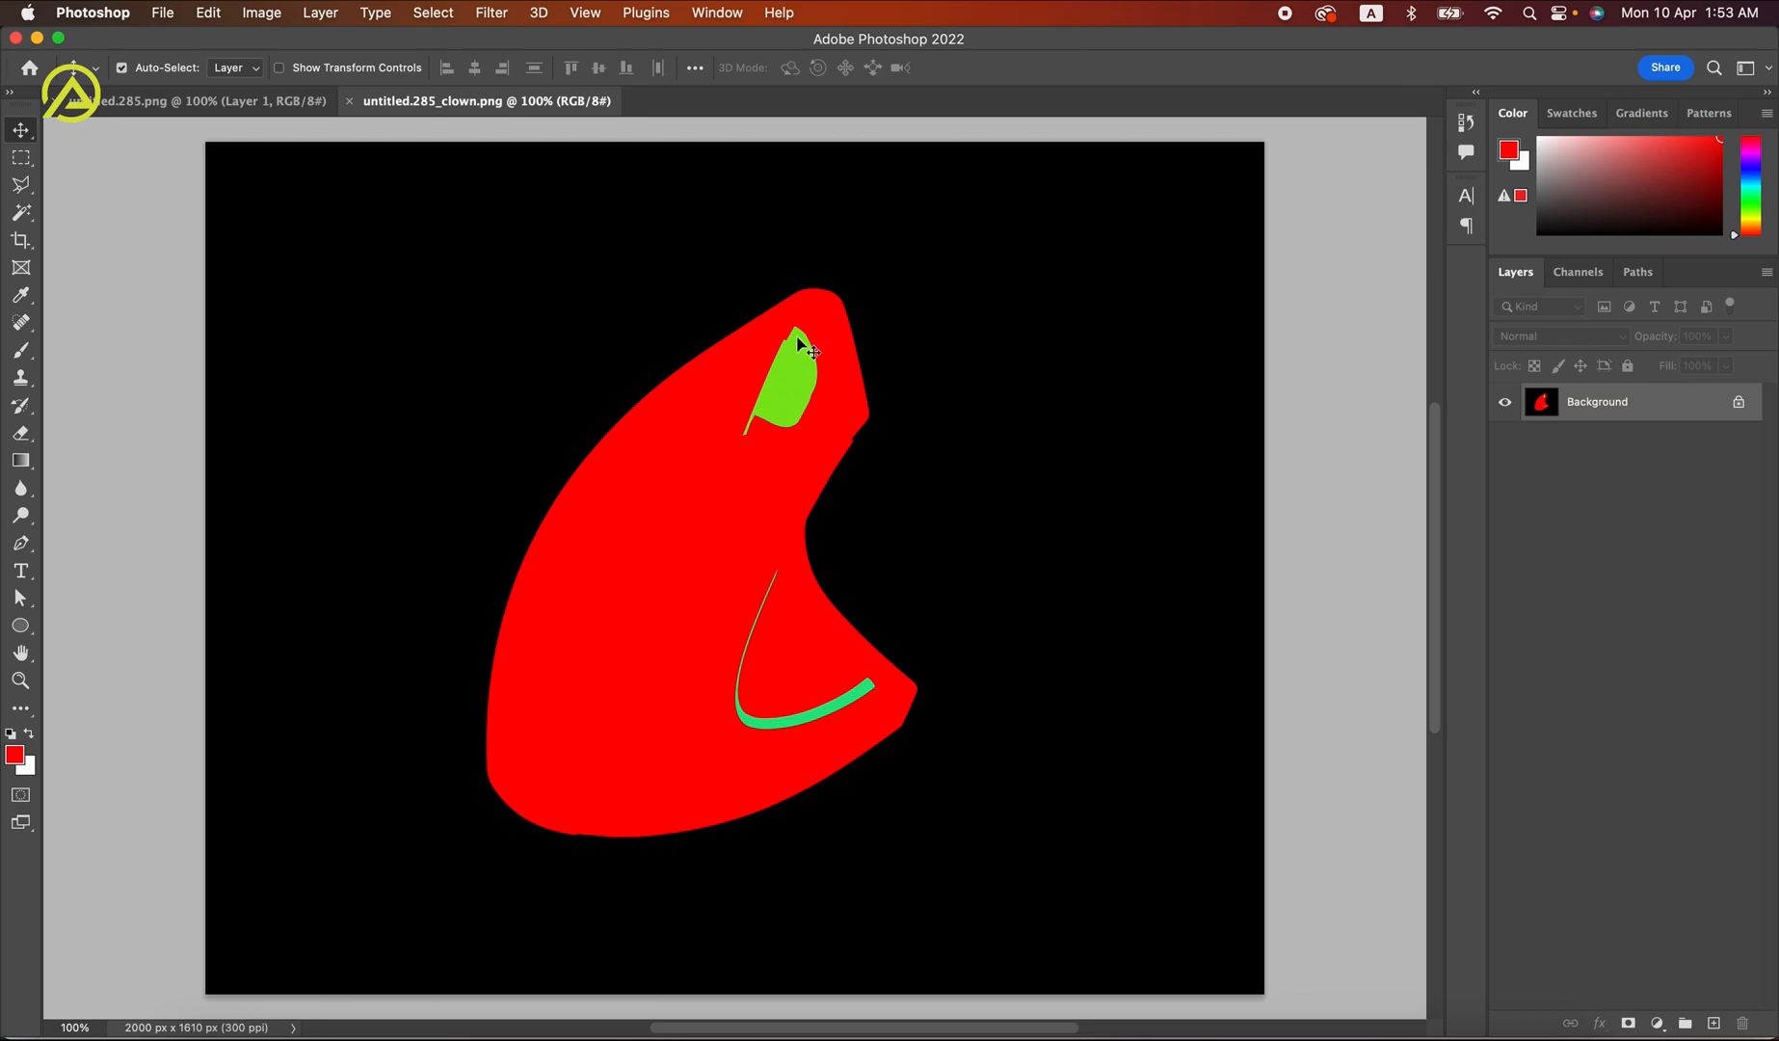
Step: In untitled.285.png, add a new layer beneath Layer 1 and fill it with the white background color
left_click(289, 100)
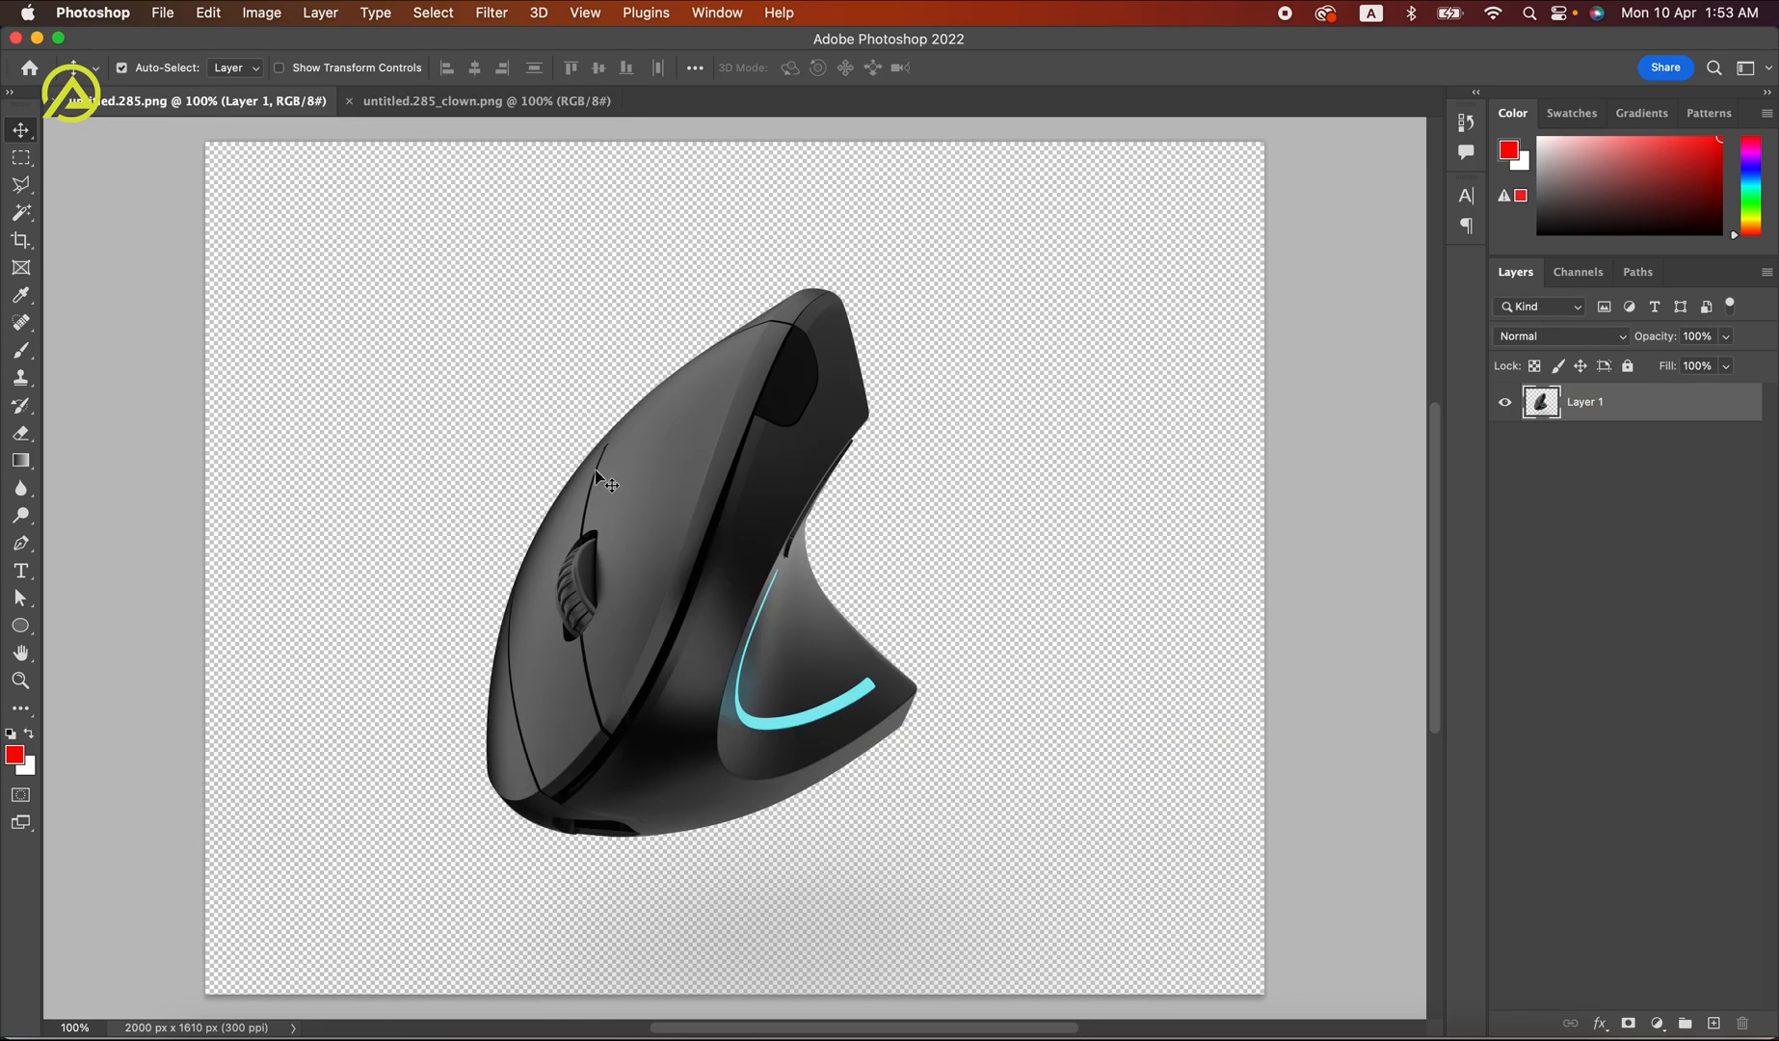
left_click(1714, 1024)
left_click_drag(1596, 434, 1597, 458)
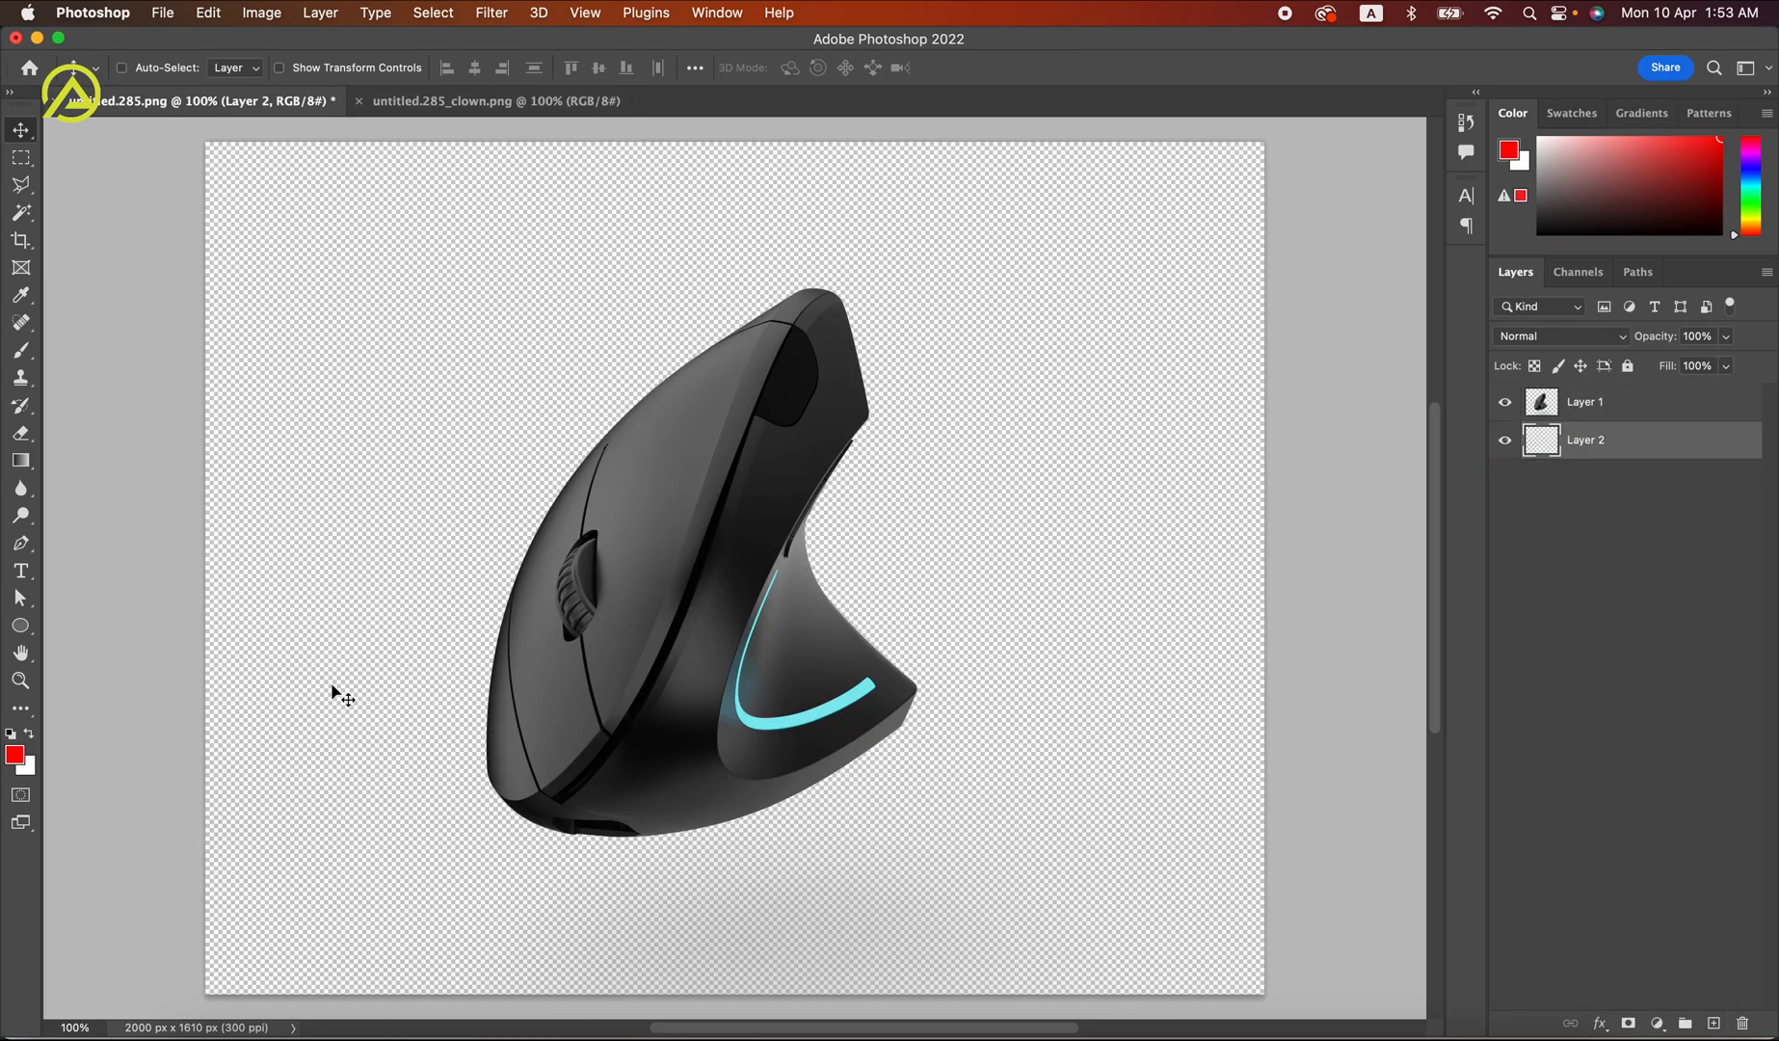
key("super+BackSpace")
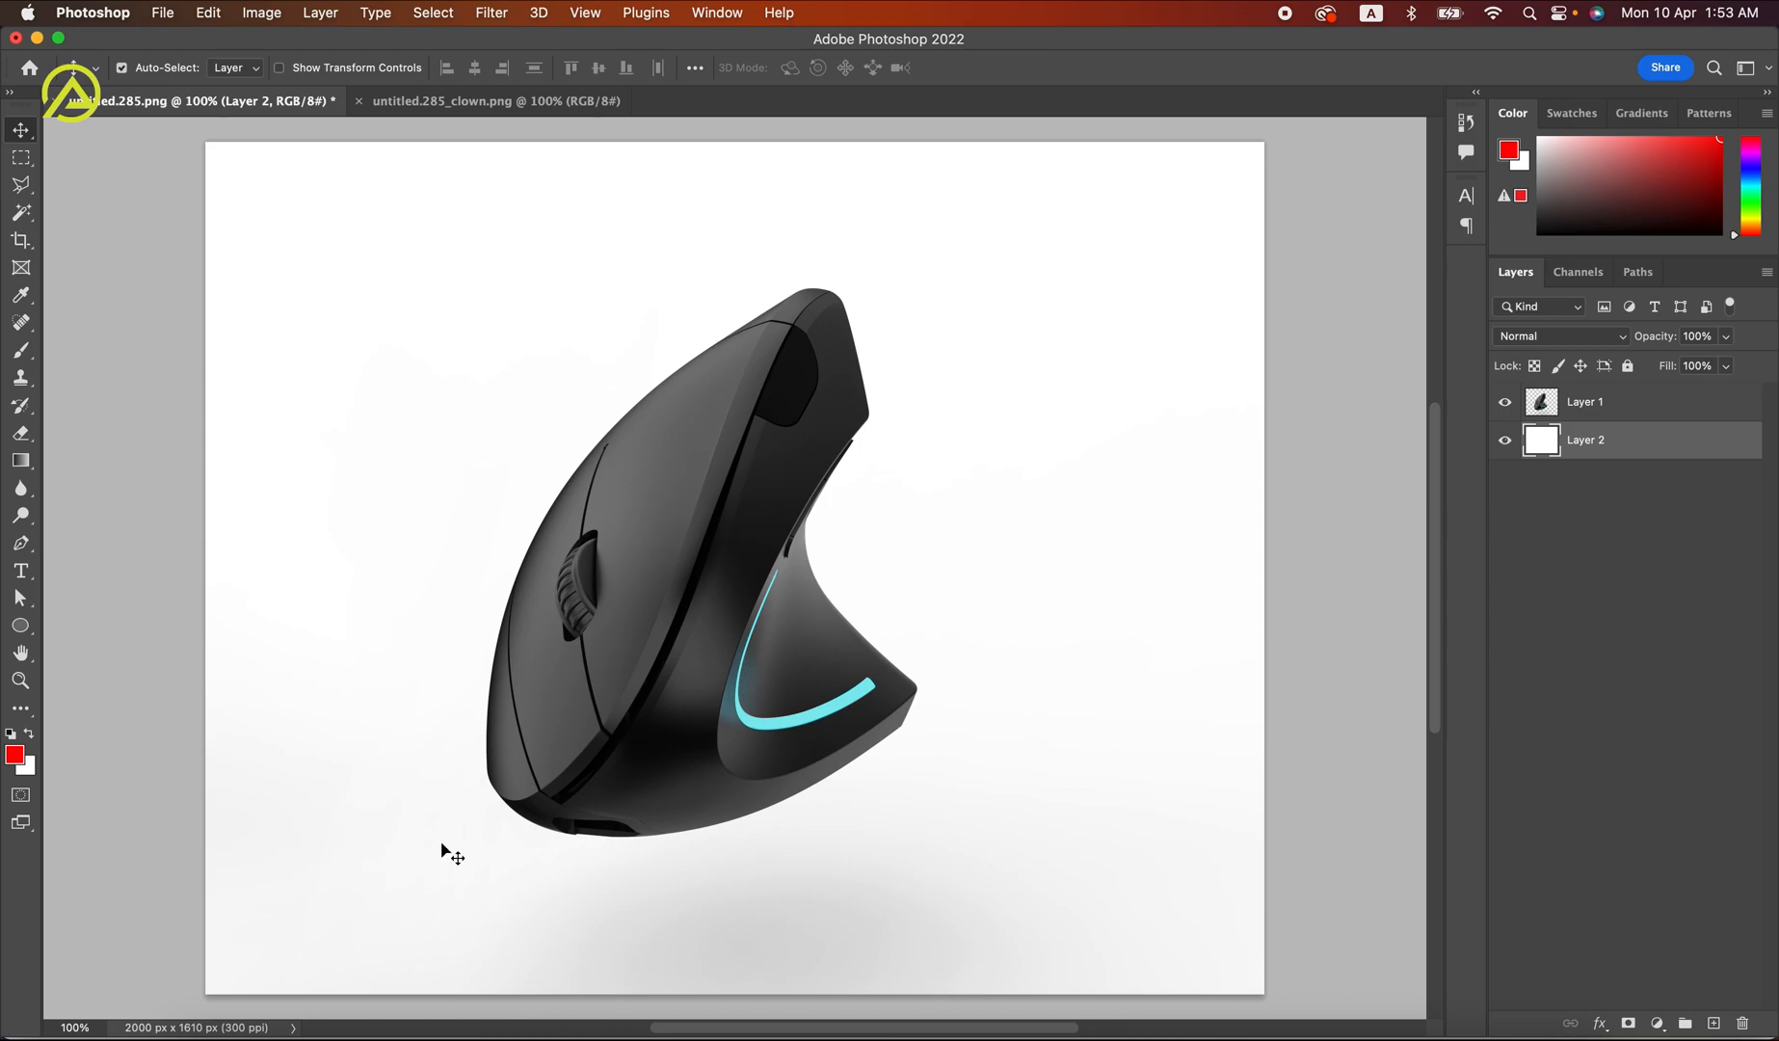
Step: Select Layer 1 of the render document, and copy the entire canvas of untitled.285_clown.png
left_click(1572, 399)
left_click(584, 104)
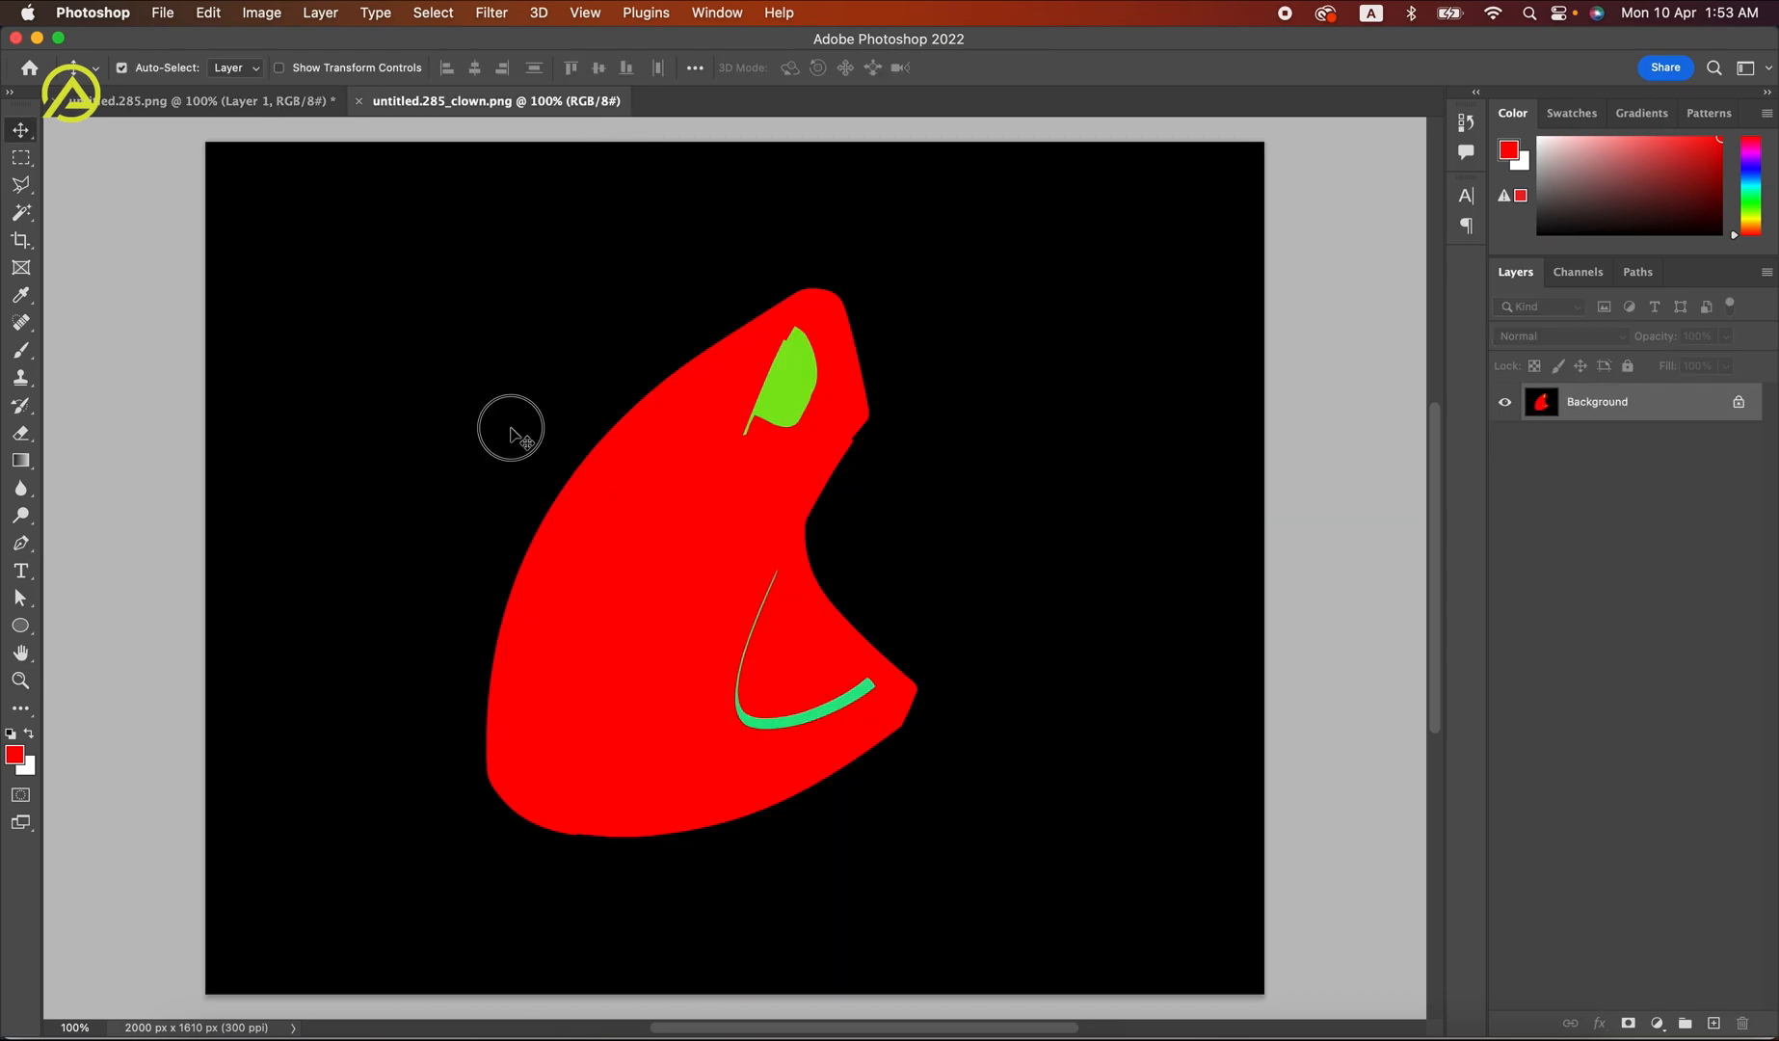
left_click(433, 13)
left_click(430, 42)
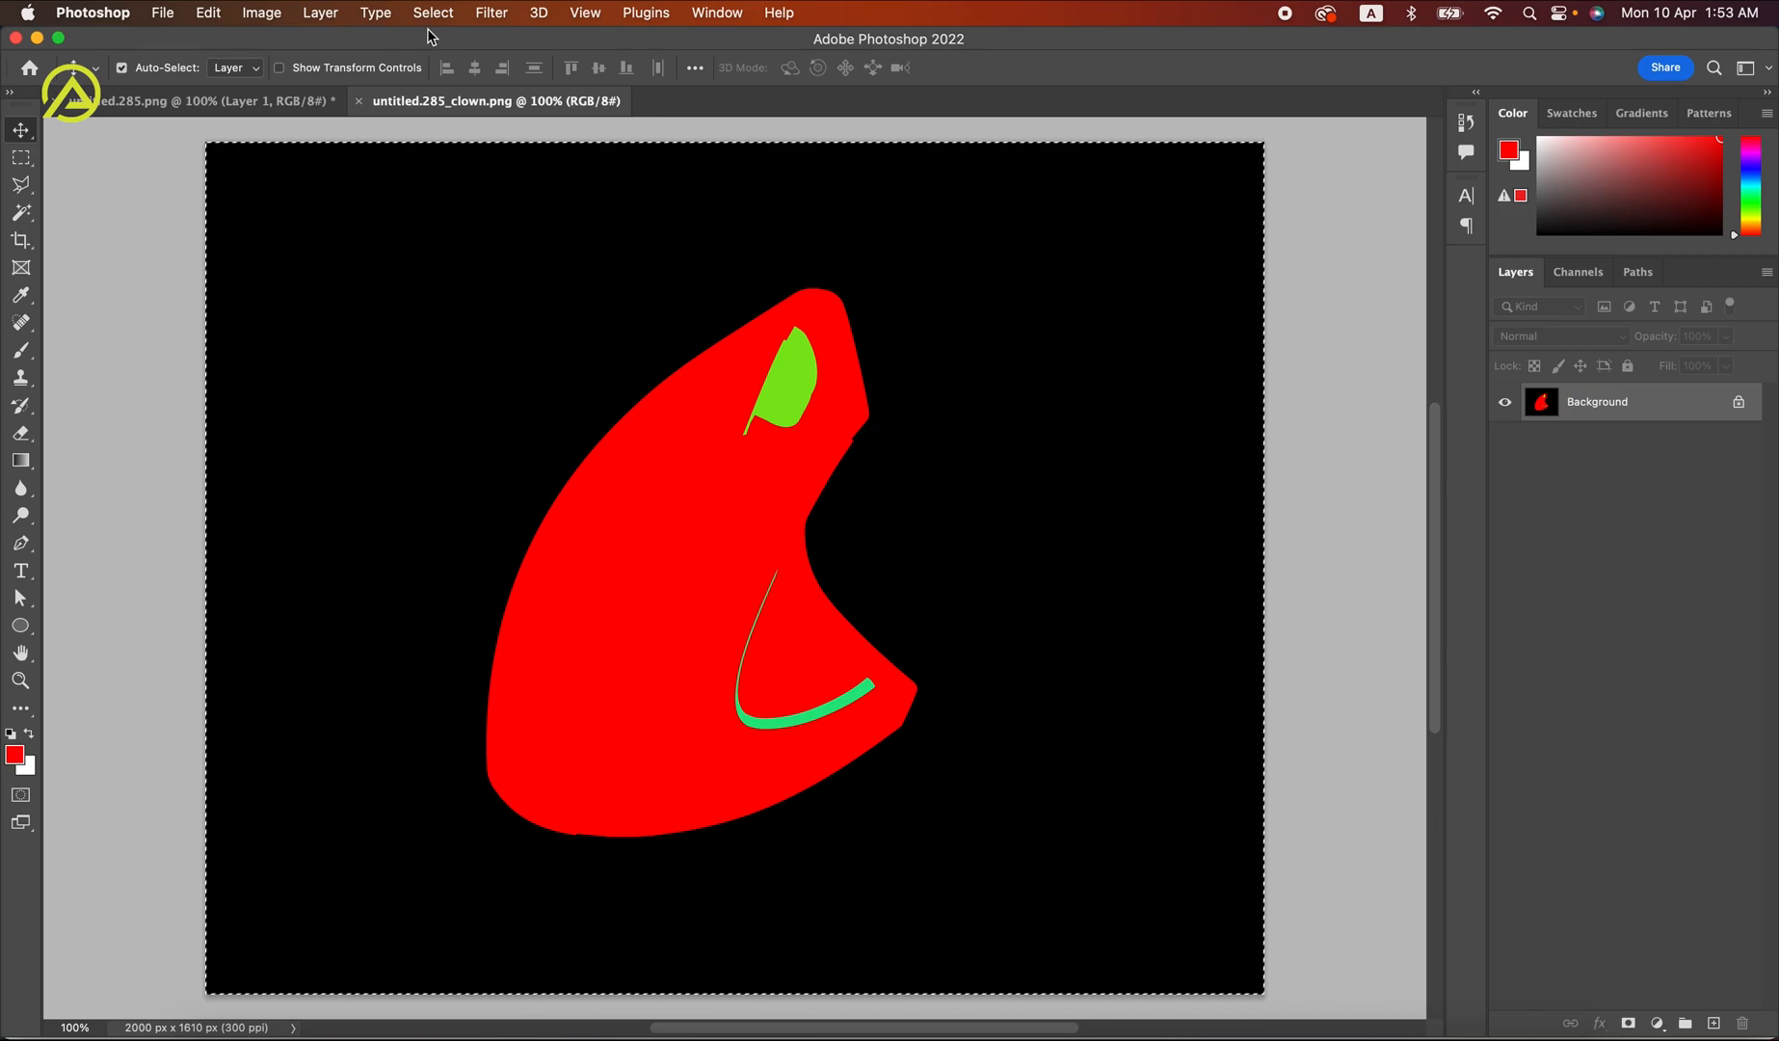
left_click(208, 13)
left_click(220, 160)
Step: Paste the clown image in place above Layer 1 in untitled.285.png and toggle its visibility to check the alignment
left_click(135, 100)
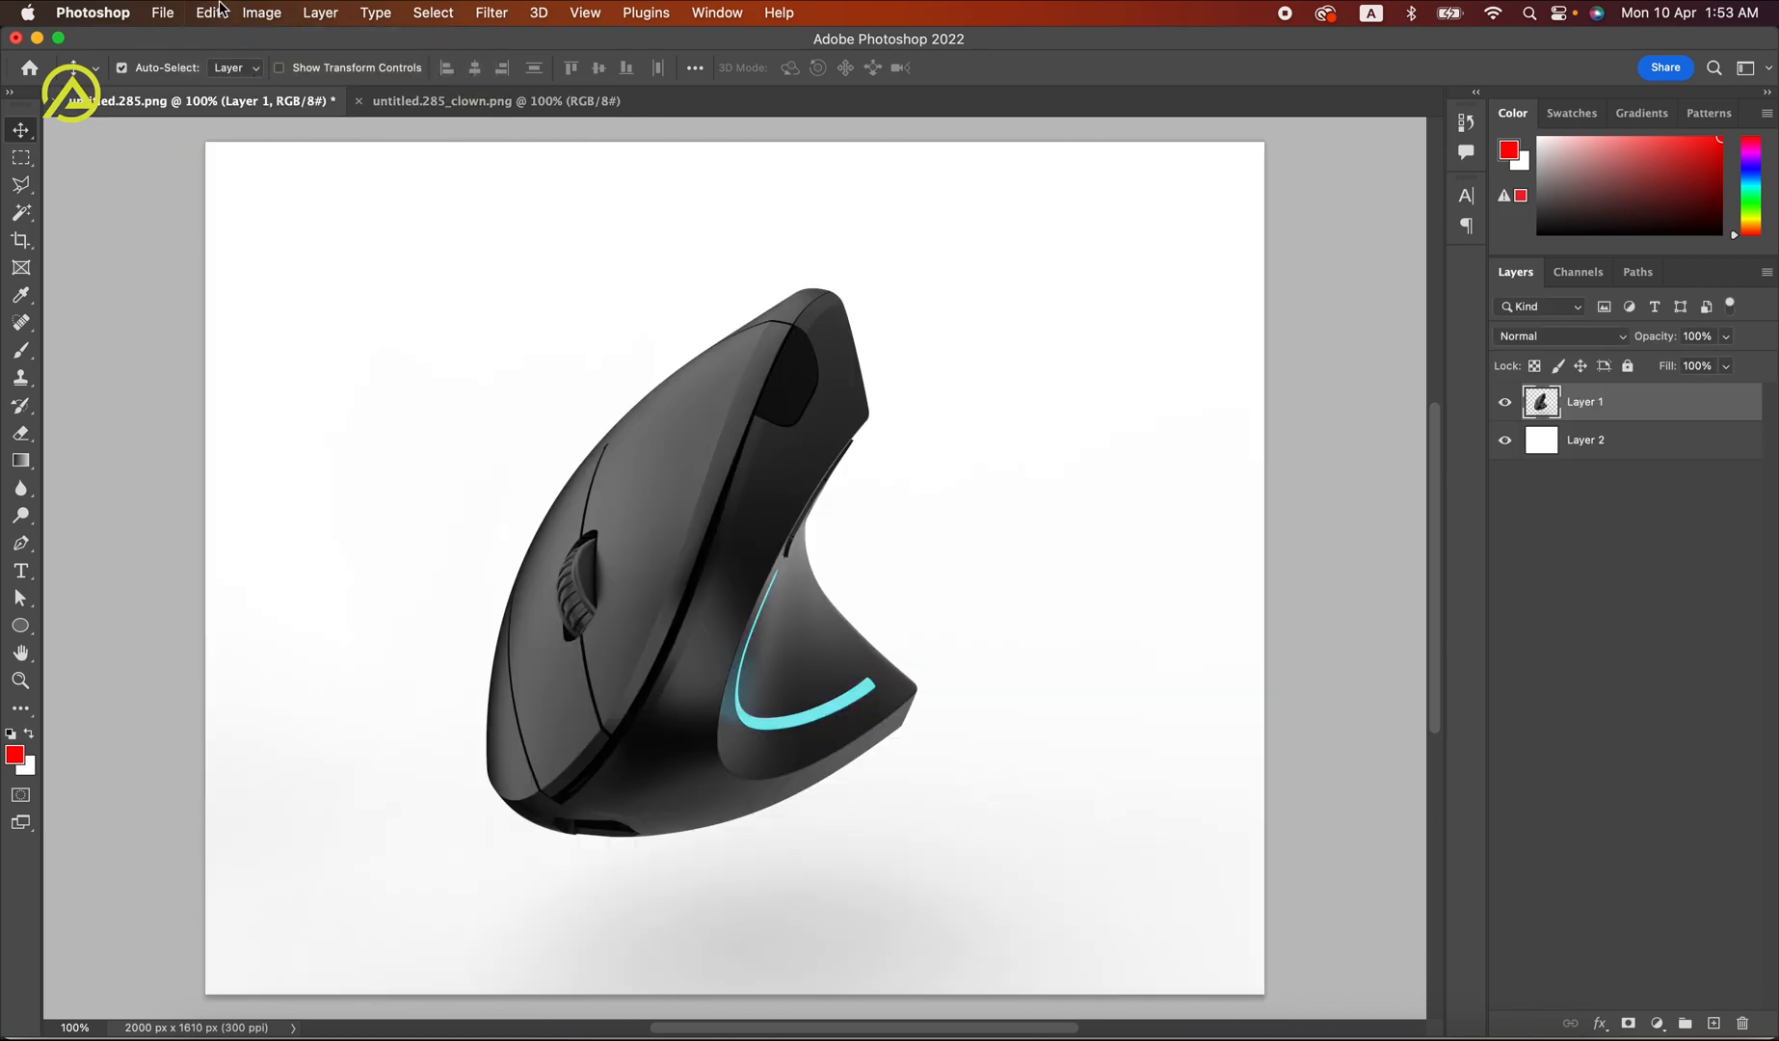
left_click(208, 13)
mouse_move(249, 217)
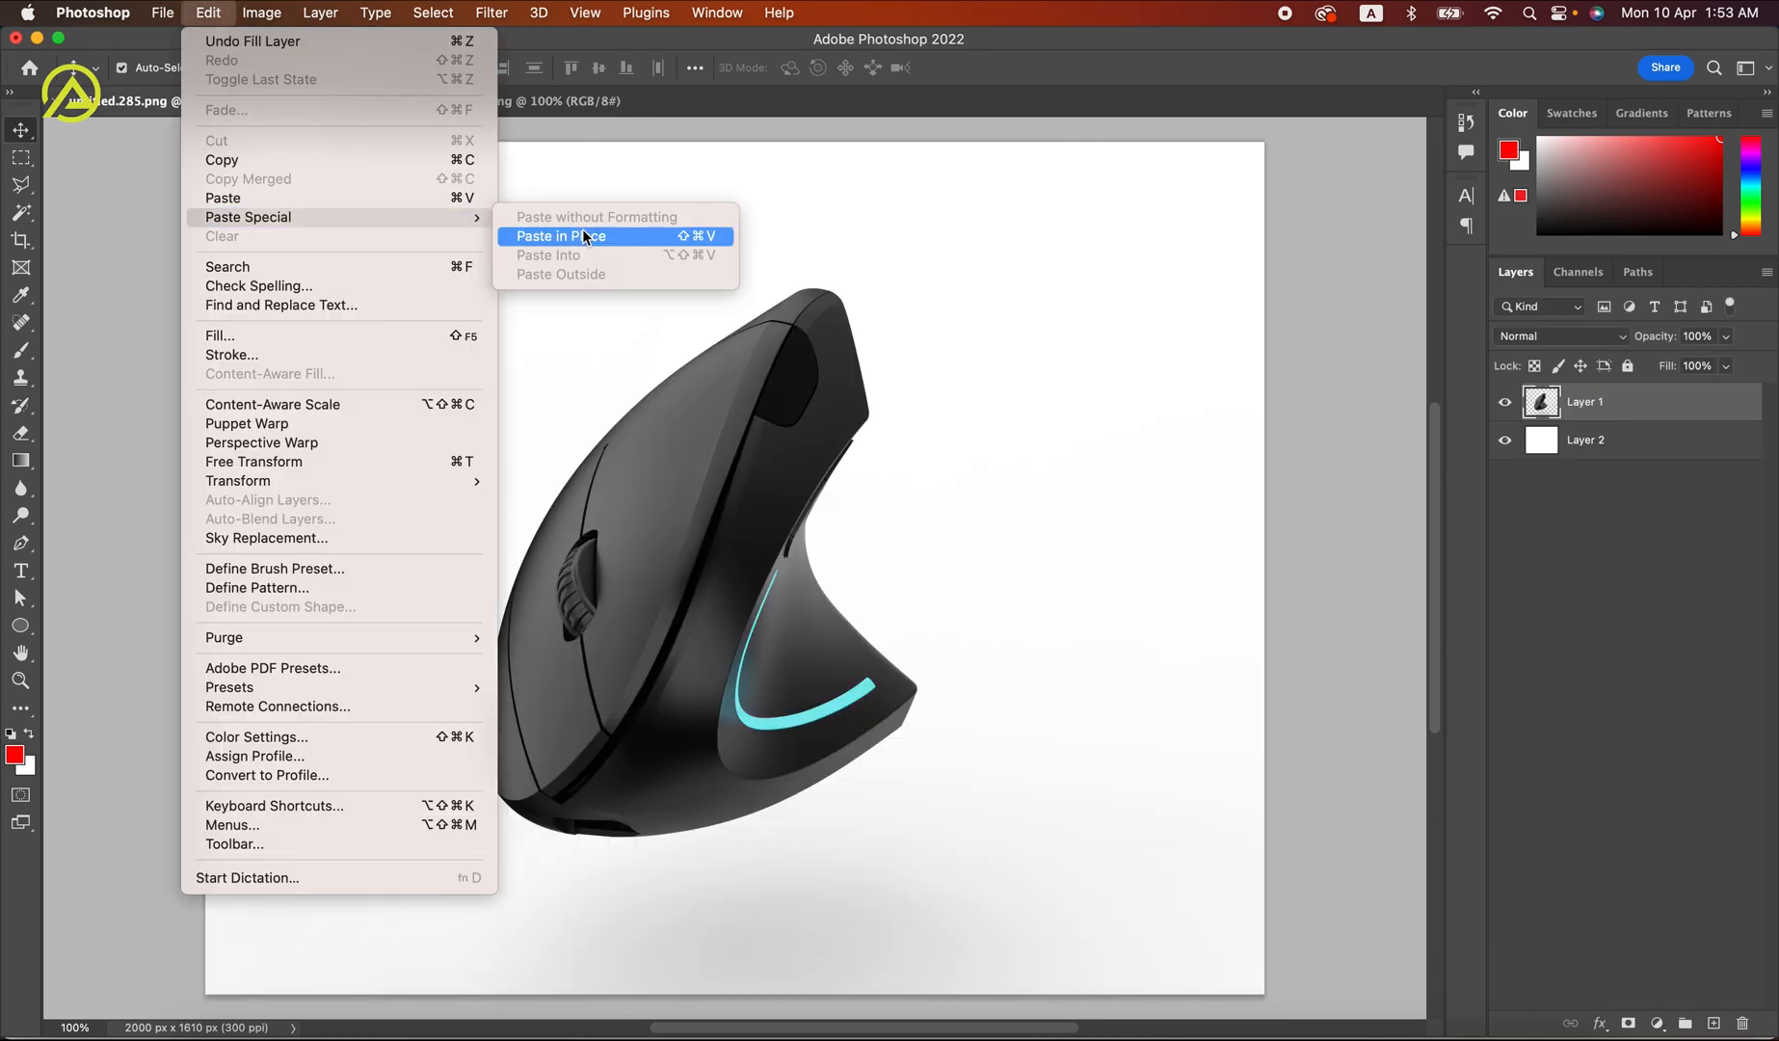
left_click(606, 241)
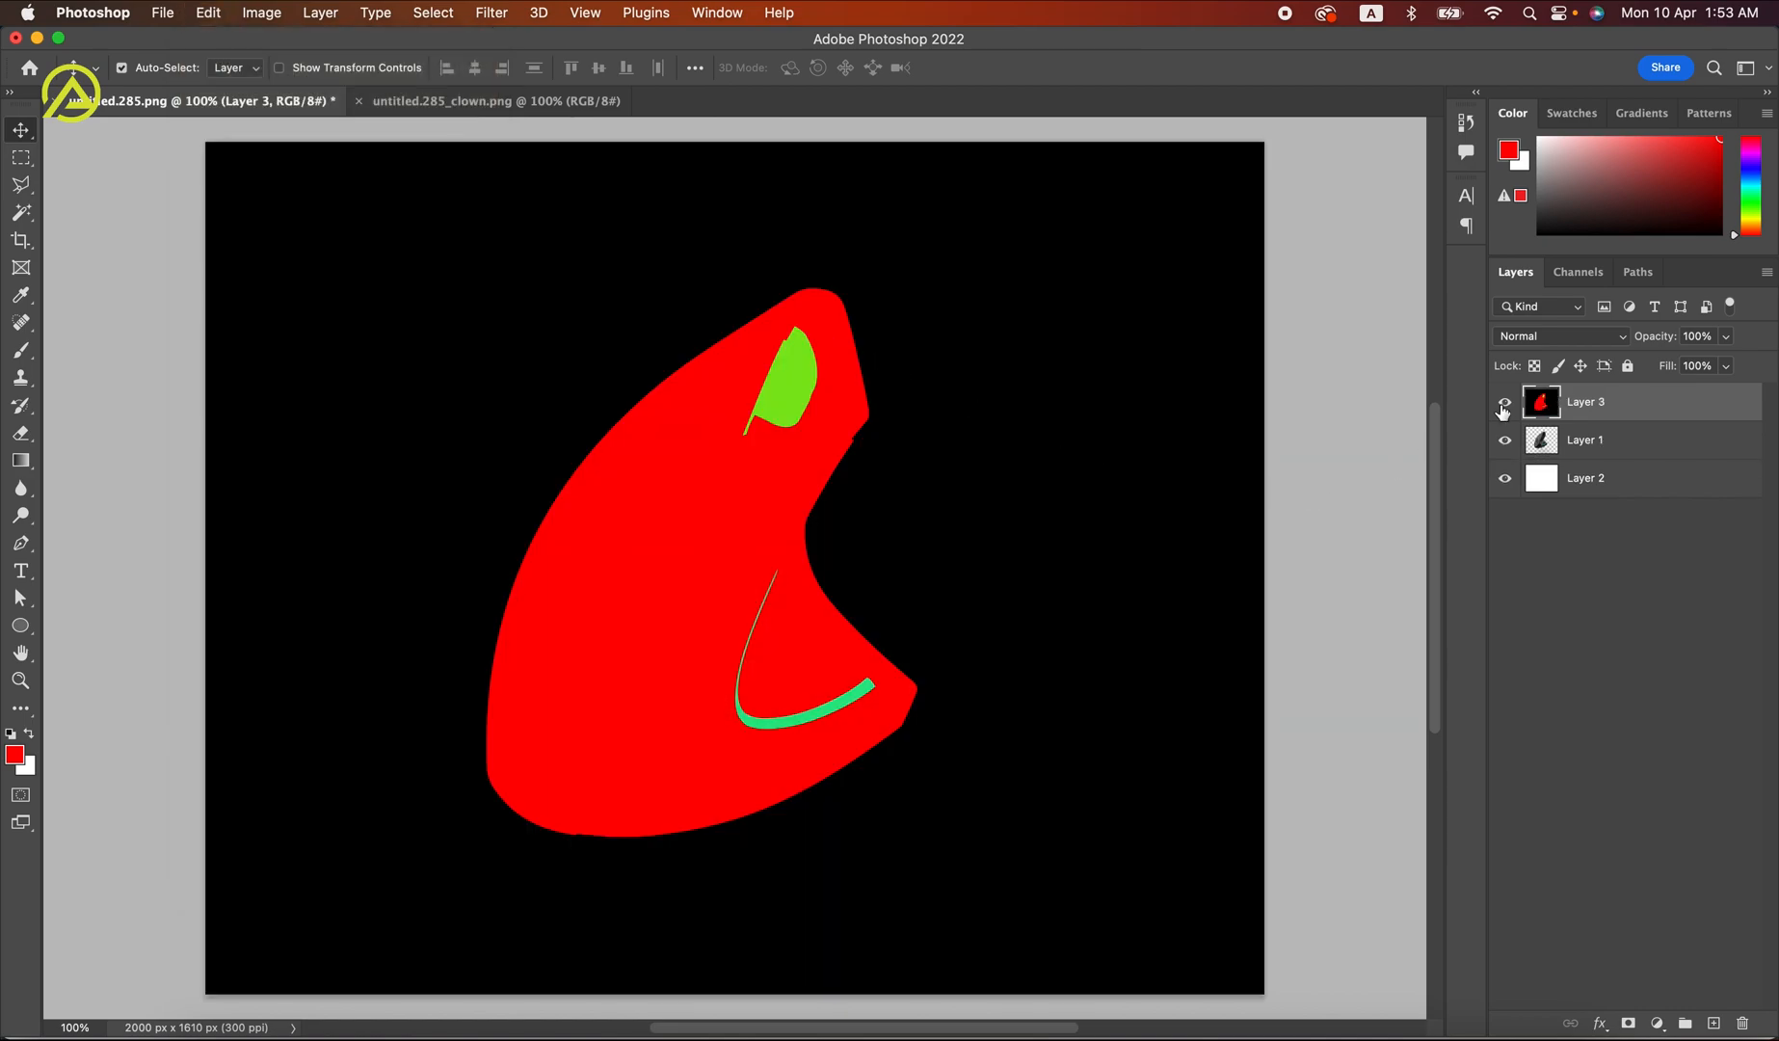
left_click(1503, 404)
left_click(1504, 404)
left_click(1503, 404)
left_click(1504, 404)
Step: Select the clown layer's black background with the Magic Wand, hide that layer, delete the area from Layer 1 and deselect
left_click_drag(20, 212, 111, 252)
left_click(479, 339)
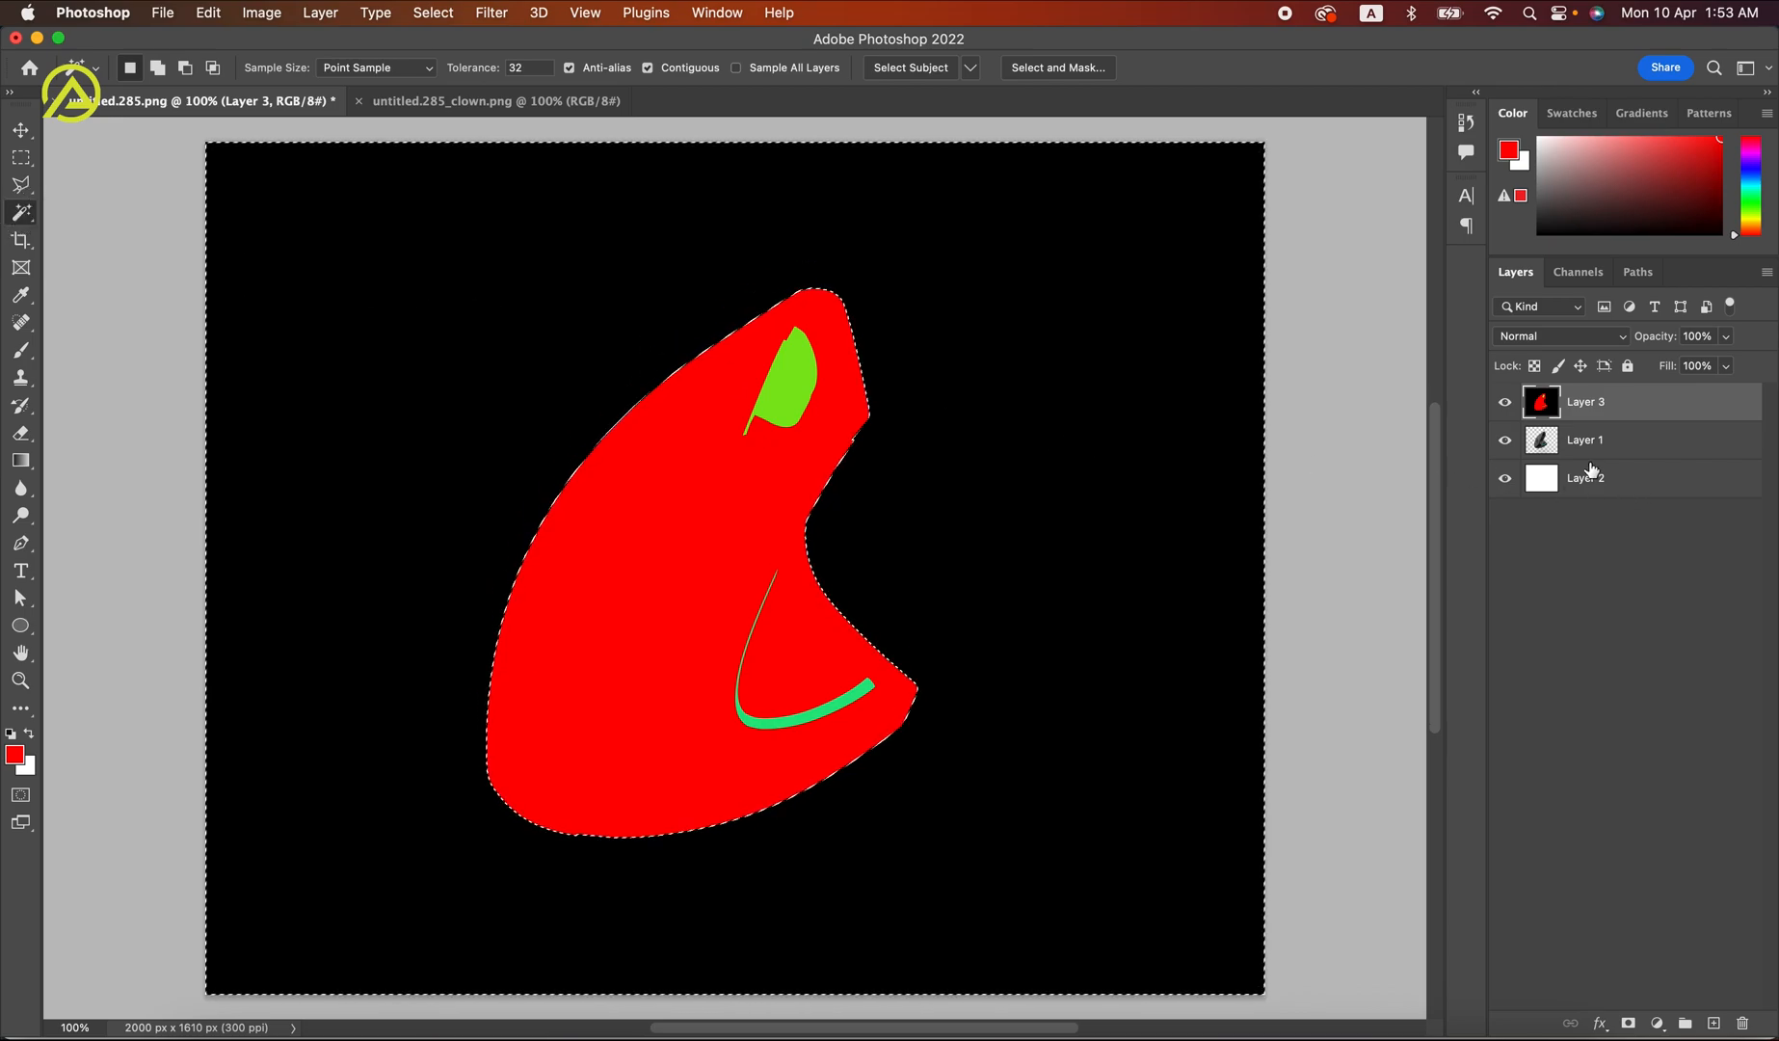
left_click(1504, 402)
left_click(1572, 441)
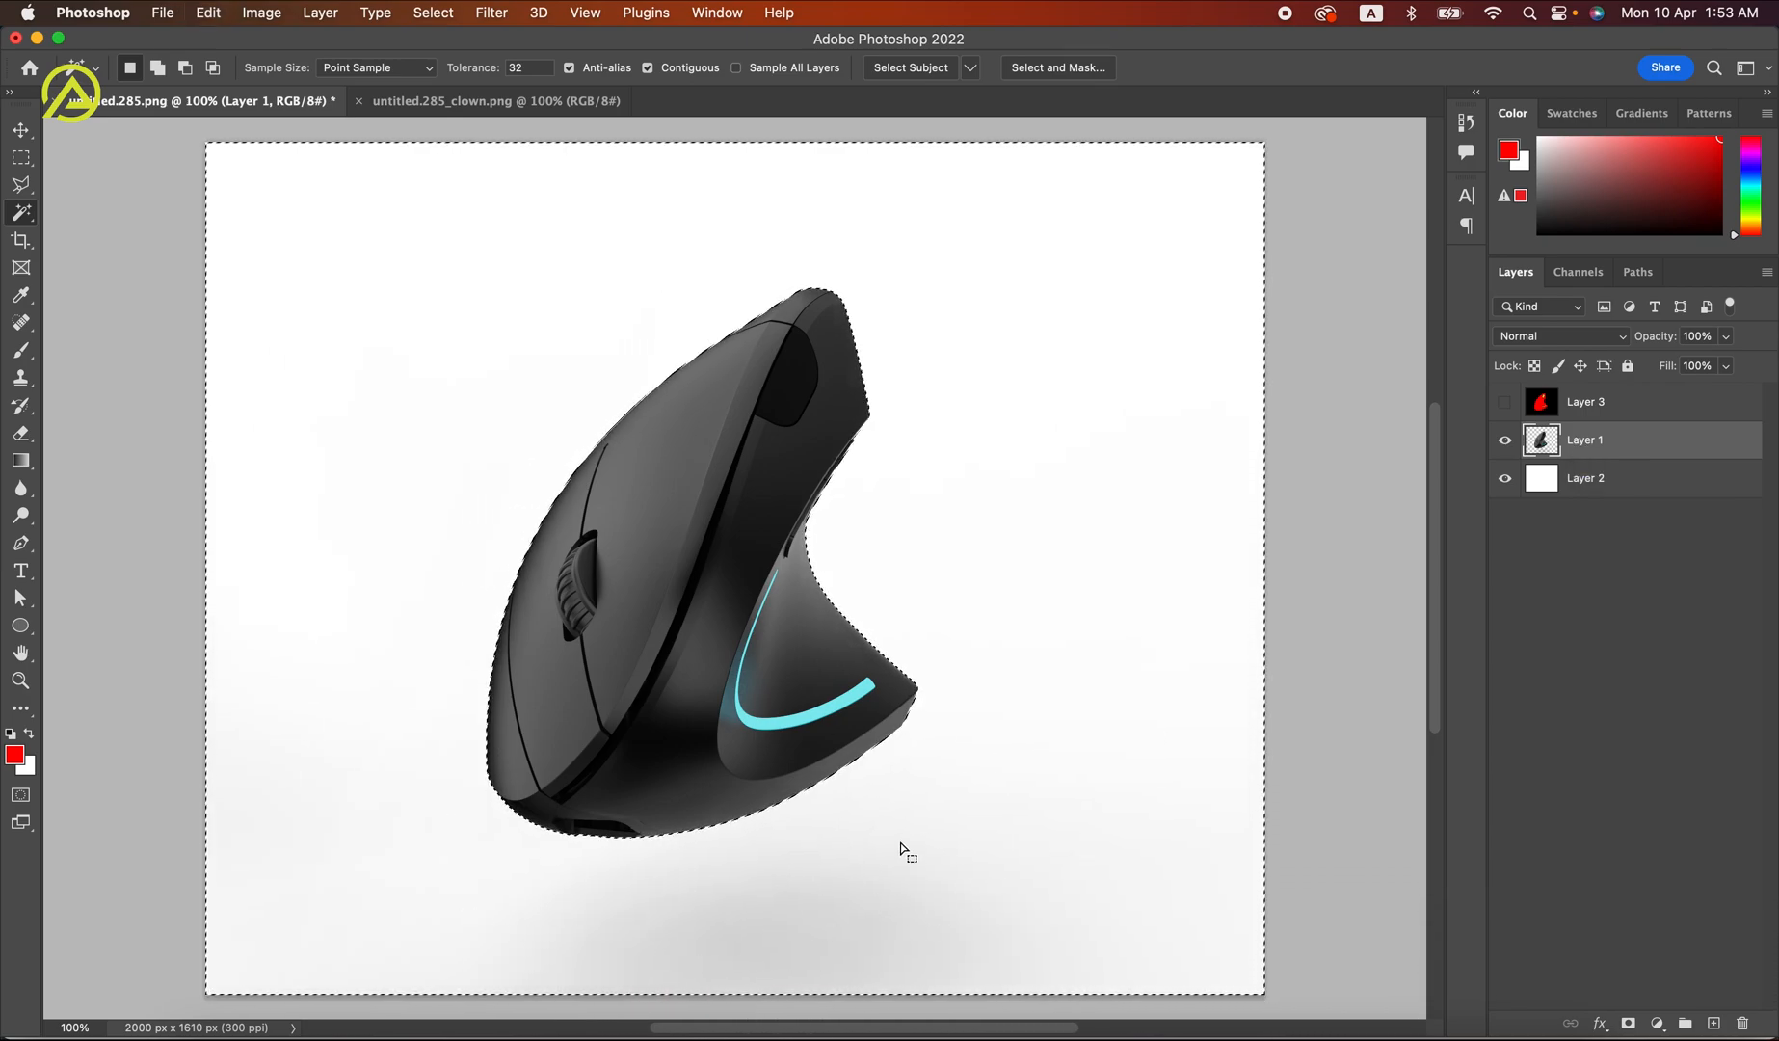
key("Delete")
key("super+d")
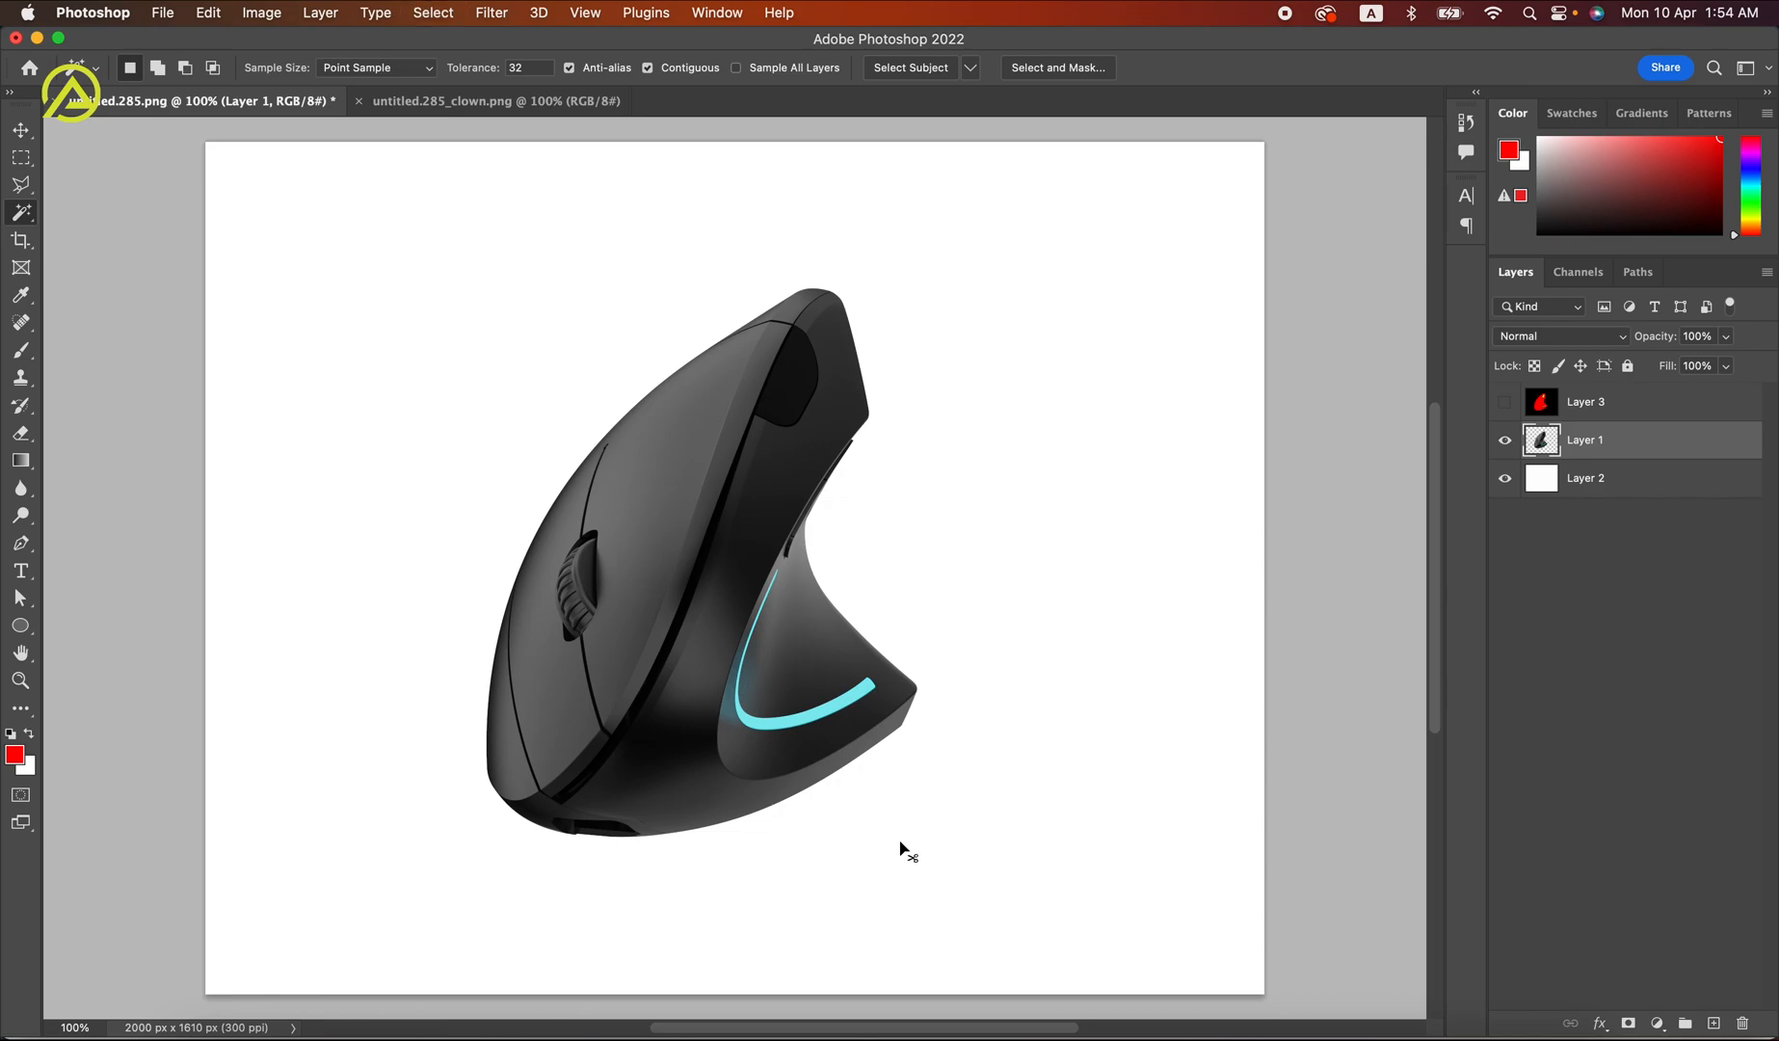
Step: Show Layer 3 again and select its green strip with the Magic Wand
left_click(1506, 405)
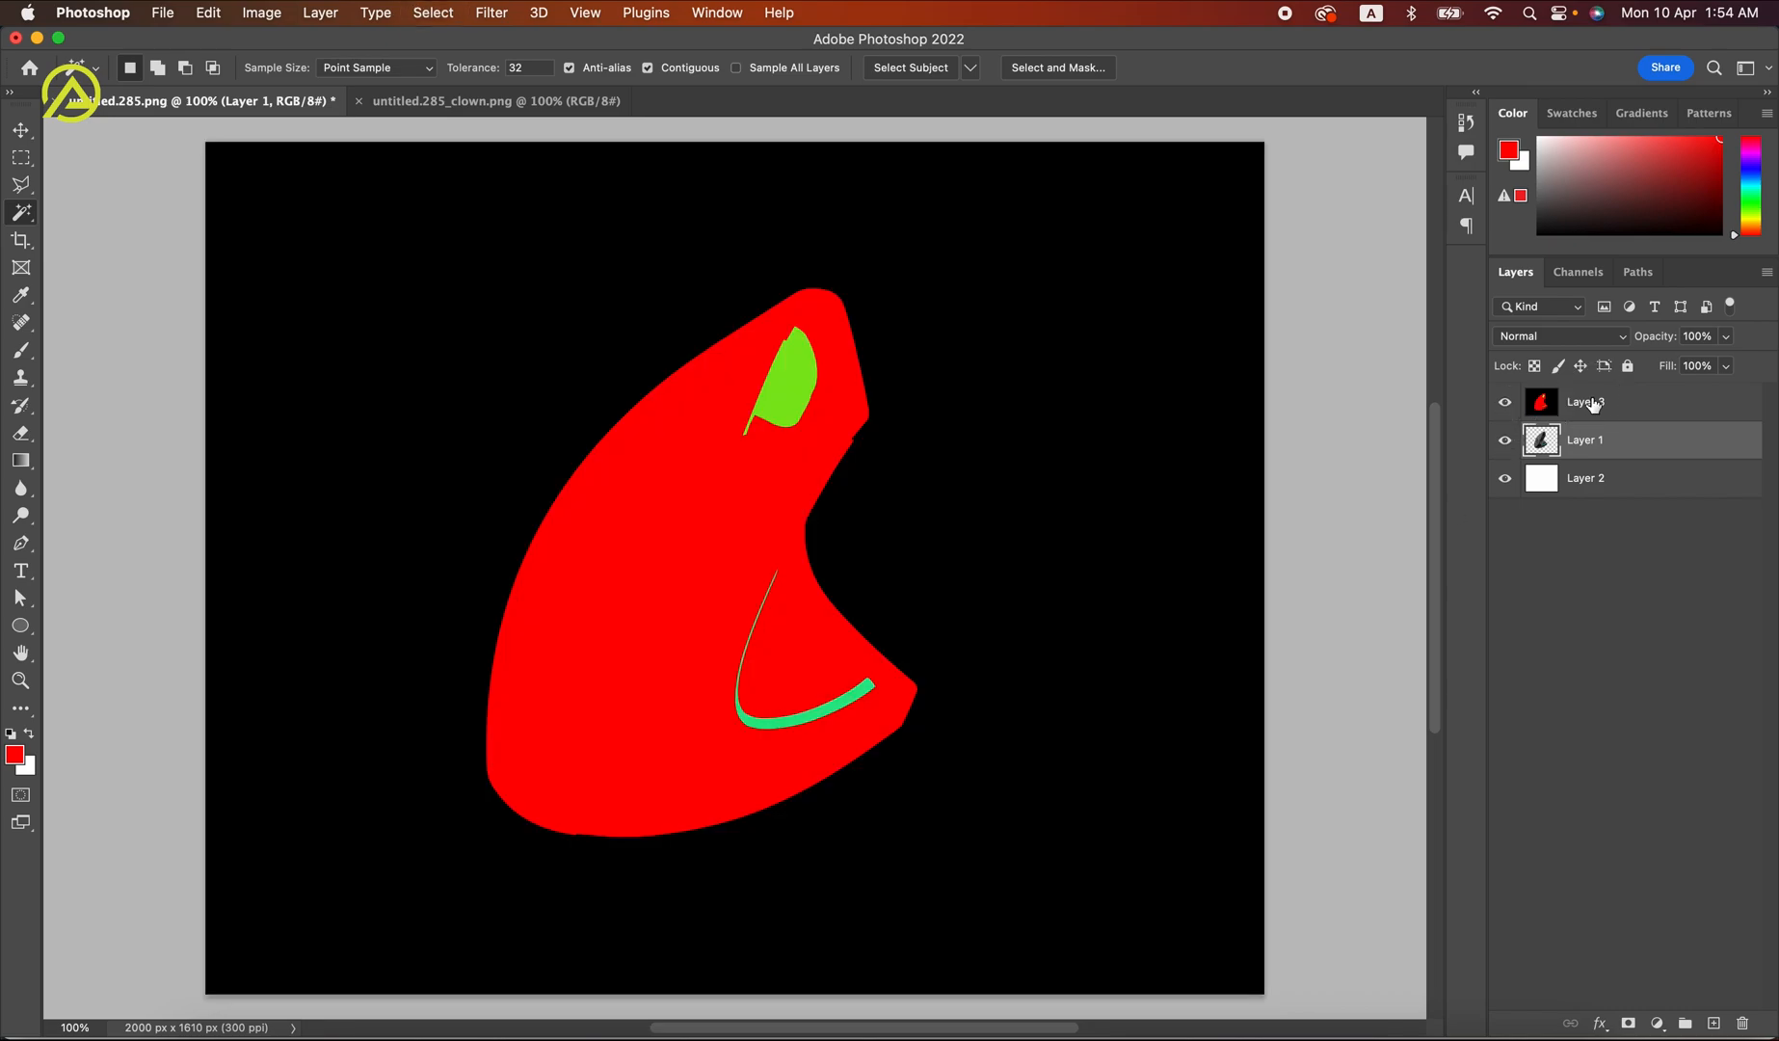
left_click(1570, 410)
key("z")
left_click_drag(872, 698, 872, 698)
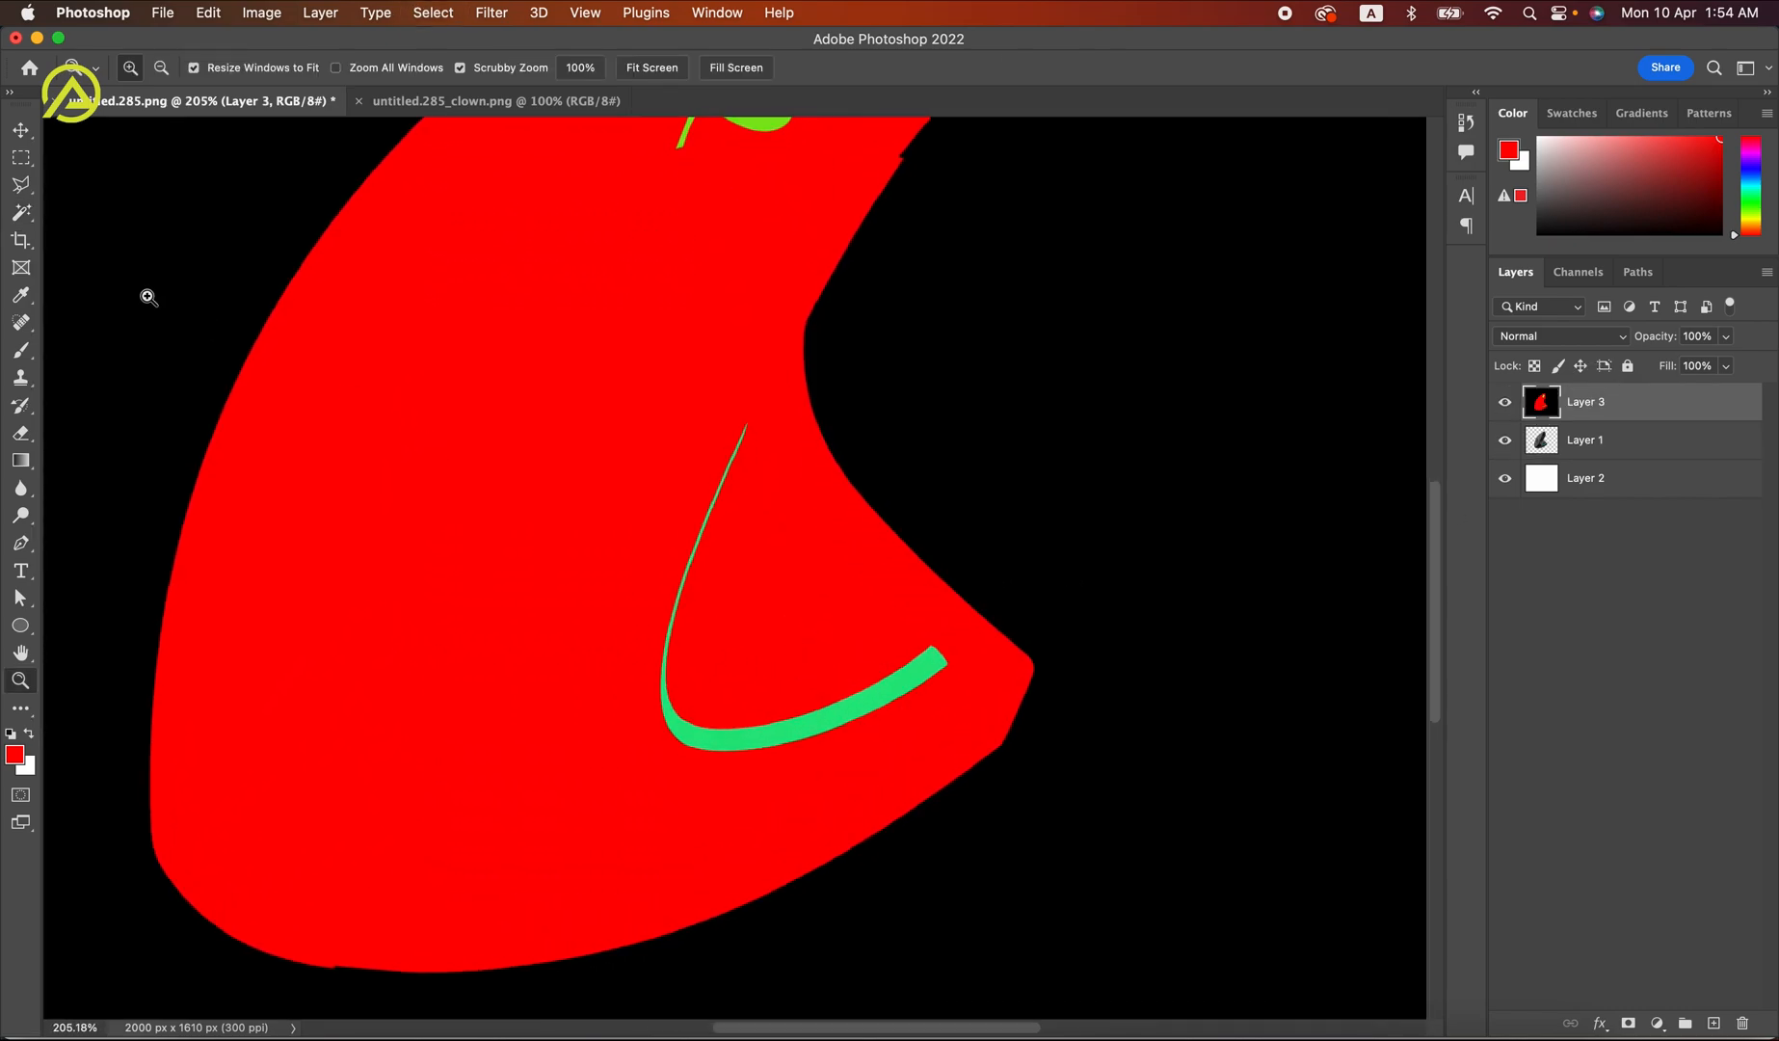
left_click(23, 212)
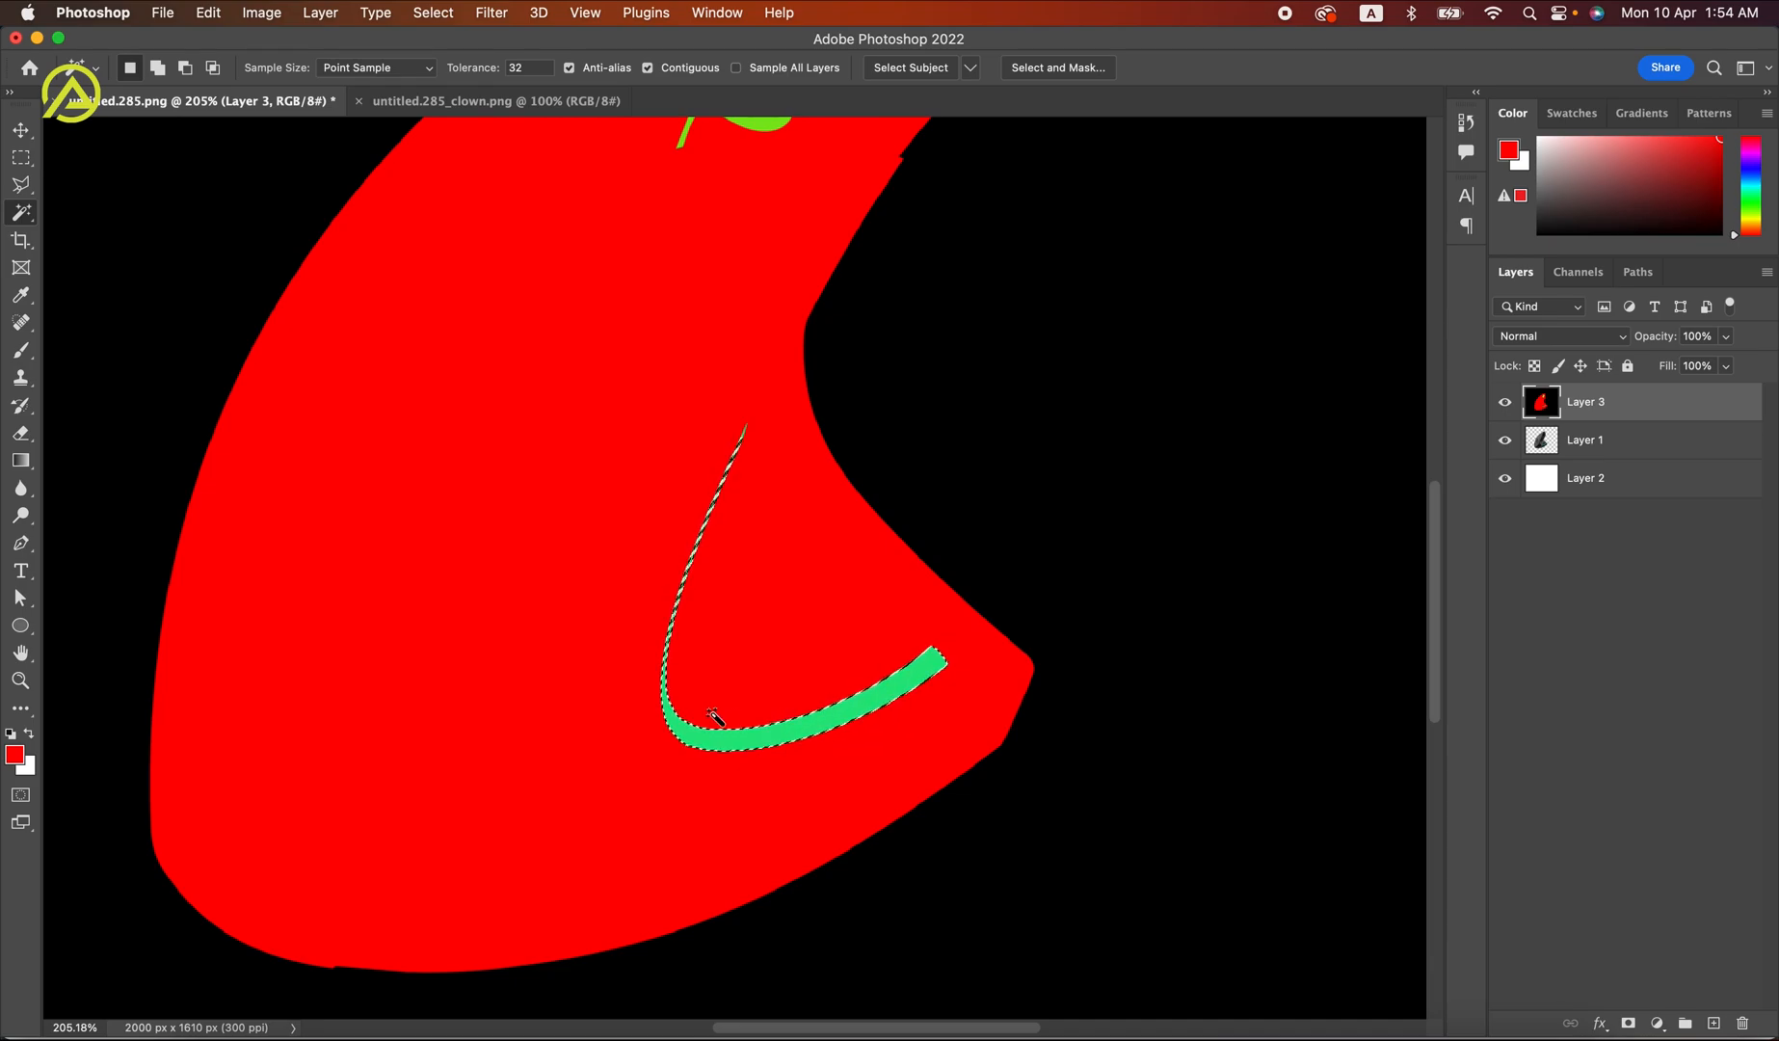
Step: Hide Layer 3, copy the selected light strip from Layer 1 to a new layer and check it with Layer 1 briefly hidden
left_click(1504, 402)
left_click(1574, 445)
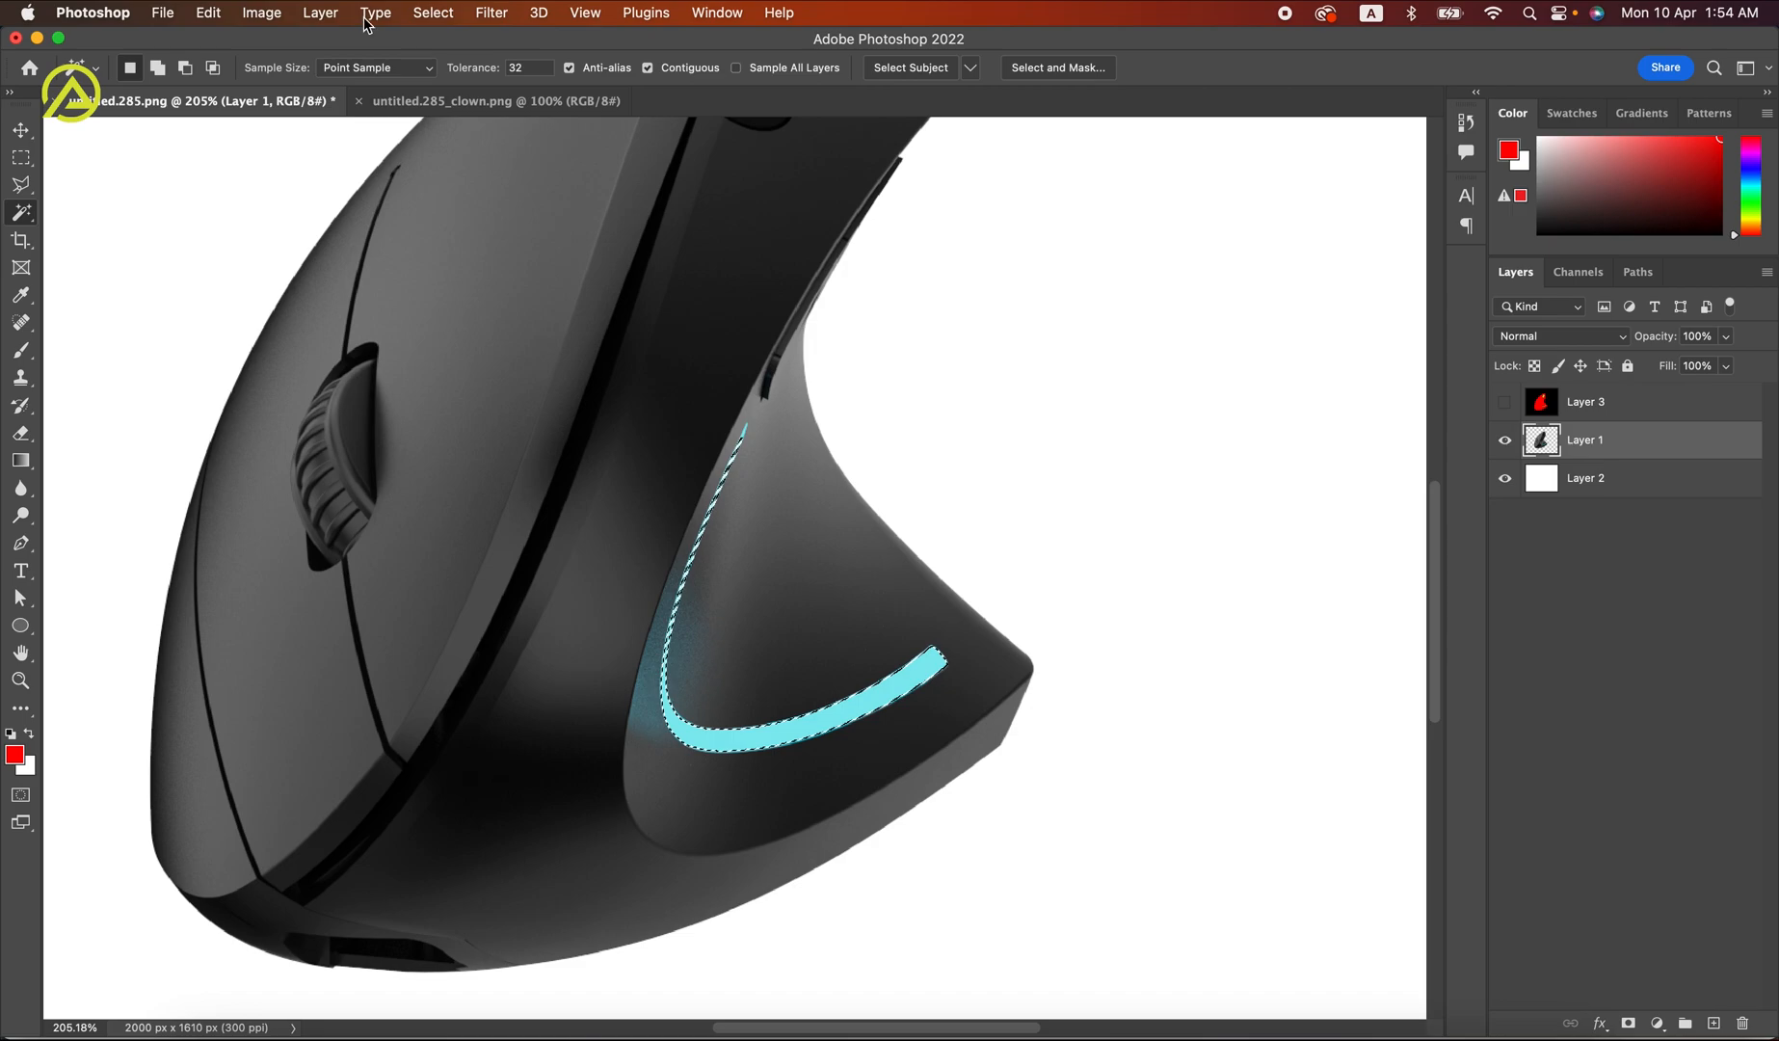
left_click(321, 13)
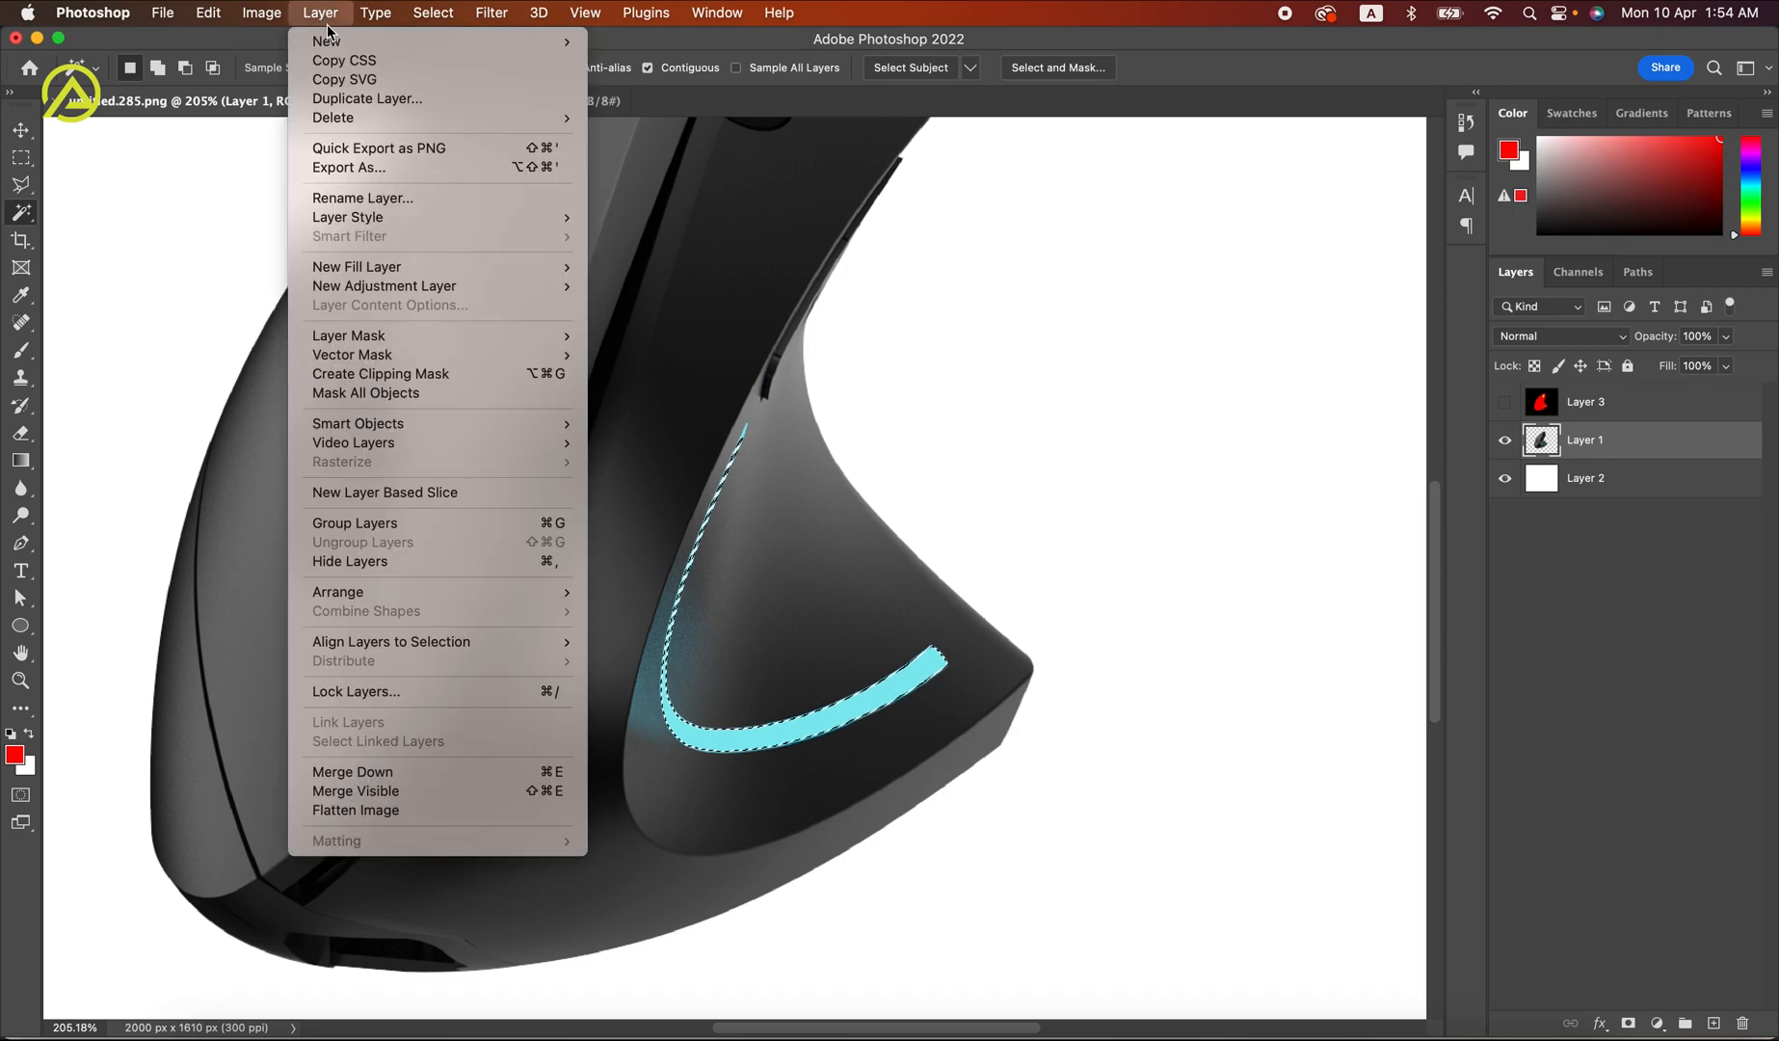
mouse_move(350, 39)
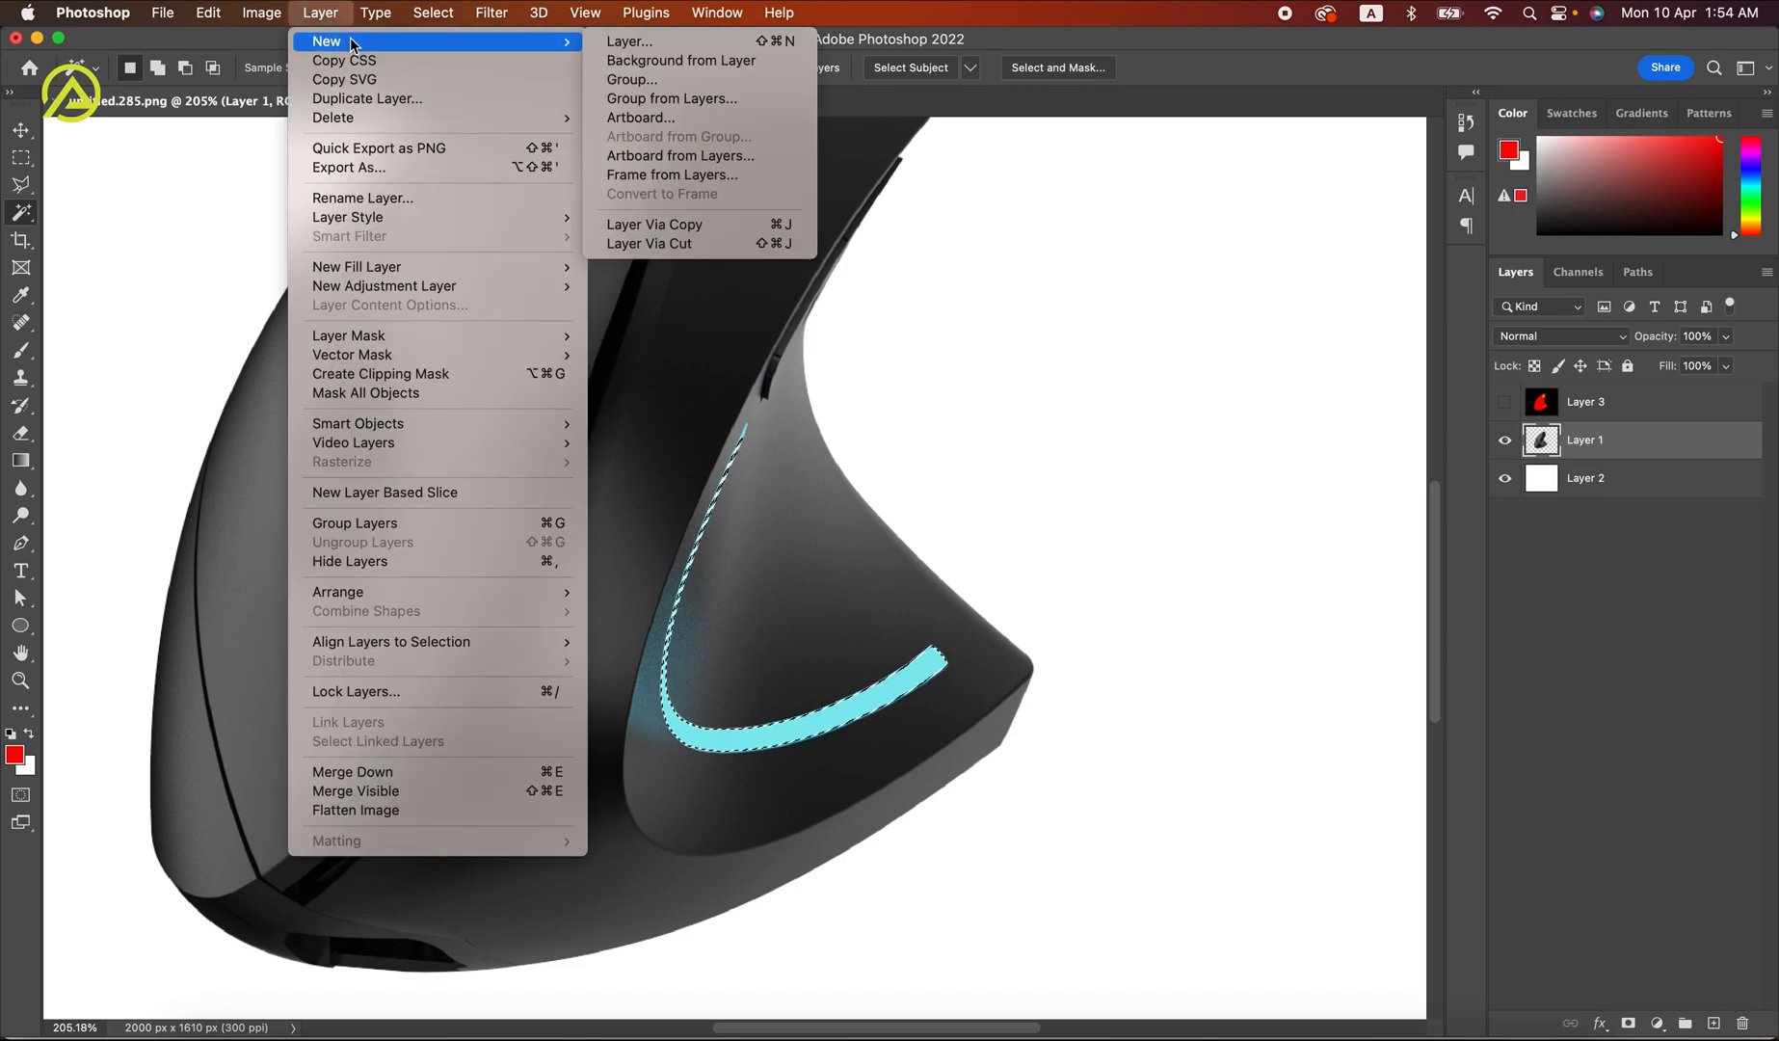
left_click(686, 226)
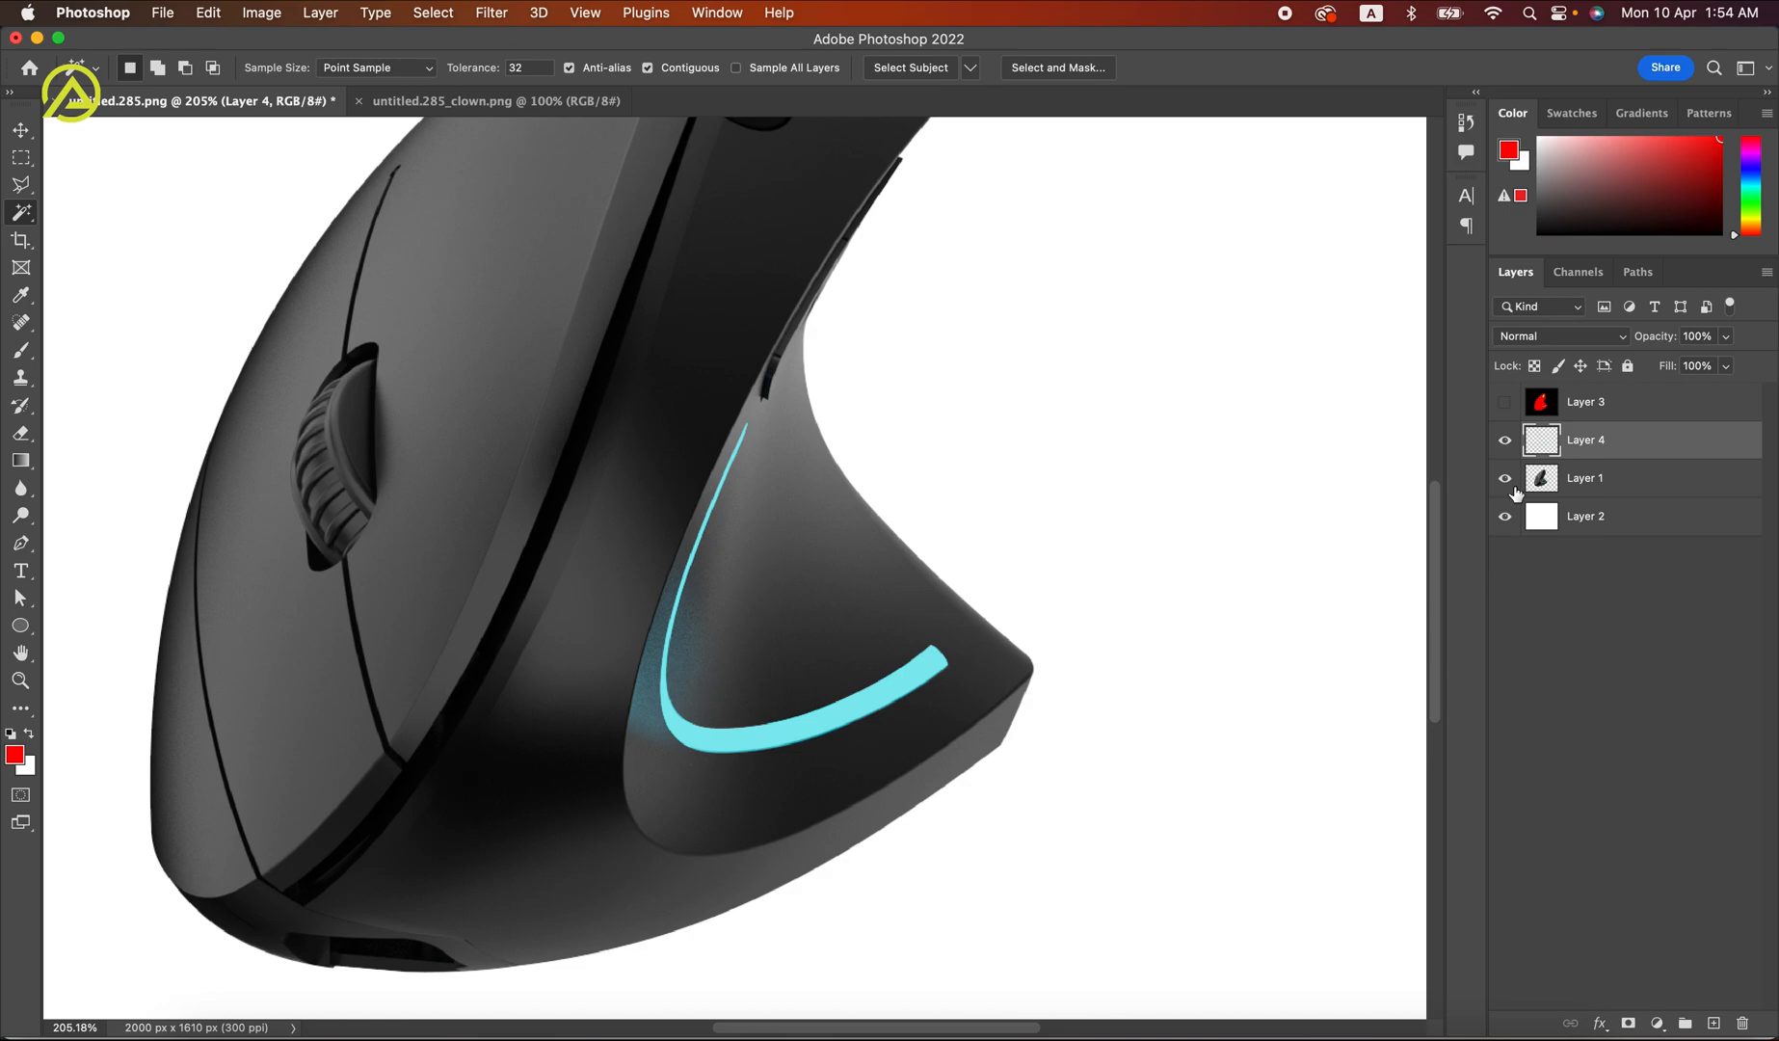
left_click(1504, 477)
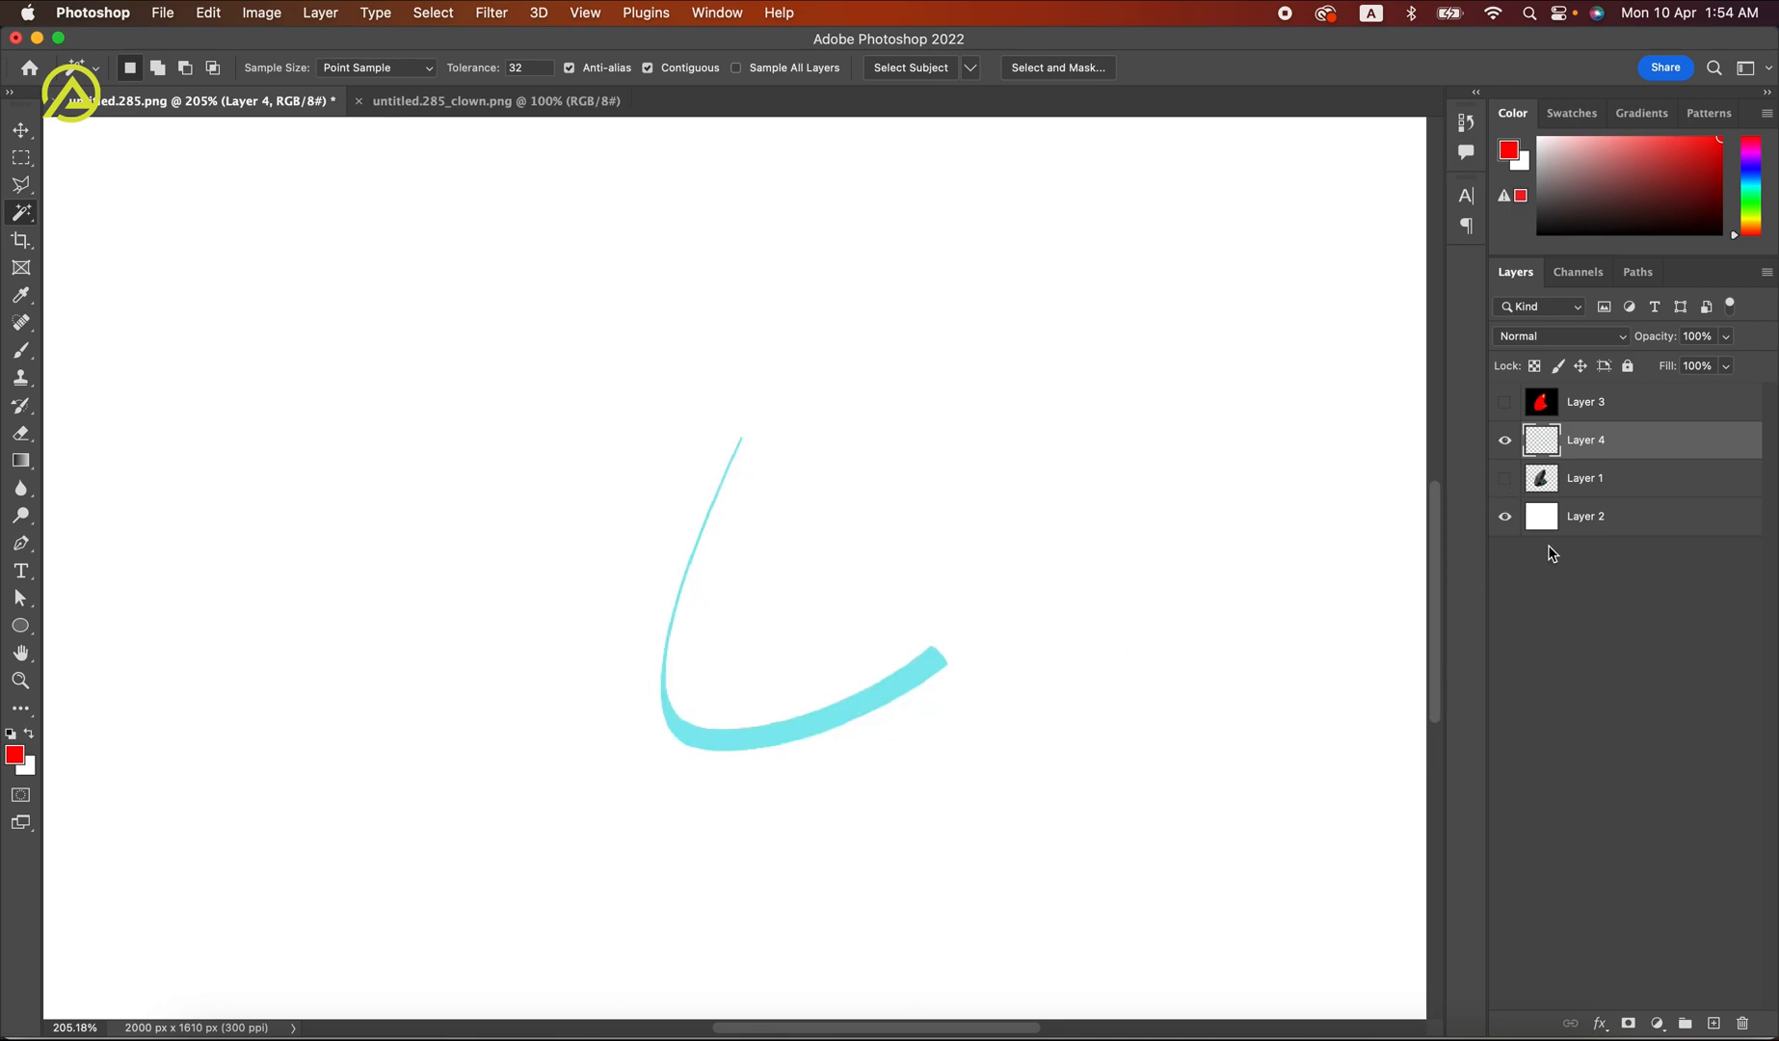
left_click(1504, 478)
Step: Add a Color Overlay to the strip layer in bright cyan with hue 181° and 100% saturation, raised to maximum brightness
right_click(1595, 444)
left_click(1561, 457)
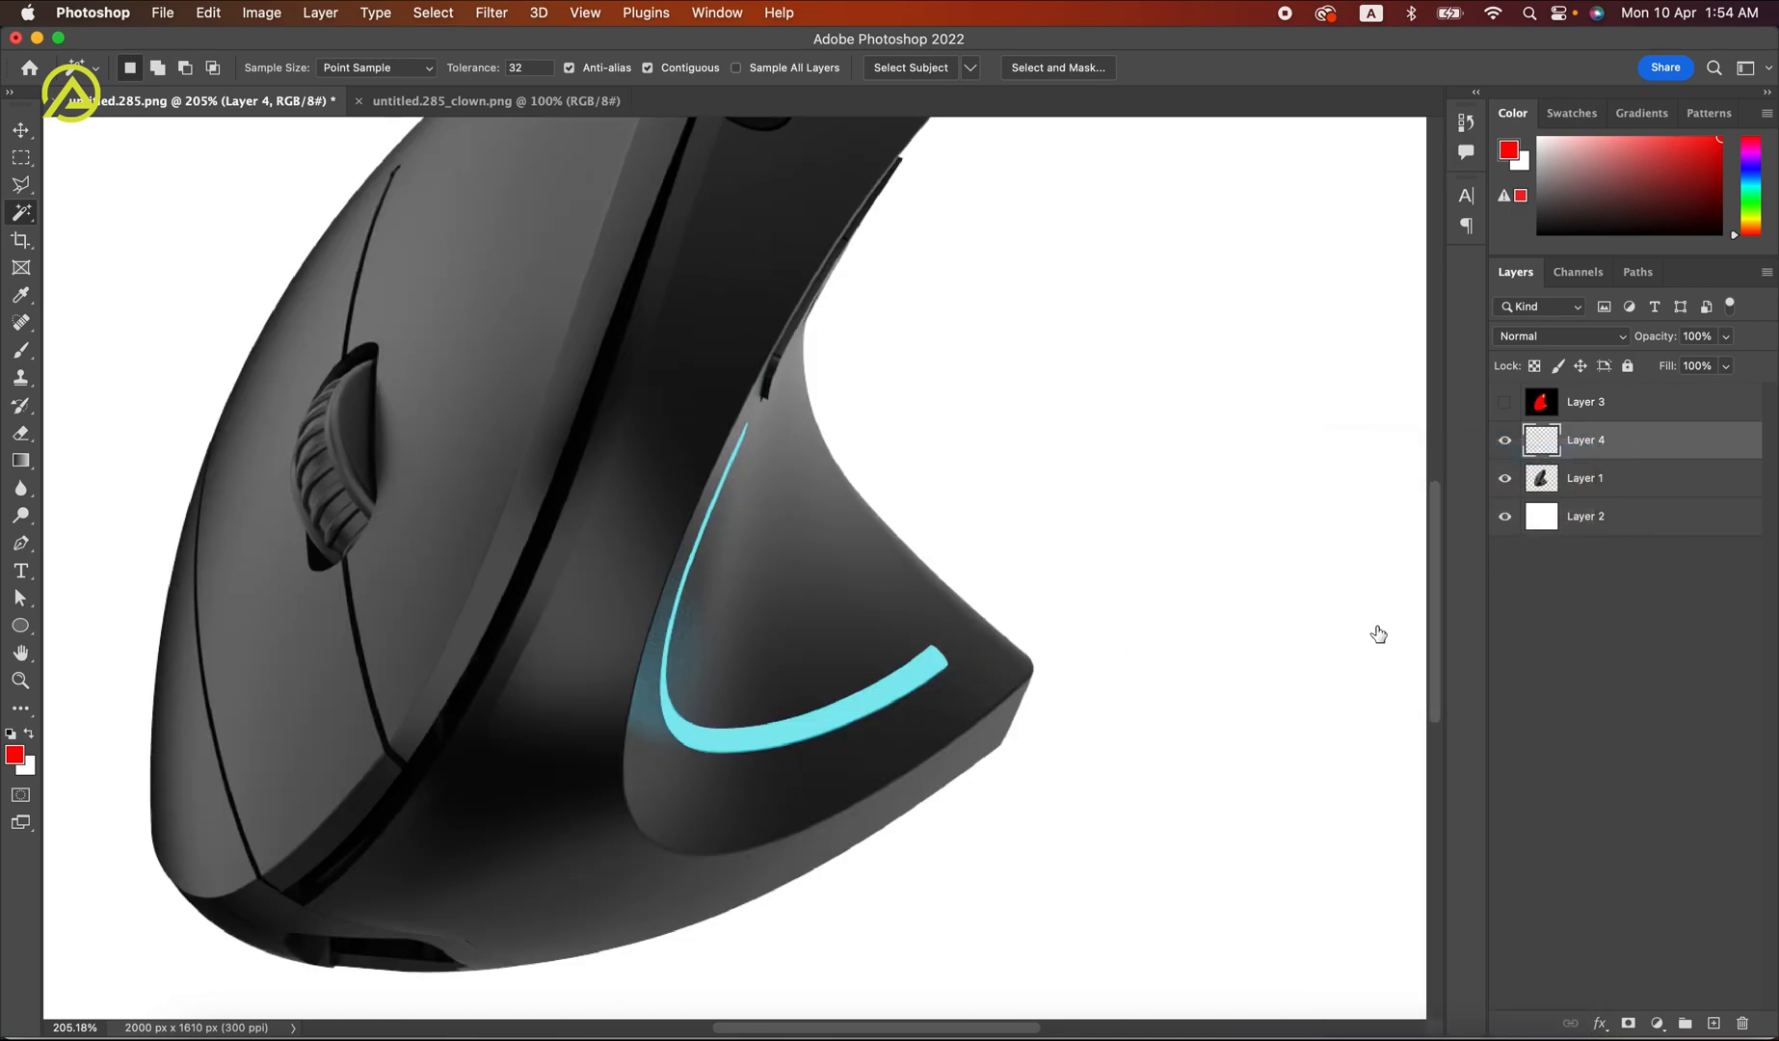
left_click(1024, 823)
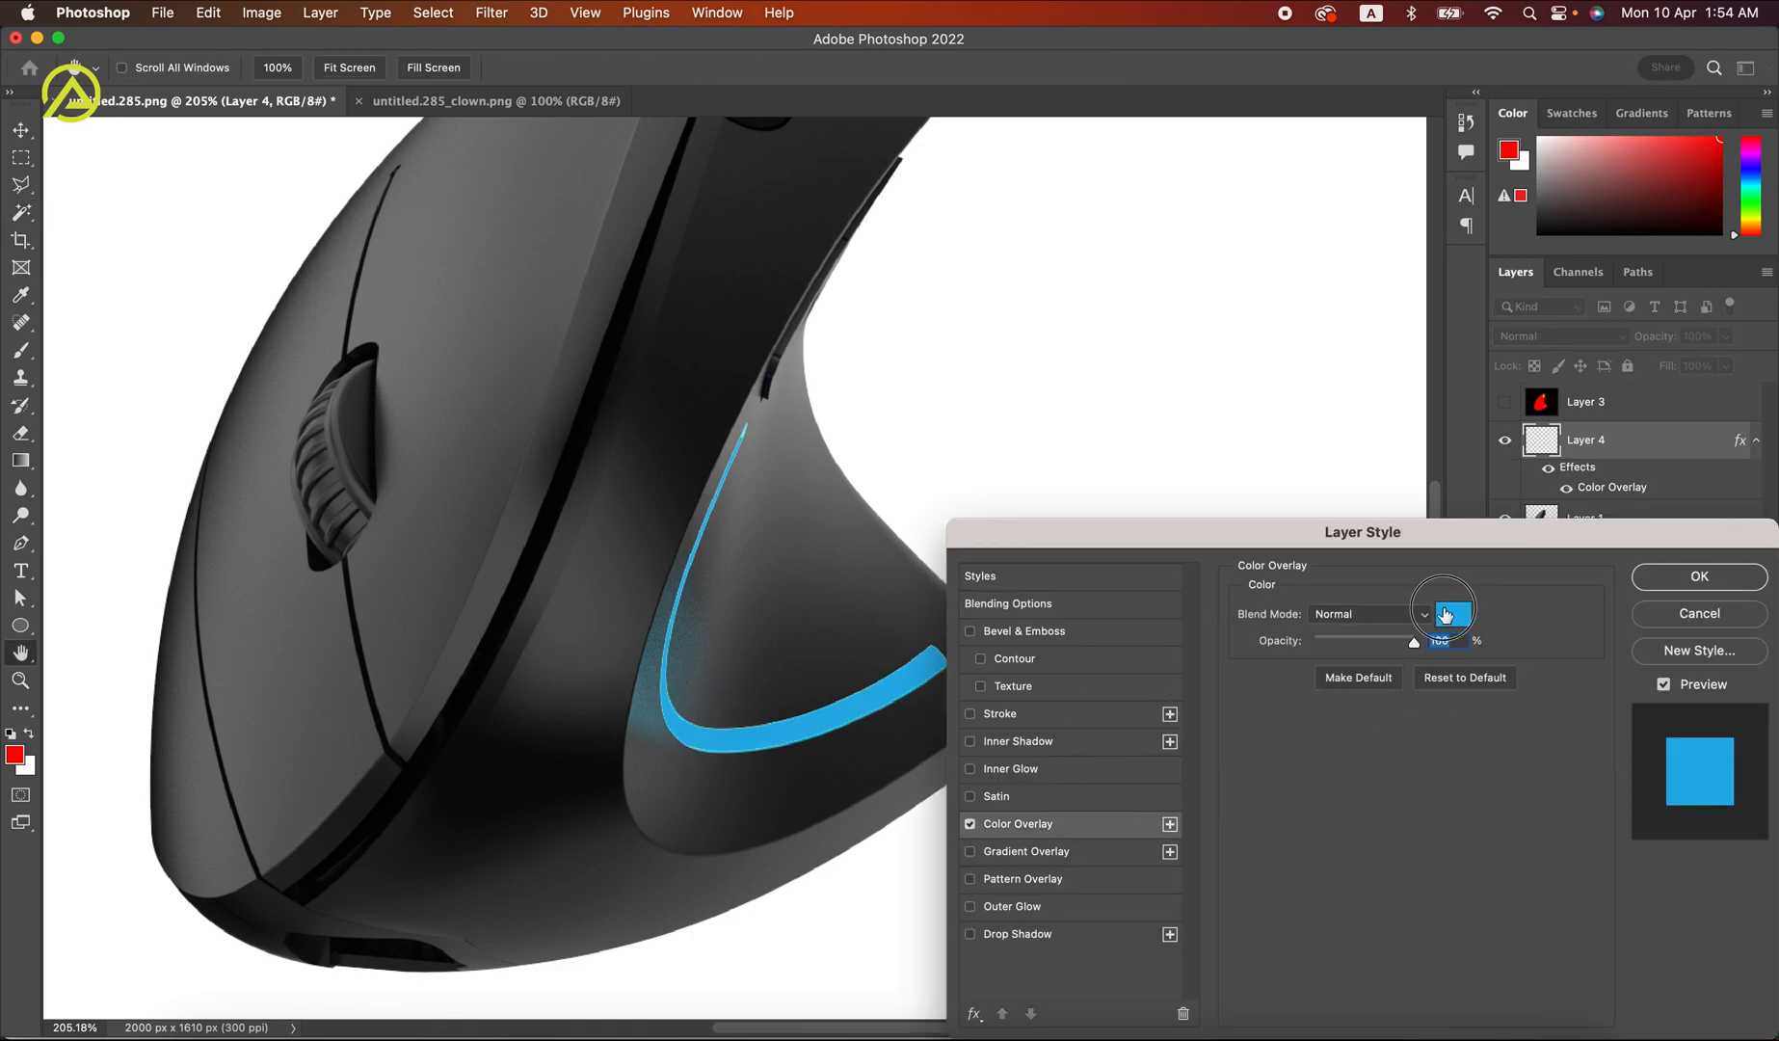
left_click(1445, 613)
left_click_drag(1351, 712, 1340, 697)
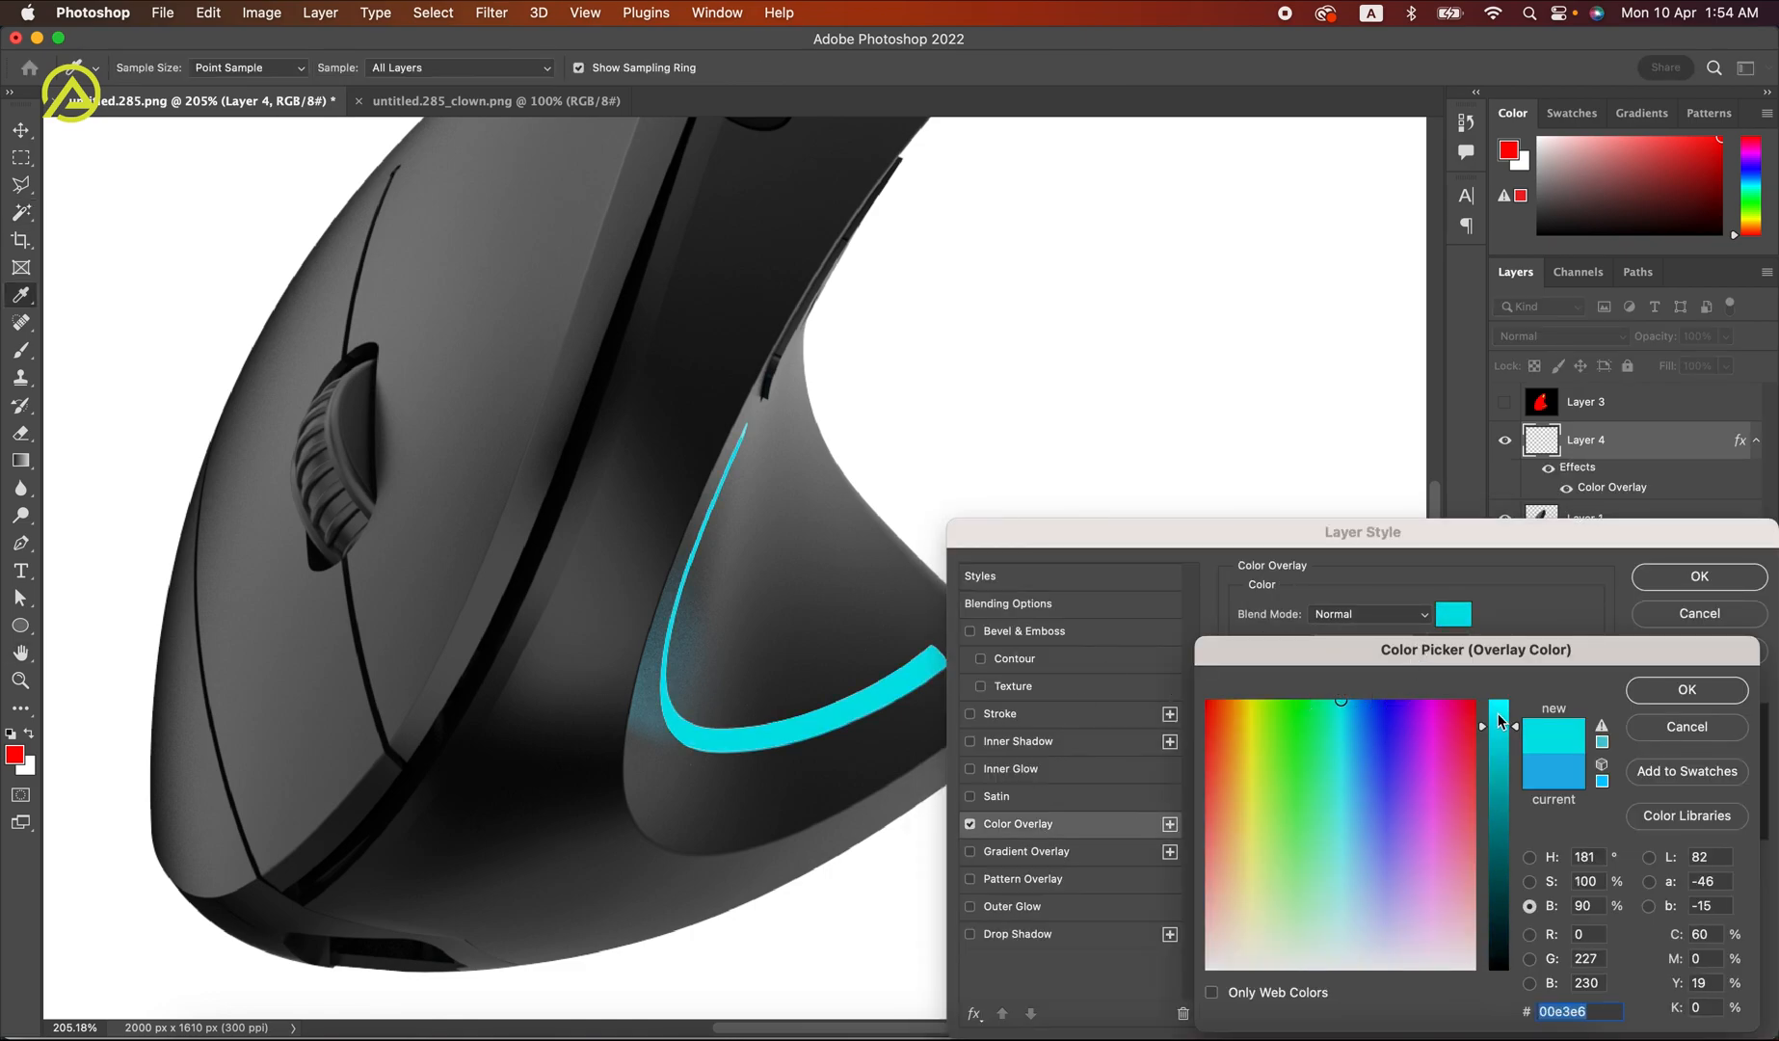
left_click_drag(1500, 721, 1499, 700)
left_click(1686, 689)
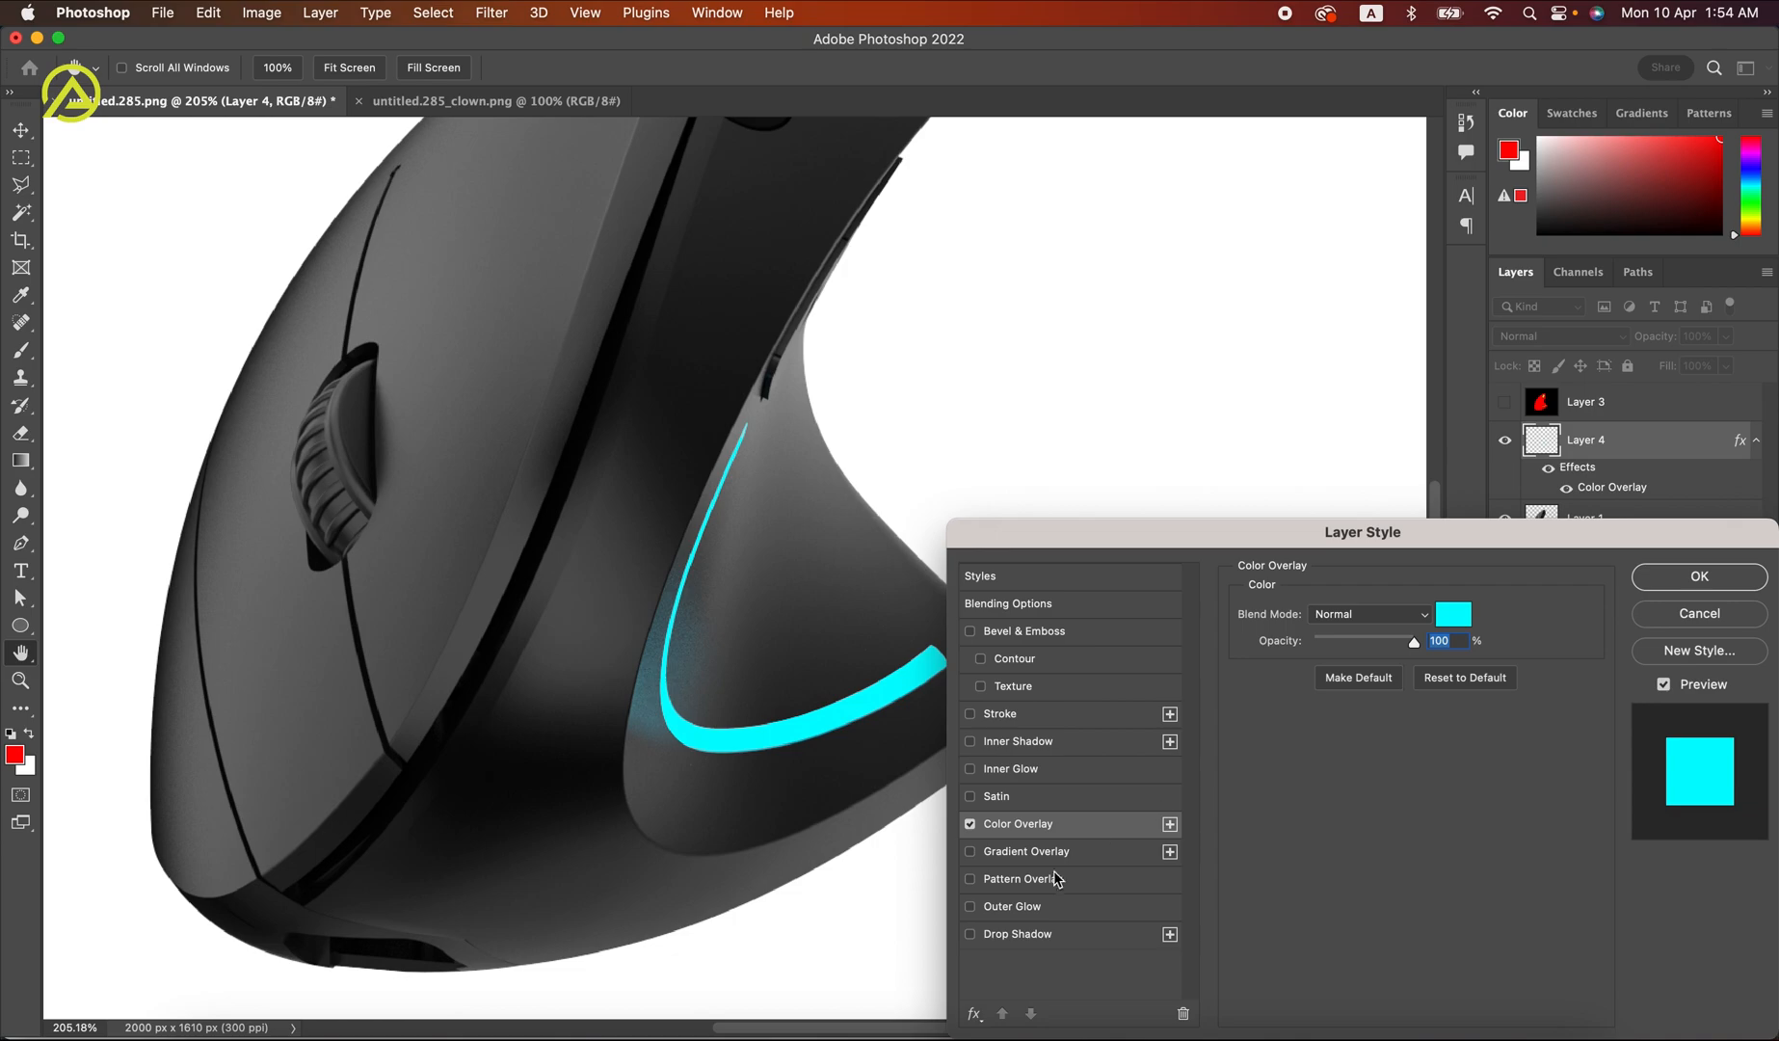
Step: Add an Outer Glow to the strip layer in light cyan 83eaef with 91% opacity and a size of 29 px
left_click(1020, 908)
left_click(1286, 687)
left_click(831, 721)
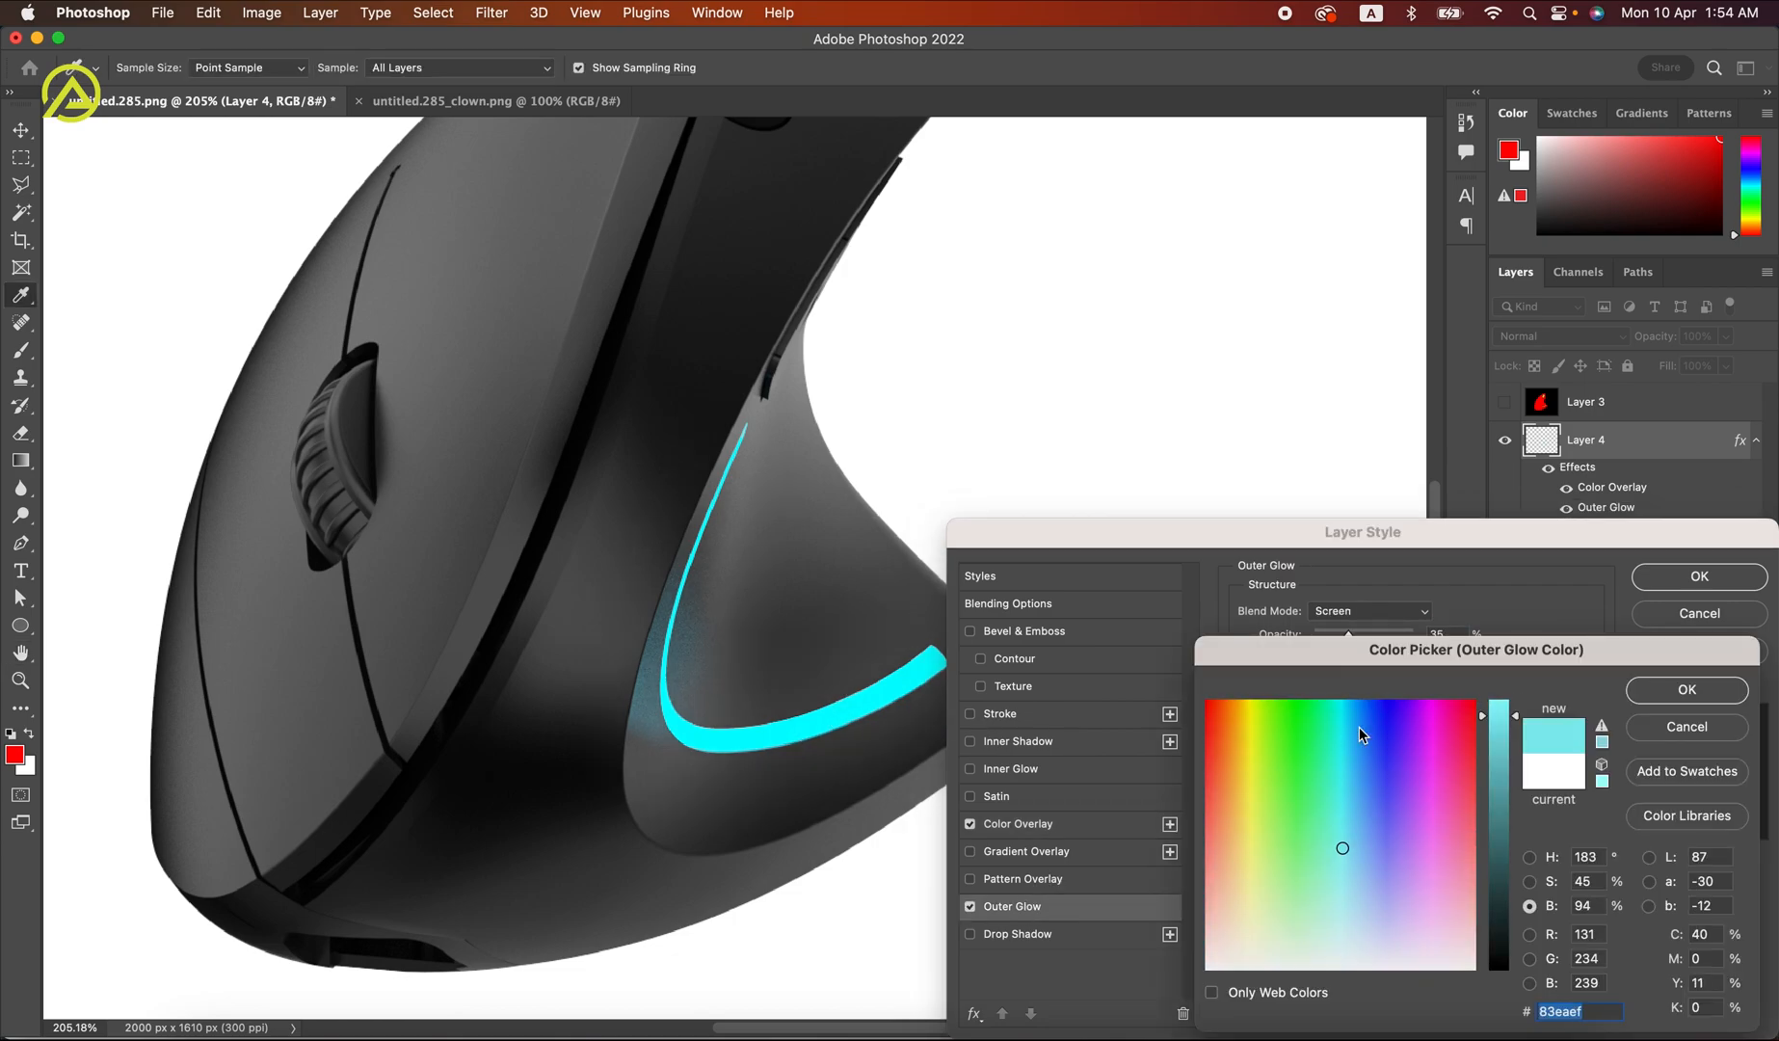
key("Return")
left_click_drag(1348, 635, 1404, 635)
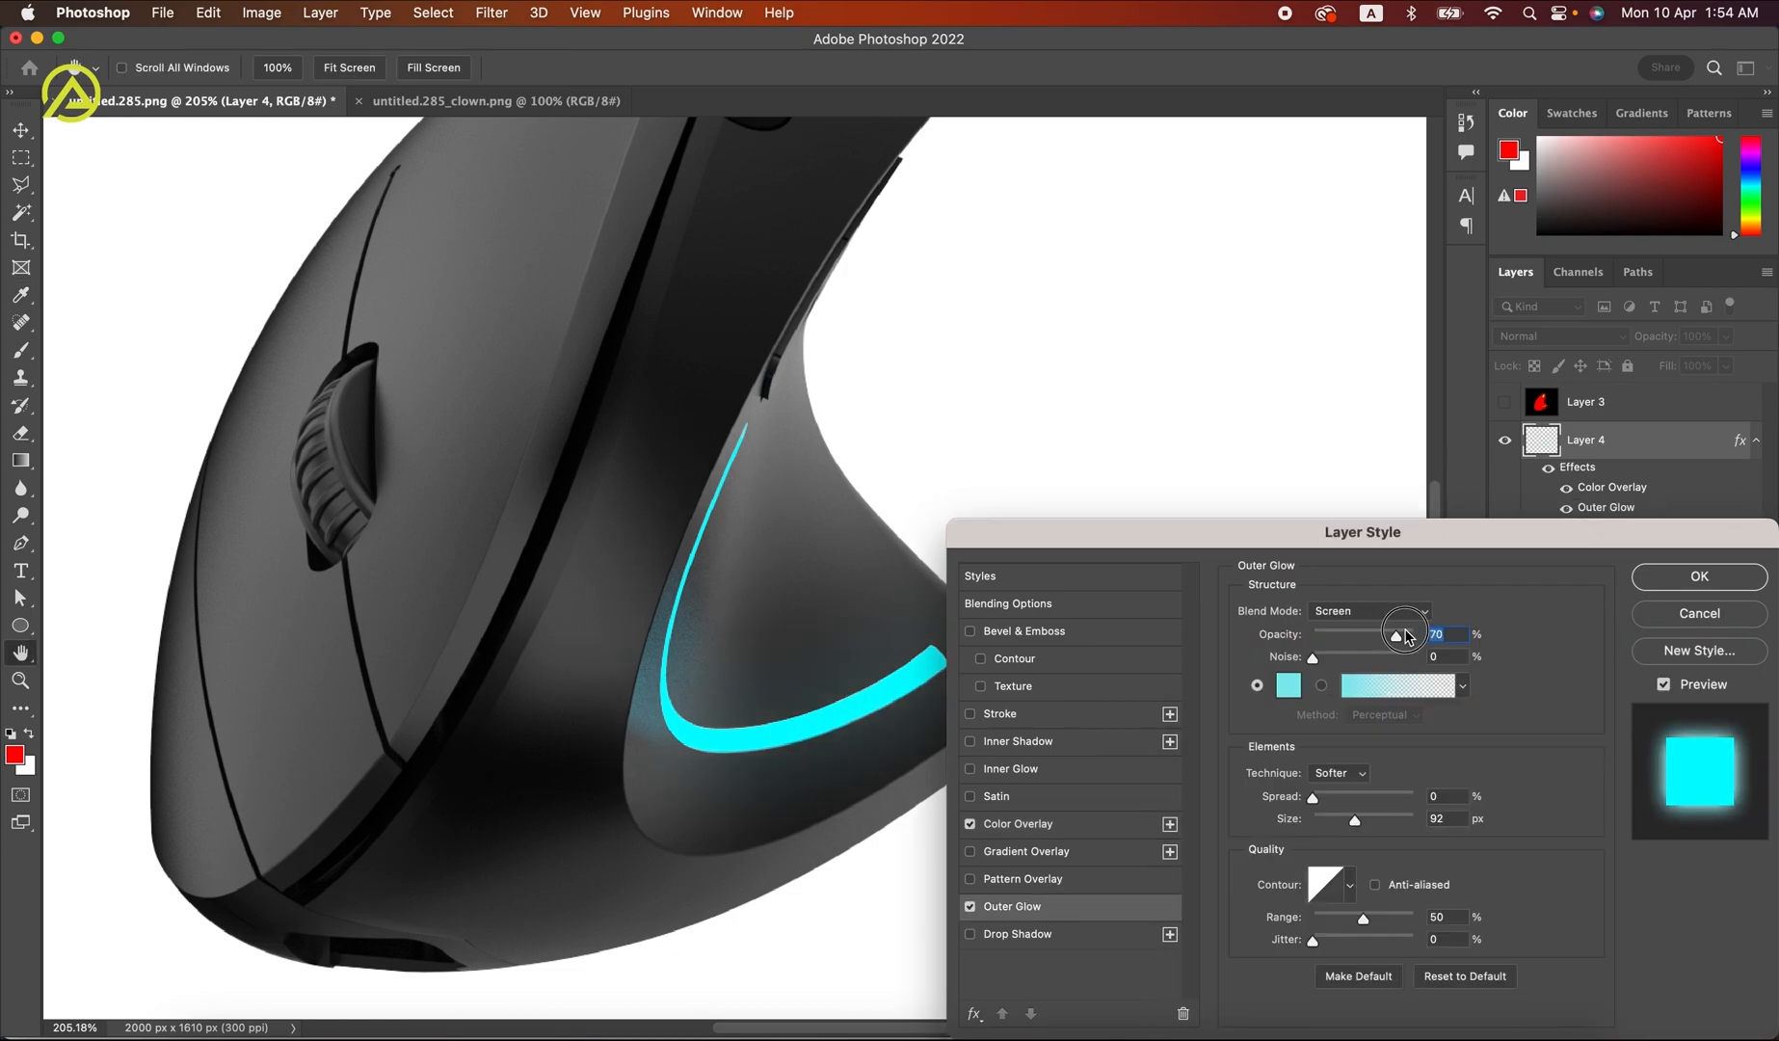
left_click_drag(1354, 820, 1329, 821)
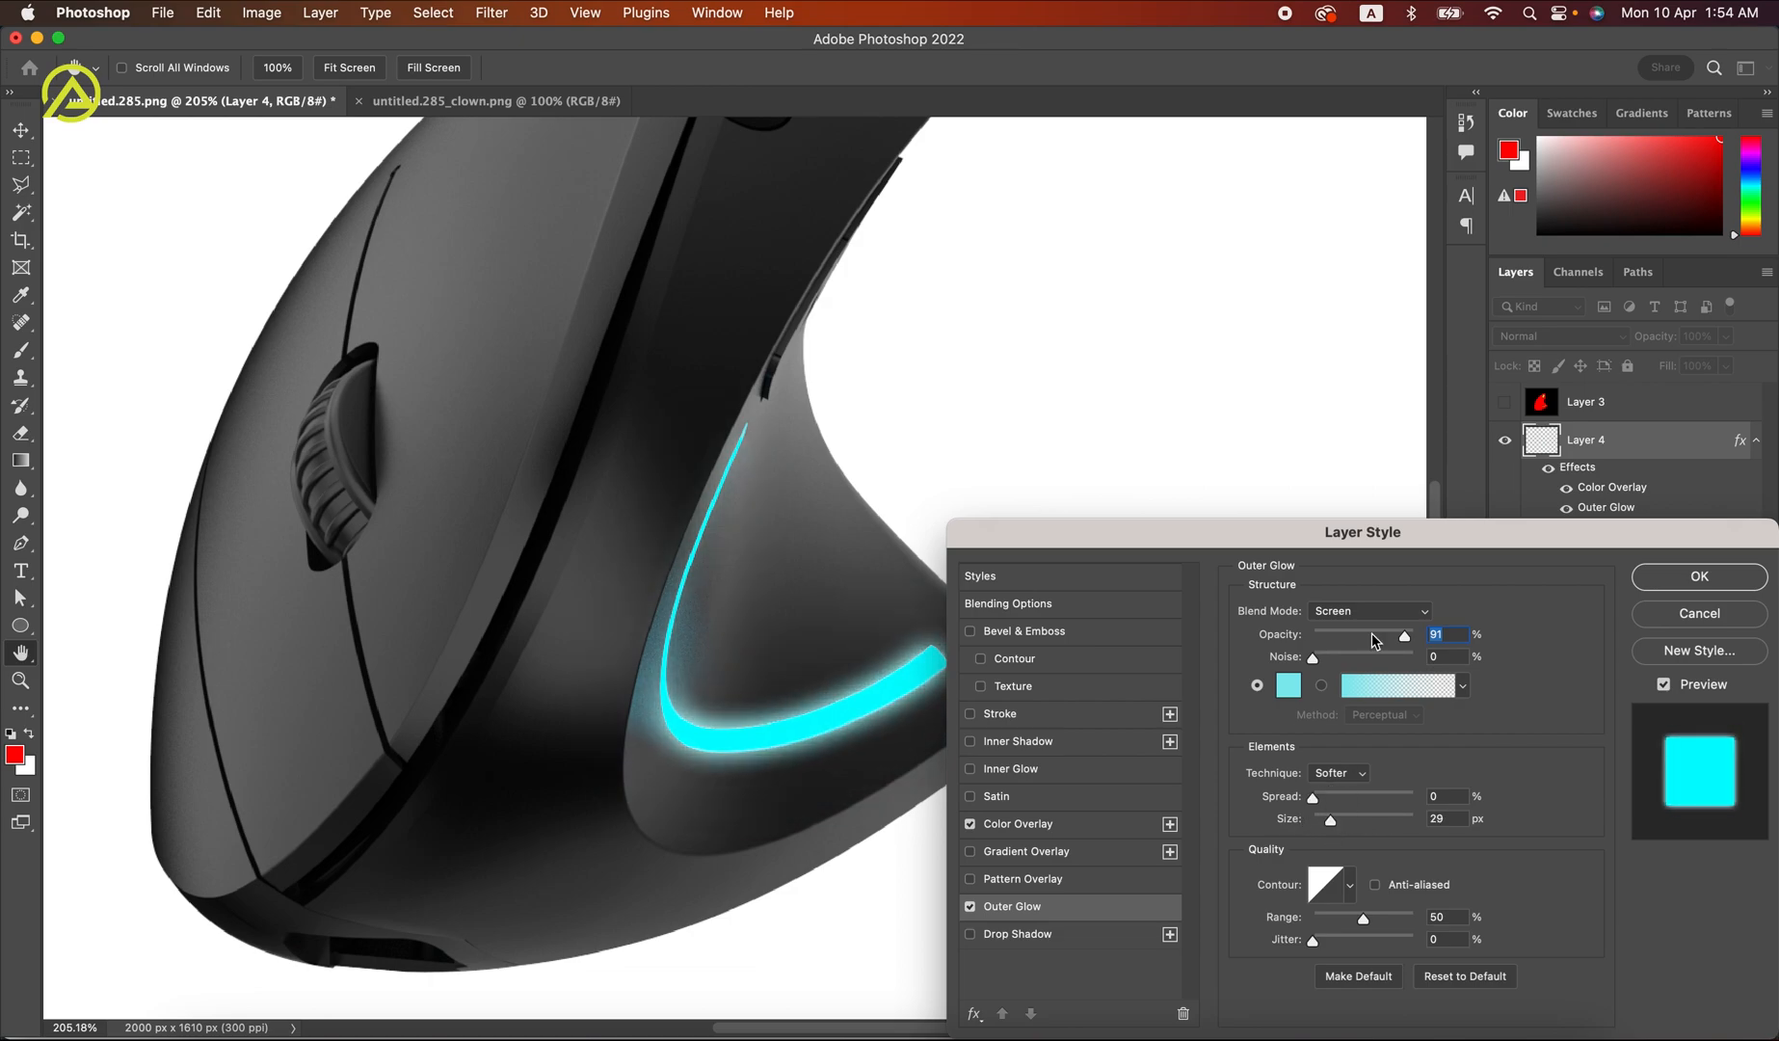
Step: Try Color Dodge and Linear Dodge (Add) for the Outer Glow, and set its blend mode to Lighten
left_click(1348, 613)
left_click(1366, 631)
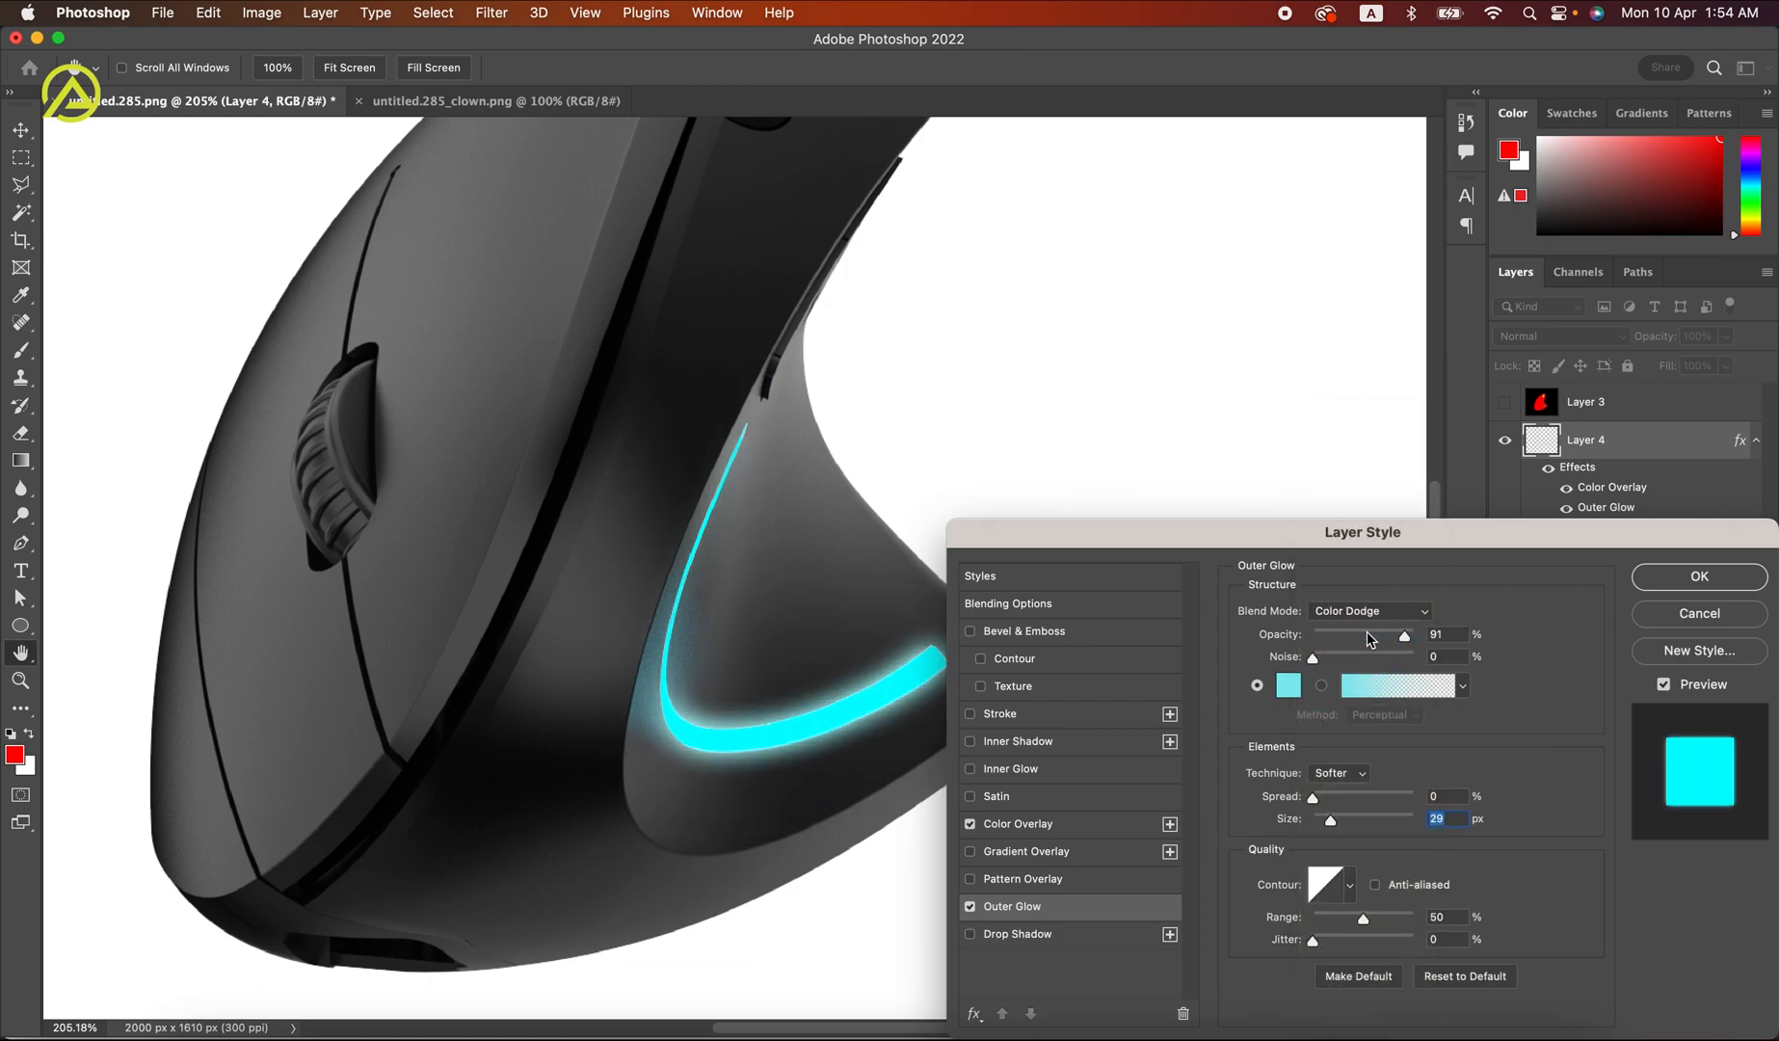
left_click(1365, 619)
left_click(1359, 632)
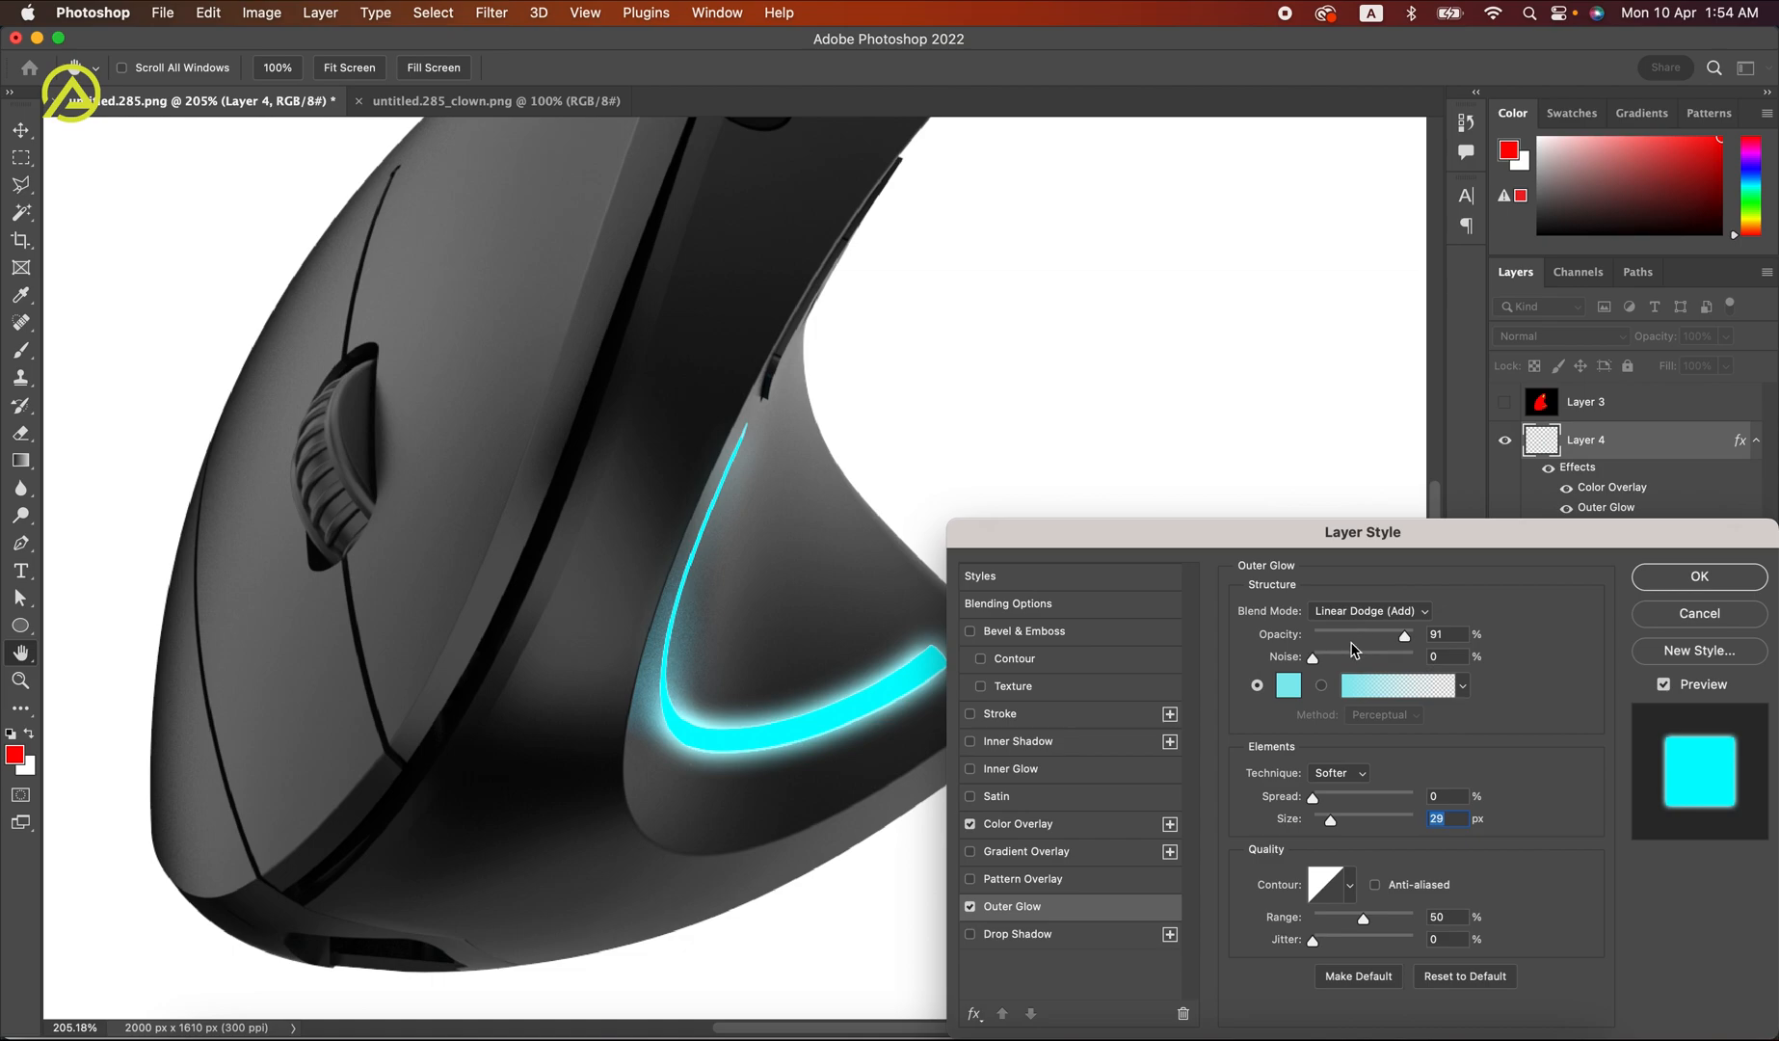
left_click(1358, 611)
left_click(1355, 611)
left_click(1354, 607)
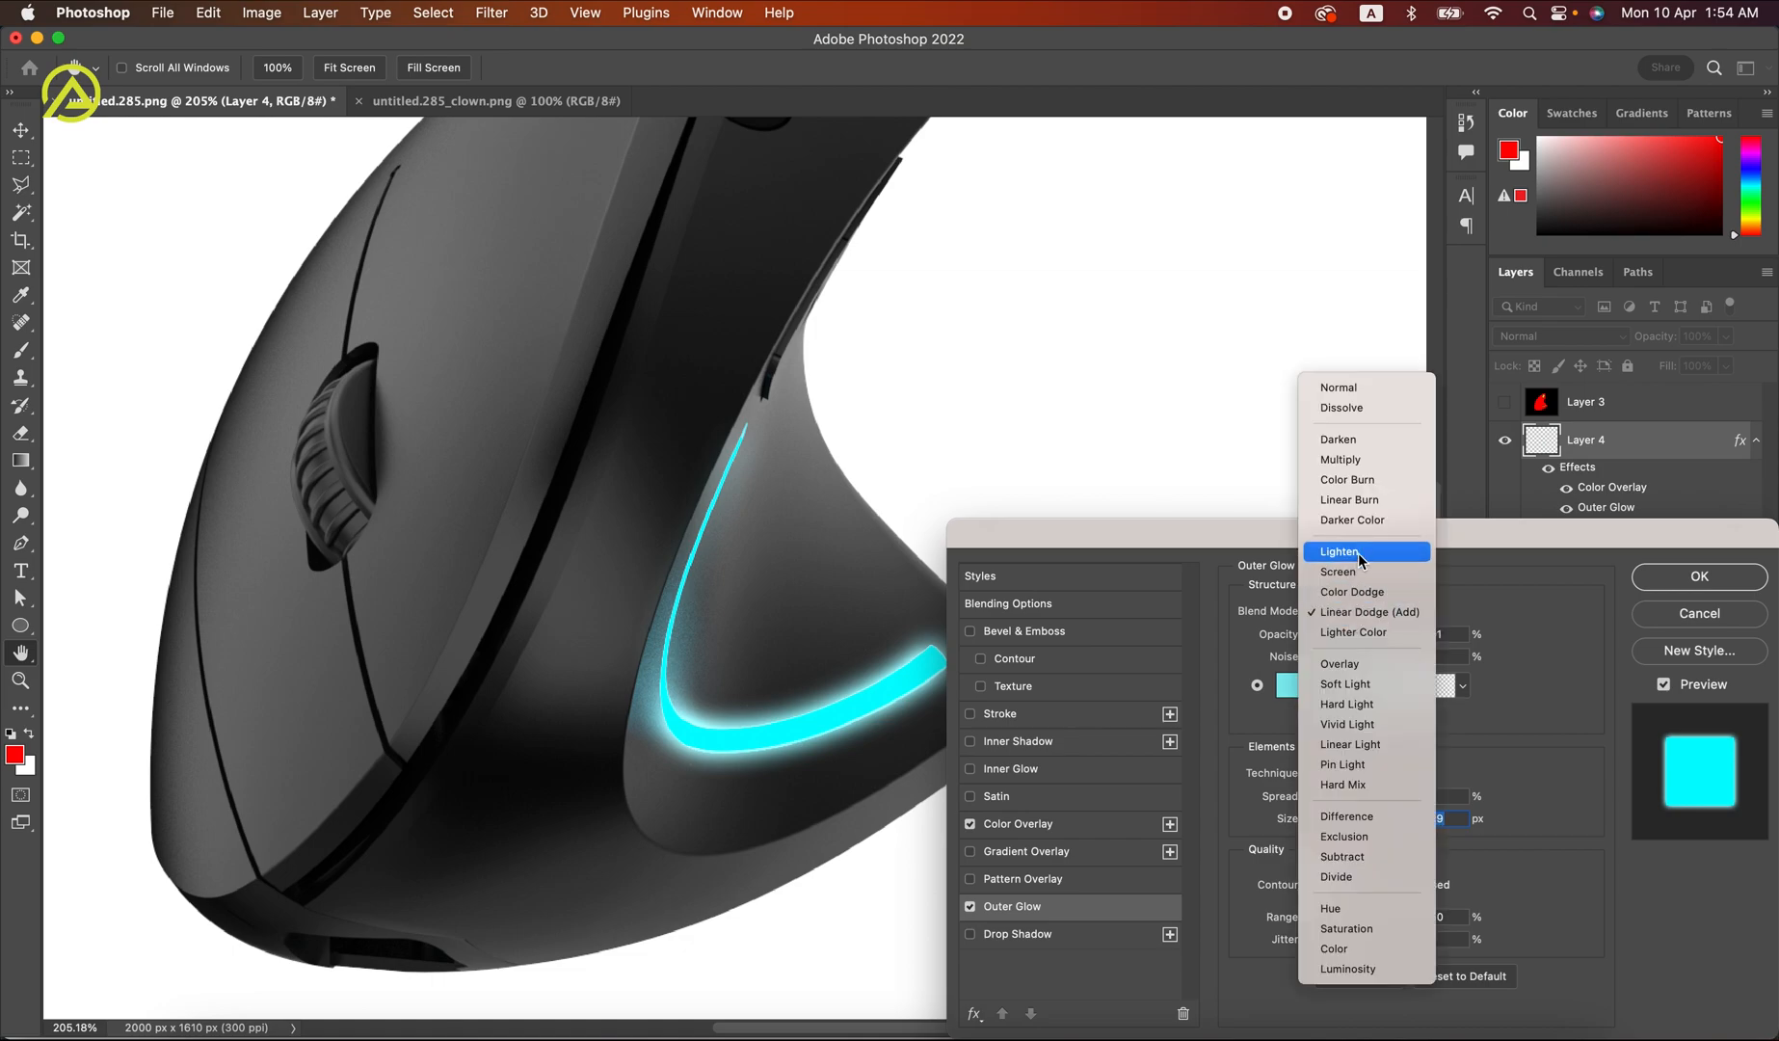
left_click(1358, 554)
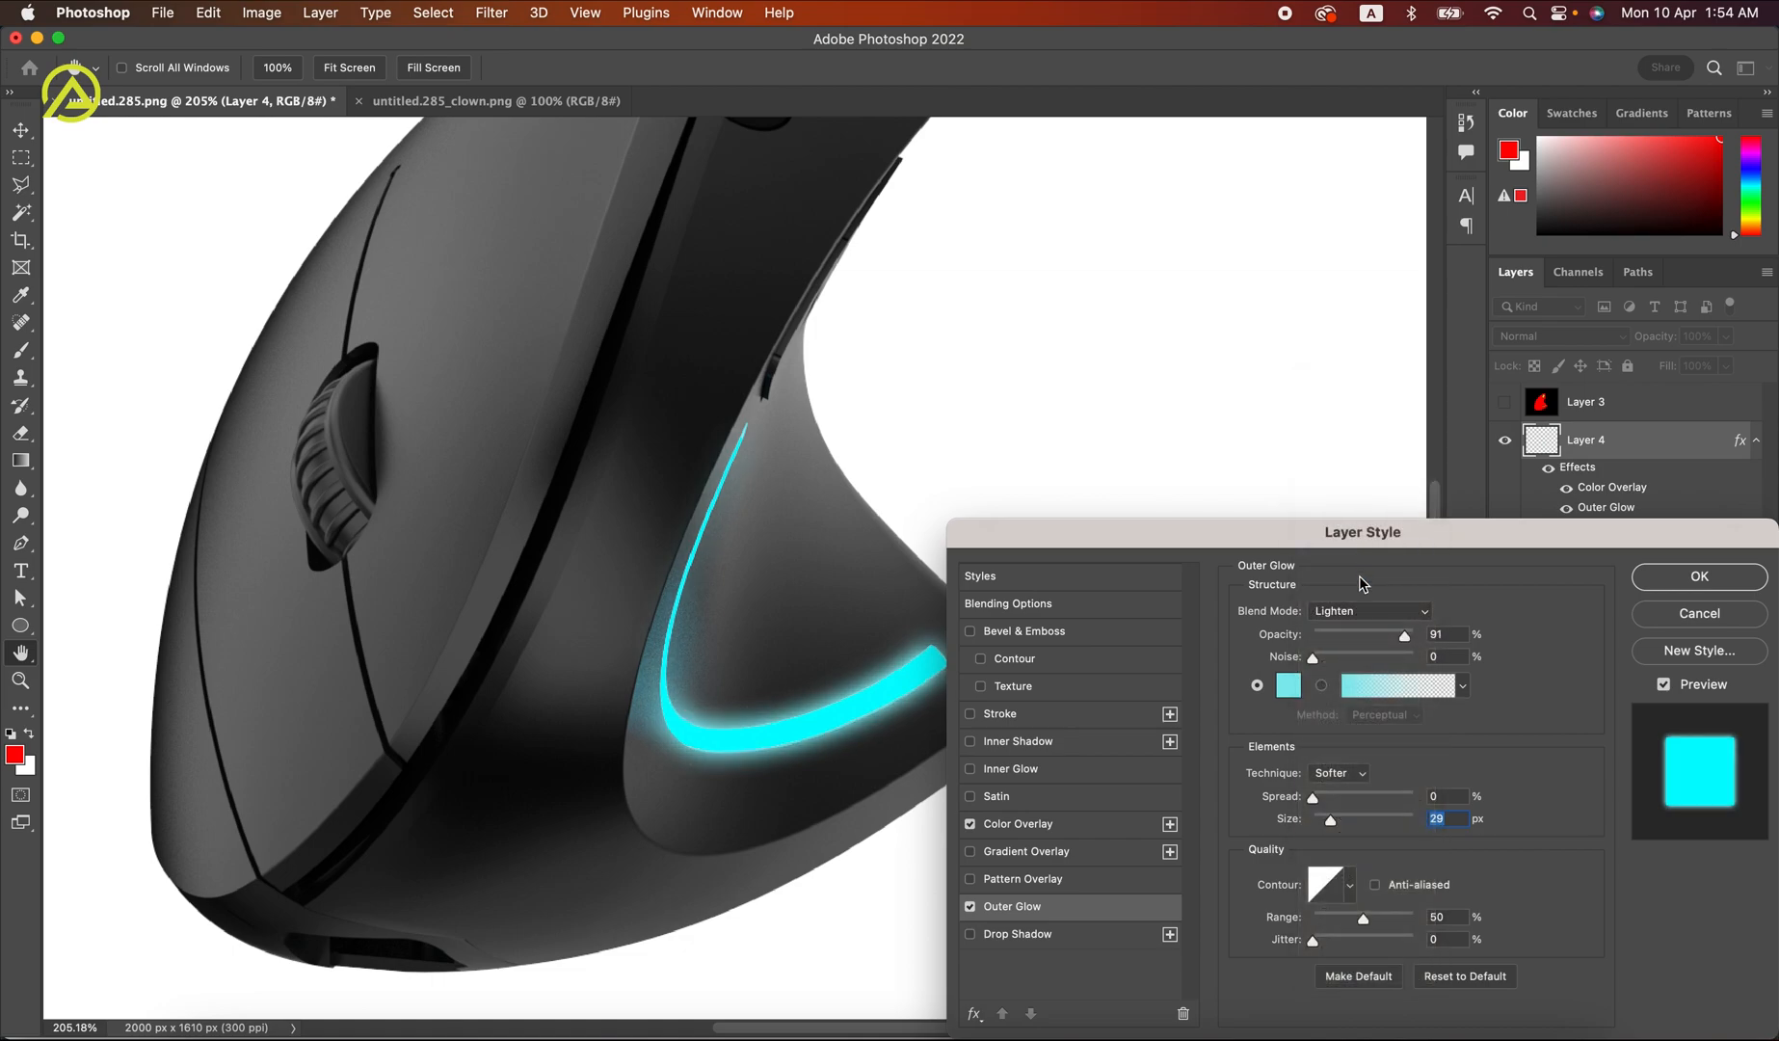
Step: Reduce the Outer Glow's opacity to about 42% and apply the layer style
left_click_drag(1365, 636, 1359, 643)
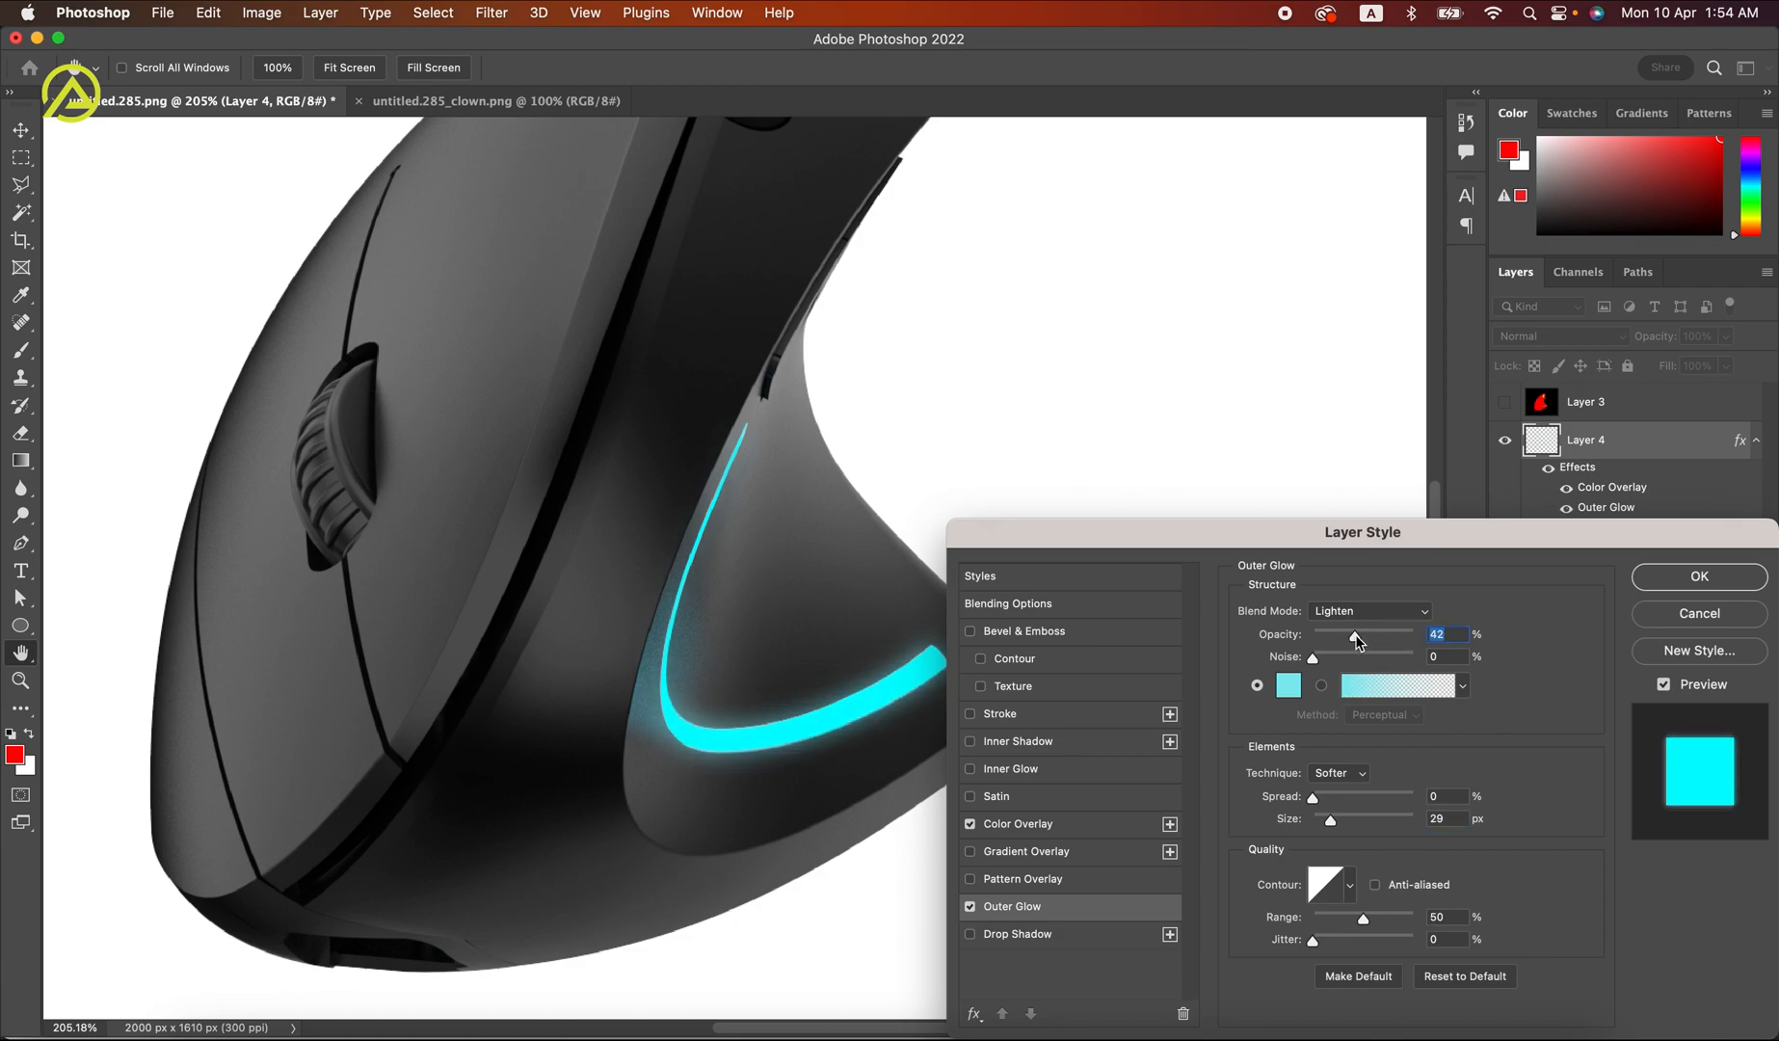
left_click_drag(1318, 802, 1320, 800)
left_click(1698, 583)
Step: Scale Layer 4 and Layer 1 together to about 109% and center the mouse on the canvas
key("z")
left_click_drag(1076, 583, 993, 591)
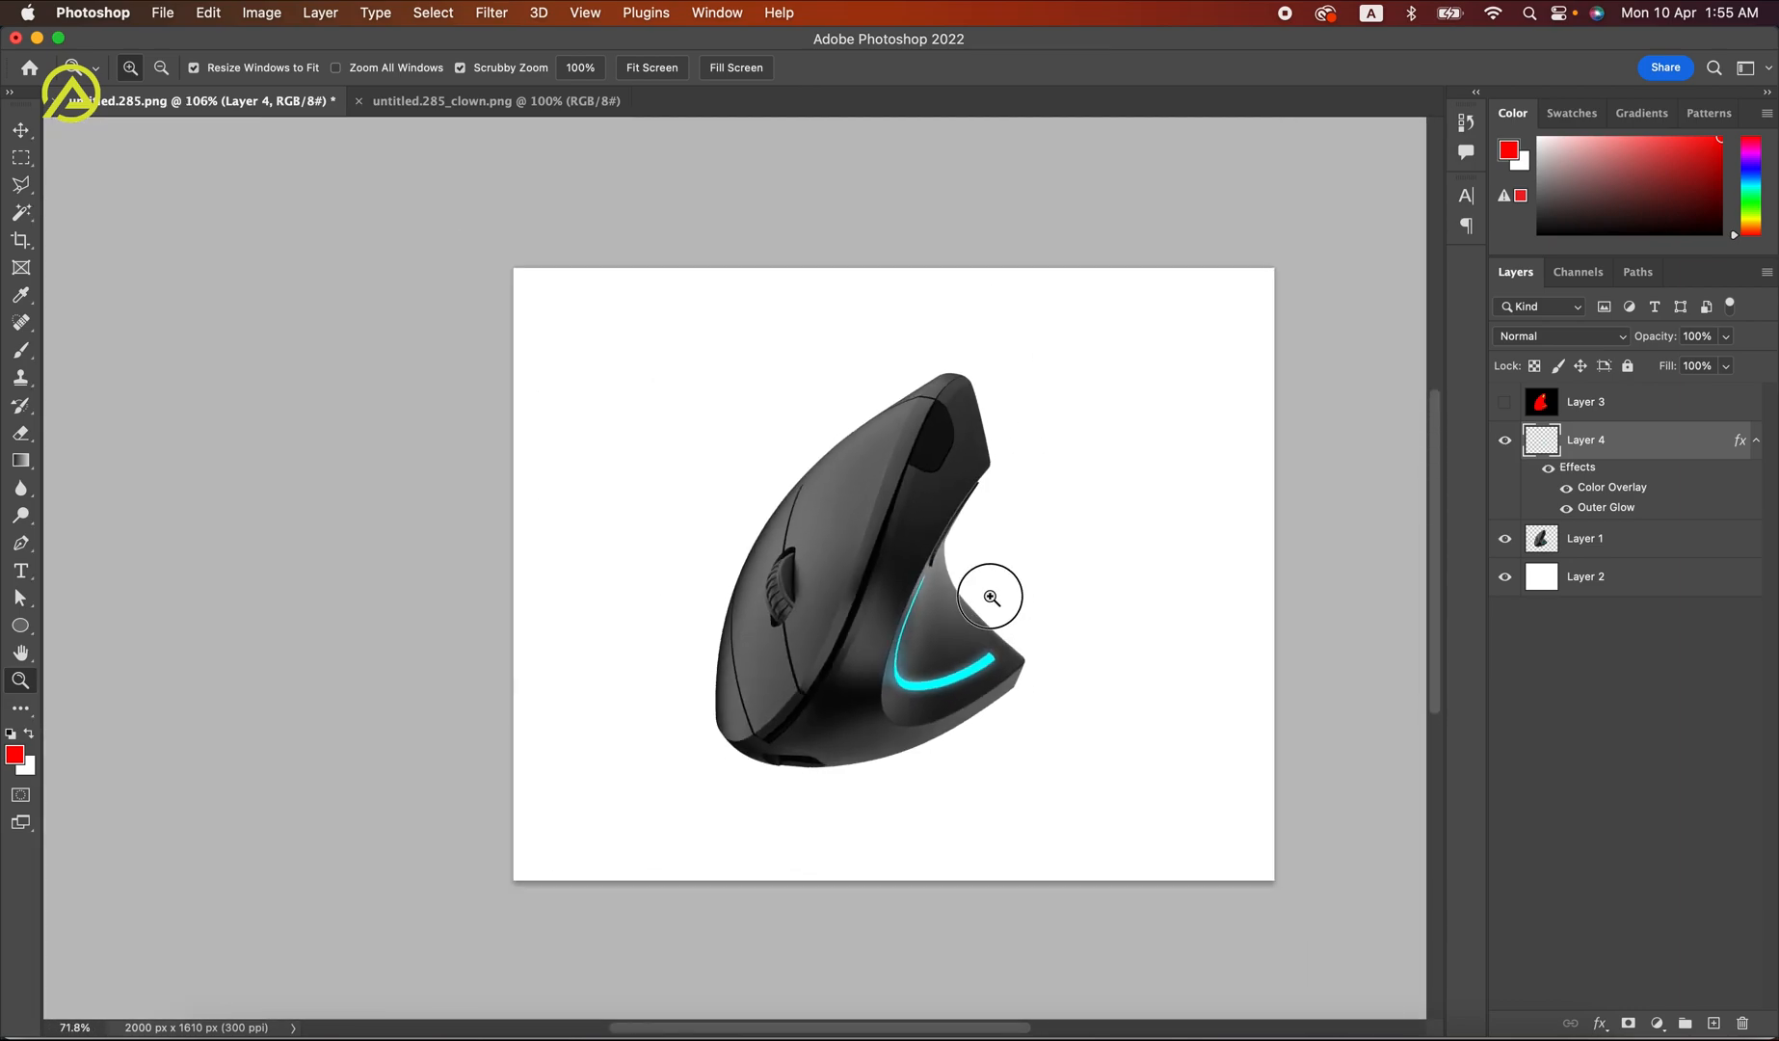
key("v")
left_click(1665, 549)
key("ctrl+t")
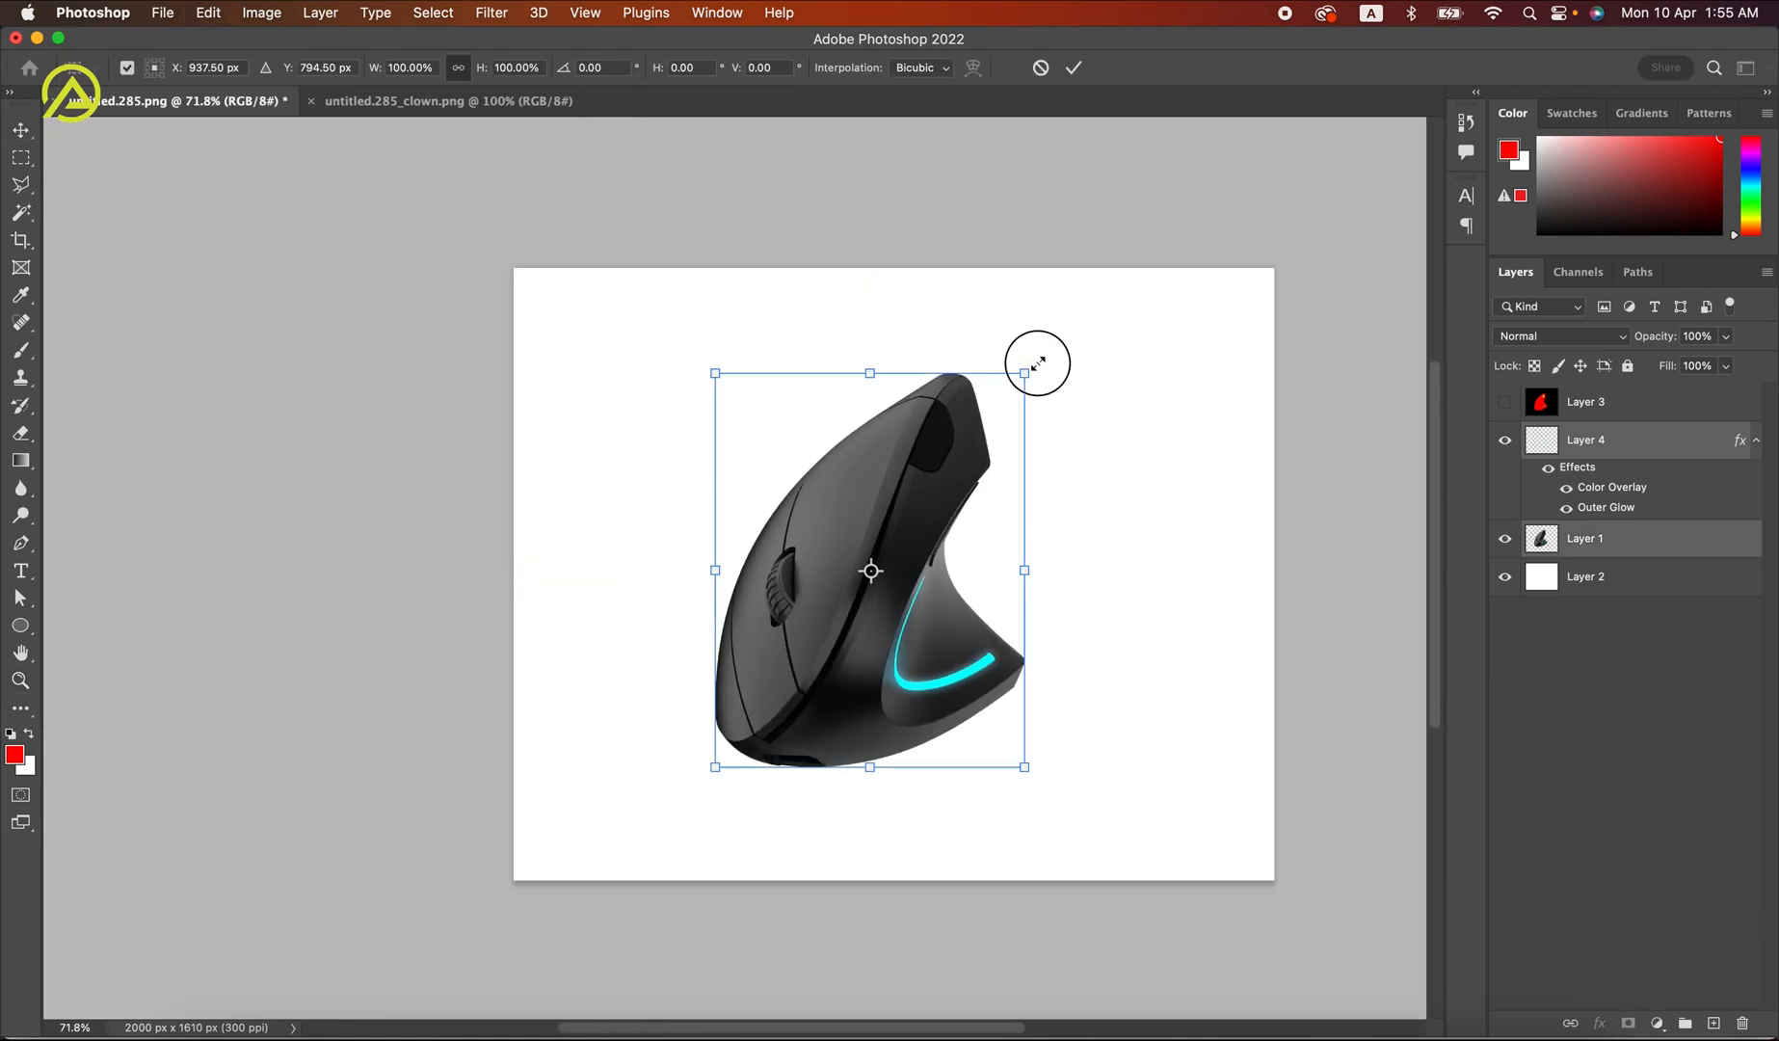
left_click_drag(1039, 359, 1036, 431)
key("Return")
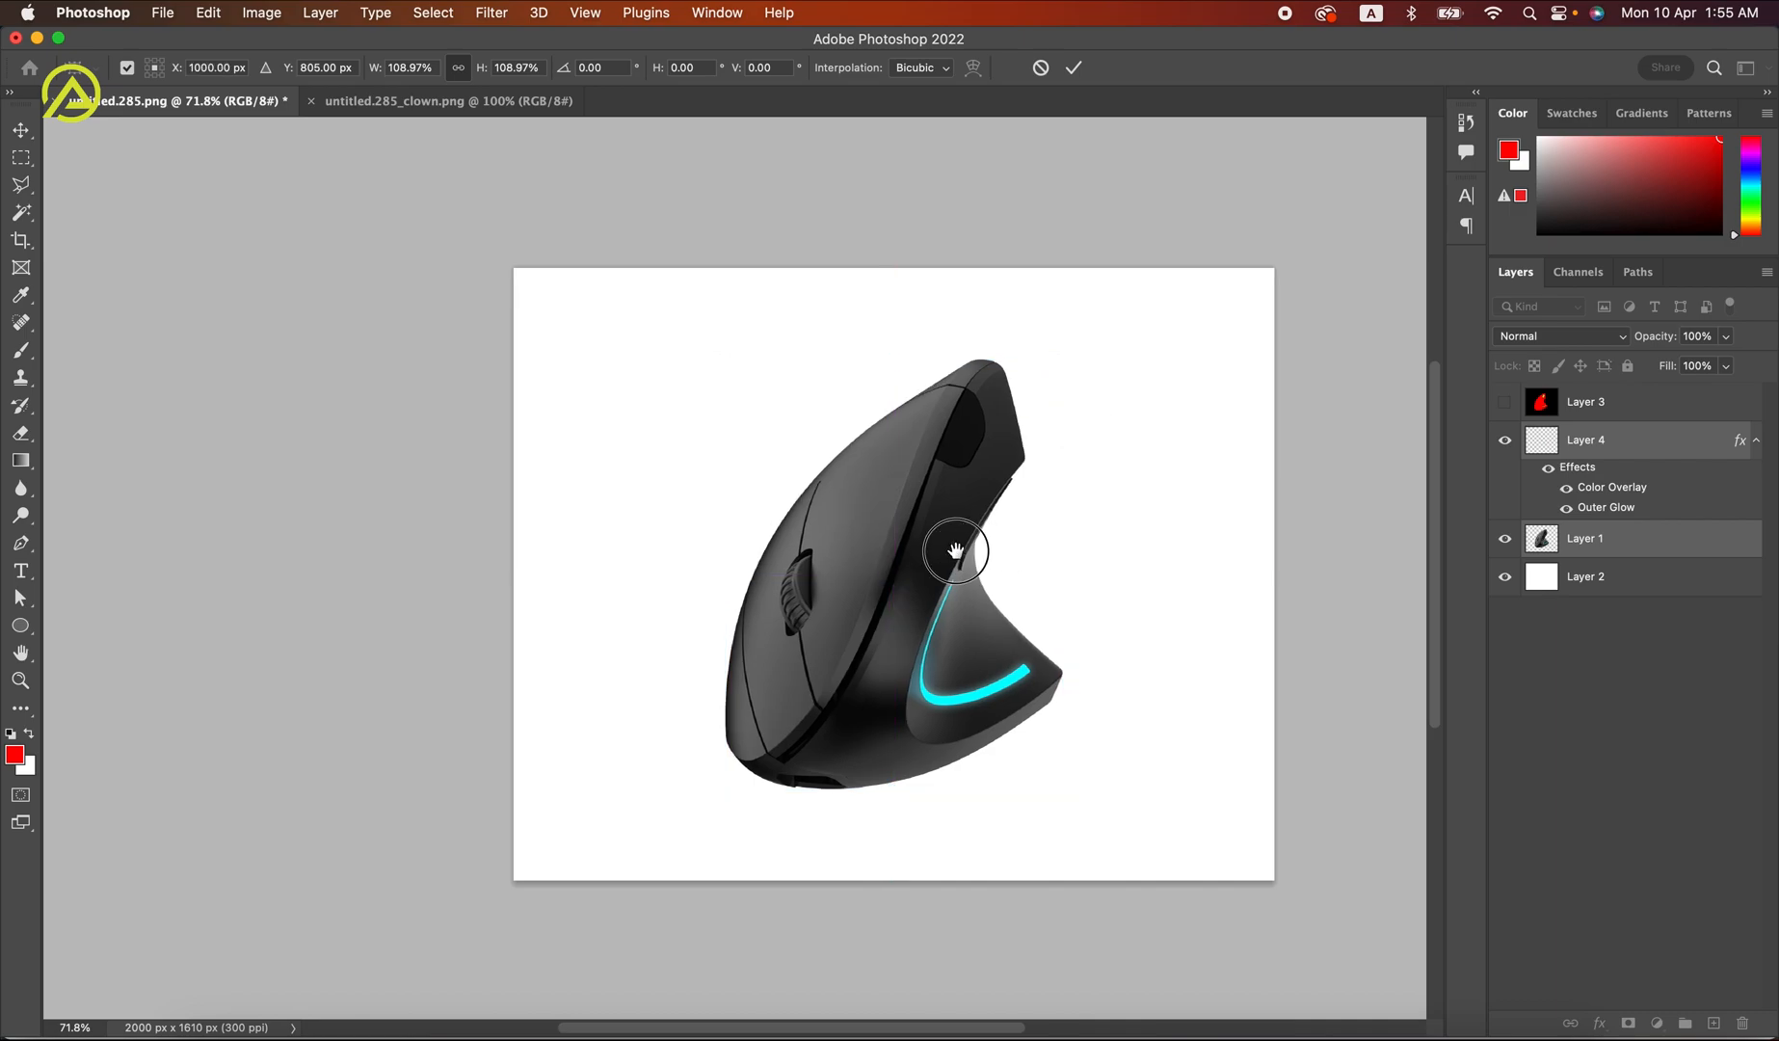
key("z")
left_click_drag(956, 551, 784, 544)
key("v")
key("super+z")
Step: On Layer 2, set up a Gradient tool fill running from pale lavender-blue to white by recoloring the gradient's black stop
left_click(1603, 582)
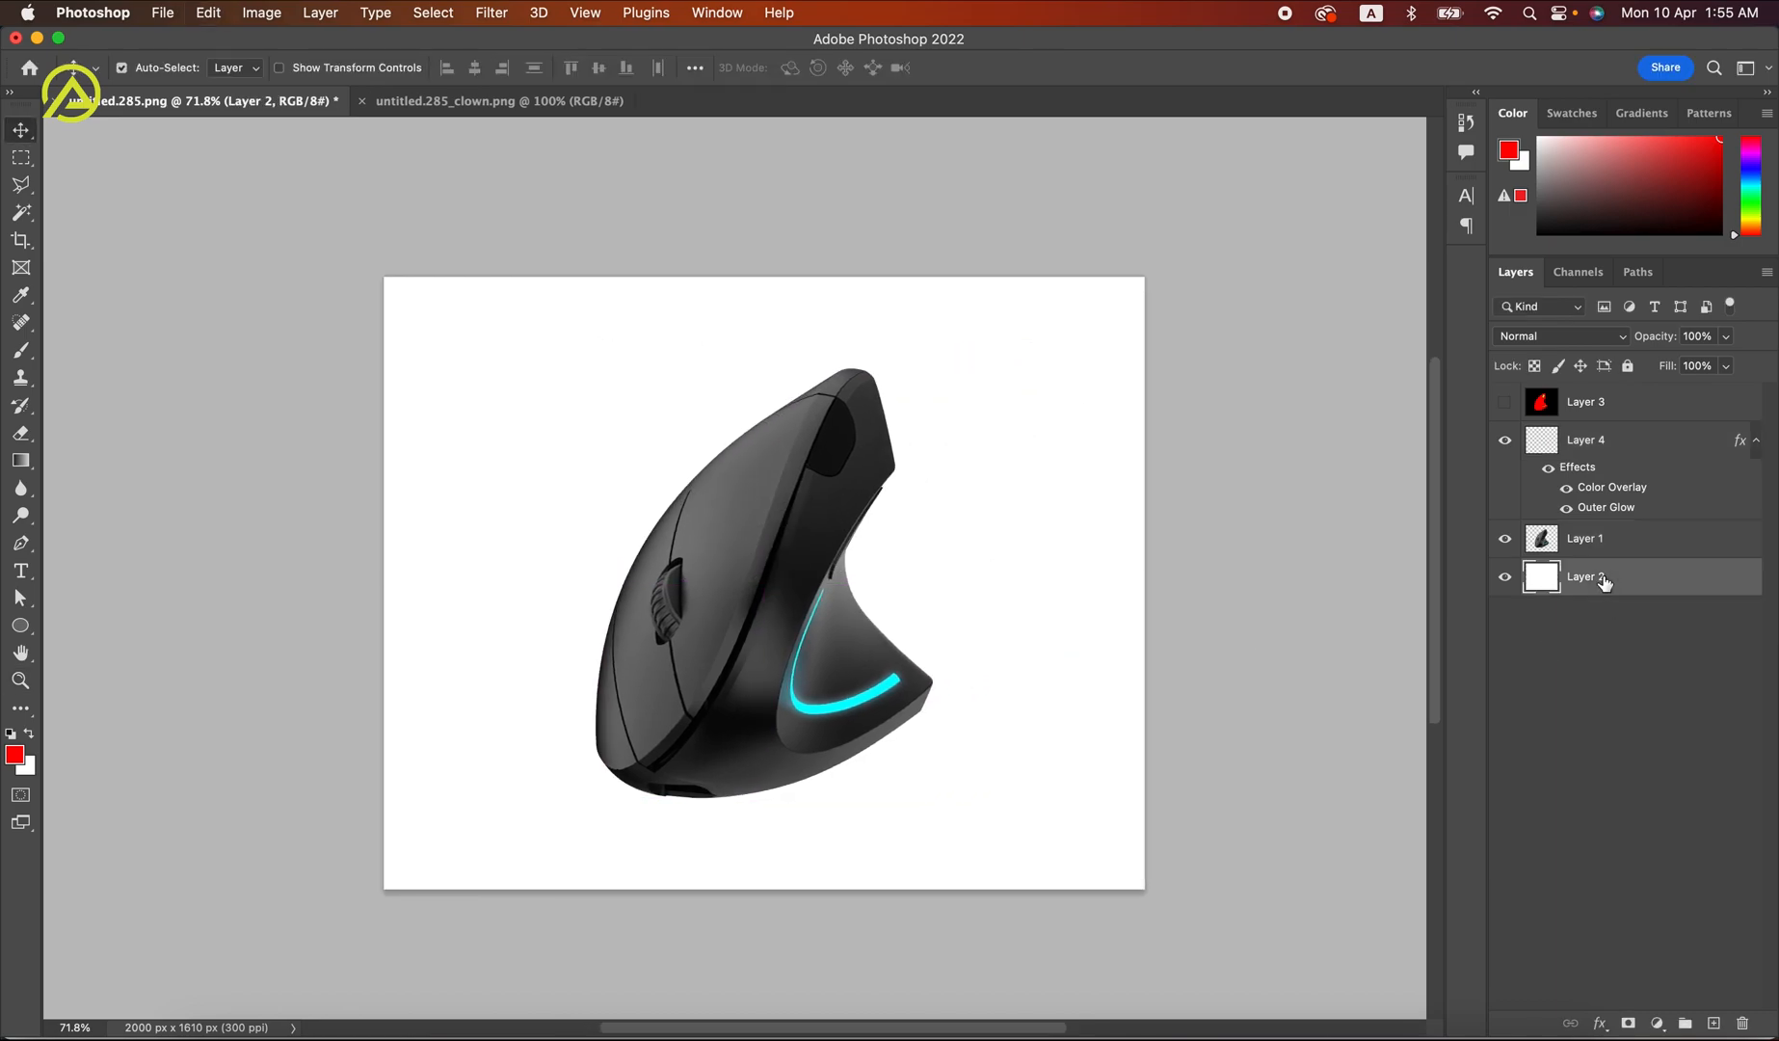
key("g")
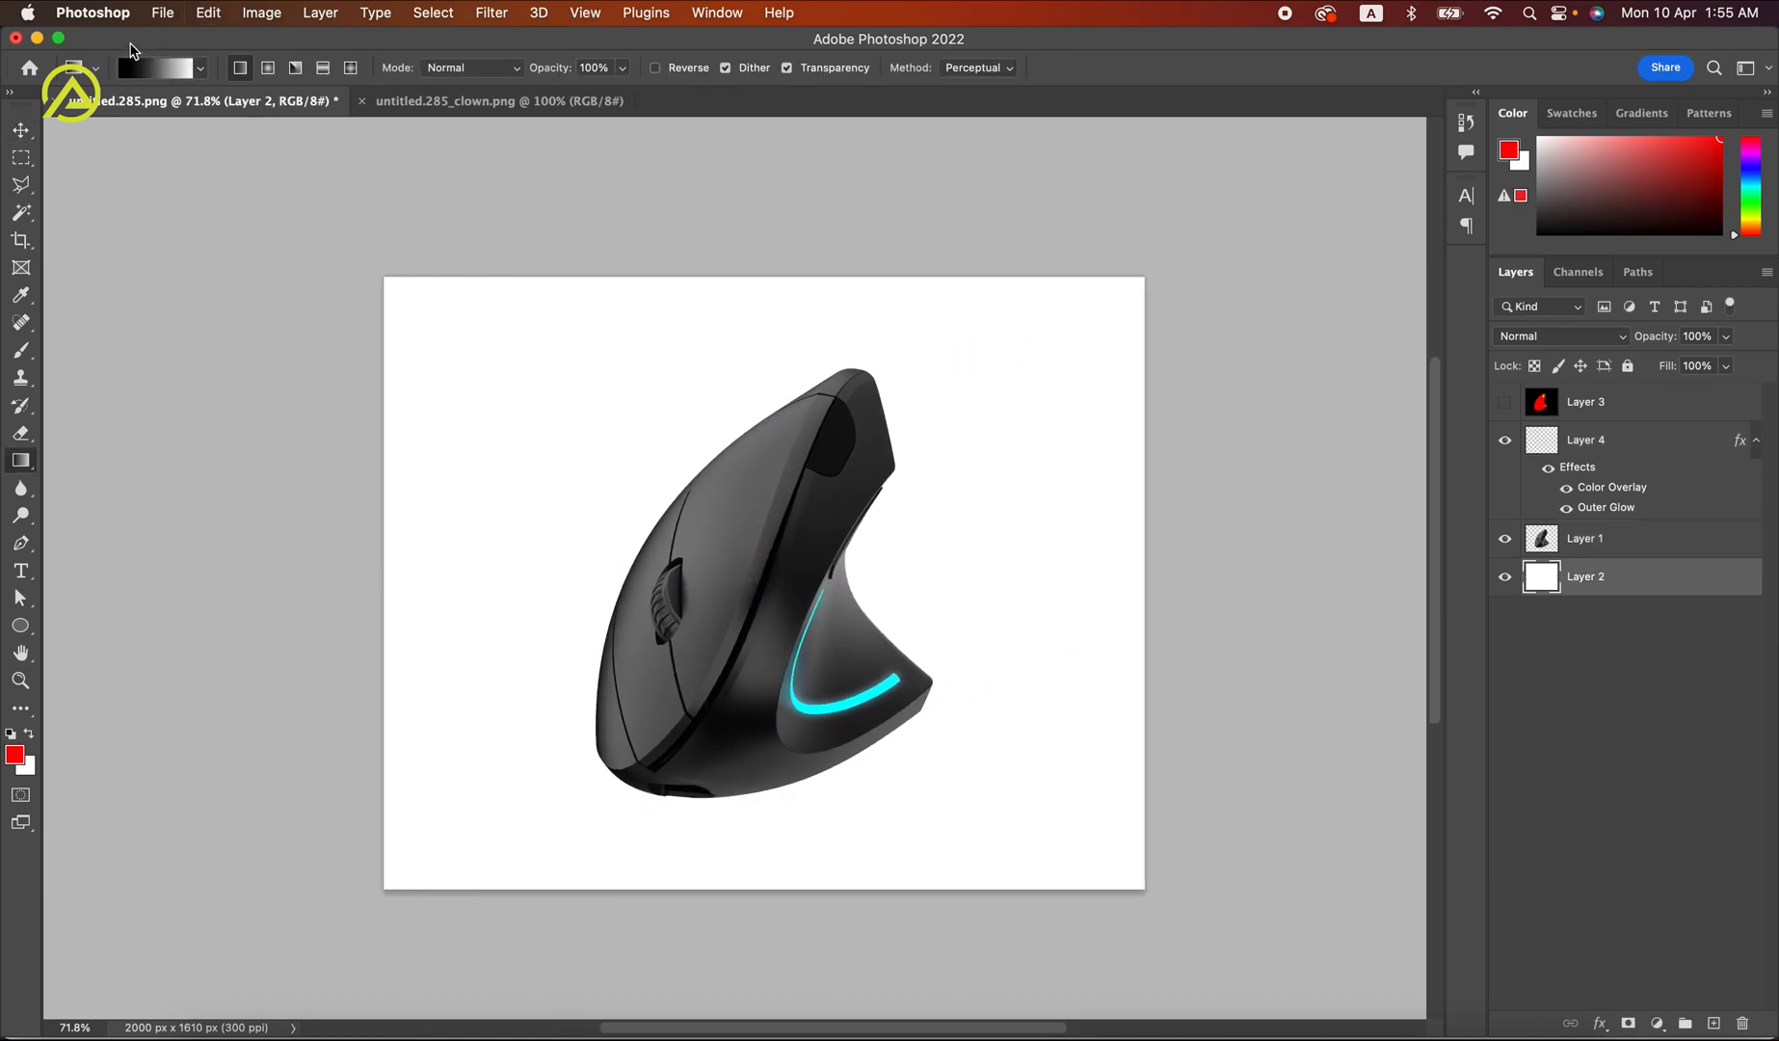
right_click(21, 461)
left_click(141, 61)
double_click(946, 790)
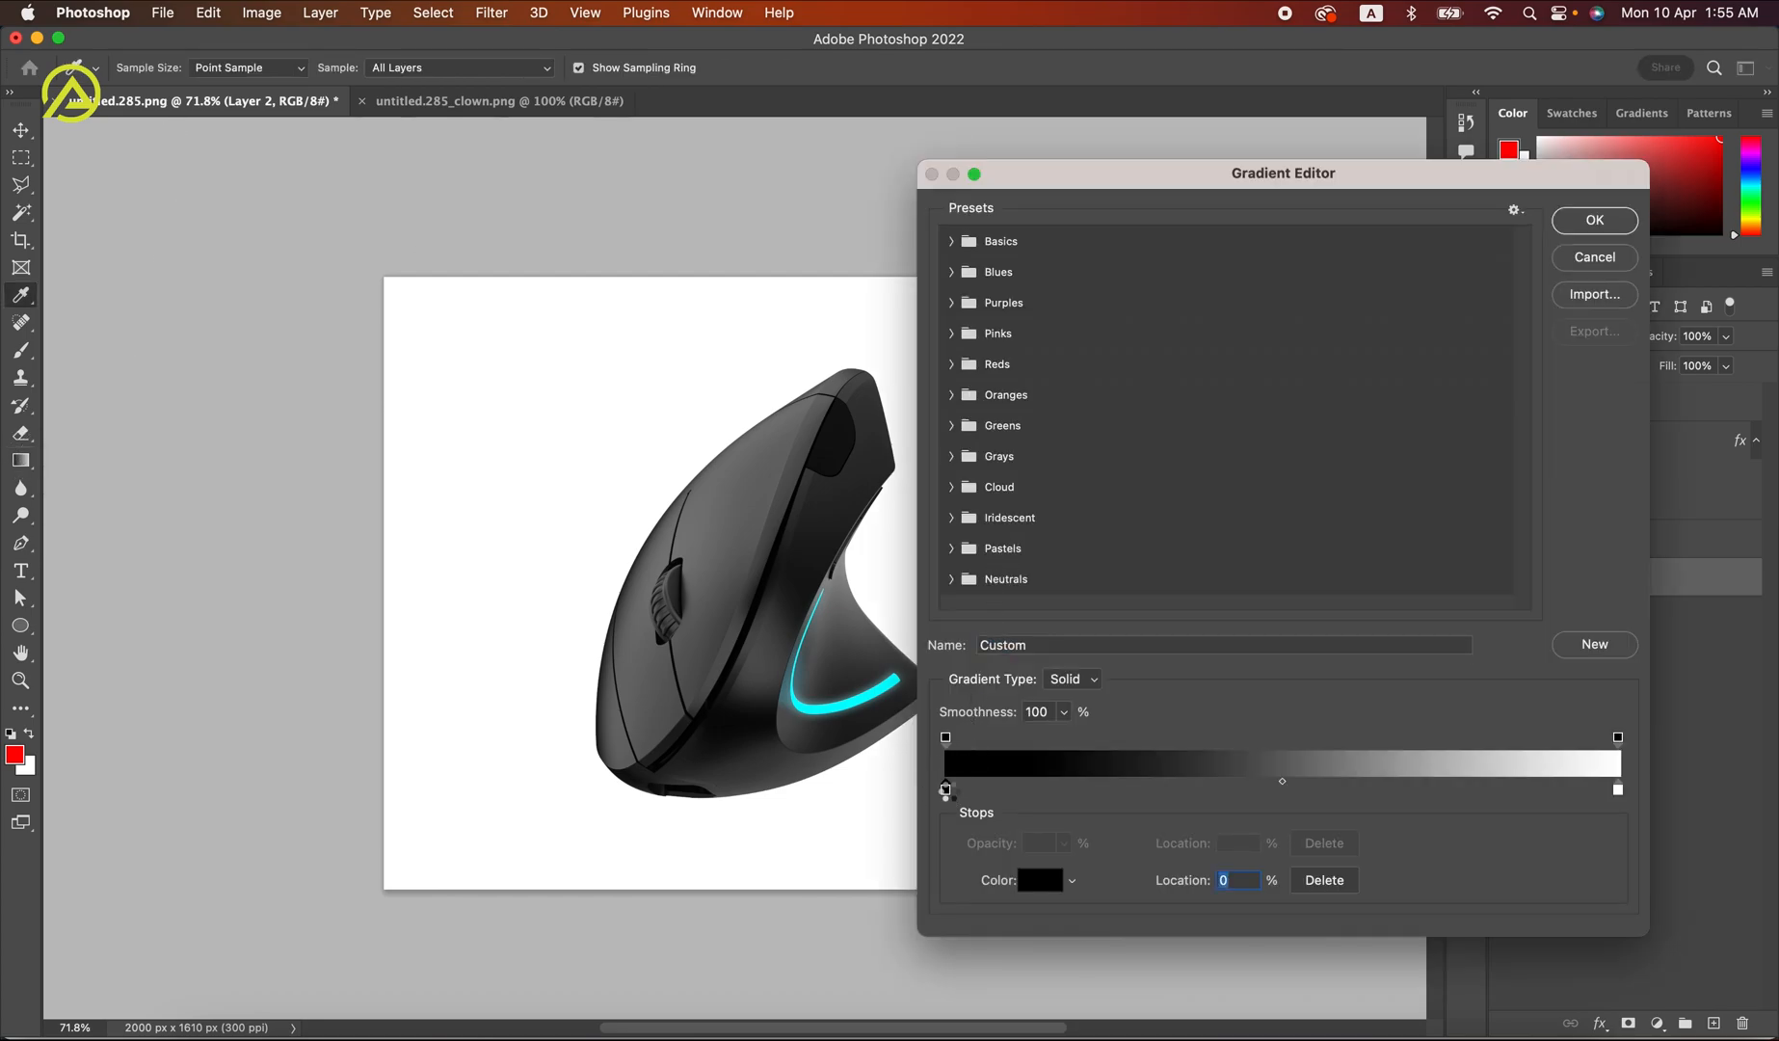
left_click(1503, 854)
left_click_drag(1461, 927, 1517, 1006)
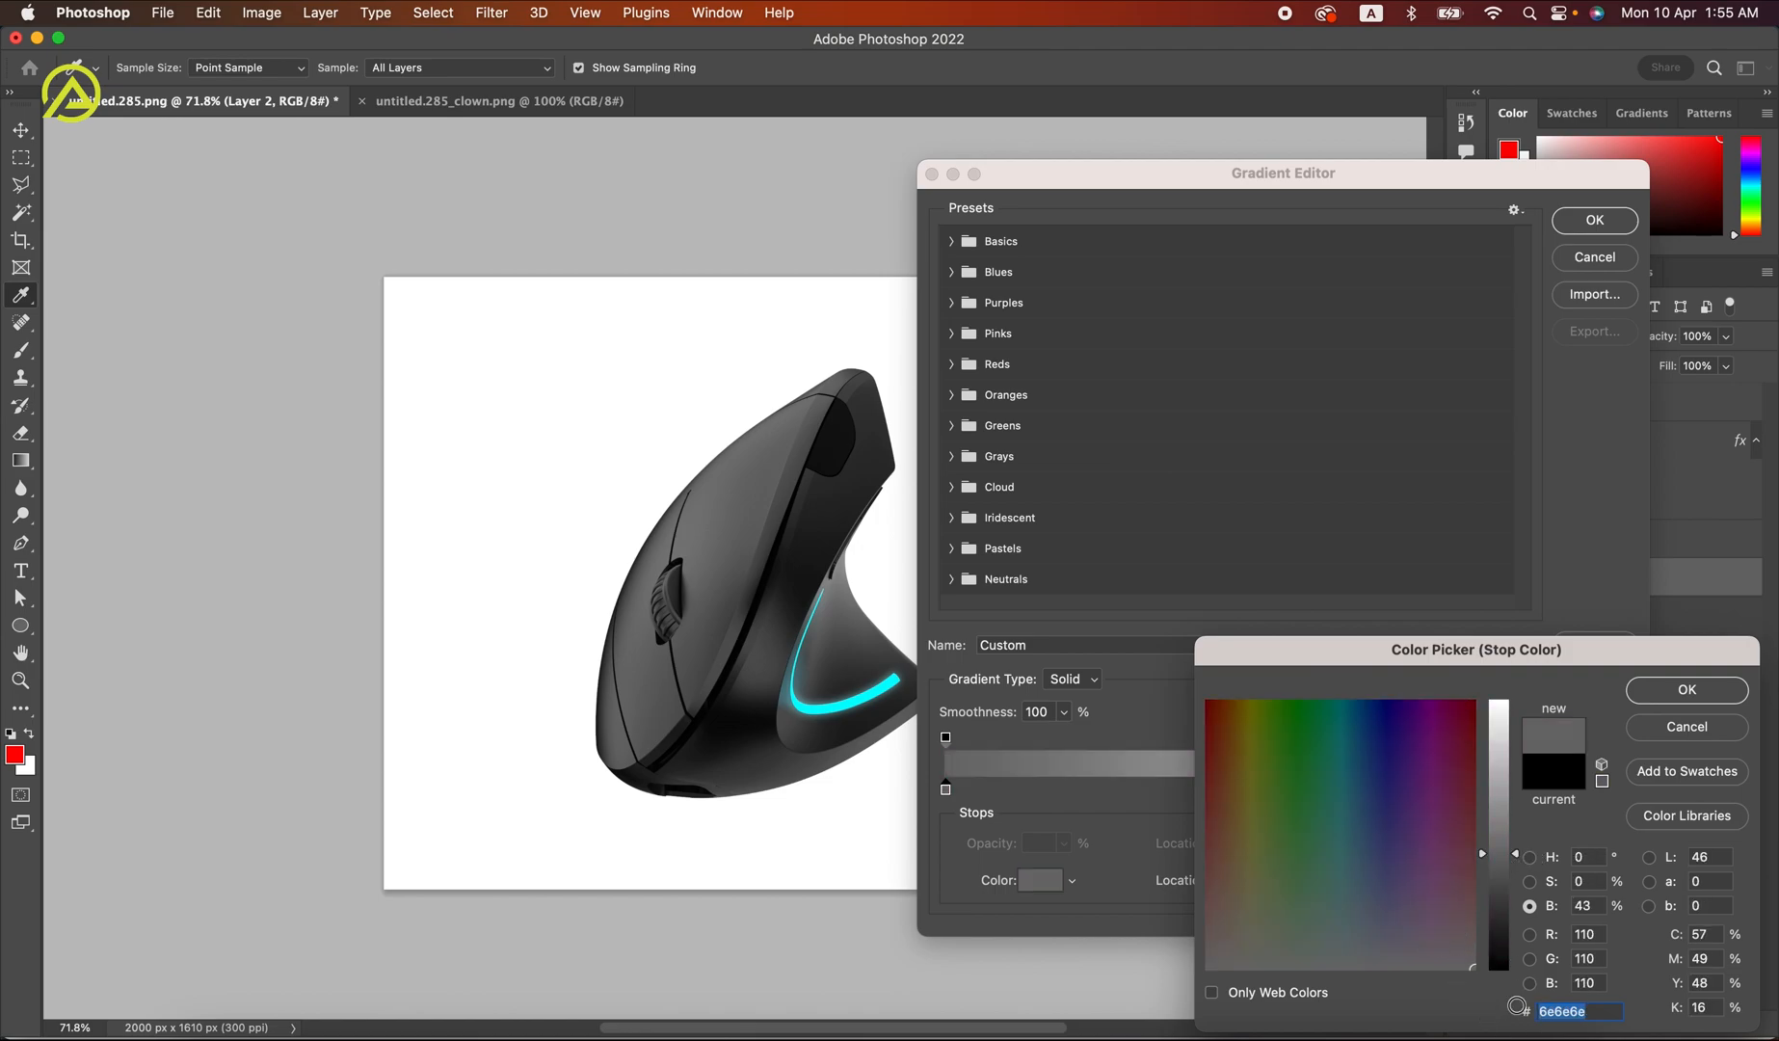
left_click_drag(1501, 745, 1499, 798)
left_click(1366, 942)
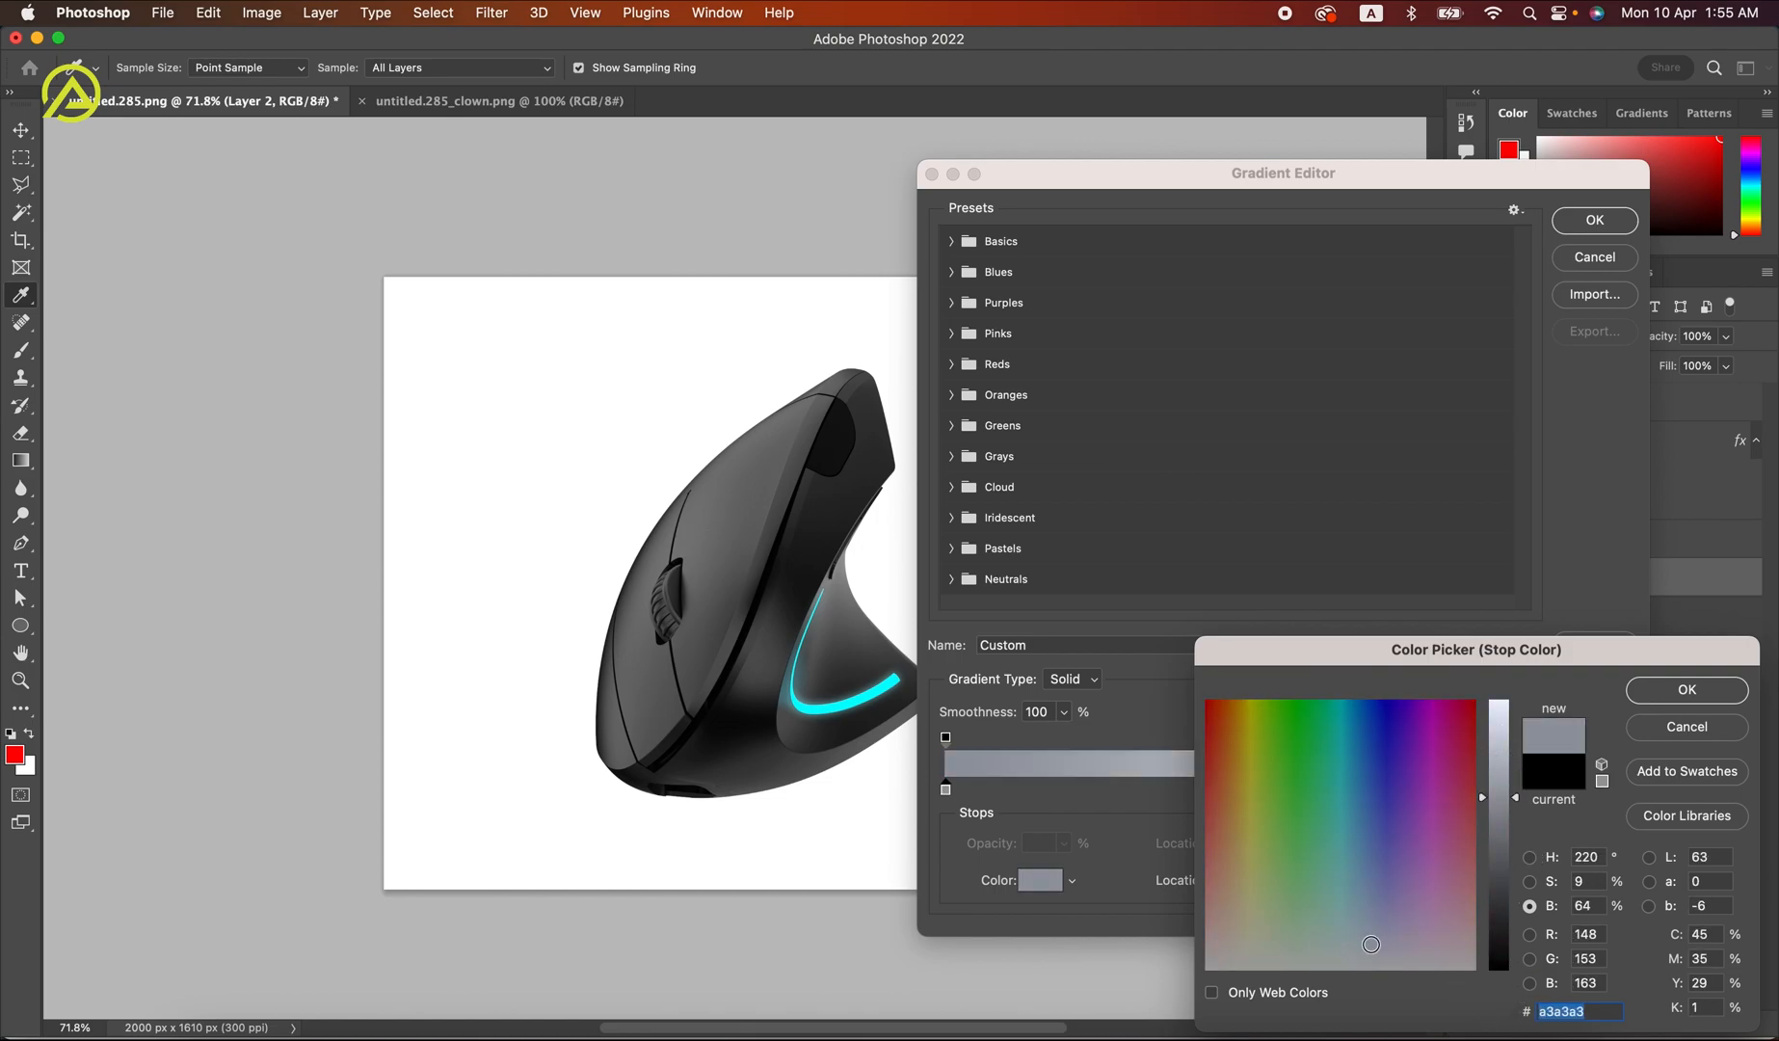
left_click_drag(1366, 942, 1359, 941)
left_click_drag(1505, 797, 1497, 774)
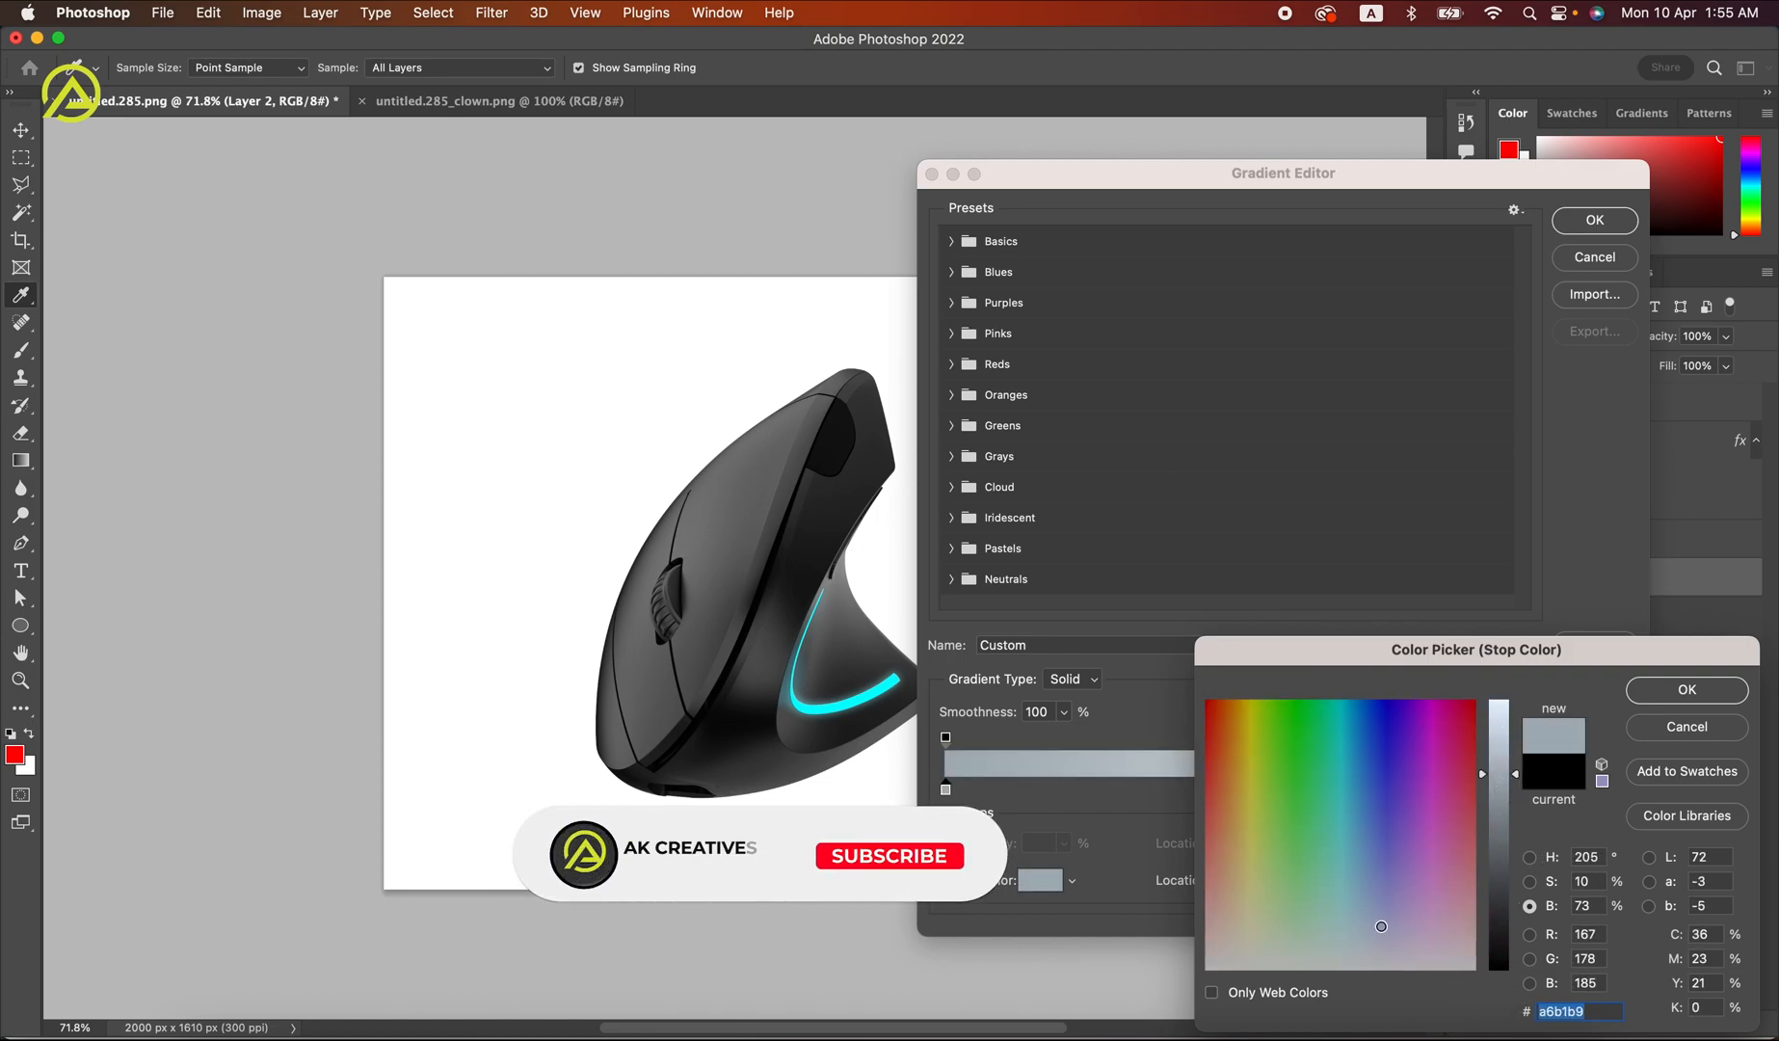
left_click(1385, 922)
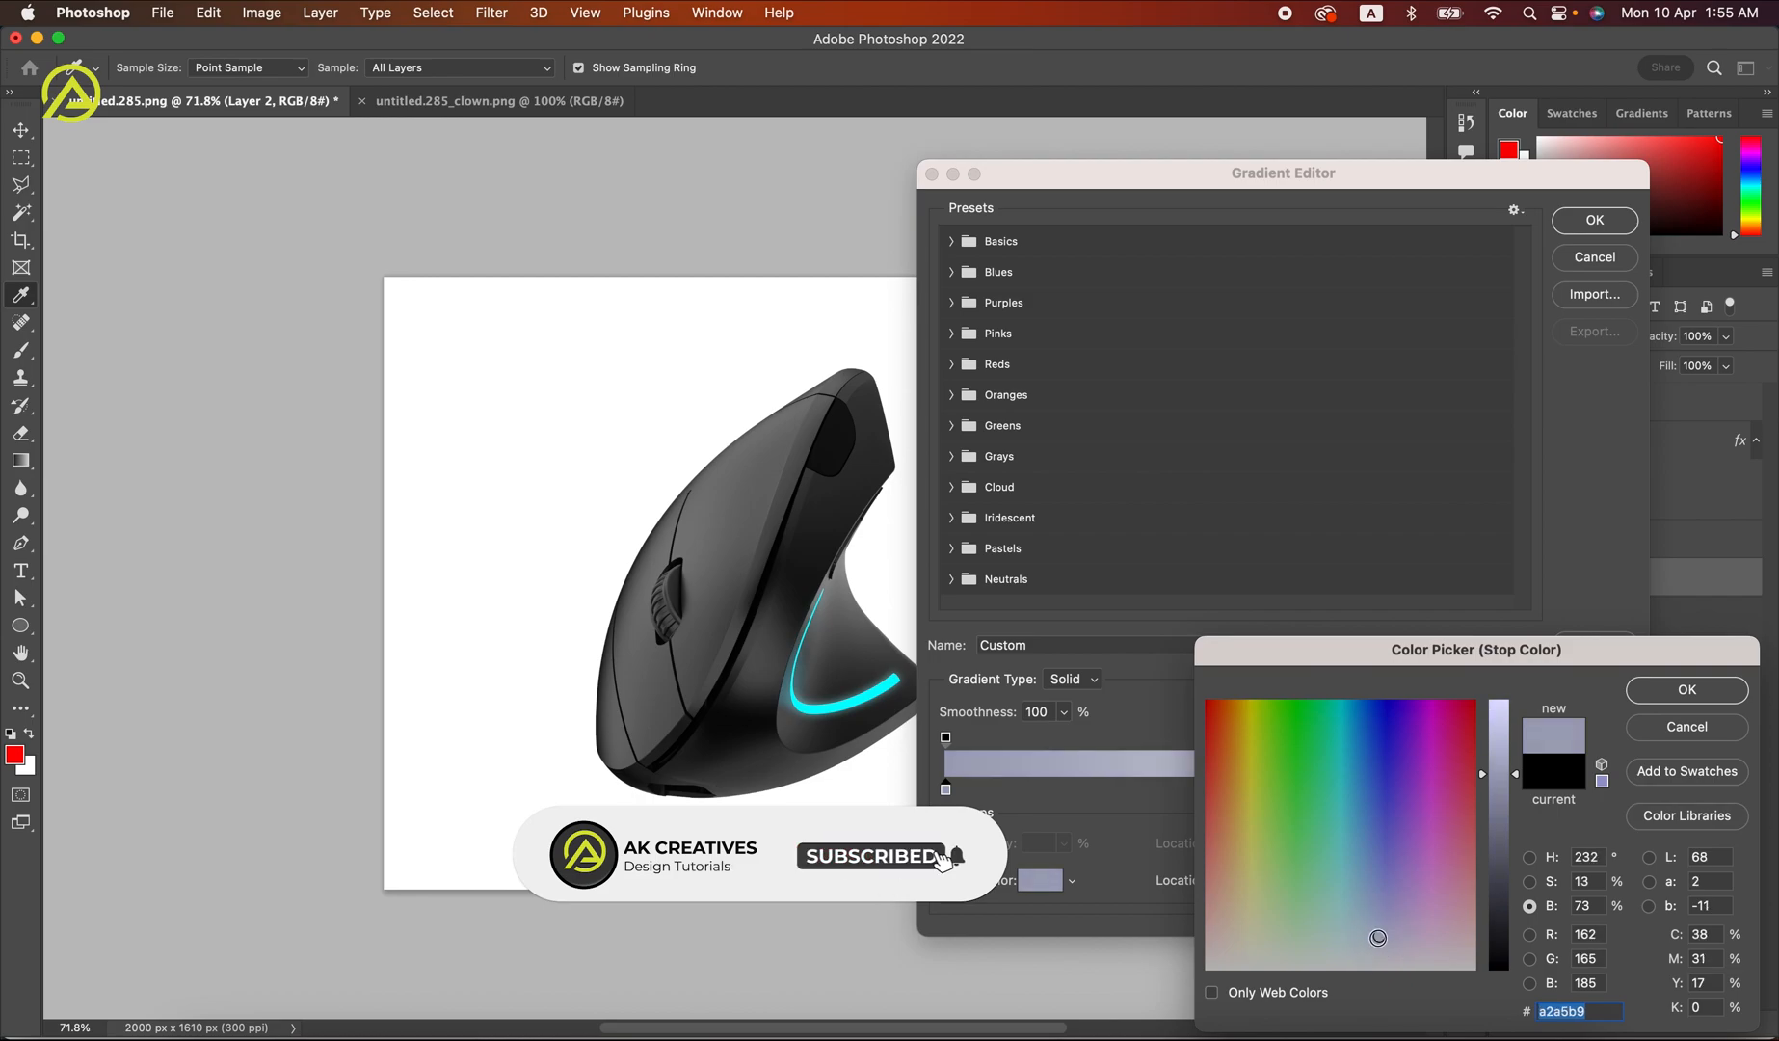
left_click(1374, 940)
left_click_drag(1503, 788, 1496, 737)
left_click(1650, 698)
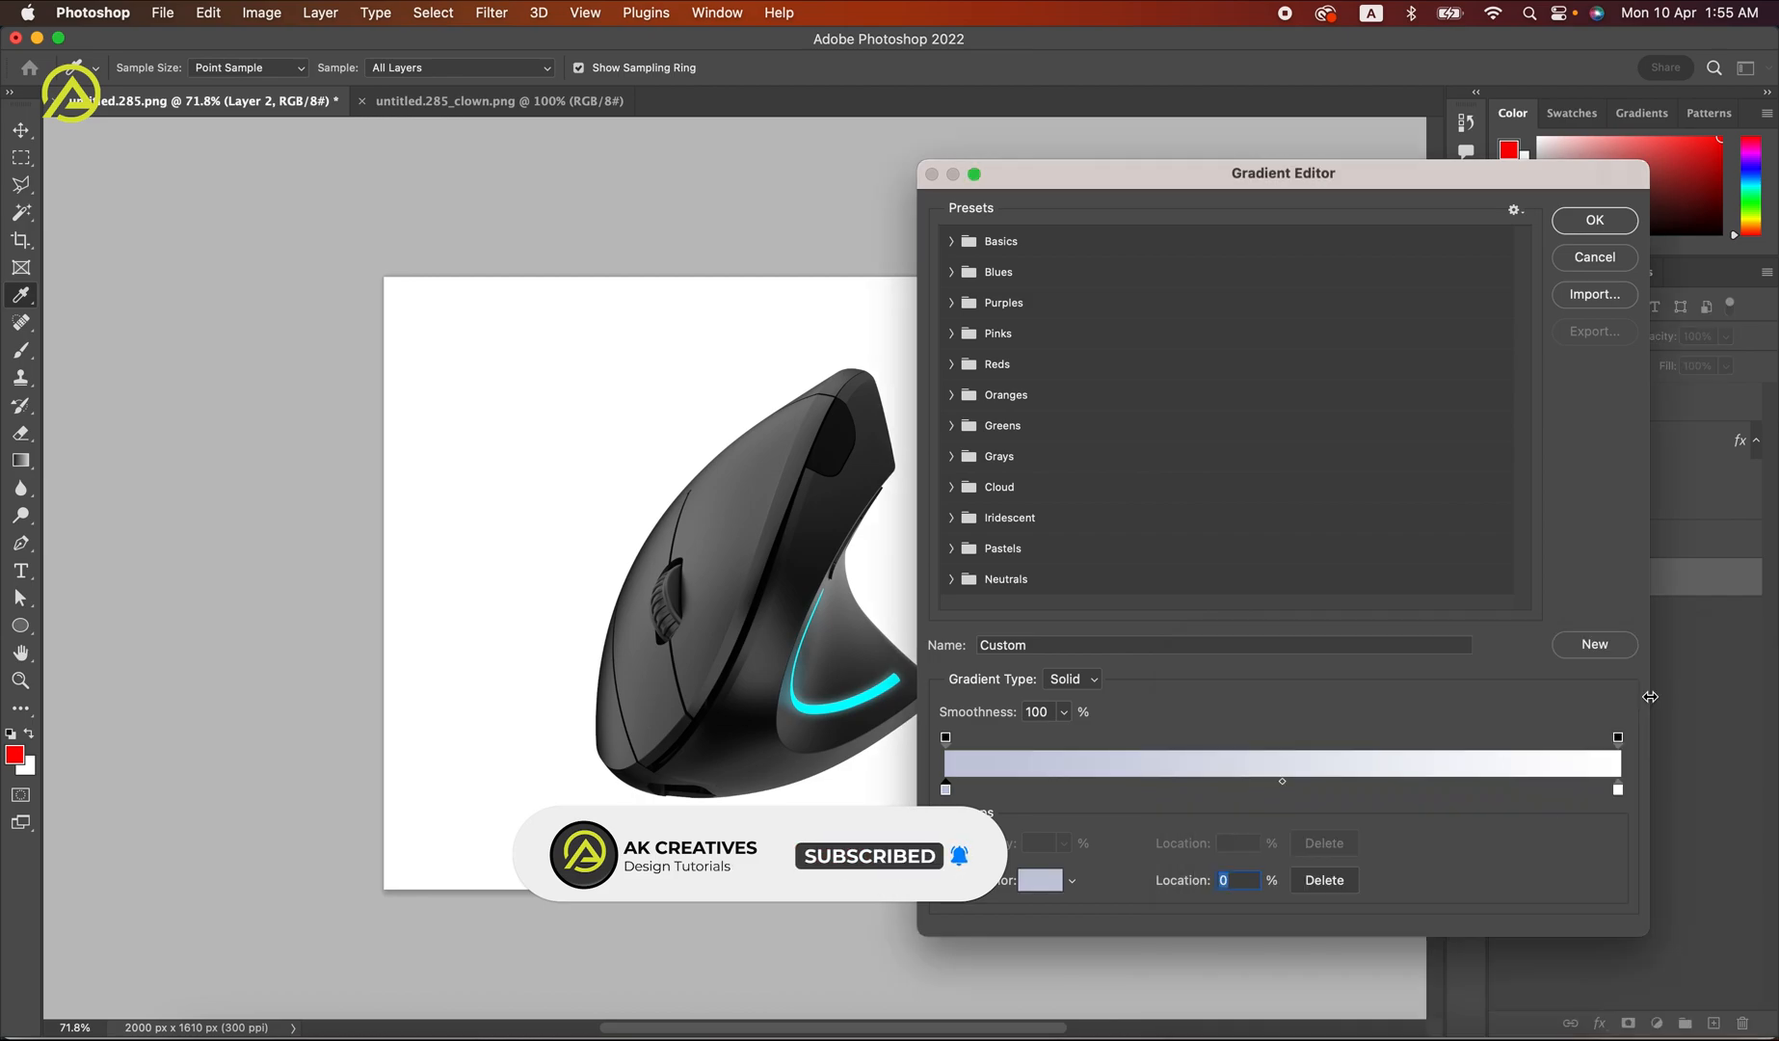
left_click(1594, 221)
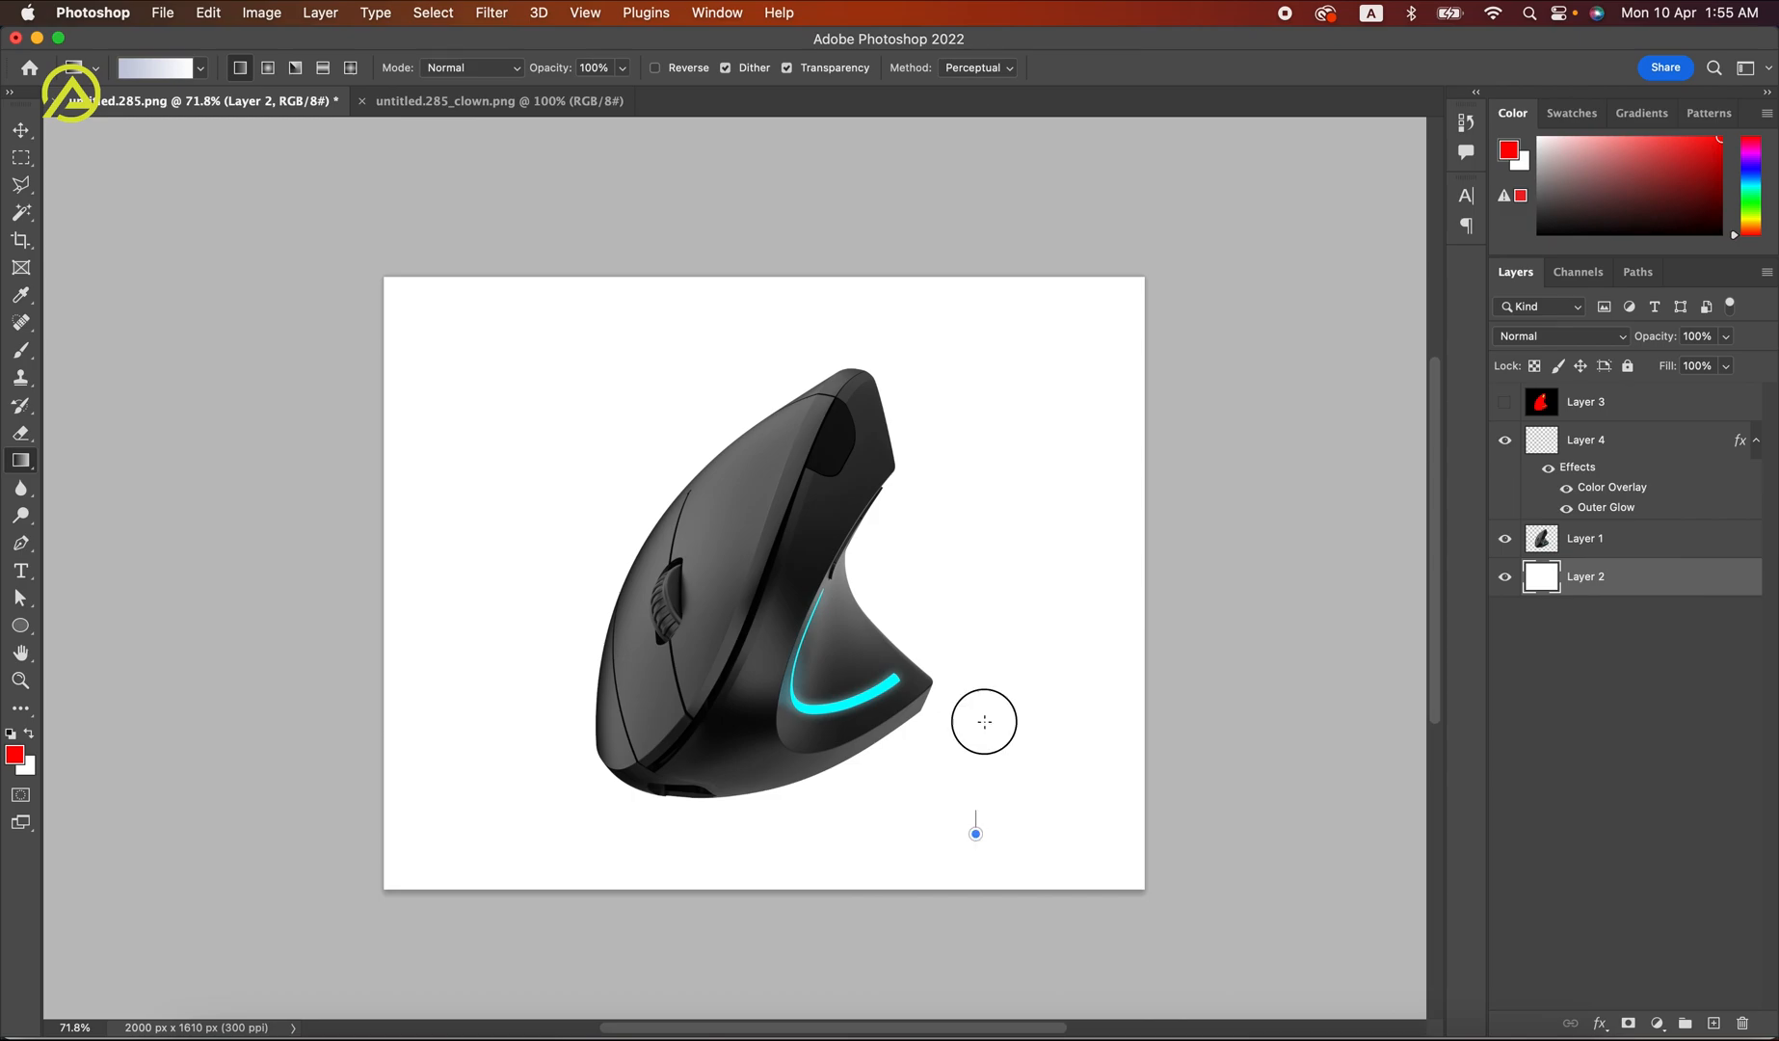
Step: Fill Layer 2 with the linear gradient, running from lavender-blue at the canvas's upper edge to just past its lower edge
left_click_drag(984, 721, 1038, 665)
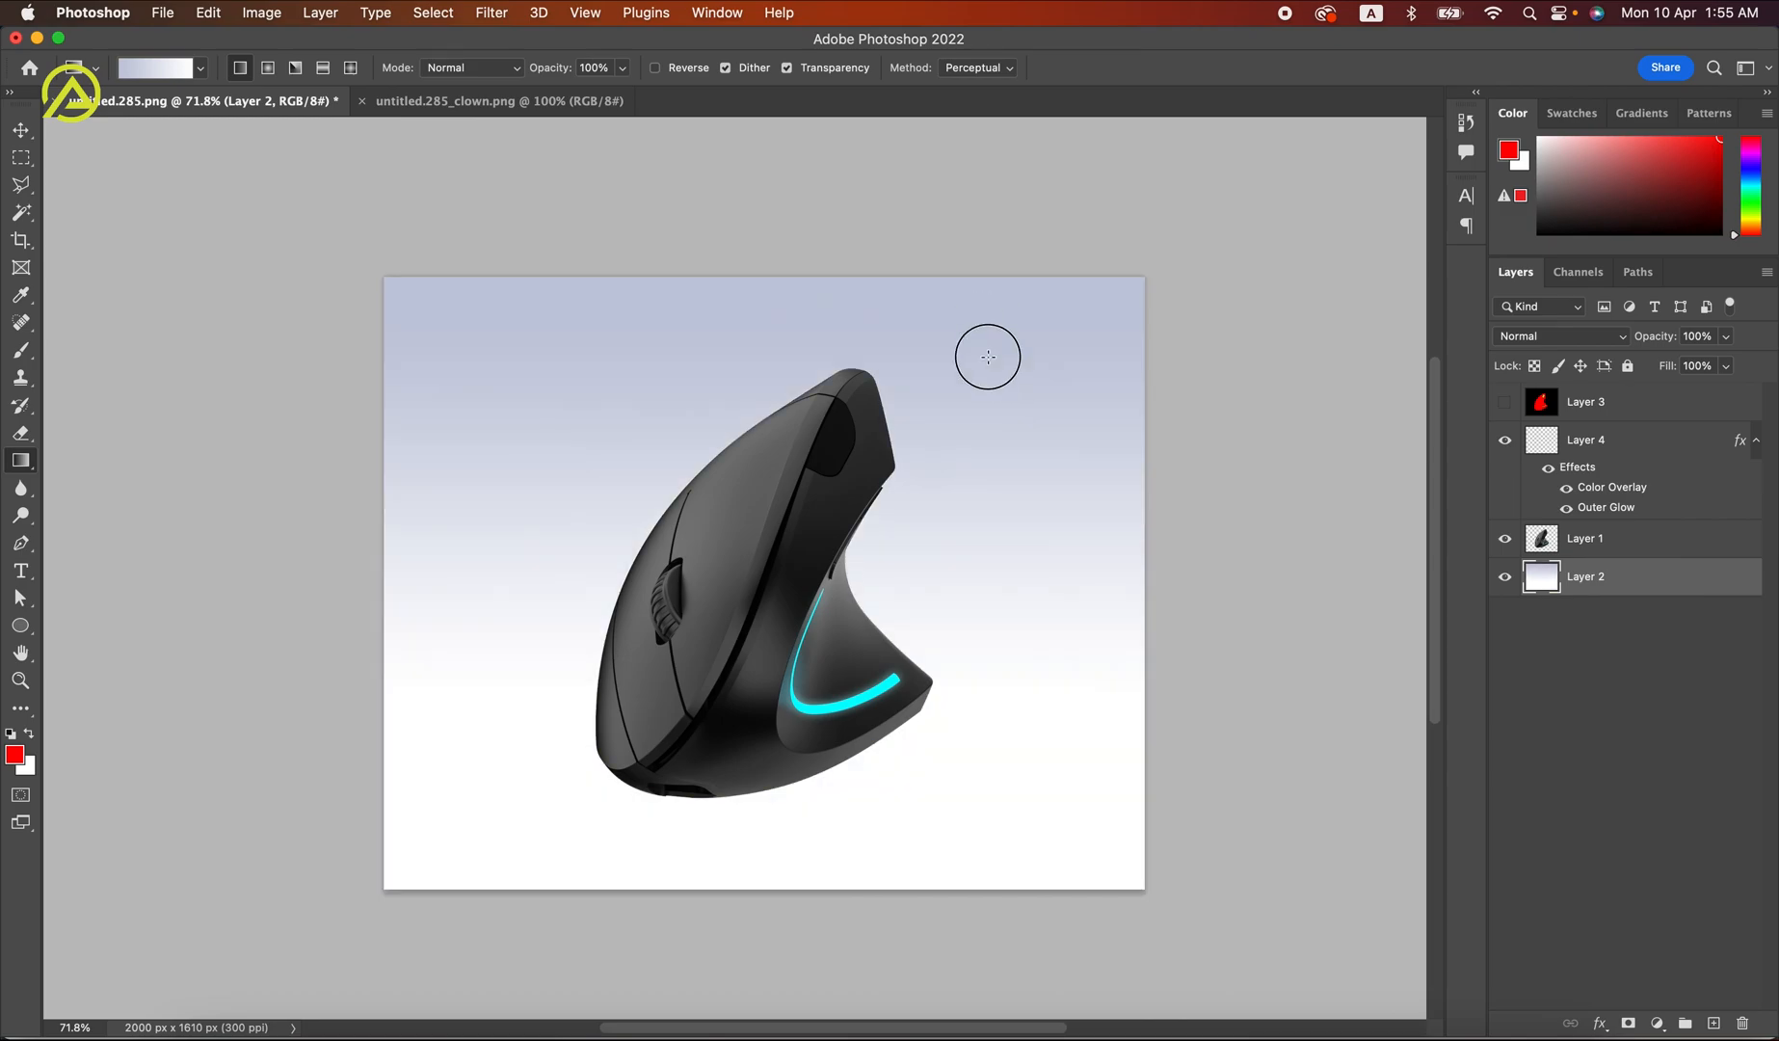
left_click_drag(988, 300, 1012, 973)
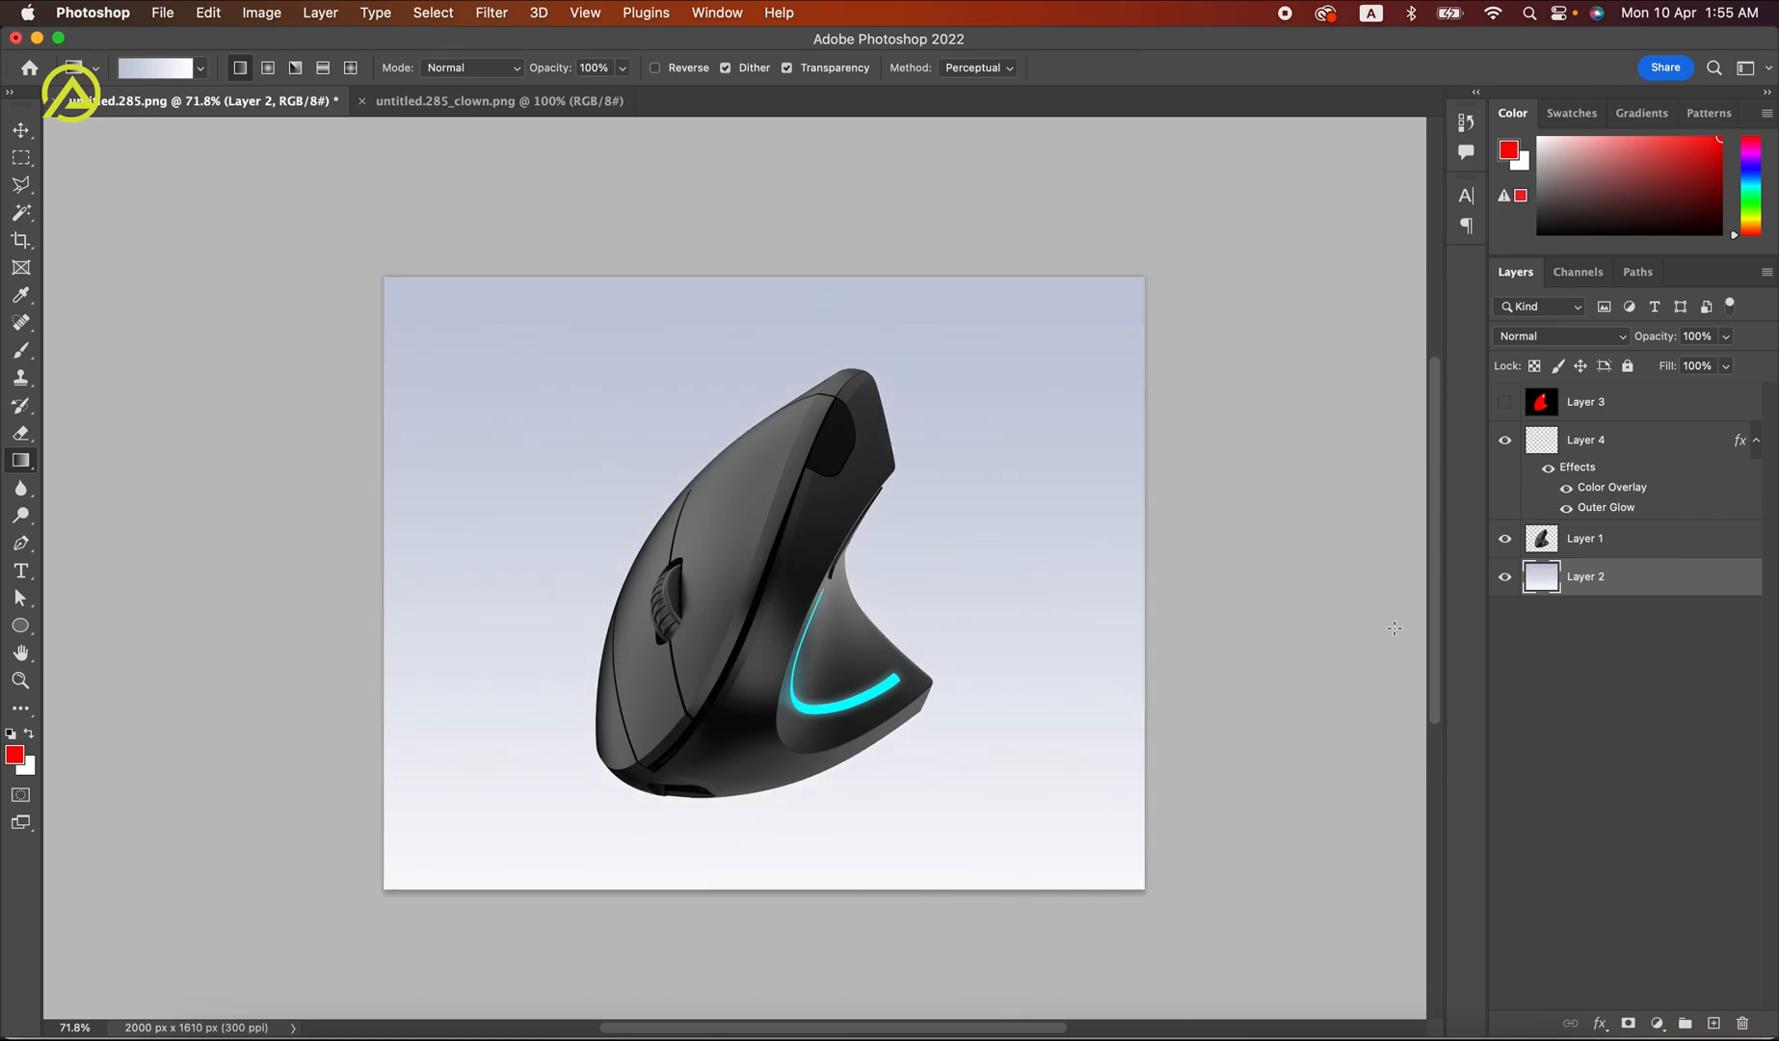
Step: Adjust Layer 1's Brightness/Contrast with brightness 18 and contrast 12, keeping the dialog clear of the mouse
left_click(1588, 541)
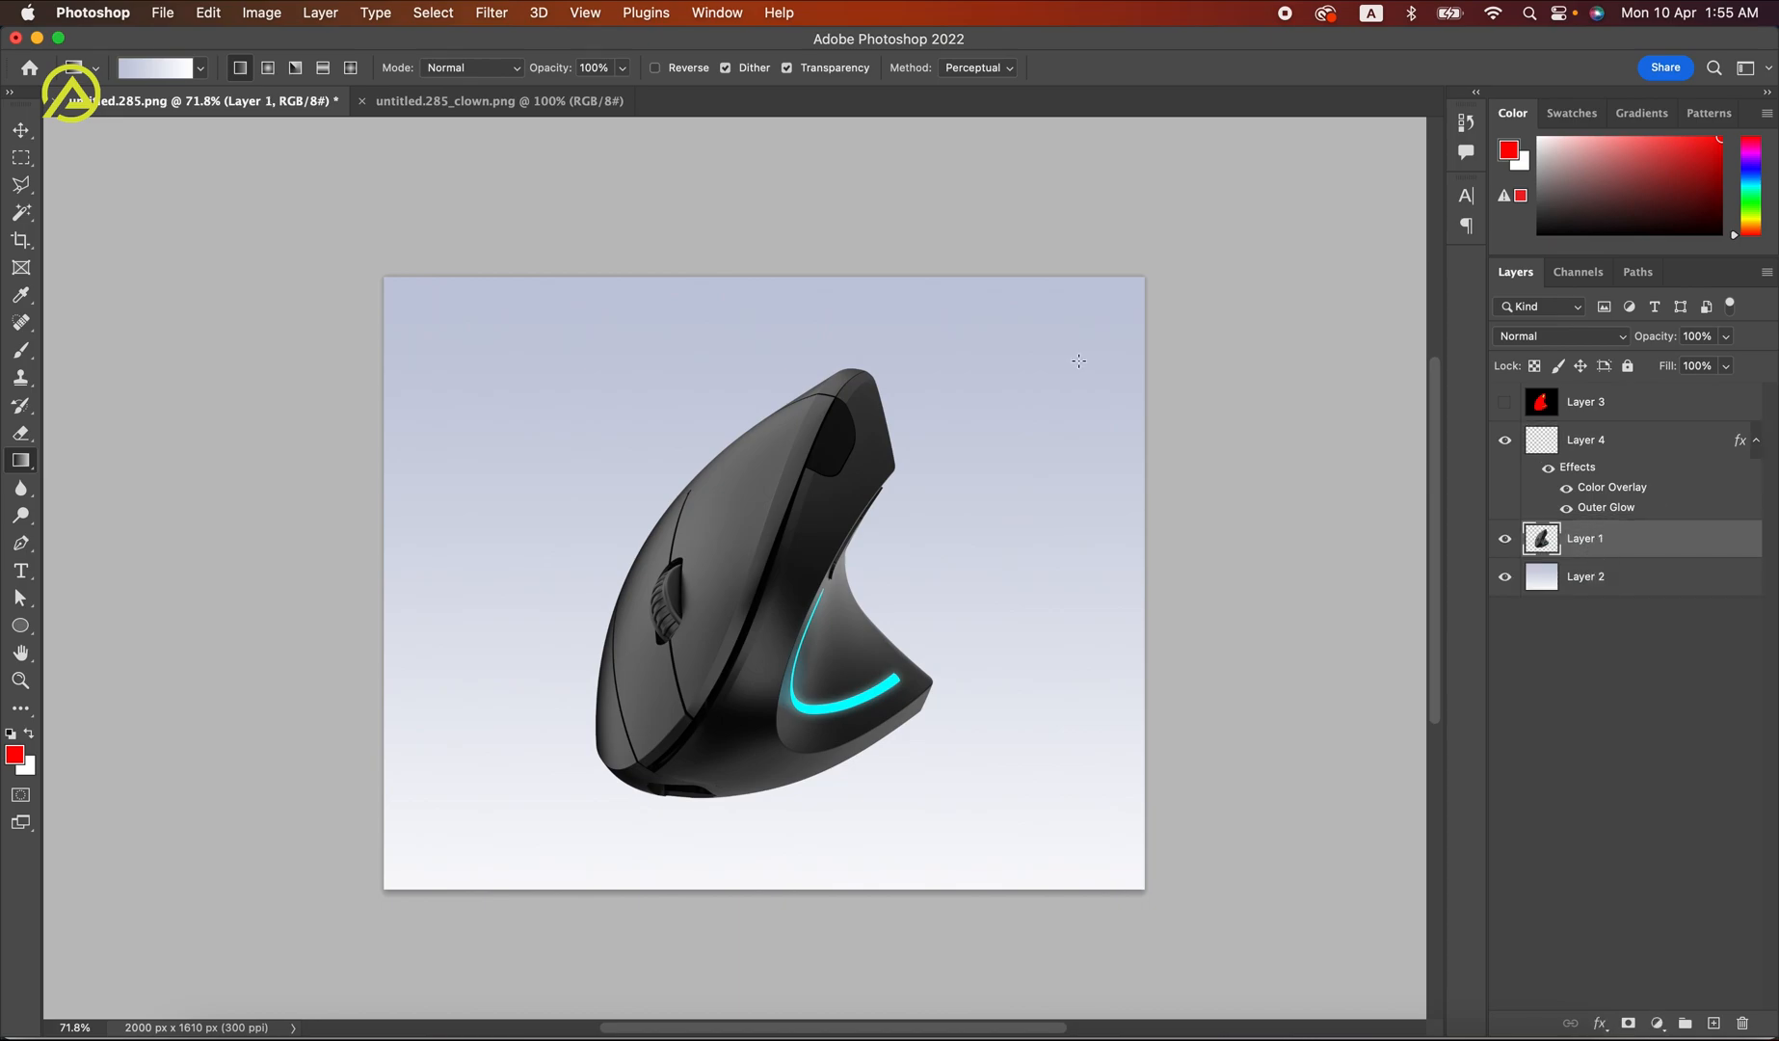
left_click(253, 11)
mouse_move(290, 67)
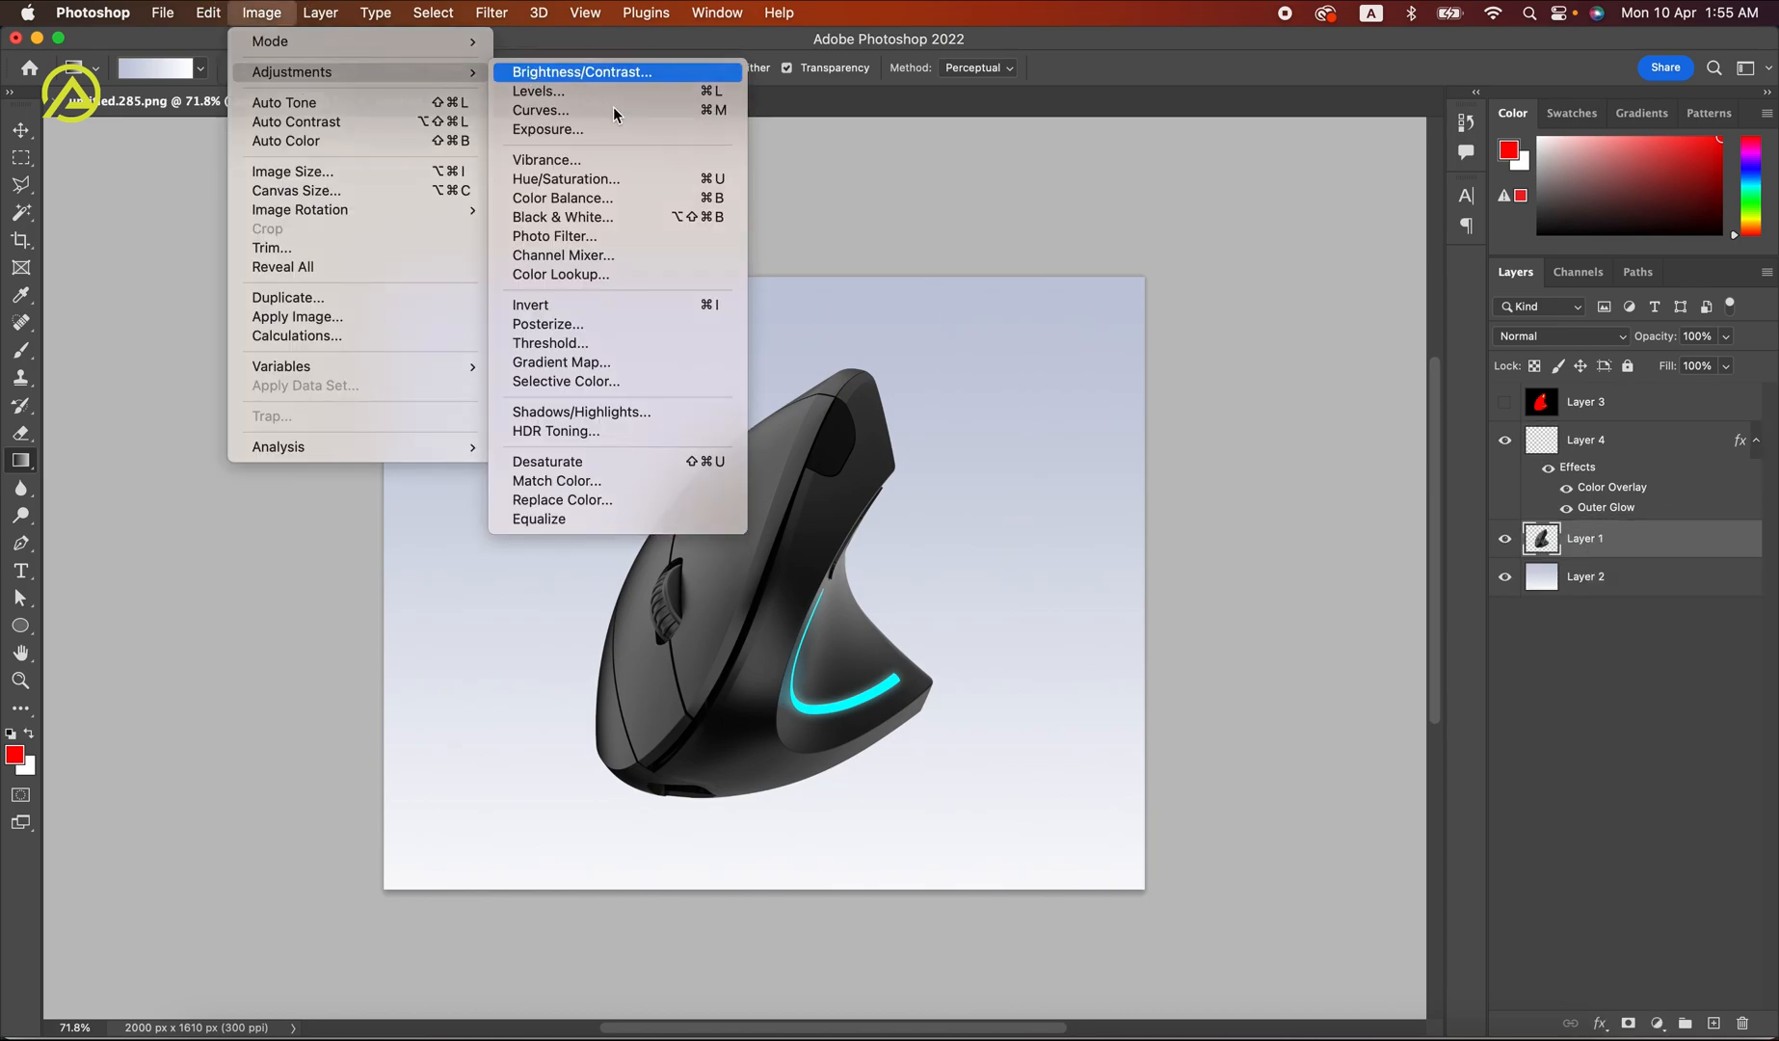
left_click(575, 68)
left_click_drag(845, 353, 857, 353)
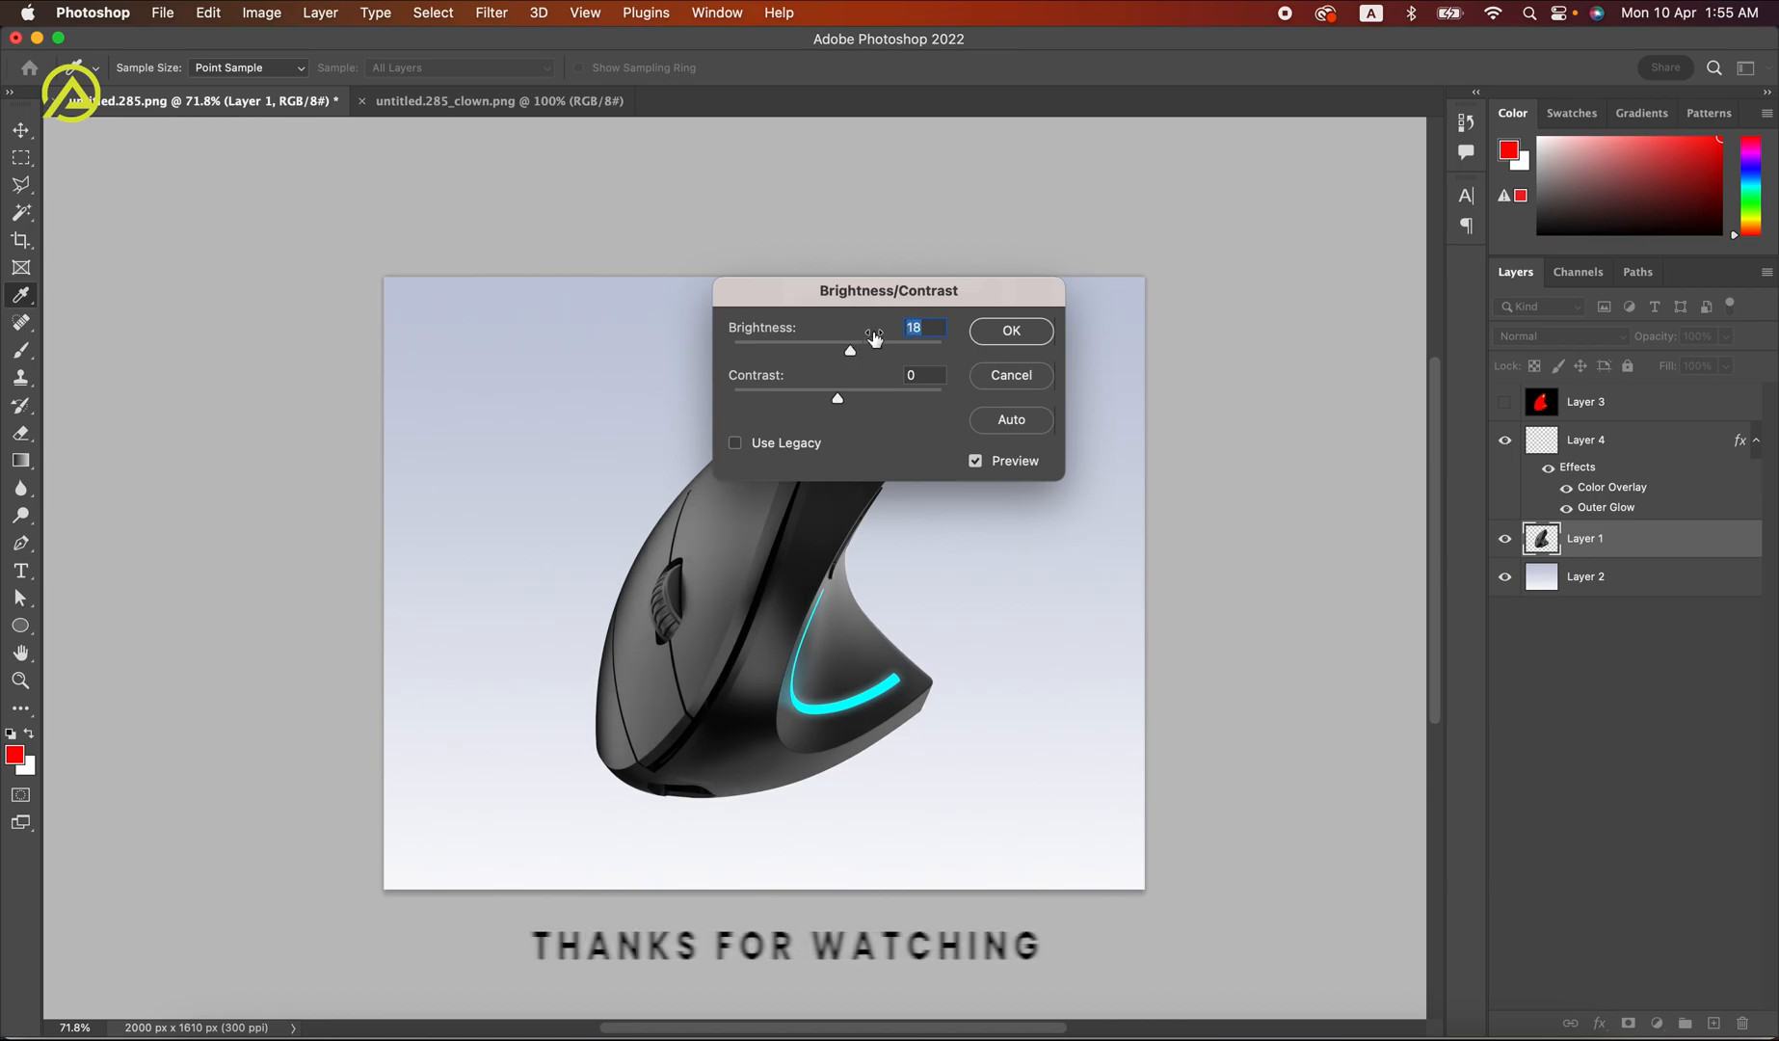
left_click_drag(997, 292, 1304, 353)
left_click_drag(1148, 460, 1157, 459)
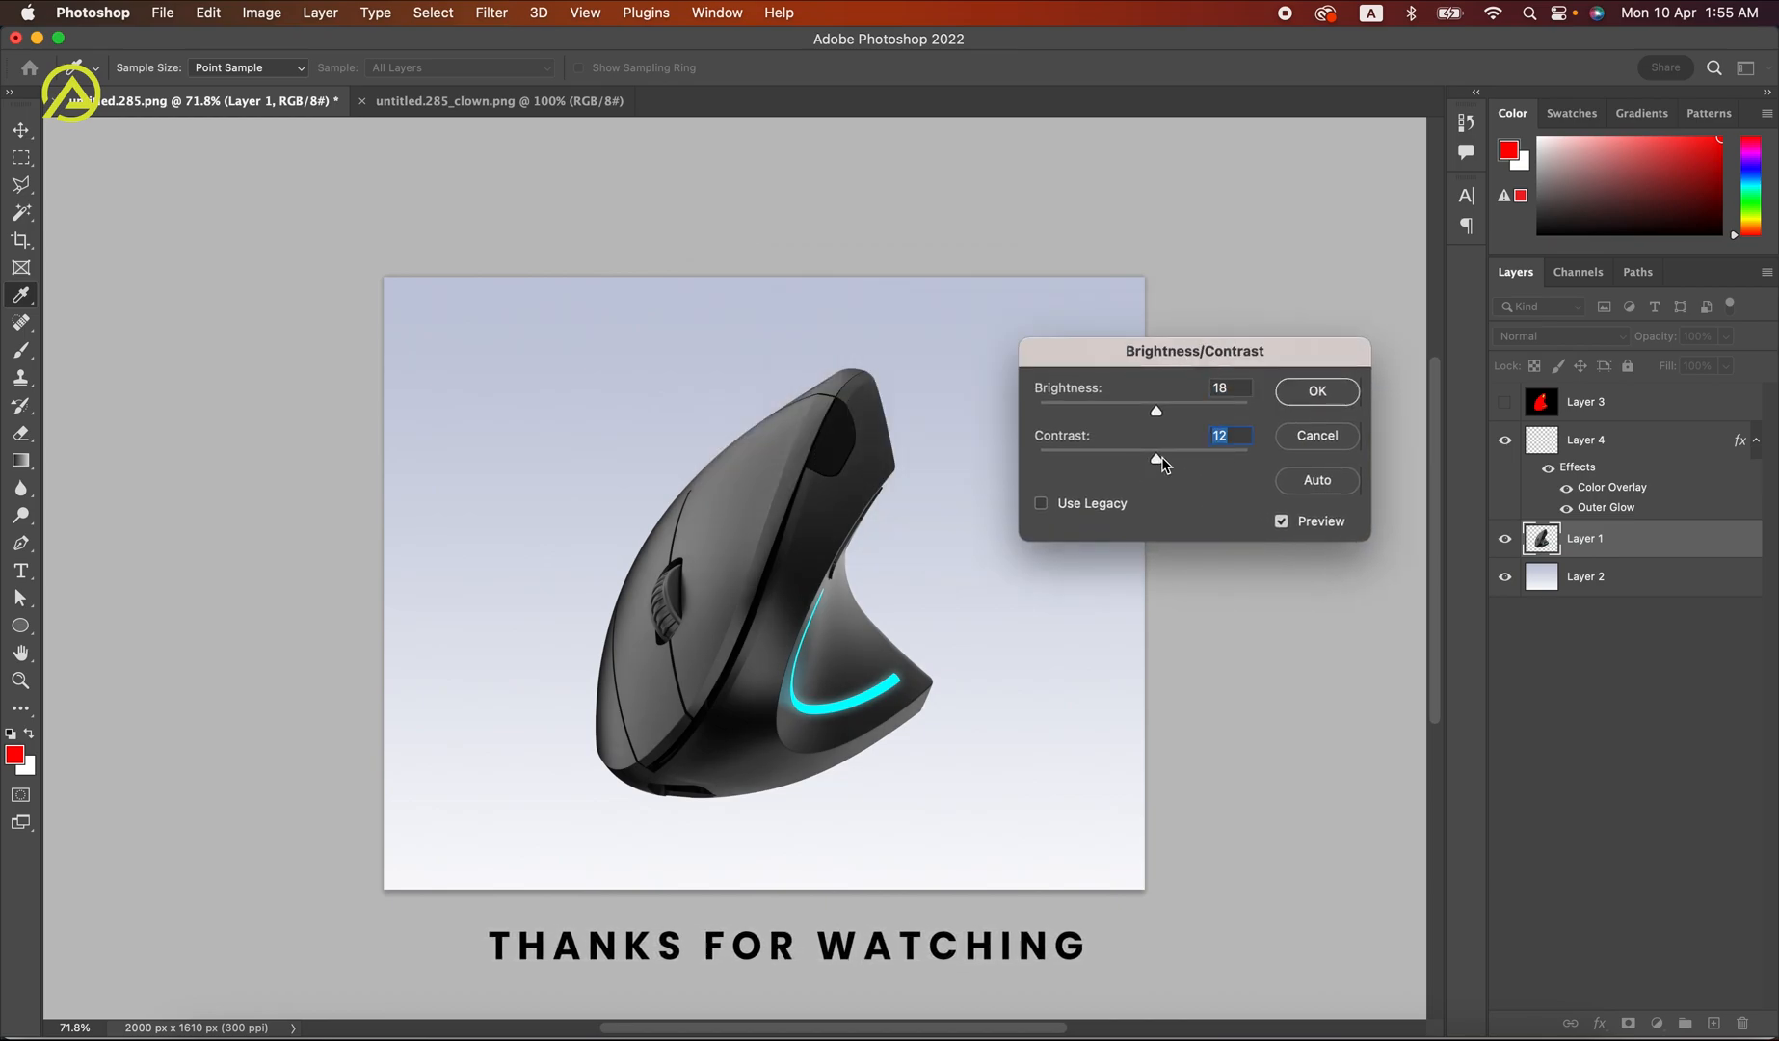